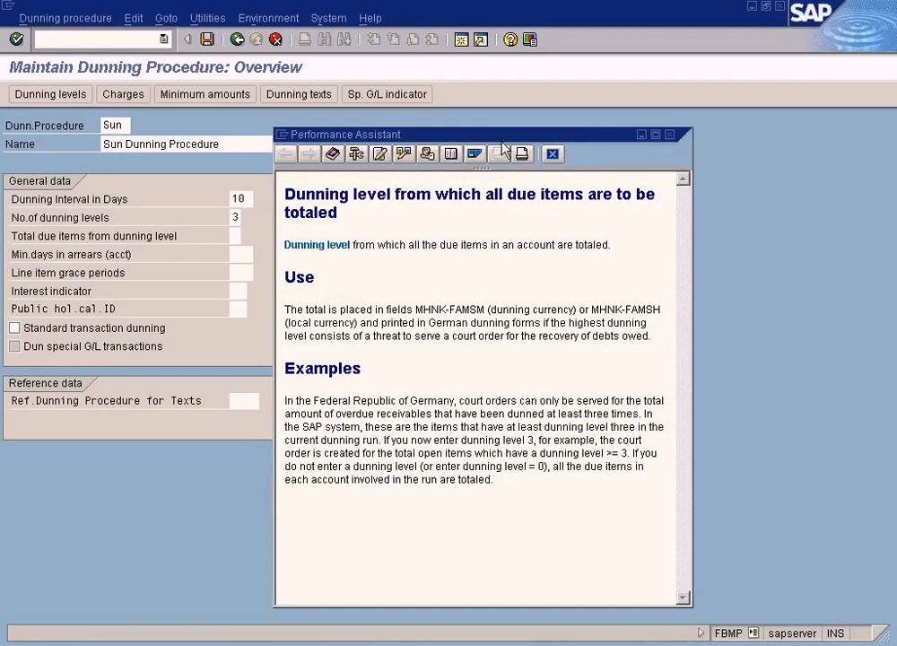
Move the help on the dunning level from which due items are totaled aside, read it and close it
left_click_drag(495, 140, 632, 139)
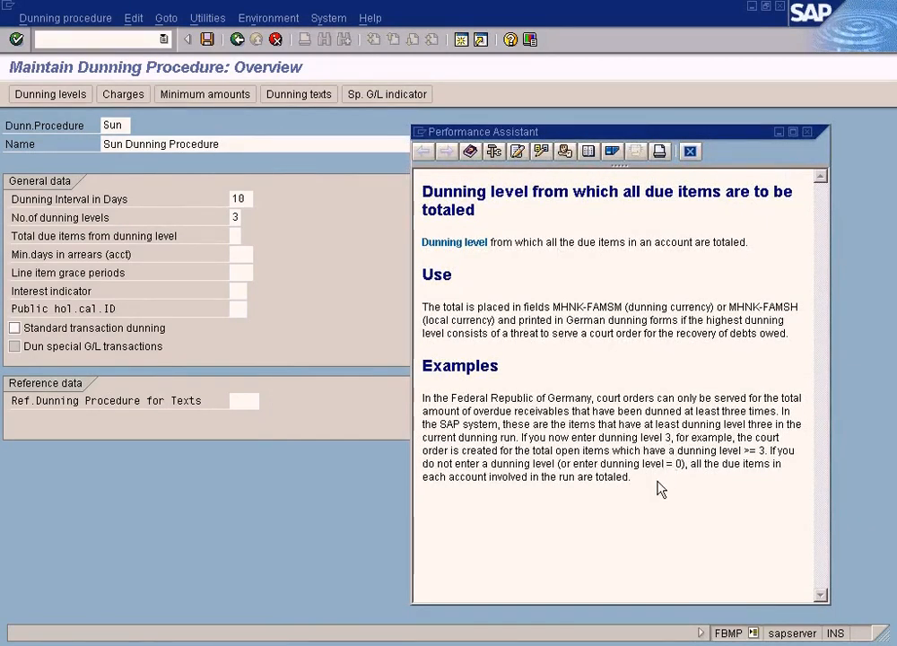
left_click(808, 133)
left_click(245, 255)
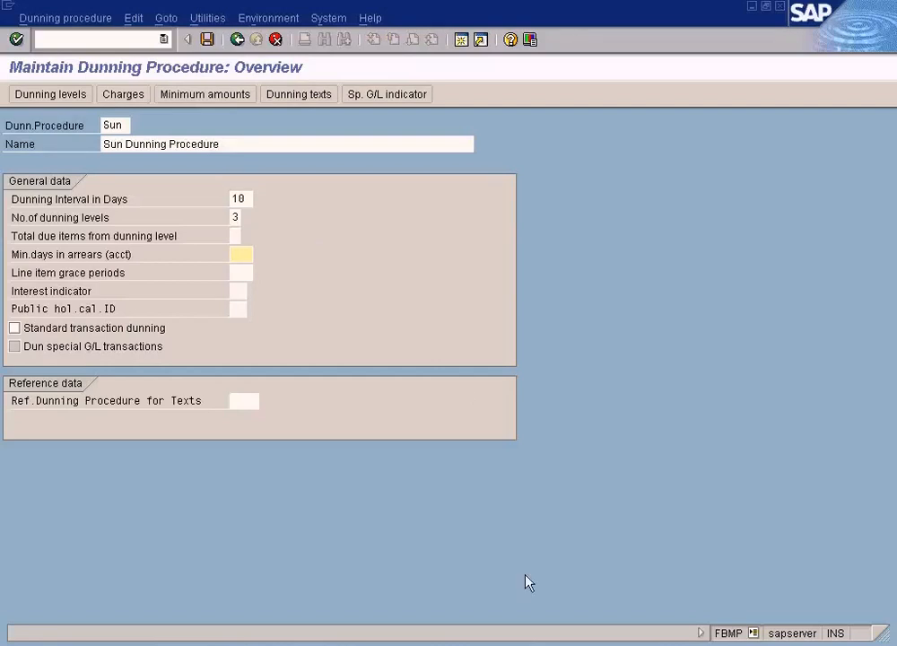
Switch to the dunning diagram in Paint and add a text box about 172 x 143 pixels reading "Invoice 1 arrears 10 days"
left_click(613, 644)
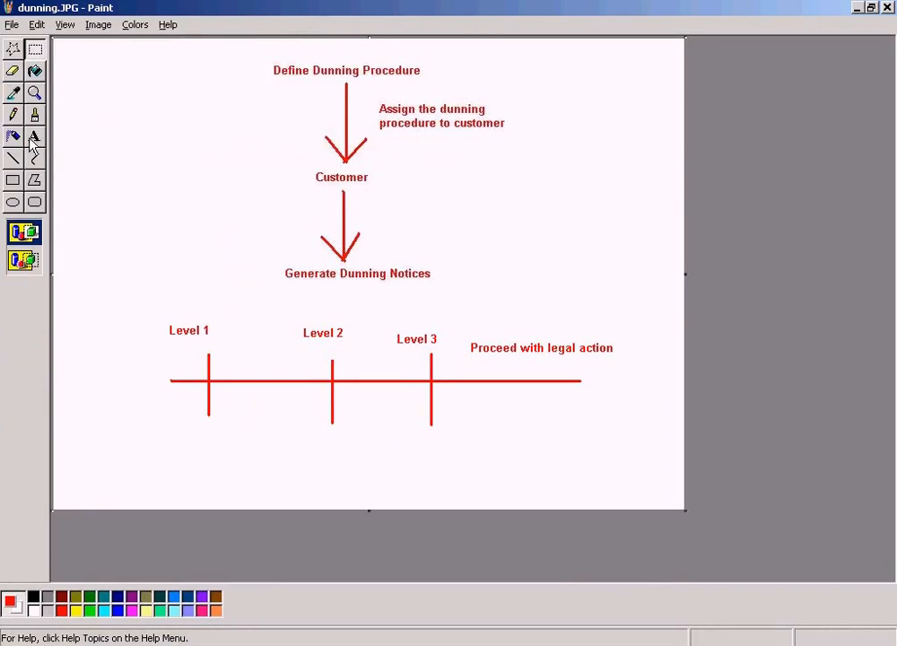
left_click_drag(88, 88, 242, 216)
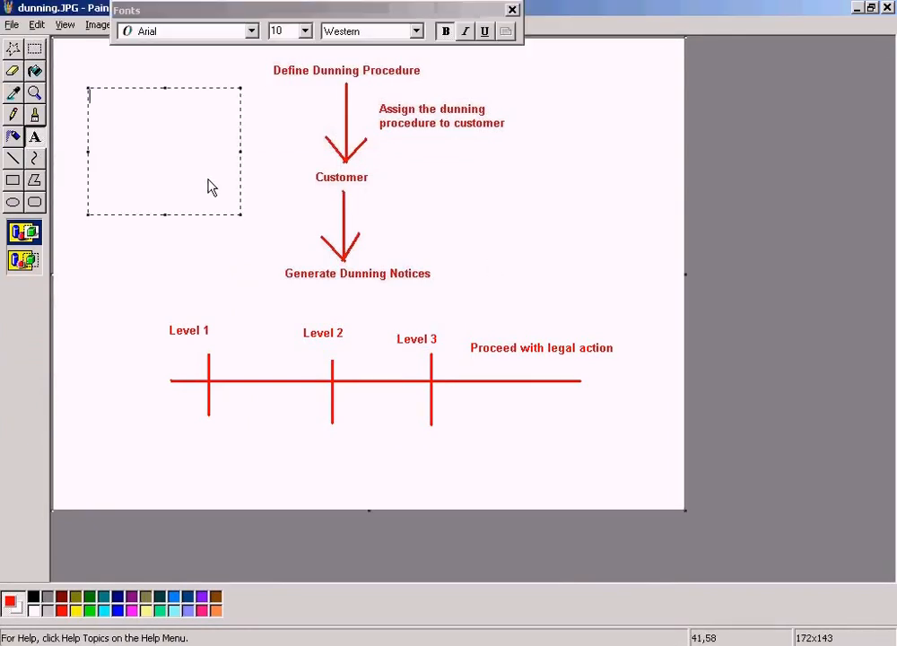
type("Inv")
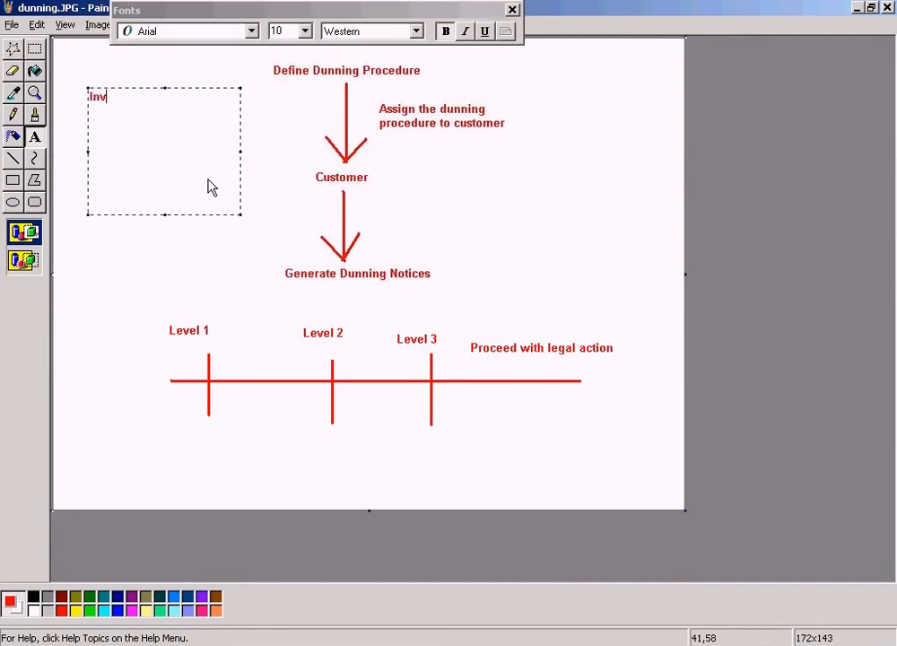
type("oice 1   arrears 10 days")
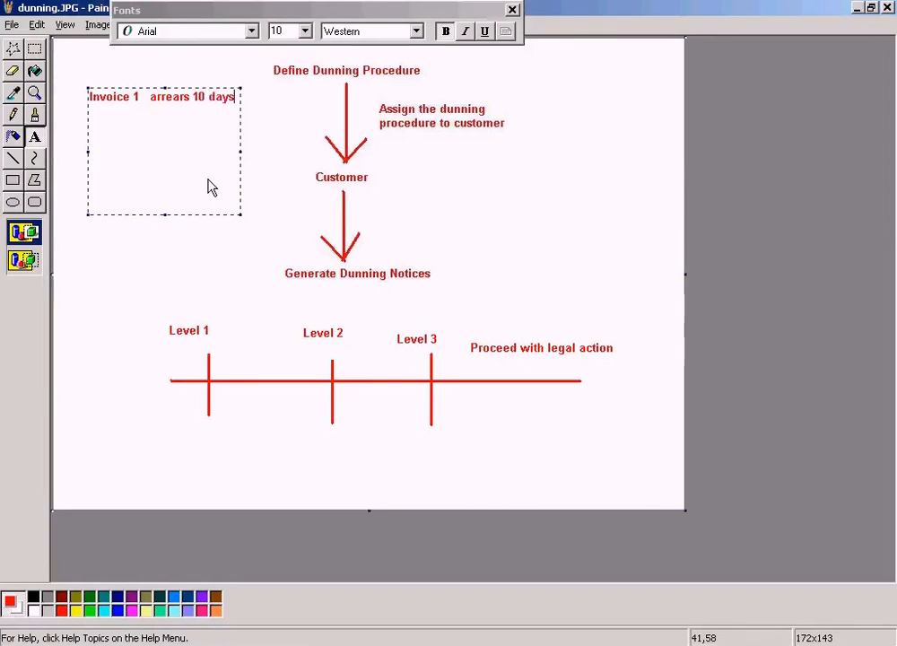
Copy the invoice line onto a second line and change it to "Invoice 2 arrears 20 days"
key("Home")
key("shift+End")
key("ctrl+c")
key("End")
key("Return")
key("ctrl+v")
key("Left")
key("Left")
key("Left")
key("Left")
key("Left")
key("Left")
key("Left")
key("Left")
key("Left")
key("Left")
key("Left")
key("Left")
key("Left")
key("Left")
key("Left")
key("Left")
key("Left")
key("Left")
key("Left")
key("Left")
key("BackSpace")
type("2")
key("Right")
key("Right")
key("Right")
key("Right")
key("Right")
key("Right")
key("Right")
key("Right")
key("Right")
key("Right")
key("Right")
key("Right")
key("BackSpace")
type("2")
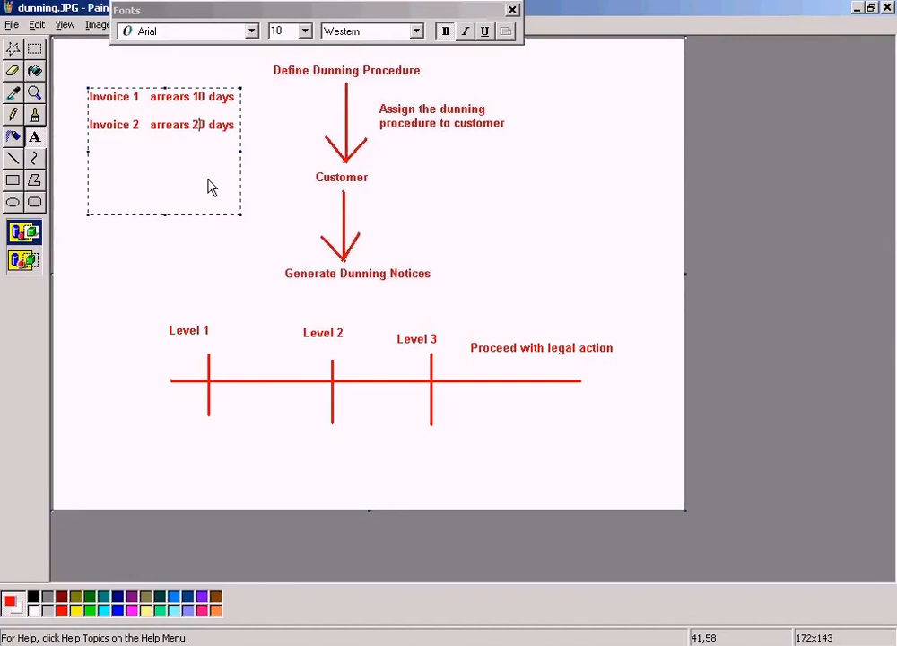
Paste the invoice line onto a third line and change it to "Invoice 3 arrears 30 days"
key("End")
key("Return")
key("ctrl+v")
key("Left")
key("Left")
key("Left")
key("Left")
key("Left")
key("Left")
key("Left")
key("Left")
key("Left")
key("Left")
key("Left")
key("Left")
key("Left")
key("Left")
key("Left")
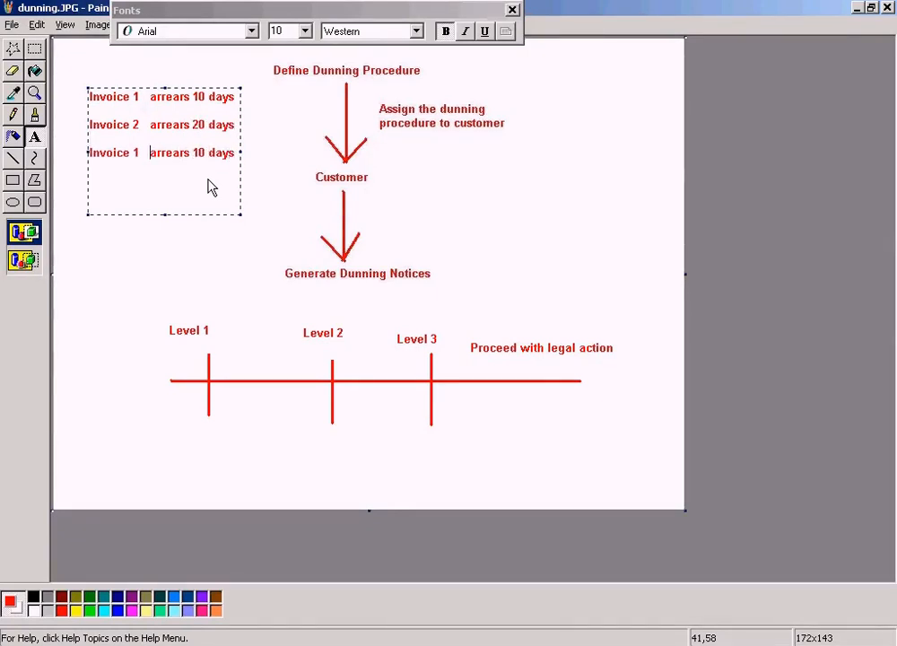
key("Left")
key("Left")
key("Left")
key("BackSpace")
type("3")
key("Right")
key("Right")
key("Right")
key("Right")
key("Right")
key("Right")
key("Right")
key("Right")
key("Right")
key("Right")
key("Right")
key("Right")
key("BackSpace")
type("3")
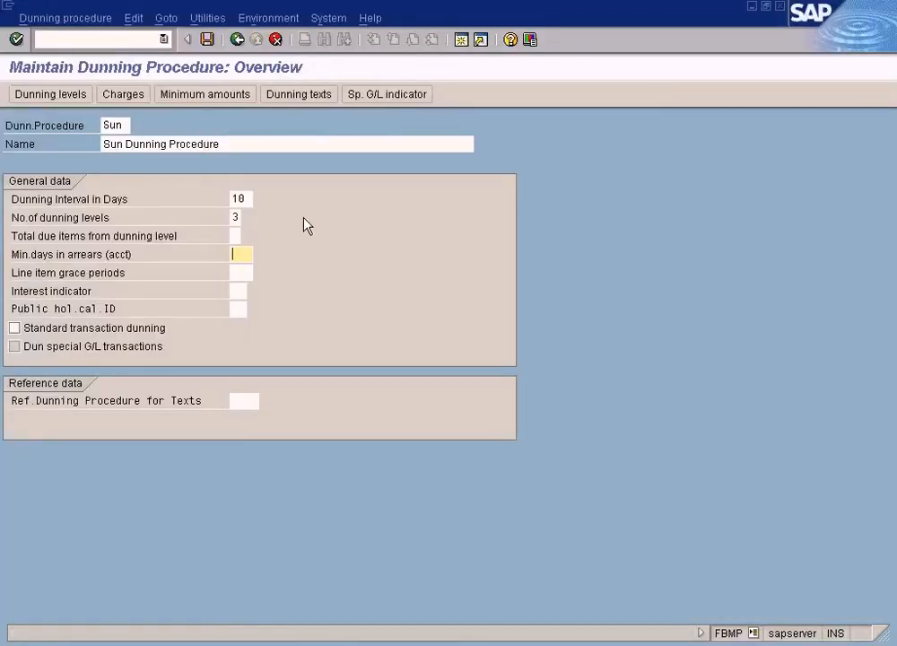
Set the account's minimum days in arrears to 20 in SAP and compare it with the invoice list in Paint
type("20")
key("alt+Tab")
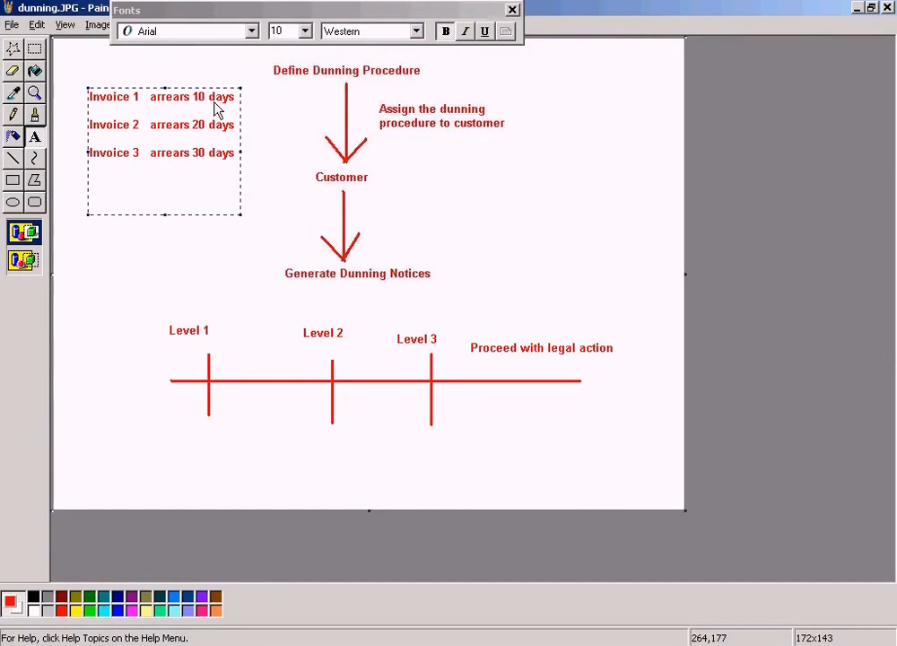
key("alt+Tab")
Change the account's minimum days in arrears to 4
key("BackSpace")
key("BackSpace")
type("4")
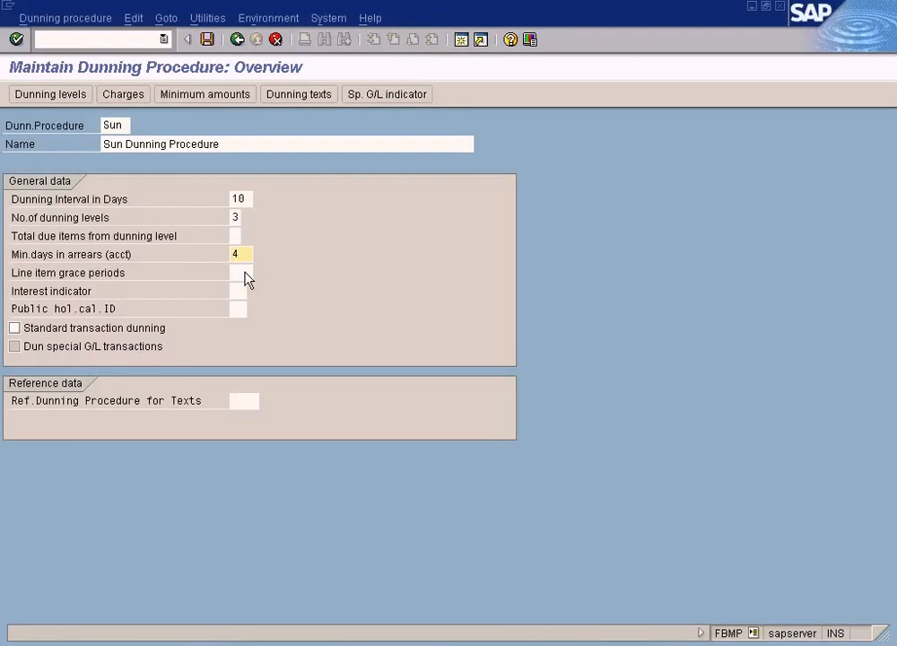
Change the account's minimum days in arrears to 10 and compare it with the invoice list in Paint
left_click(245, 272)
key("BackSpace")
type("10")
key("alt+Tab")
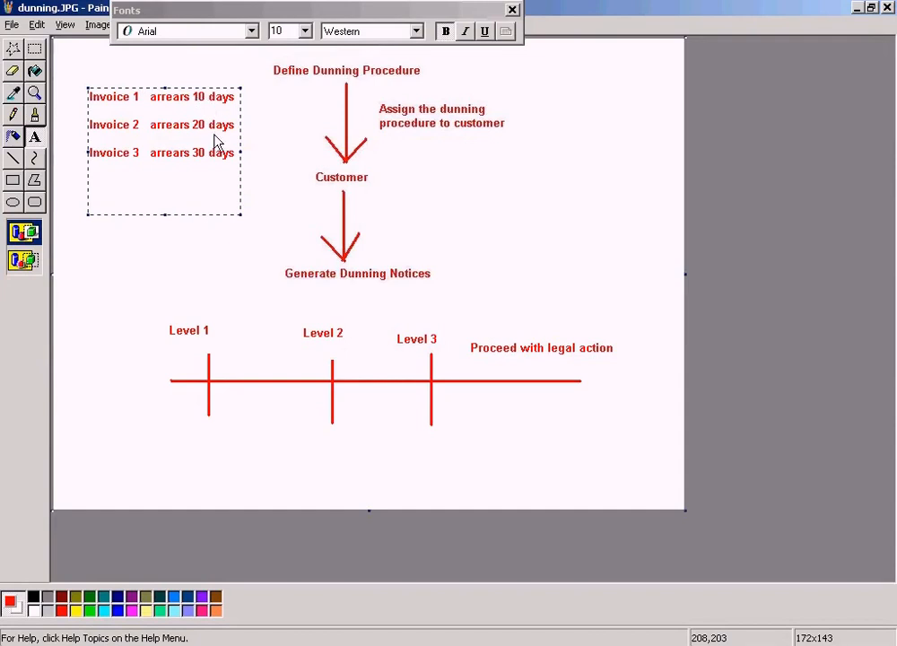
key("alt+Tab")
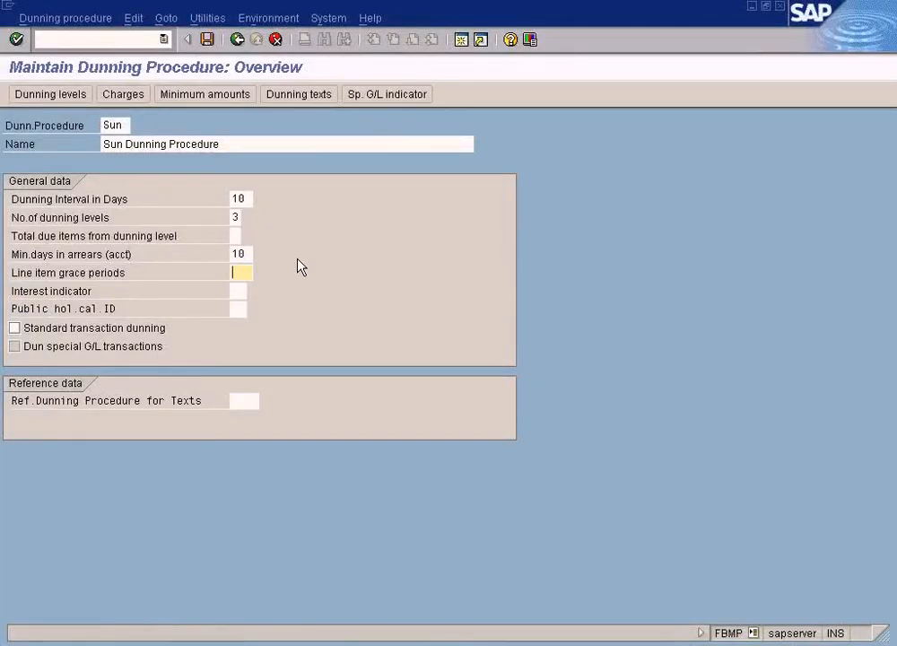
Read the help on line item grace periods, highlight its first paragraph and close it
key("F1")
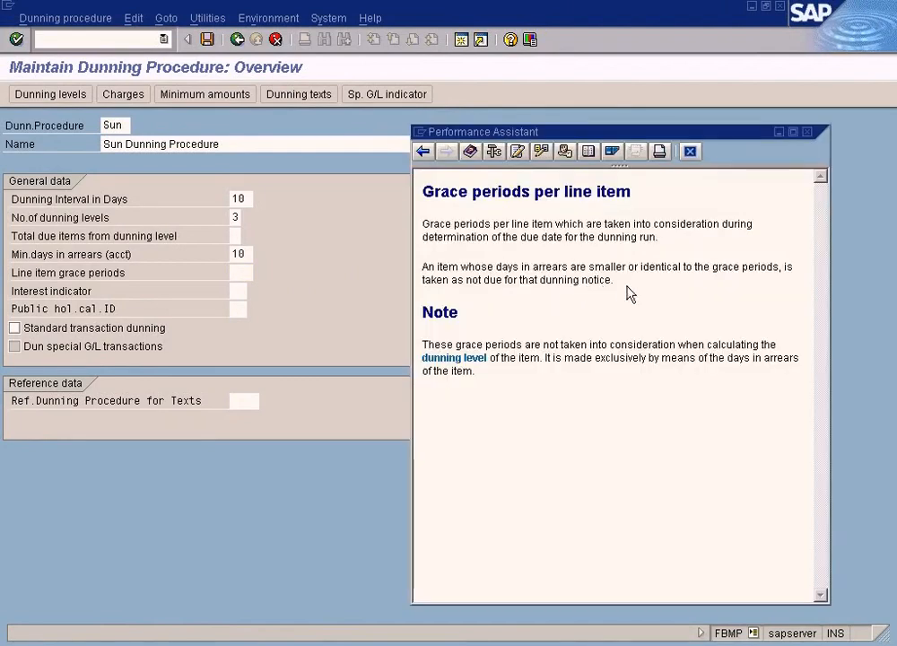
left_click_drag(423, 227, 675, 244)
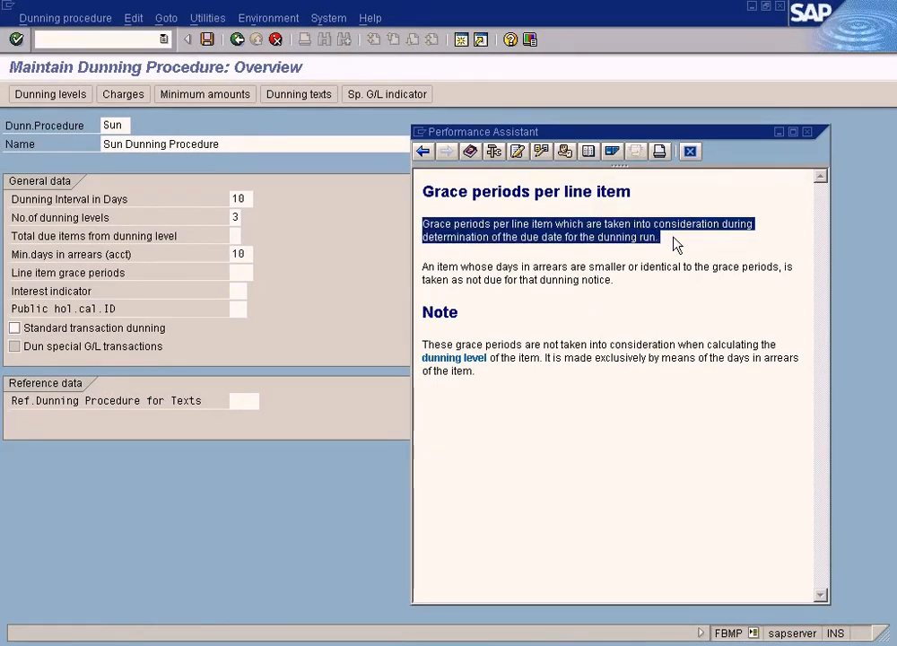
left_click(780, 132)
Set the line item grace periods to 3 and compare it with the invoice list in Paint
left_click(250, 255)
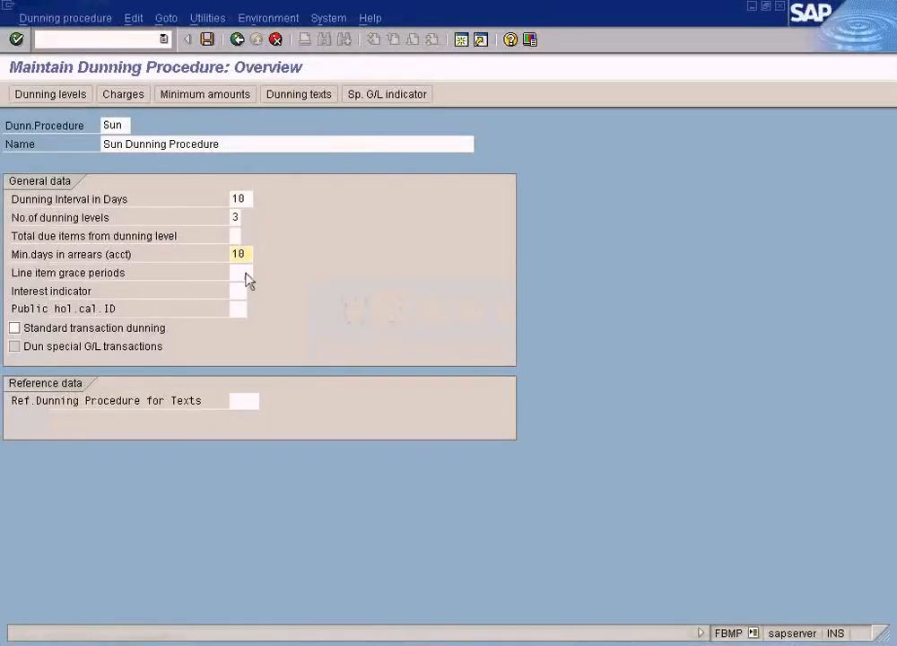
left_click(245, 275)
type("3")
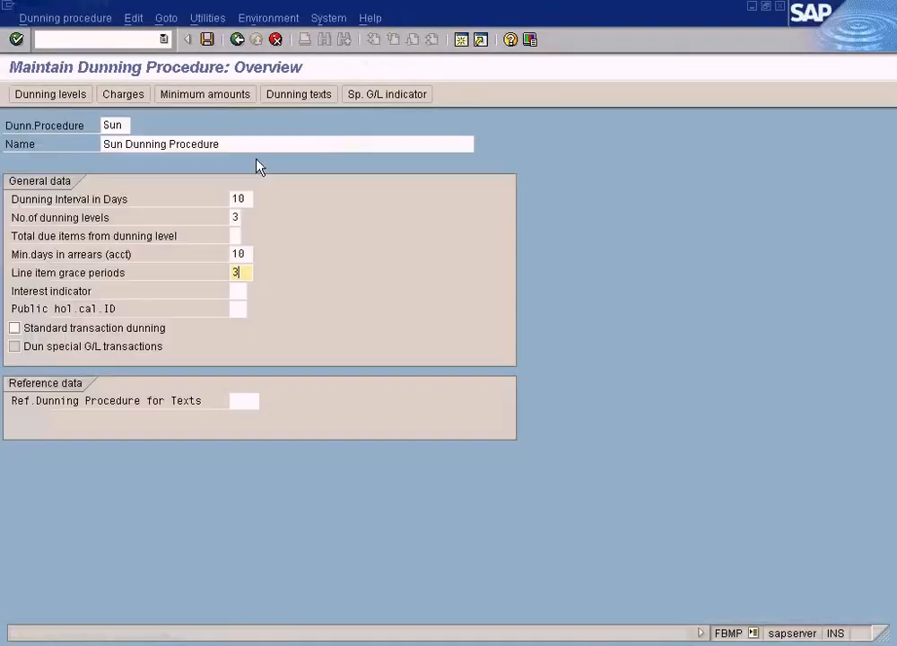
left_click(252, 256)
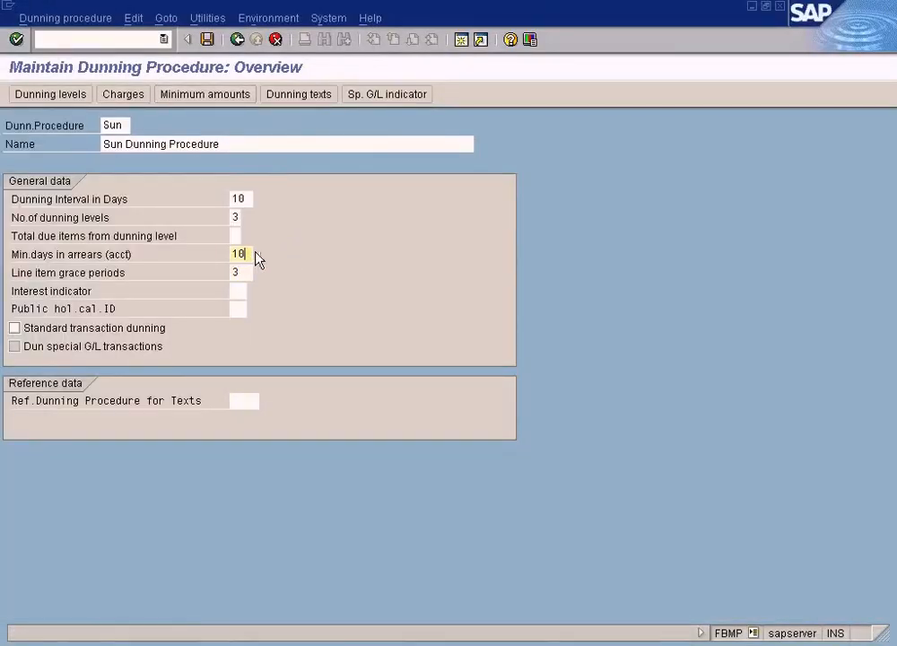
left_click(249, 273)
key("alt+Tab")
Clear the line item grace periods and go through the interest indicator and public holiday calendar fields
left_click(236, 288)
left_click(244, 271)
left_click(250, 256)
left_click(239, 292)
left_click(243, 310)
left_click(240, 296)
Activate standard transaction dunning and choose 0001, Four-level dunning, every two weeks, as the reference dunning procedure for texts
left_click(31, 332)
left_click(14, 328)
left_click(253, 401)
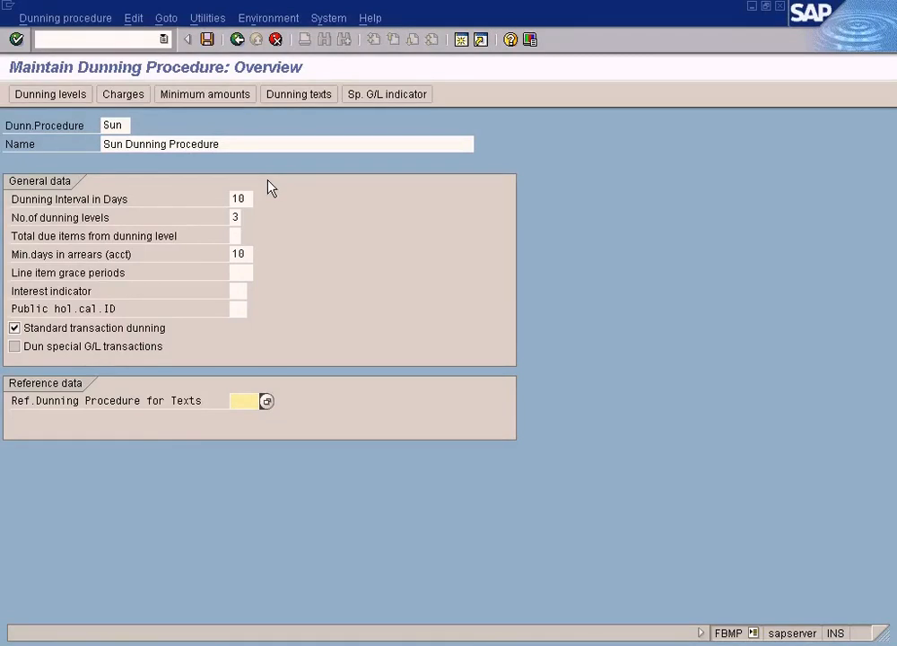
left_click(265, 402)
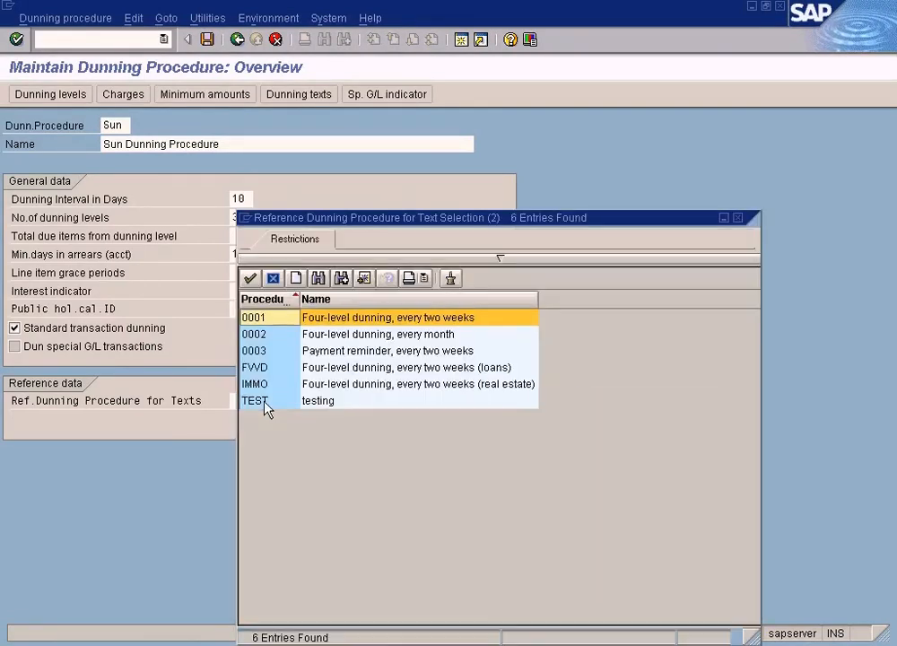
double_click(368, 323)
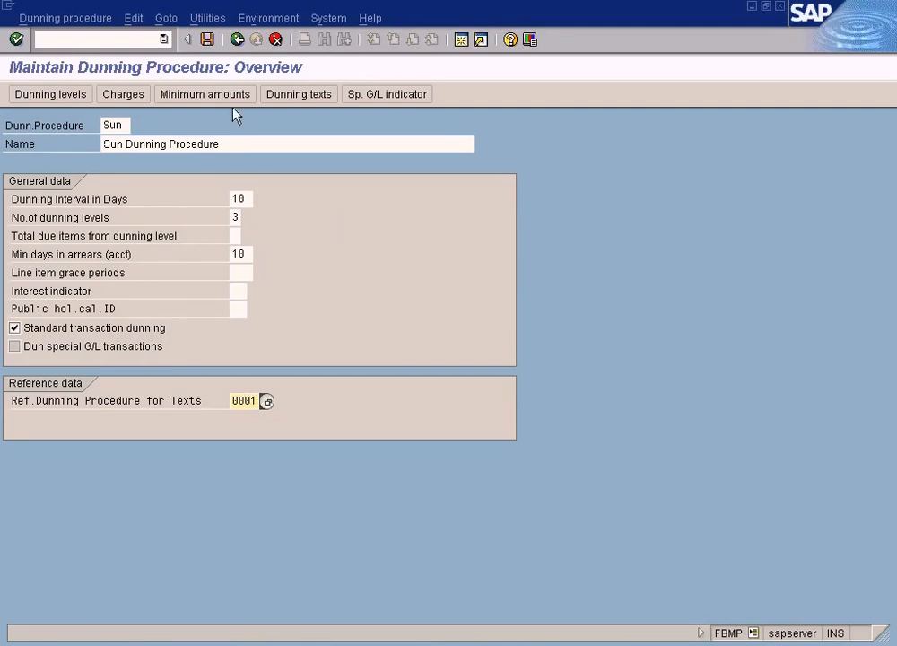
Open the dunning levels, check the days in arrears for levels 2 and 3, and return to the overview
left_click(69, 101)
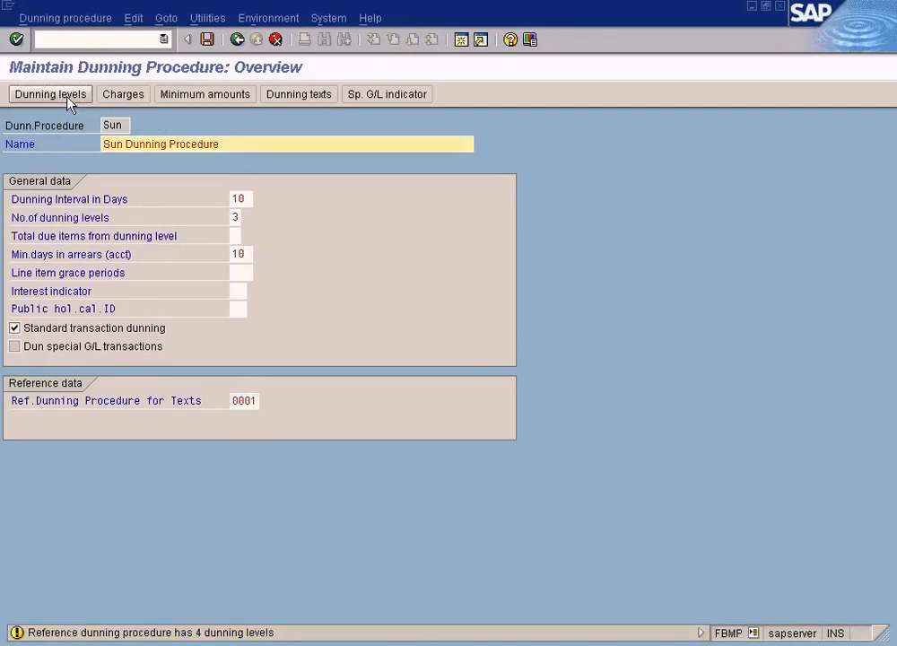
left_click(69, 100)
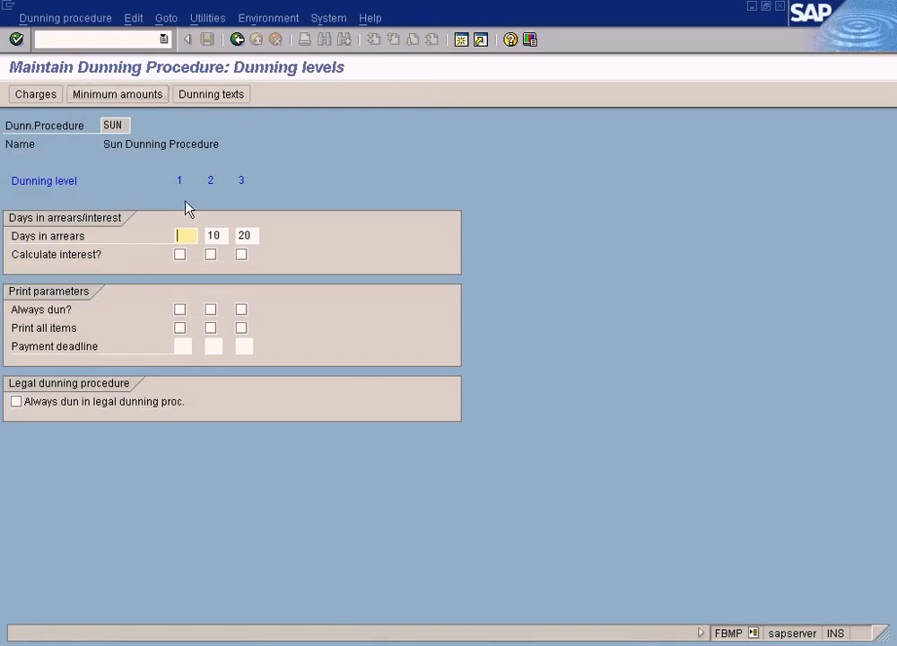
left_click(219, 235)
left_click(255, 235)
left_click(237, 39)
Set the account's minimum days in arrears to 4 and open the dunning levels
left_click_drag(251, 258, 209, 255)
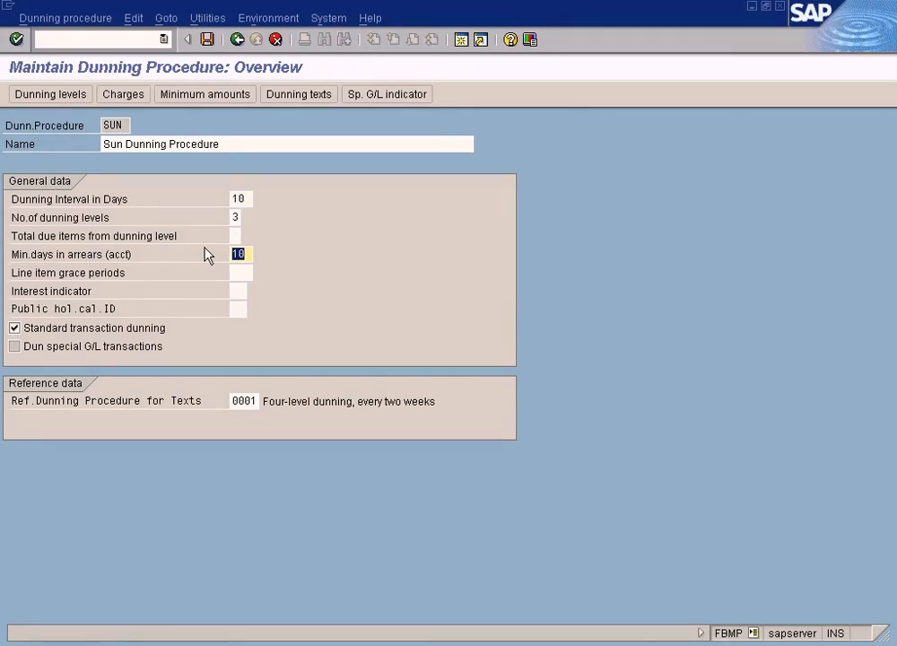
type("4")
left_click(45, 96)
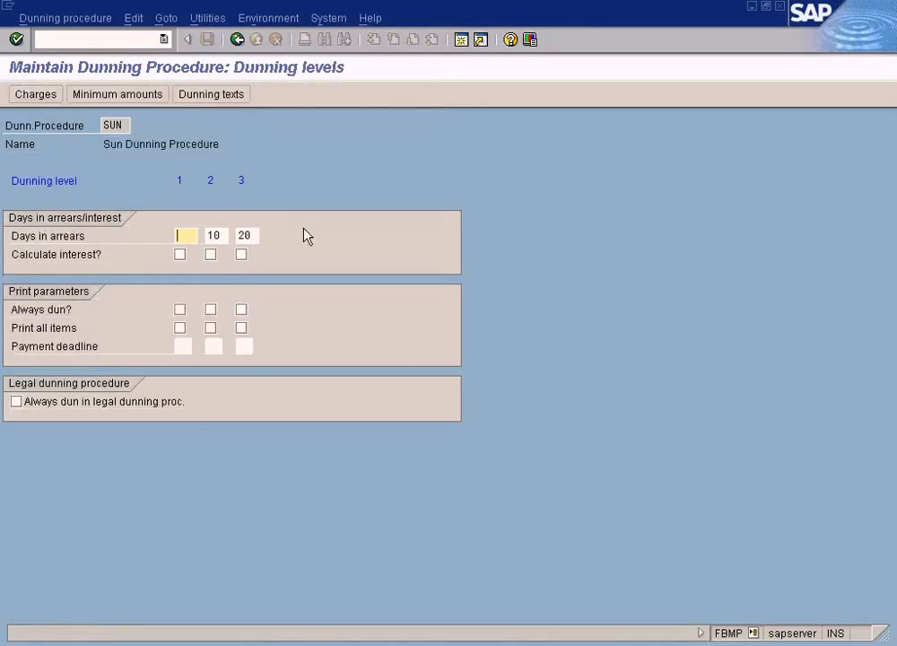
Examine each dunning level and its days in arrears, and return to the overview
left_click(181, 182)
left_click(210, 182)
left_click(242, 182)
left_click(211, 182)
left_click(214, 236)
double_click(214, 236)
left_click(241, 181)
left_click(248, 236)
double_click(248, 236)
left_click(237, 40)
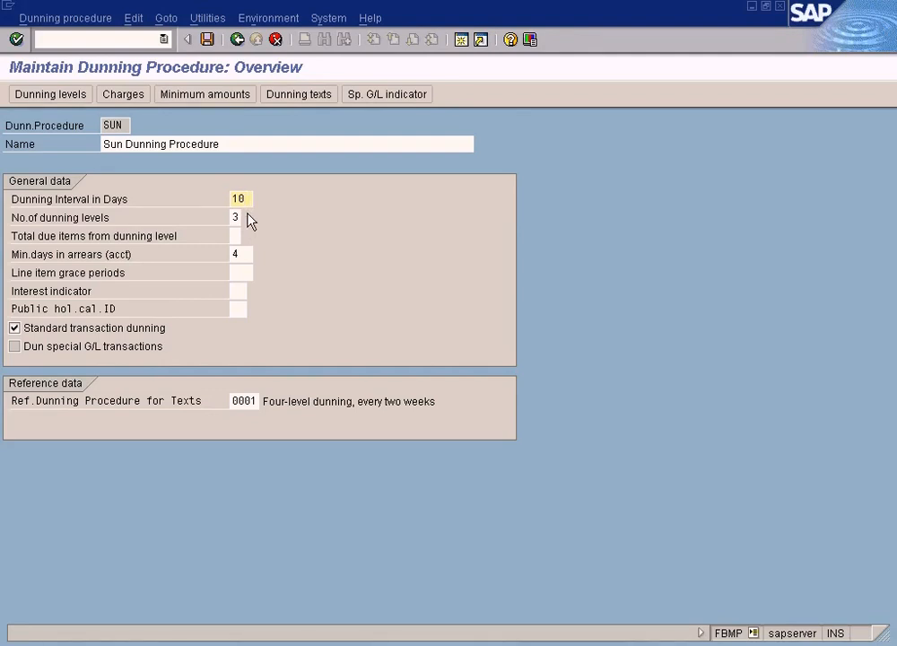
Set the line item grace periods to 2, check the dunning levels and return to the overview
left_click(240, 273)
type("2")
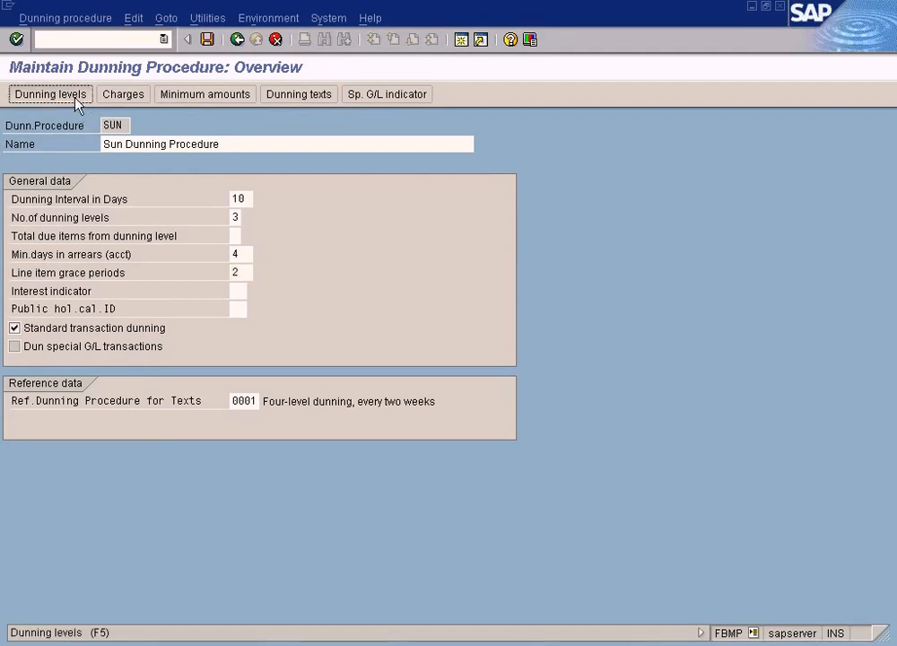
left_click(76, 95)
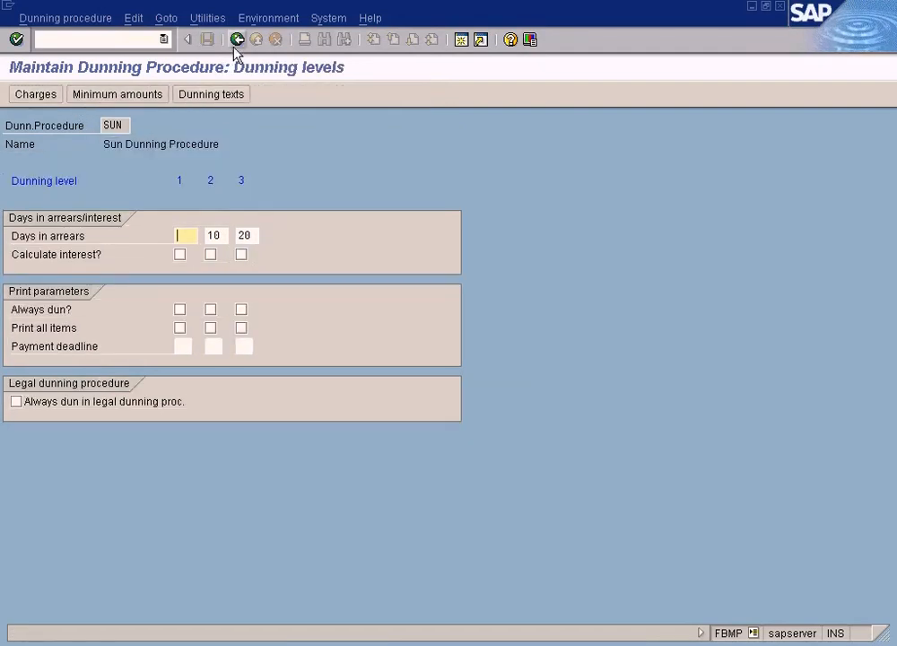
left_click(237, 40)
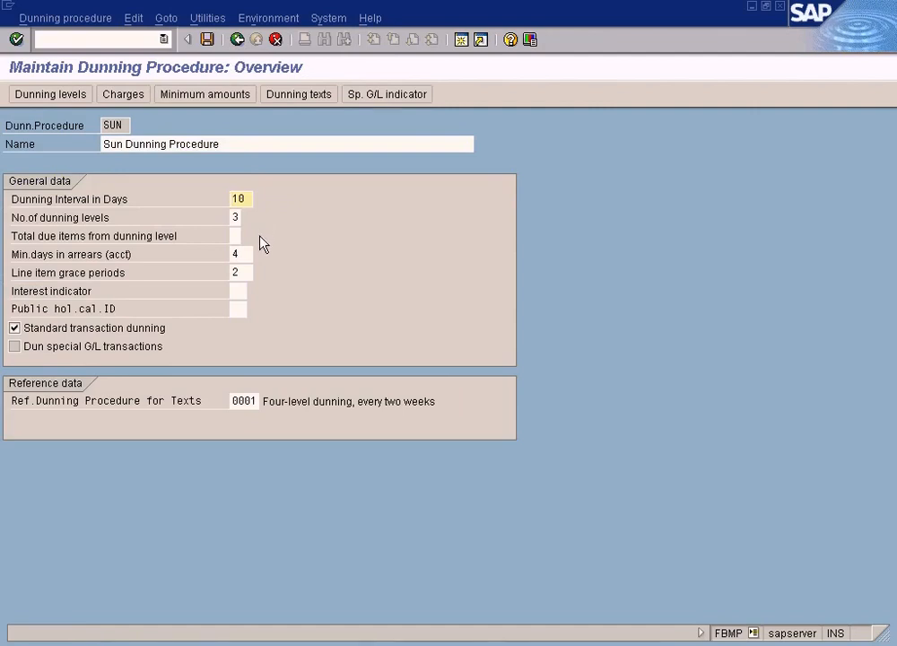
Review the days in arrears of the dunning levels once more and clear the line item grace periods
left_click(247, 275)
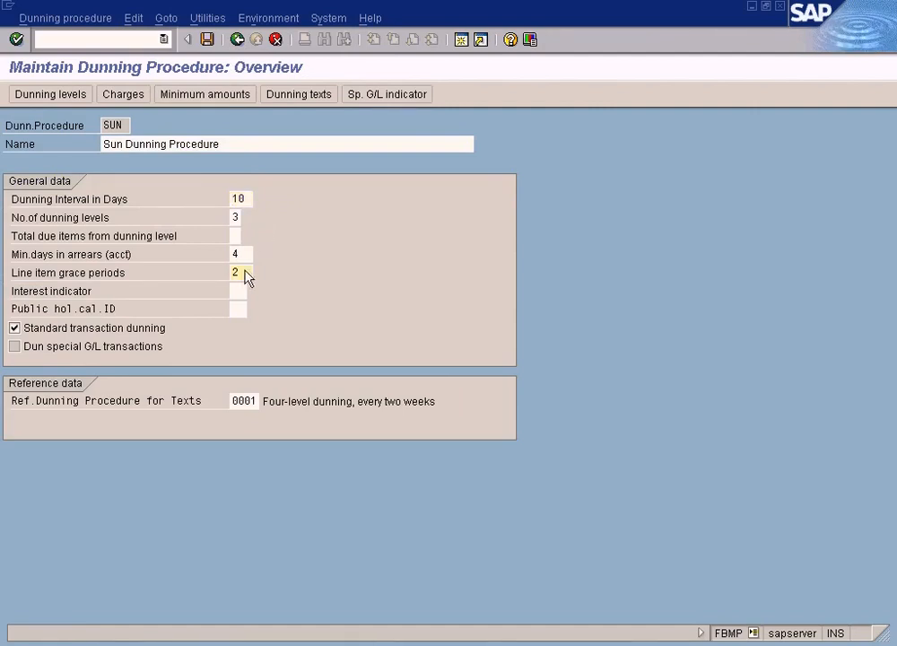
left_click(57, 93)
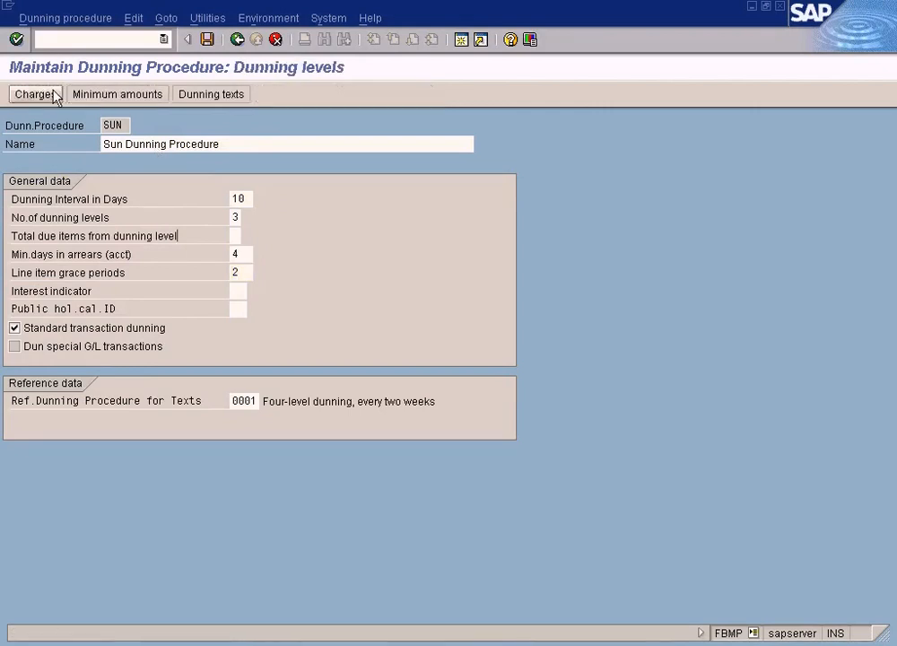
key("Tab")
key("Tab")
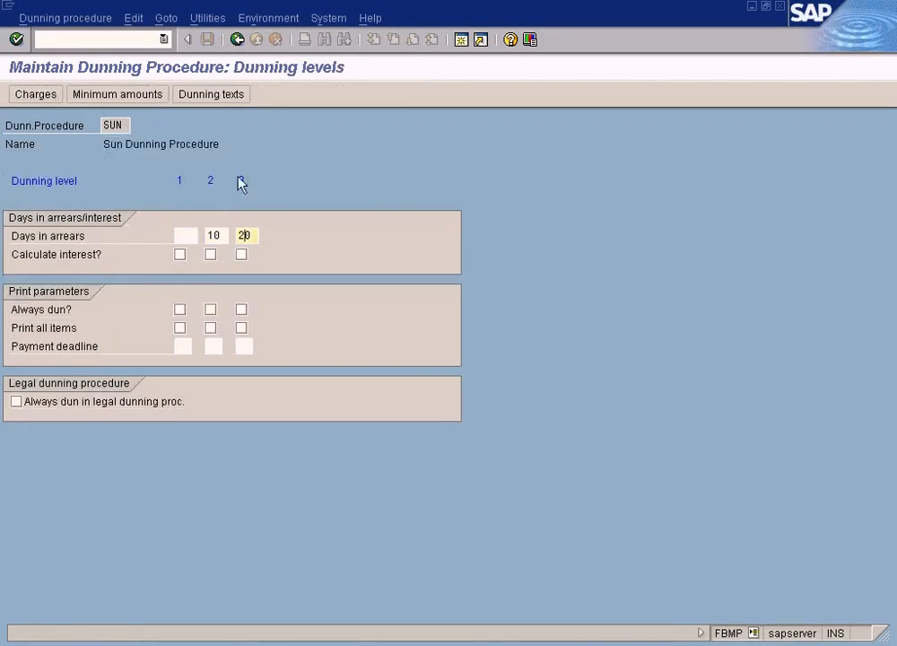
left_click(237, 40)
left_click(244, 274)
key("BackSpace")
Set the number of dunning levels to 4, check their days in arrears and return to the overview
left_click(246, 201)
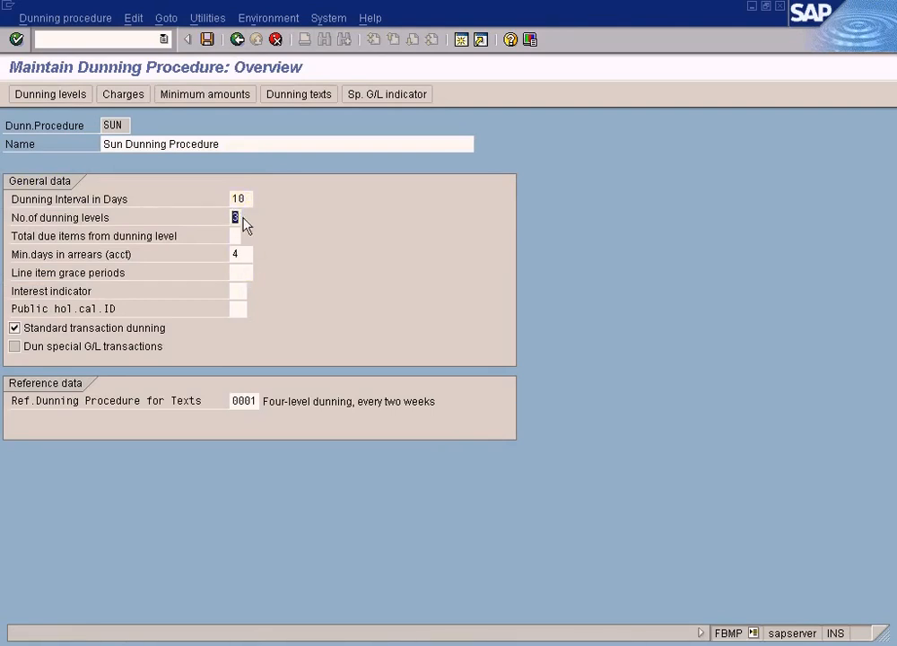
type("4")
left_click(59, 96)
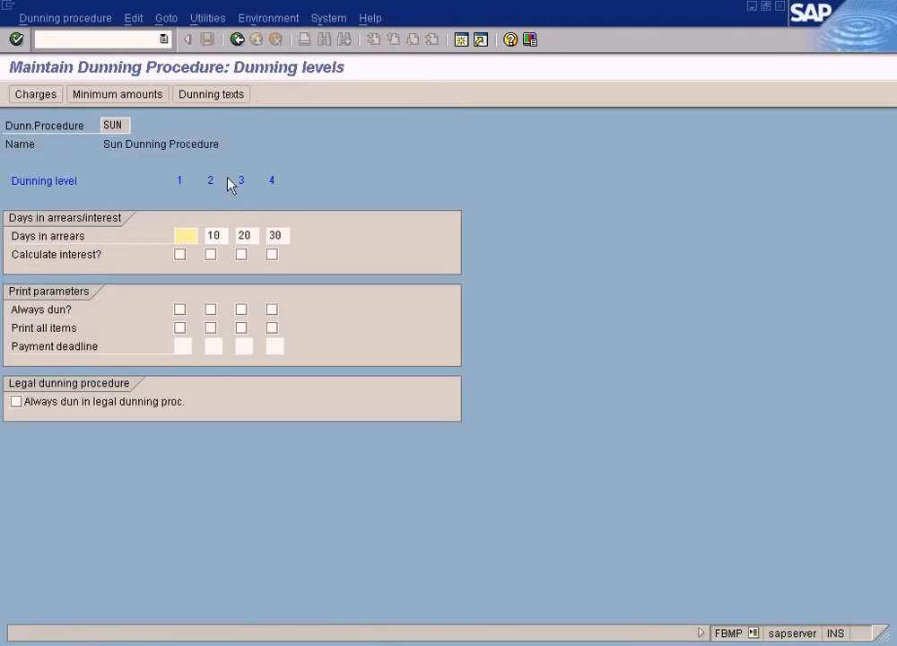
left_click(238, 41)
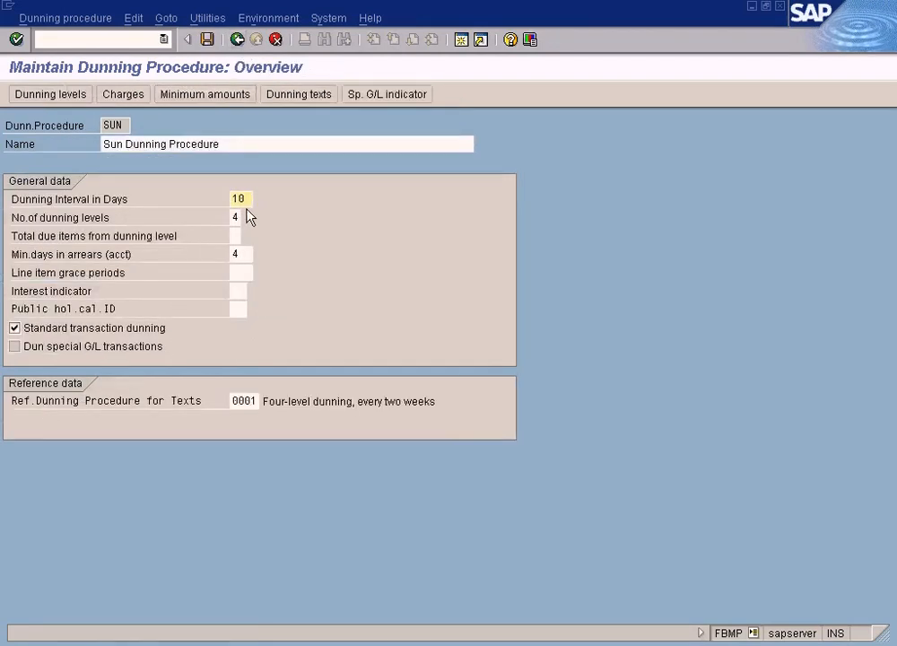
Set the number of dunning levels to 5, check the days in arrears of levels 2 to 5 and return to the overview
double_click(235, 219)
type("5")
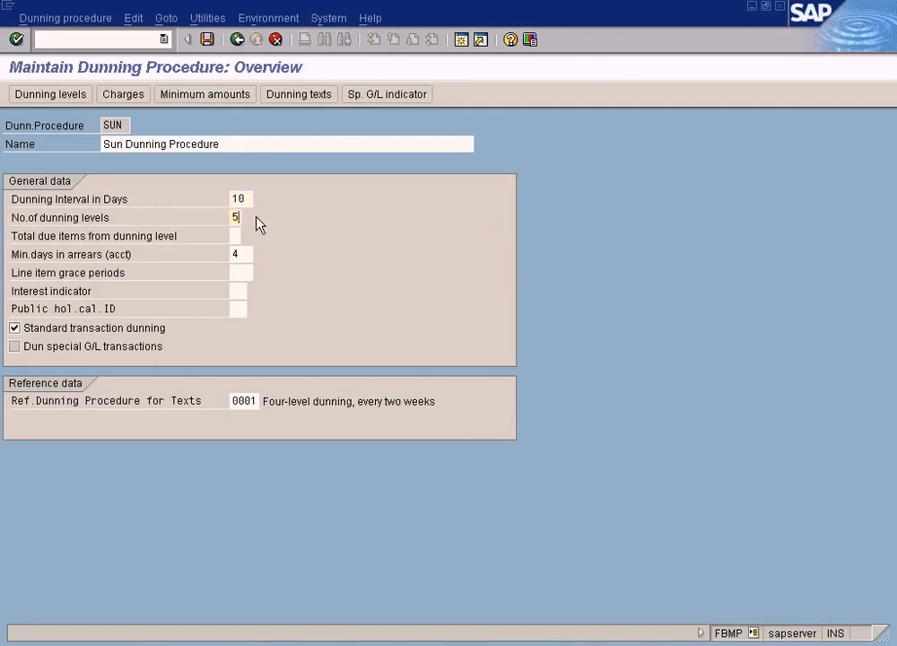
left_click(54, 95)
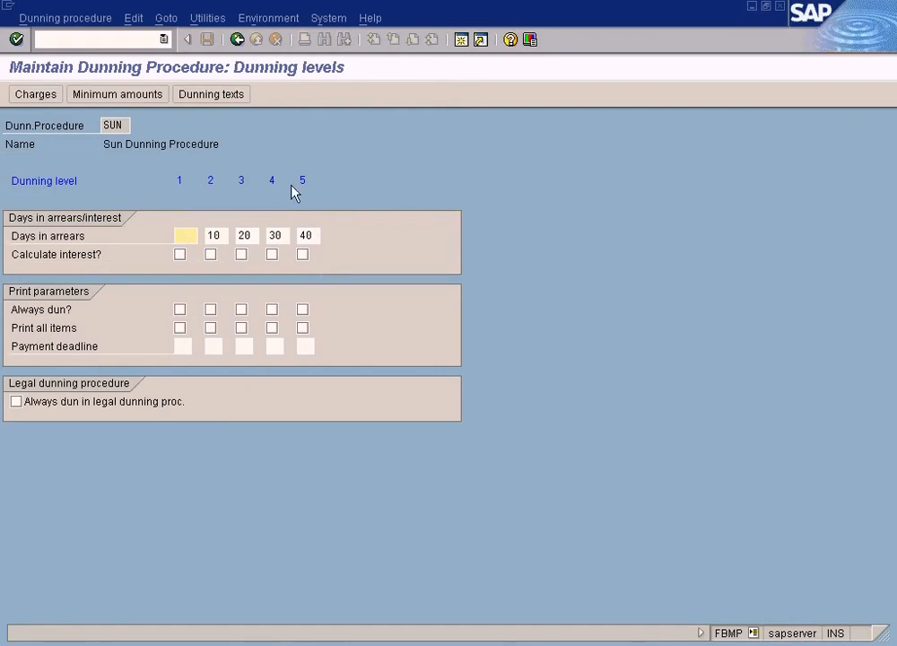
left_click(222, 239)
left_click(251, 236)
left_click(282, 237)
left_click(312, 236)
left_click(237, 40)
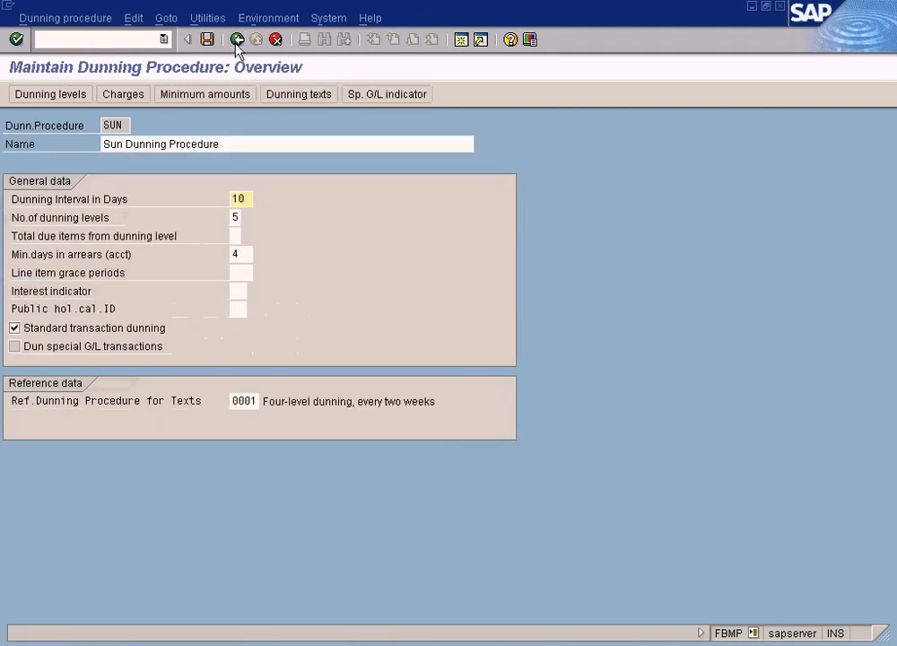
Set the dunning interval to 20 days and the minimum days in arrears to 5
left_click_drag(250, 199, 223, 198)
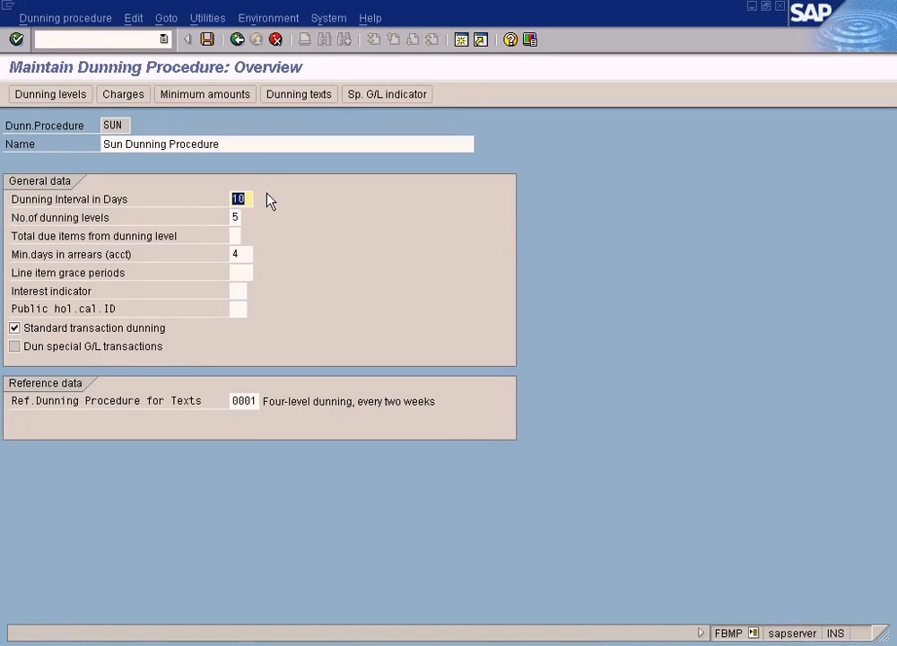
left_click(246, 257)
left_click(249, 201)
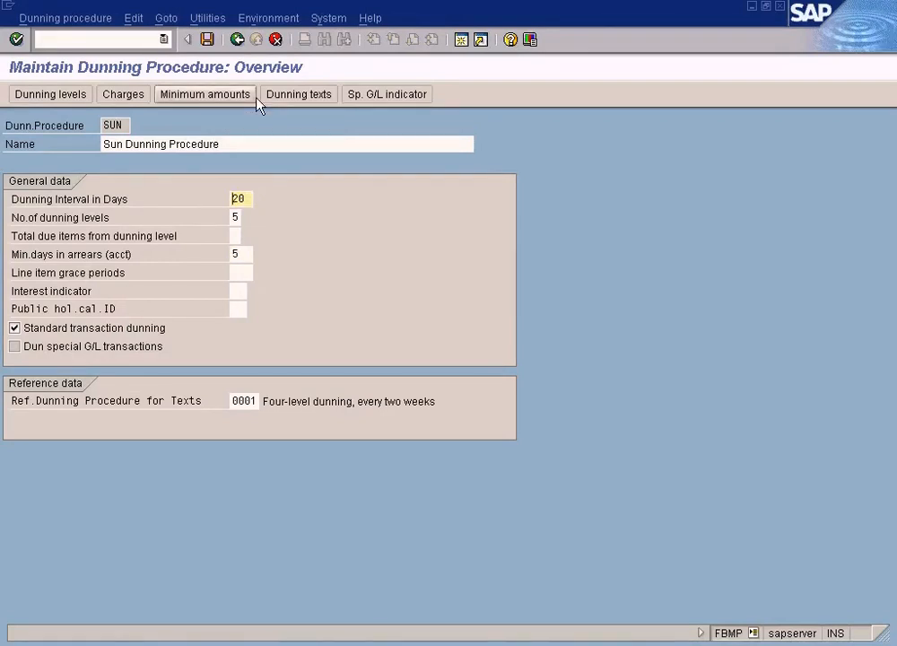
Set the general data to a 10-day dunning interval, 3 dunning levels and 4 minimum days in arrears
double_click(235, 218)
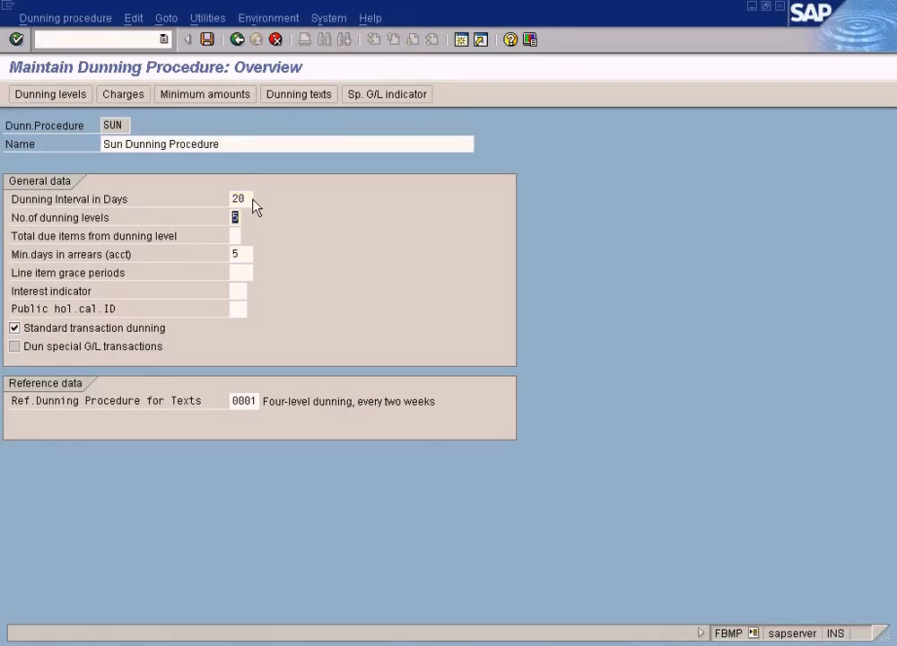
type("10")
double_click(234, 218)
type("3")
type("4")
Open the dunning levels and examine the days in arrears of levels 1 and 2
left_click(80, 101)
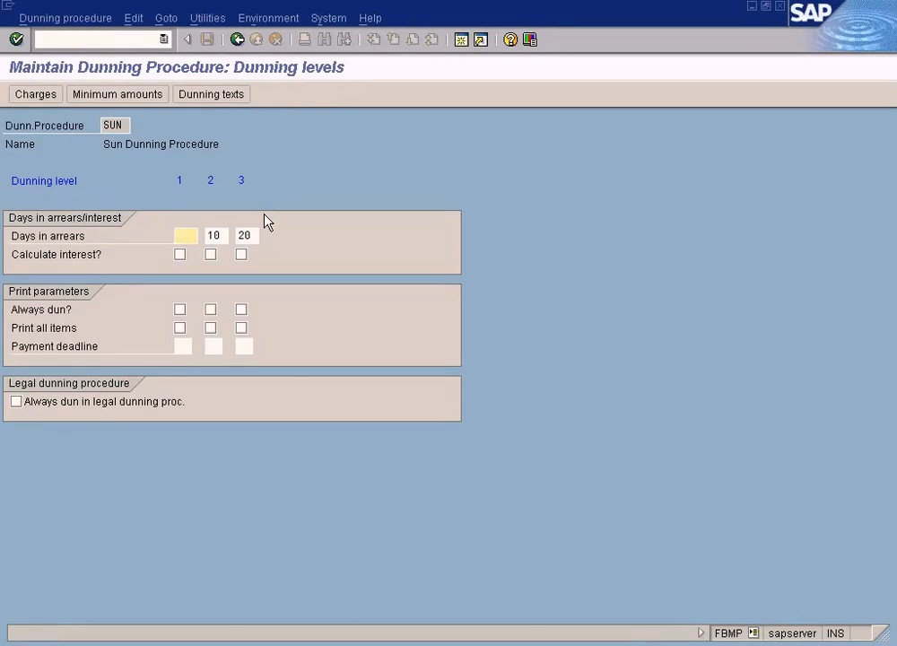
left_click(222, 236)
left_click(192, 238)
left_click(183, 182)
left_click(223, 237)
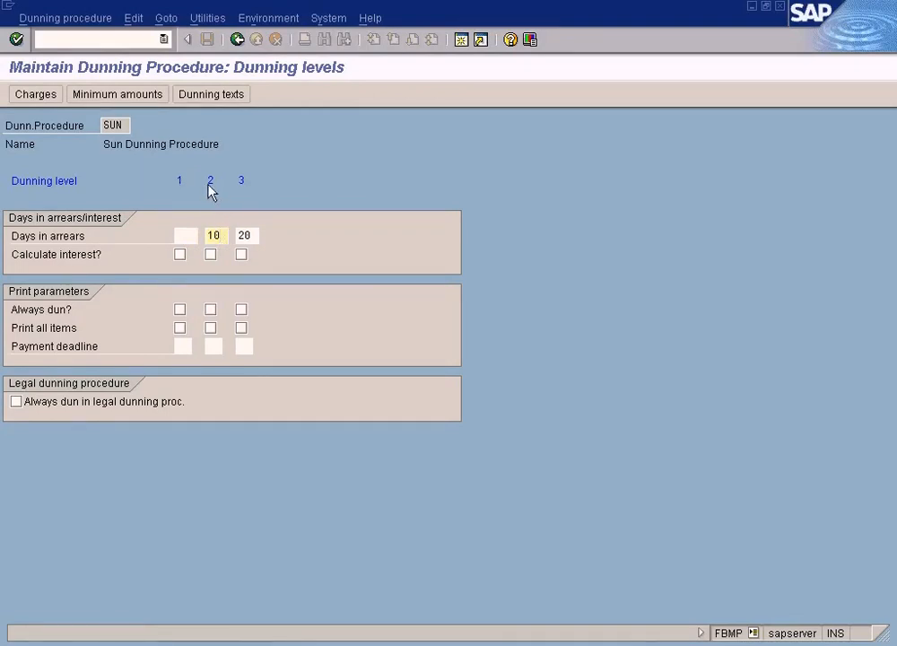
Try changing the days in arrears of dunning level 2 to 15
left_click_drag(221, 236, 195, 237)
type("15")
key("BackSpace")
Open the minimum amounts in USD and enter dunning levels 1, 2 and 3, with a minimum amount of 10 for level 1
left_click(158, 99)
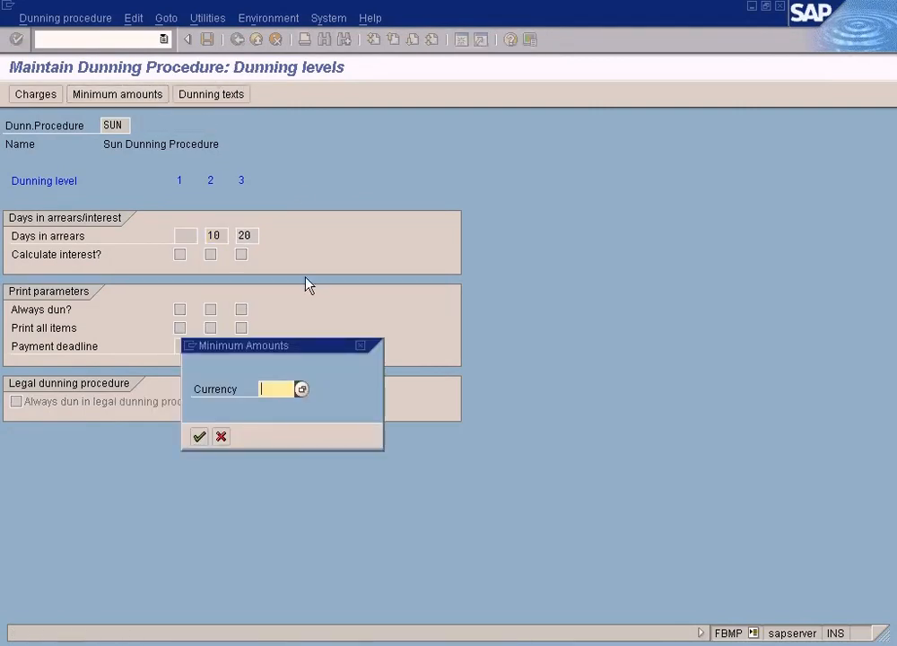
type("usd")
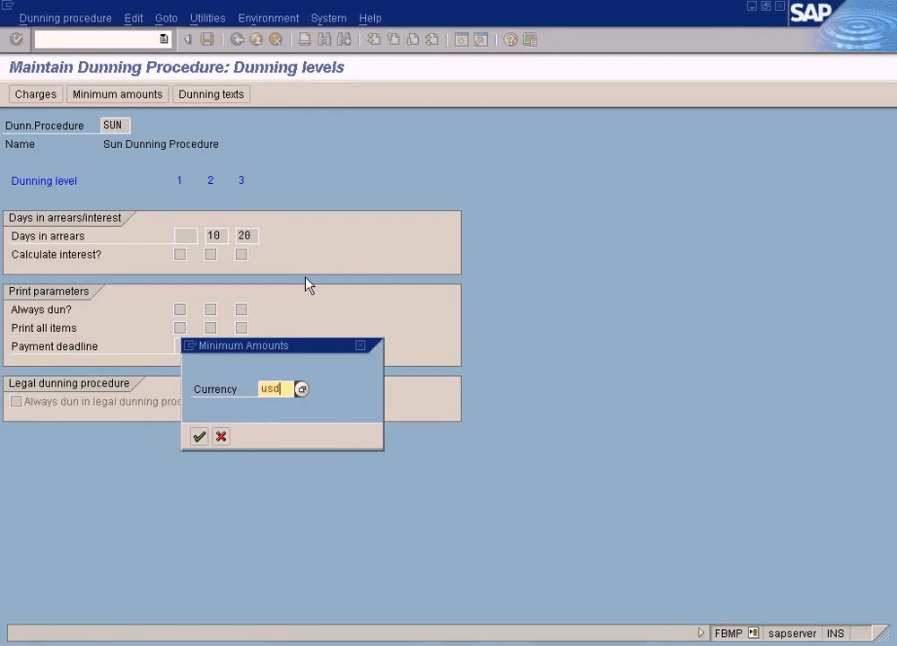
key("Return")
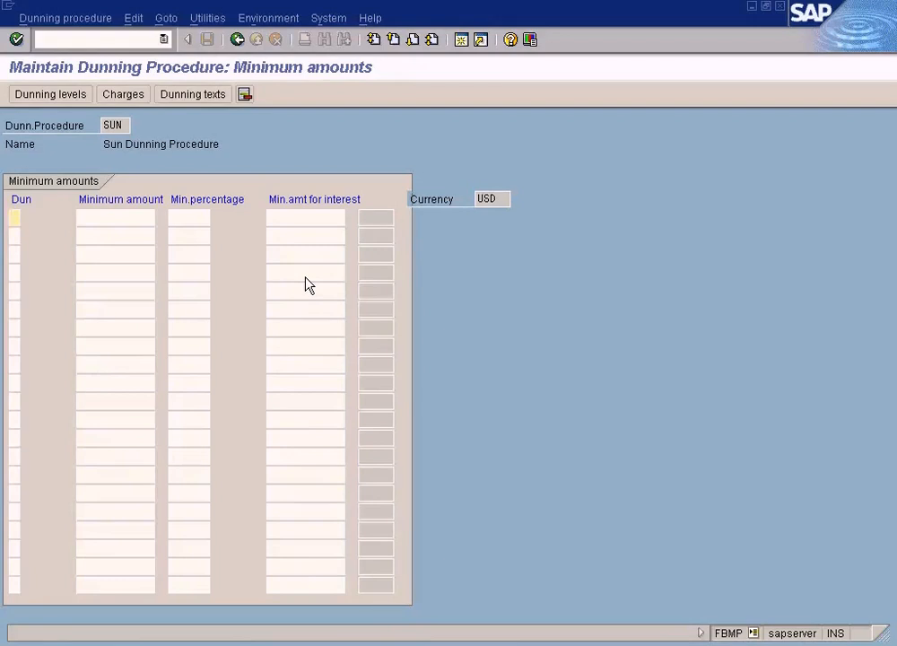
type("1")
left_click(14, 236)
type("2")
left_click(16, 255)
type("3")
left_click(115, 222)
type("10")
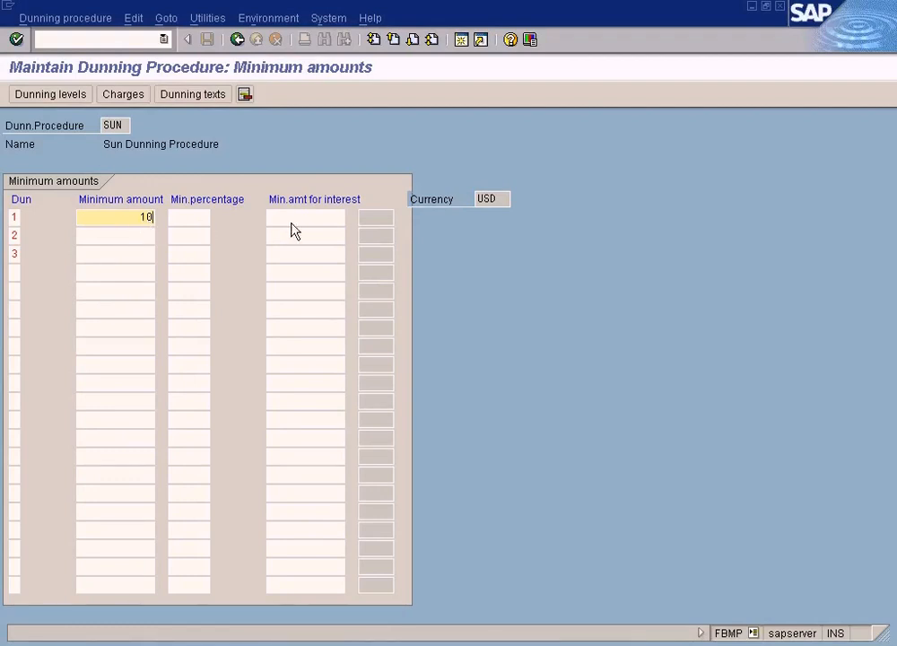
Read the field help on the minimum percentage, highlighting the passage about the total of all open items, and close it
left_click(196, 219)
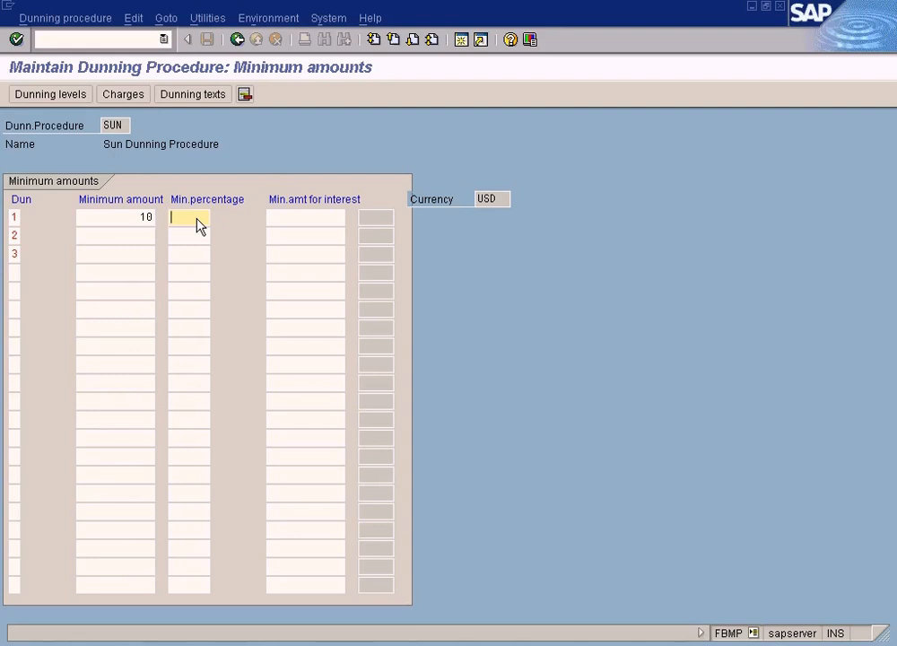
key("F1")
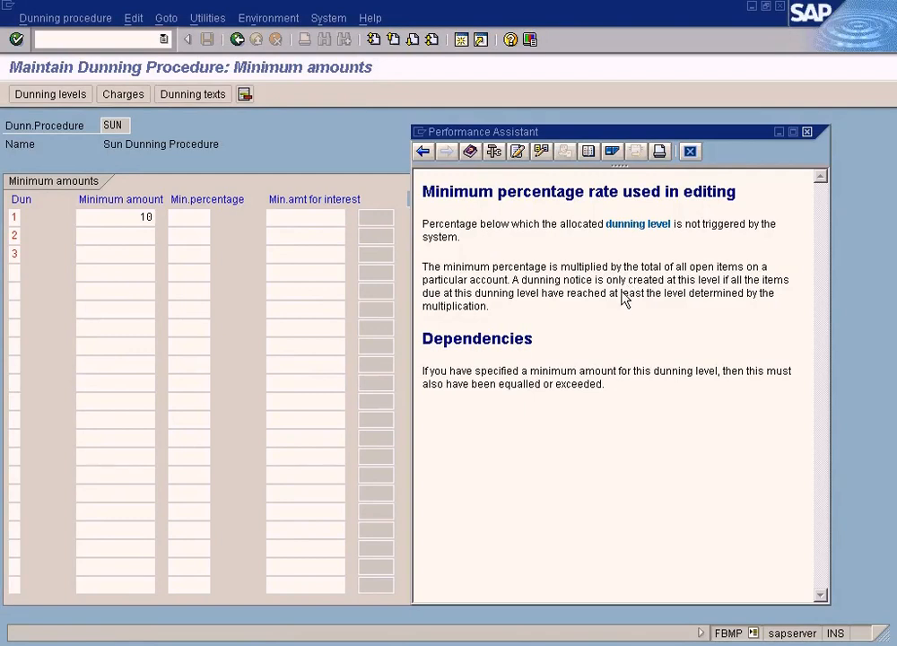
left_click_drag(508, 280, 598, 272)
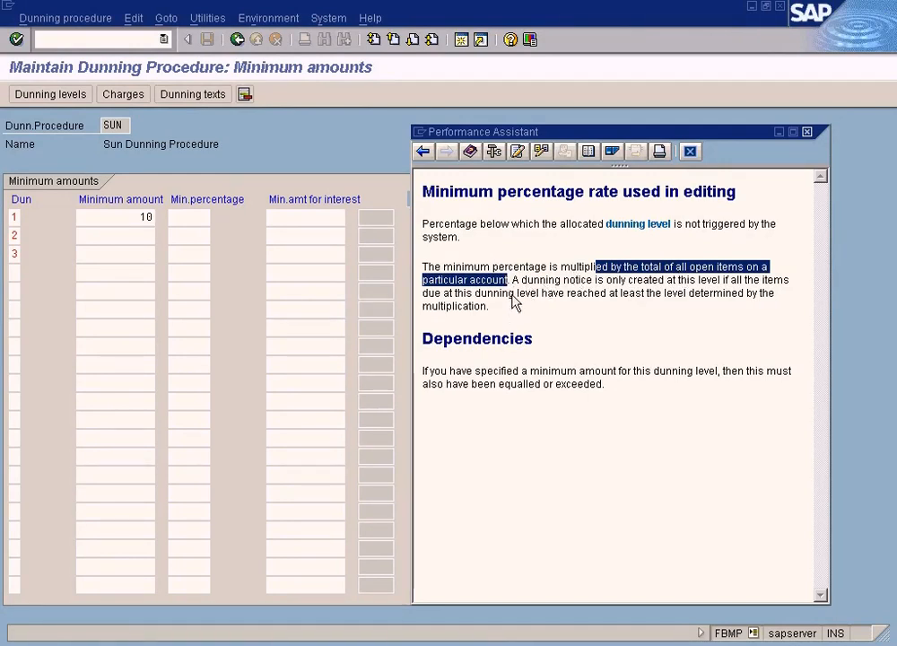
left_click(807, 133)
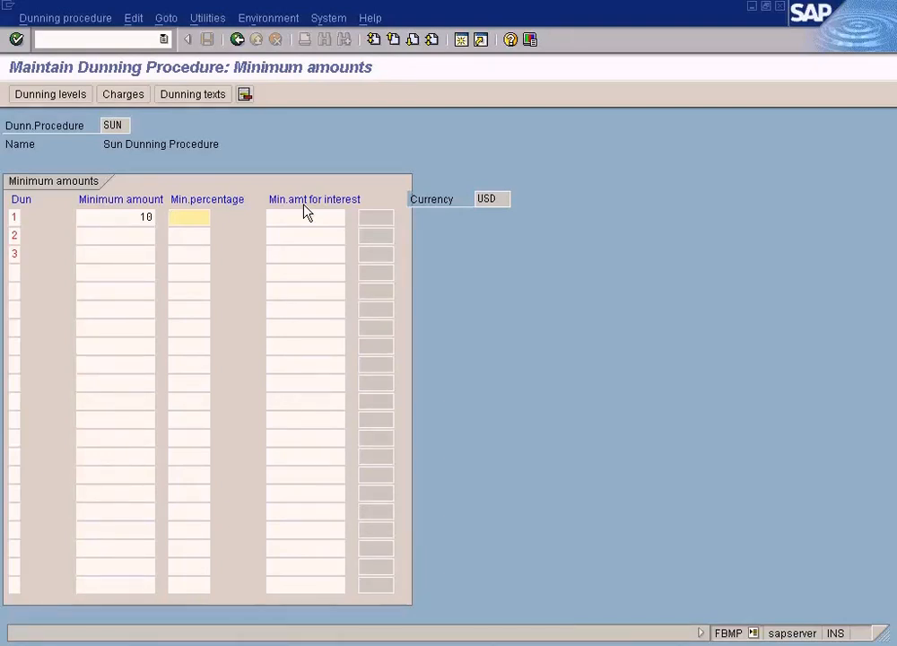
Try a minimum percentage of 10 for dunning level 1 and clear it again
type("10")
key("BackSpace")
key("BackSpace")
left_click(135, 217)
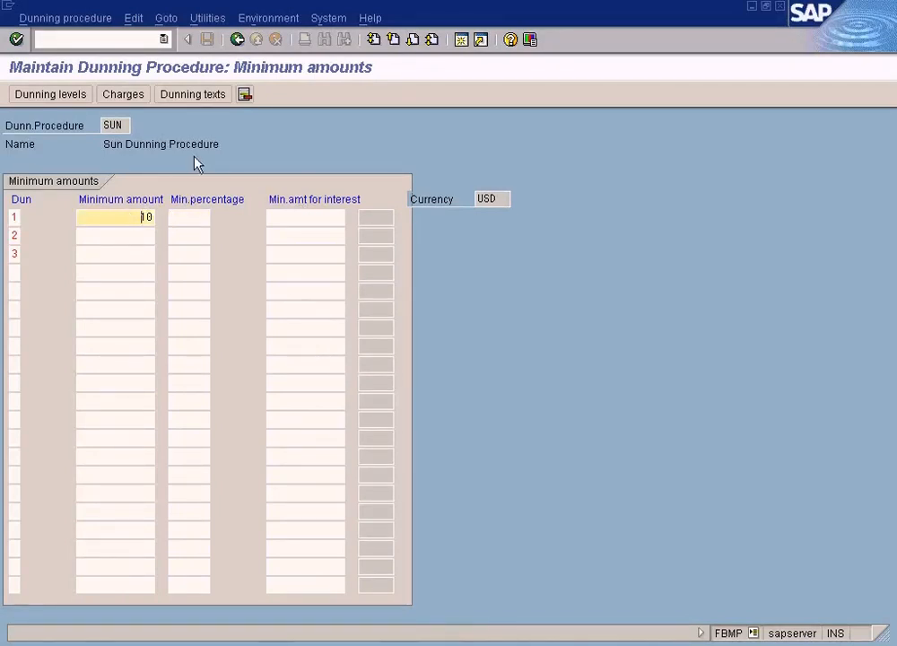
left_click(196, 216)
Enter a minimum amount of 20 for dunning level 2
left_click(112, 237)
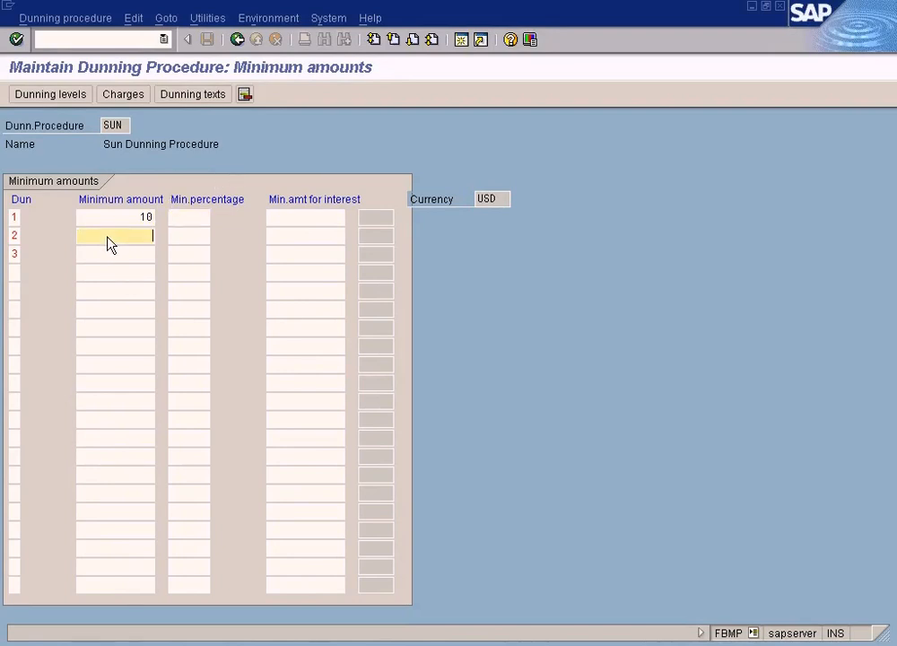
left_click(15, 236)
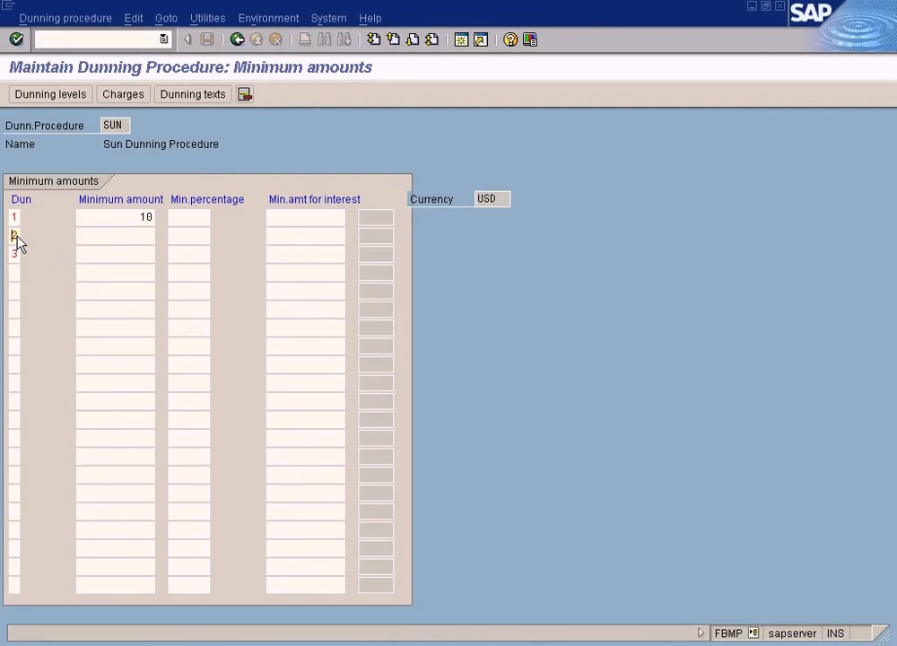
left_click(122, 241)
type("20")
double_click(145, 219)
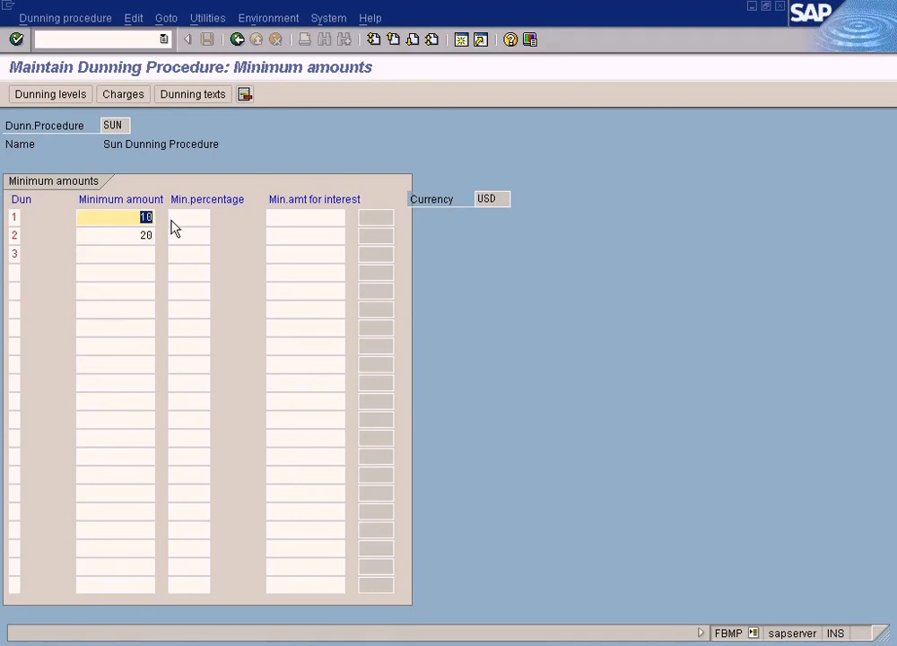
Reopen the USD minimum amounts from the overview, clear all dunning levels and amounts, and return to the overview
left_click(236, 41)
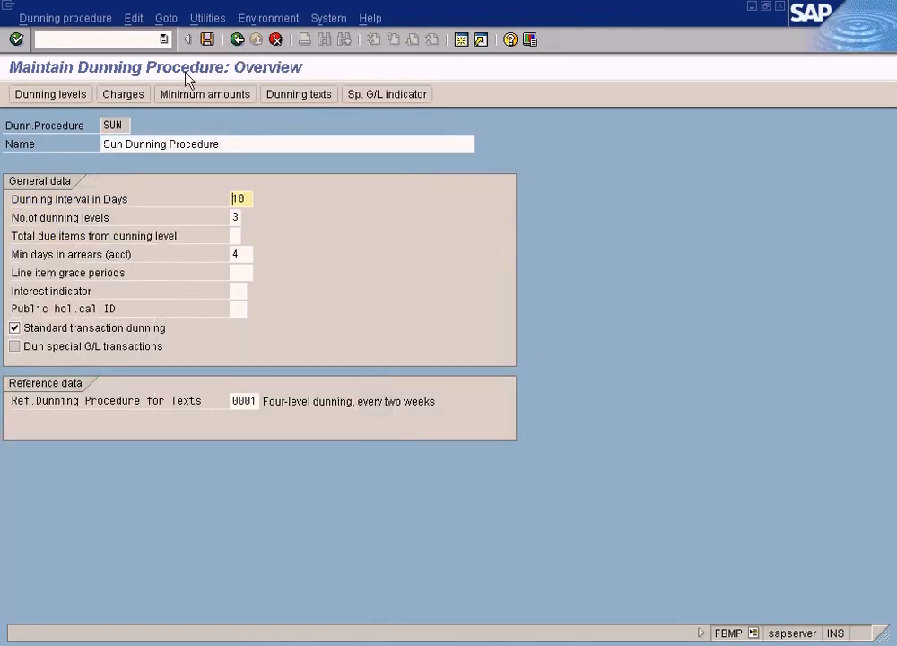
left_click(206, 95)
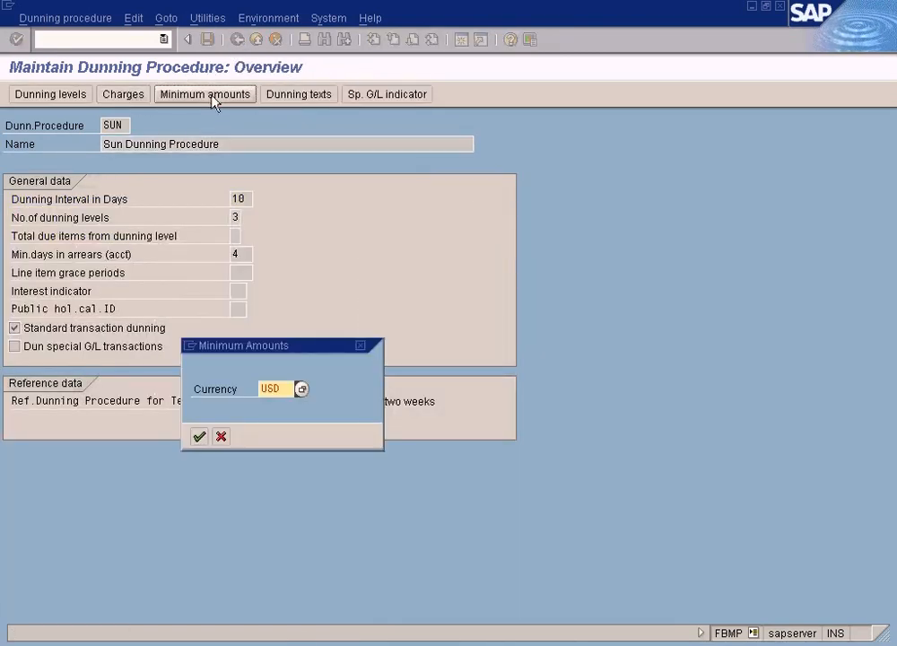
left_click(199, 437)
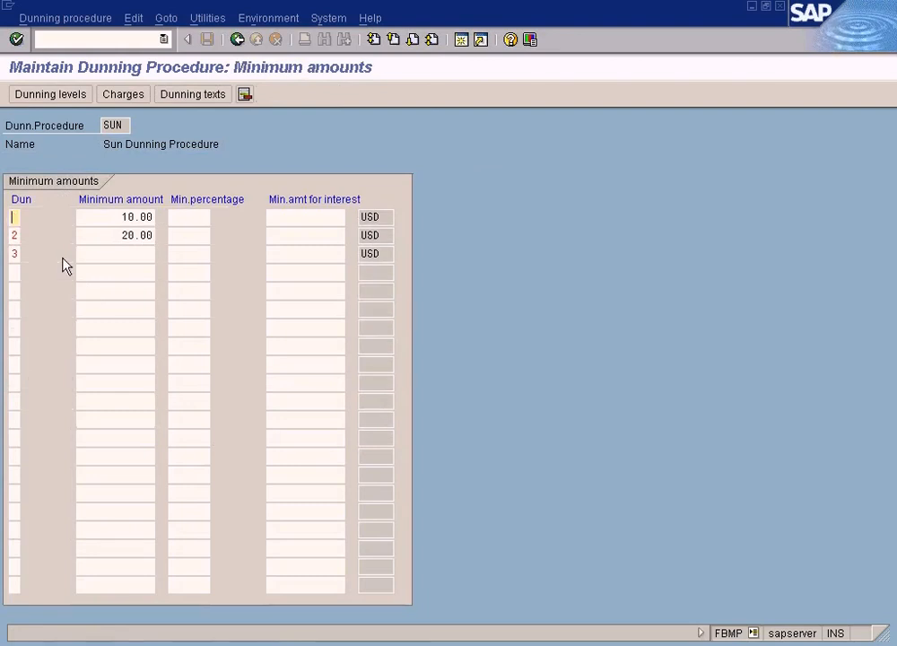
key("Tab")
key("Delete")
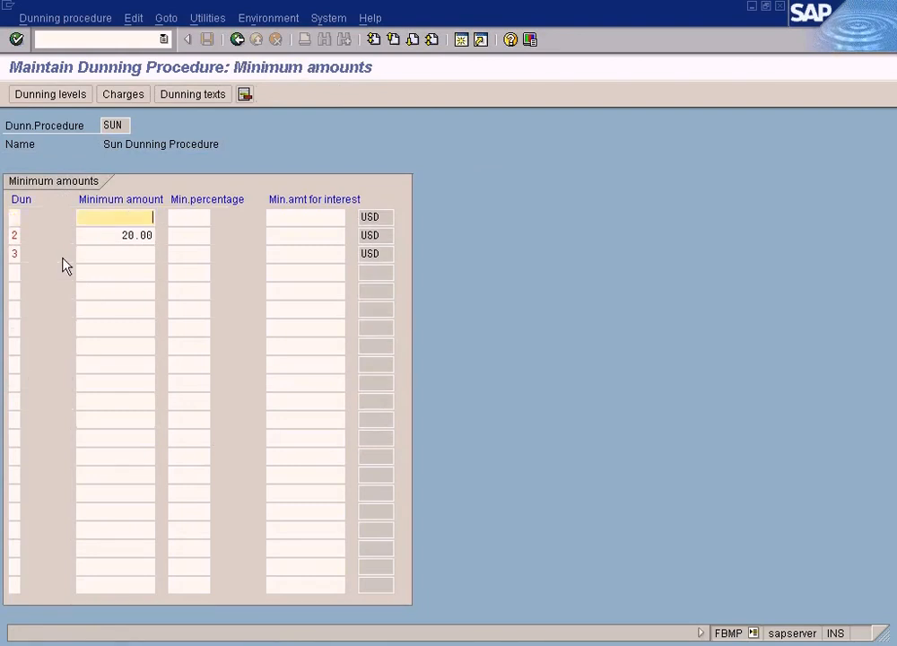
double_click(14, 236)
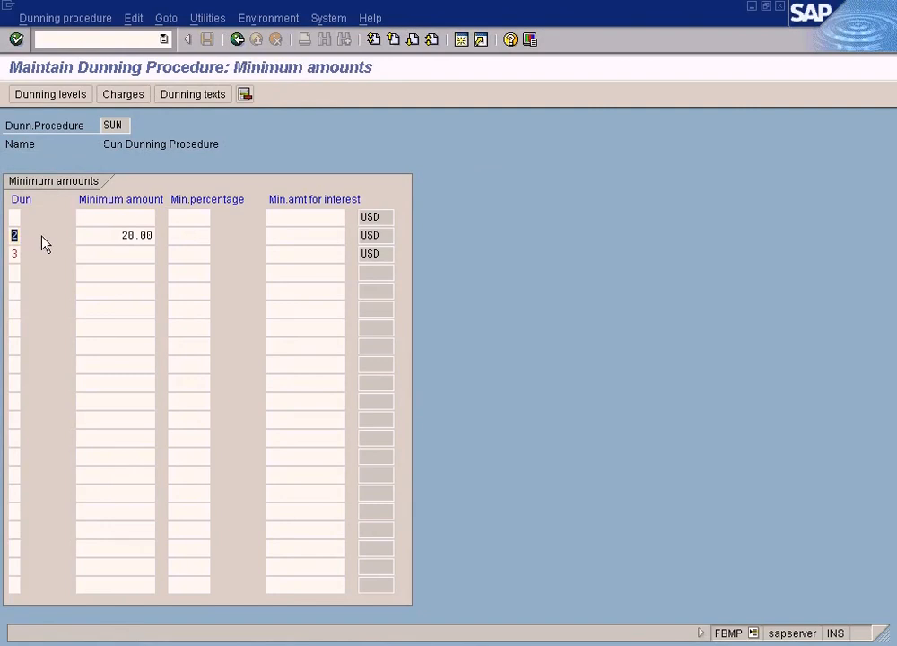
key("Tab")
key("Delete")
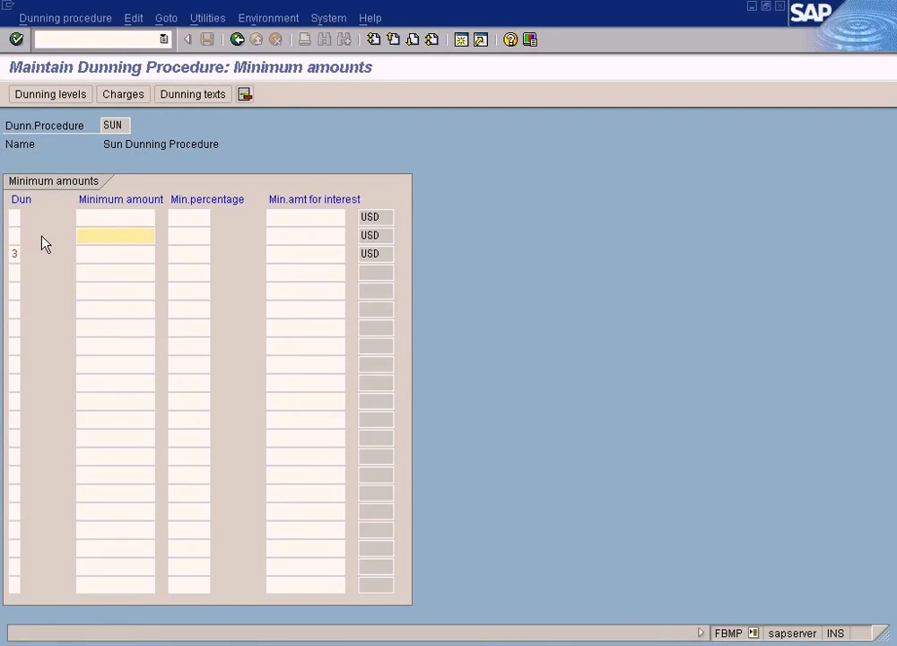
double_click(13, 256)
key("Delete")
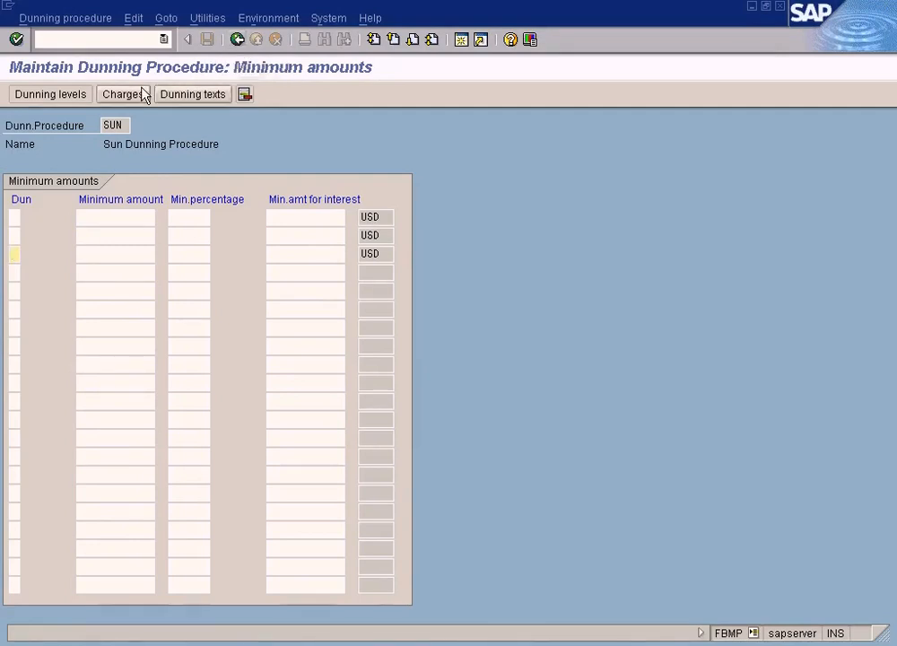
left_click(237, 39)
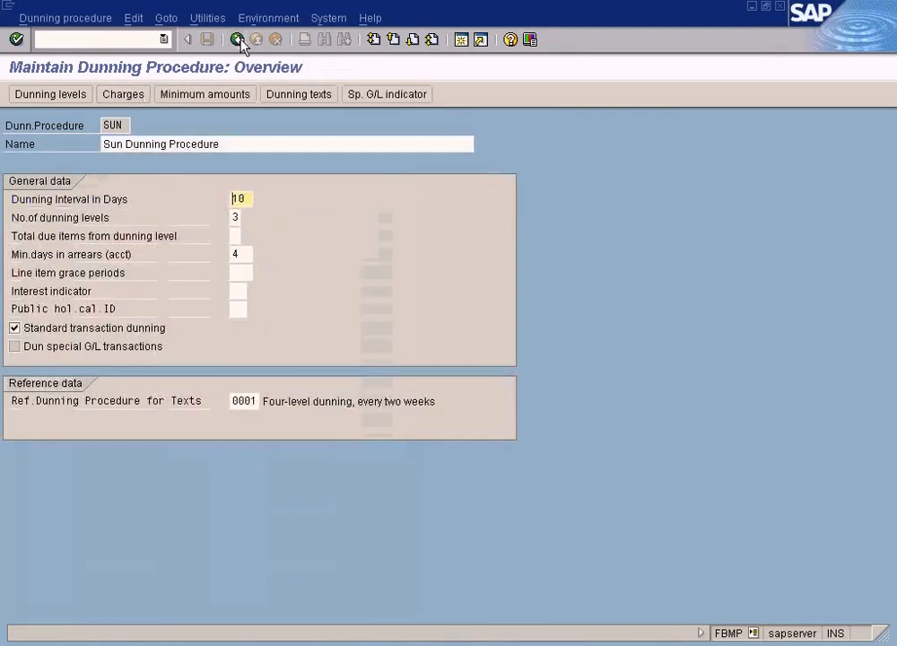
Open the dunning charges in USD and enter a charge of 2 for level 1 from a dunning amount of 1000
left_click(131, 95)
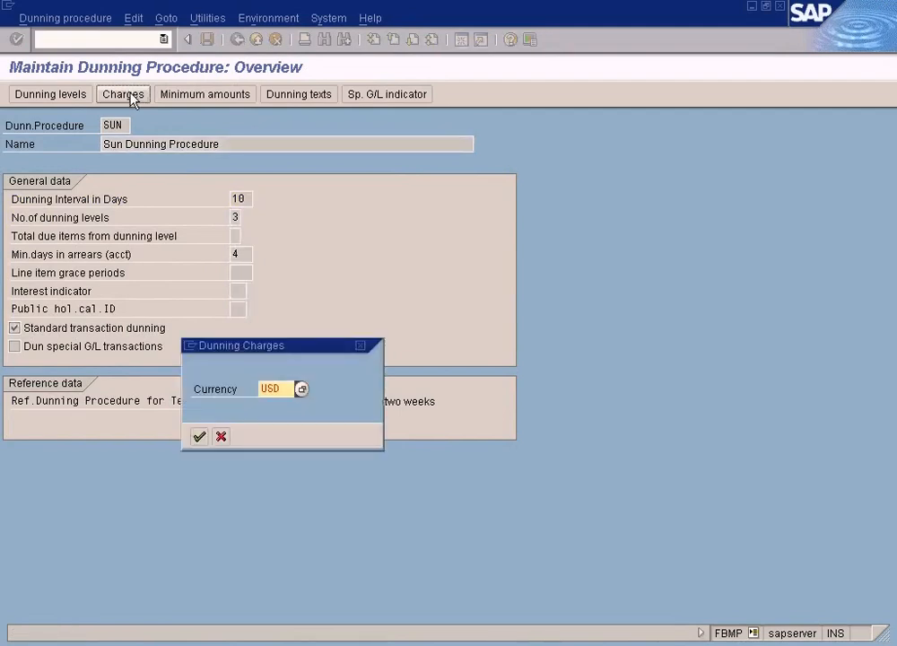
left_click(199, 439)
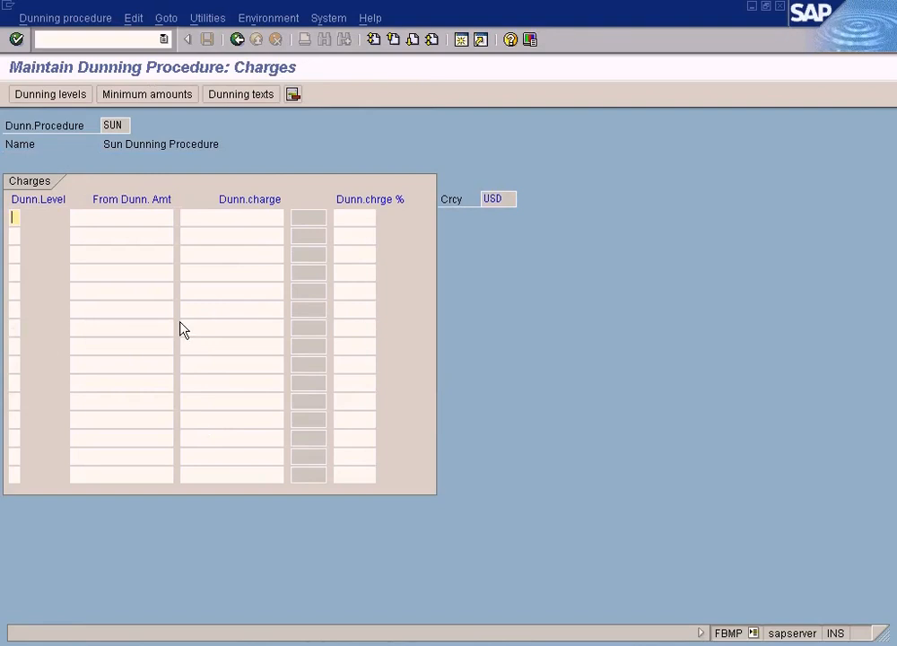
type("1")
key("Tab")
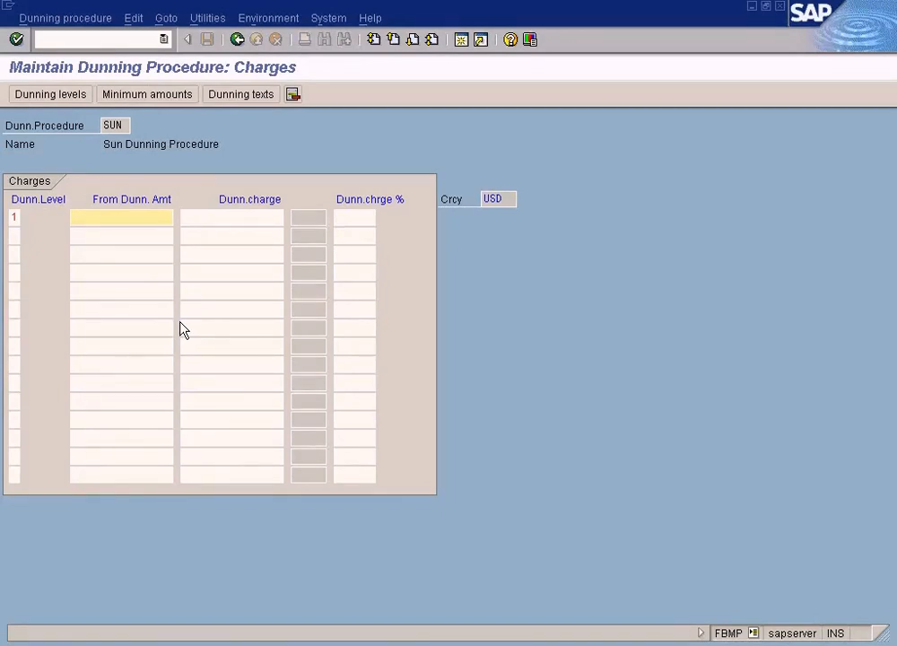
type("2")
key("BackSpace")
type("1000")
left_click(252, 220)
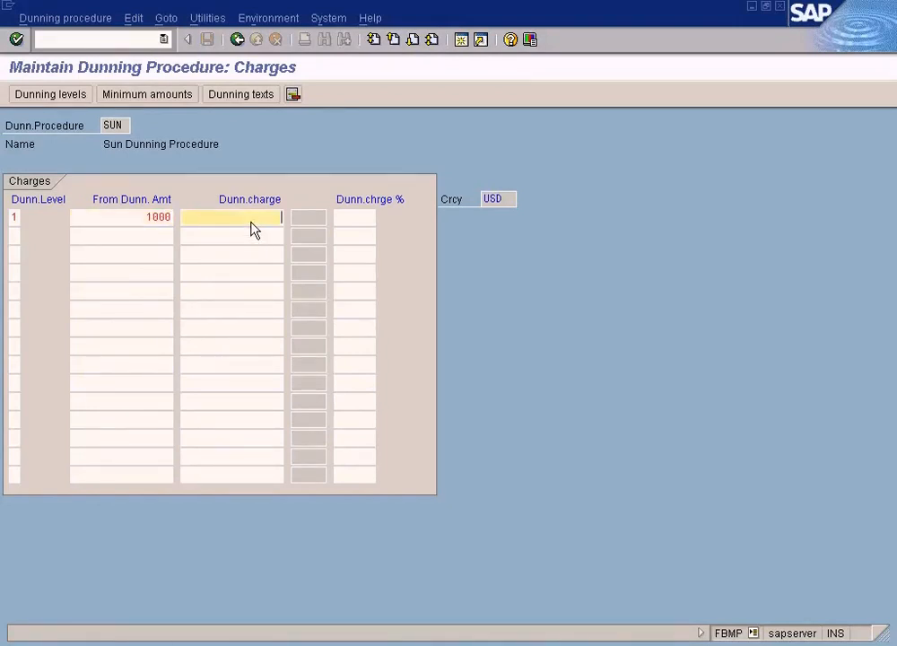
type("2")
left_click(144, 219)
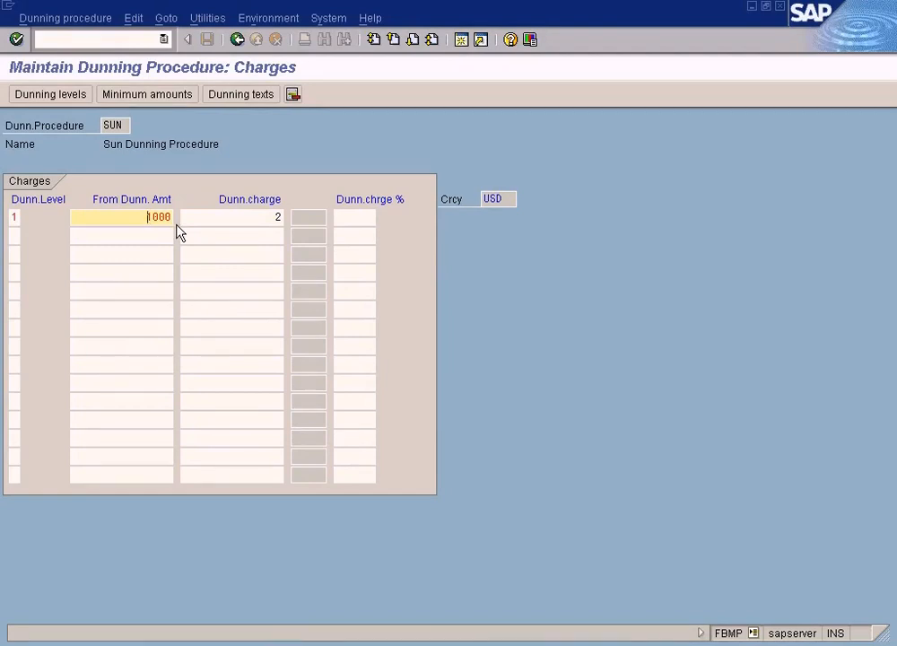
left_click(268, 223)
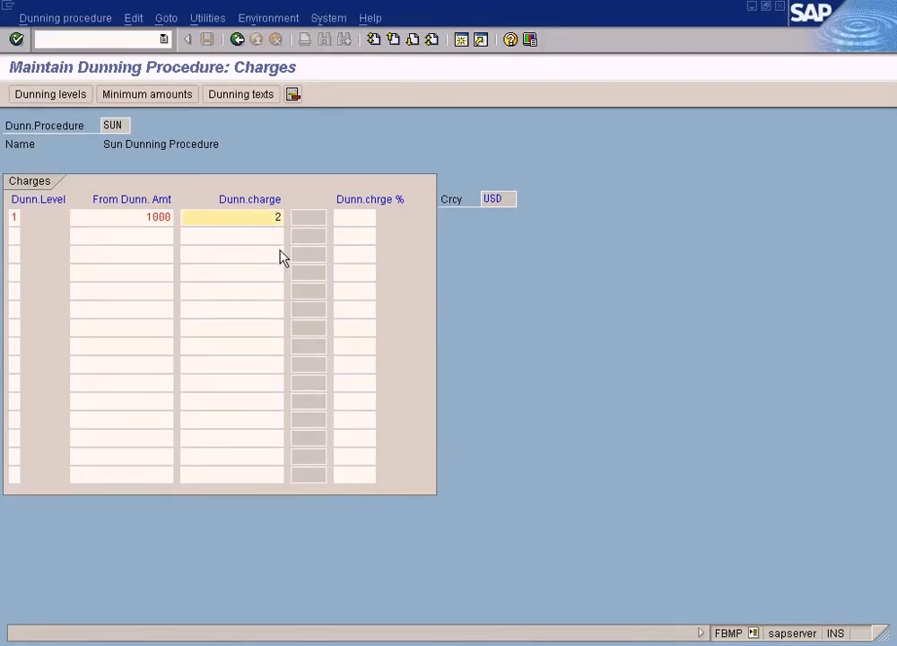
key("shift+Tab")
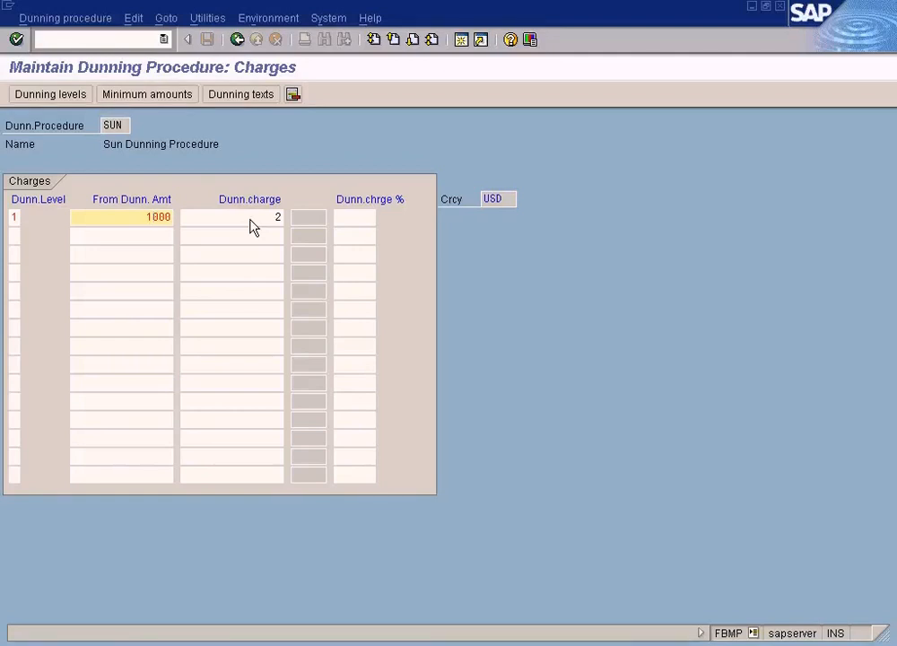
Try a charge of 5 for dunning level 2 from a dunning amount of 10000
left_click(18, 237)
type("2")
left_click(154, 239)
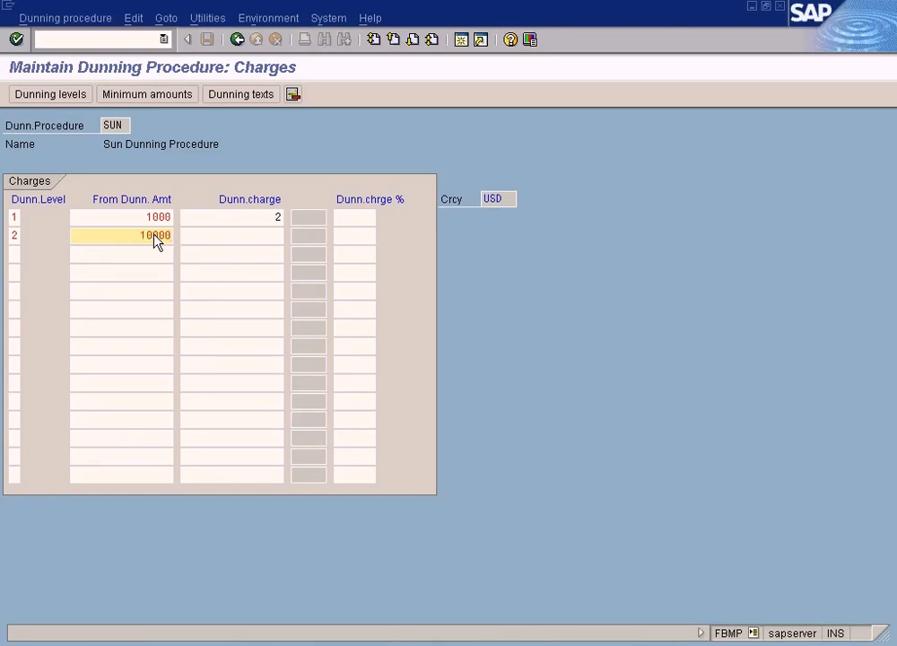
left_click(252, 241)
type("5")
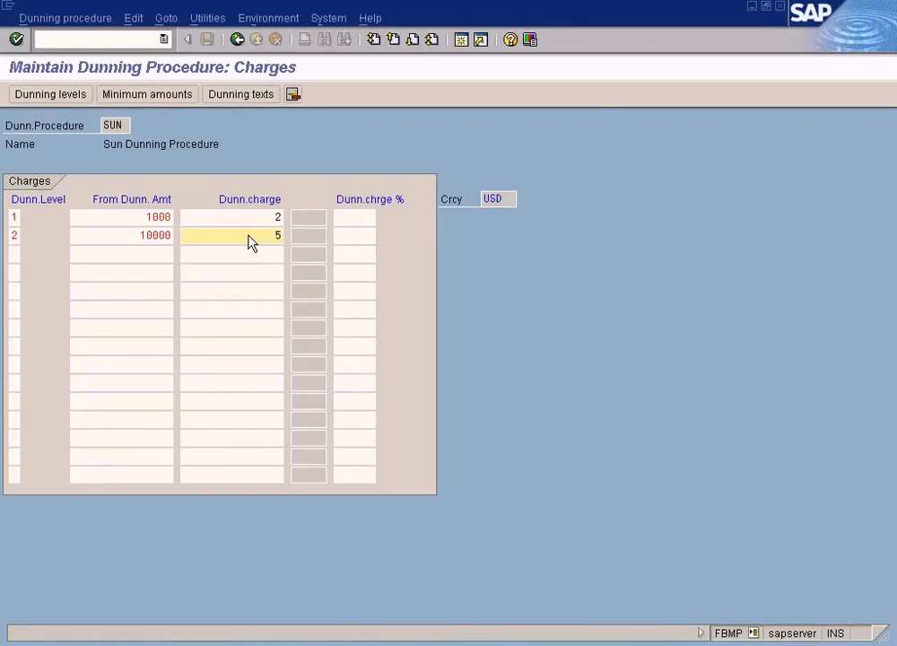
left_click(141, 236)
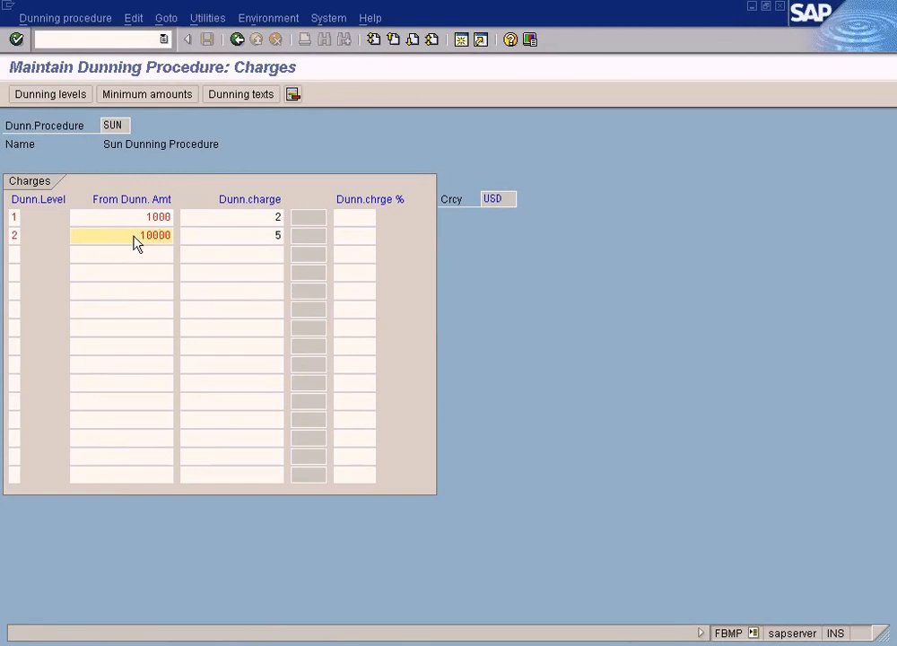
left_click(248, 239)
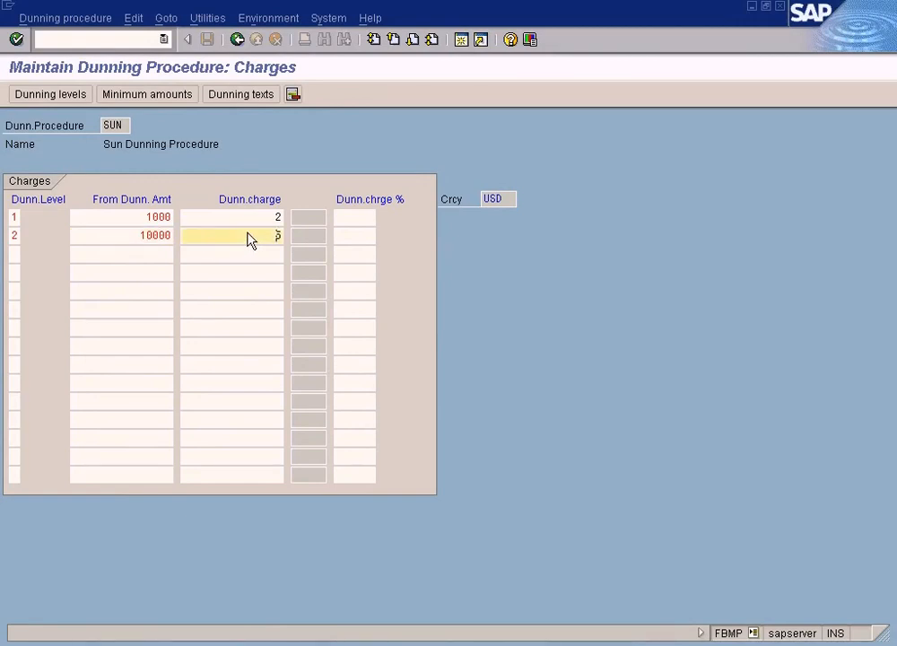
Change the second charge row to dunning level 1 from a dunning amount of 5000
left_click(14, 236)
type("1")
left_click_drag(132, 242, 216, 242)
type("5000")
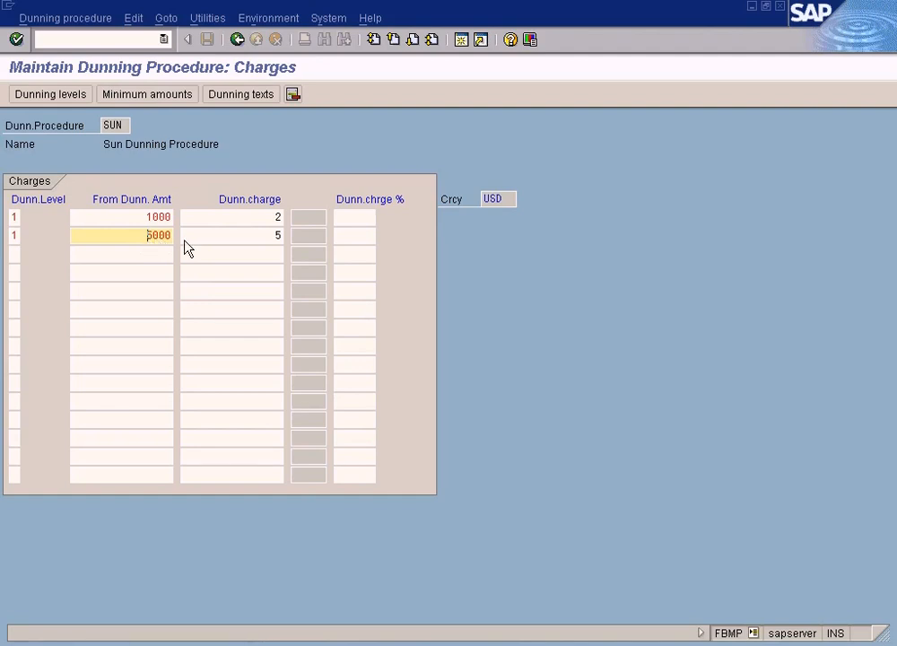
left_click(272, 241)
left_click_drag(267, 242, 294, 244)
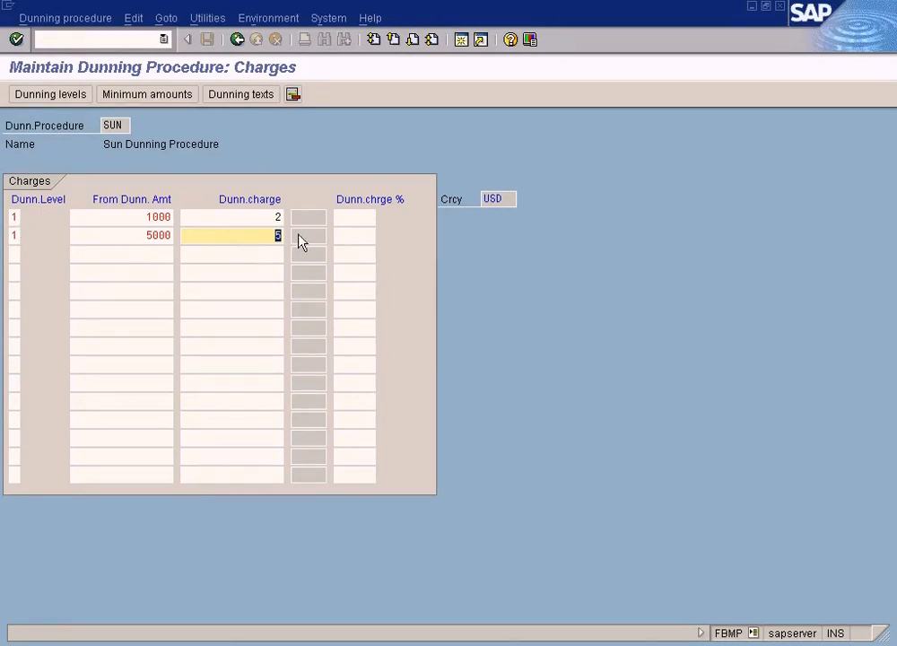
Read the field help on the dunning charge percentage, highlight how it is calculated, and close the help
left_click(346, 219)
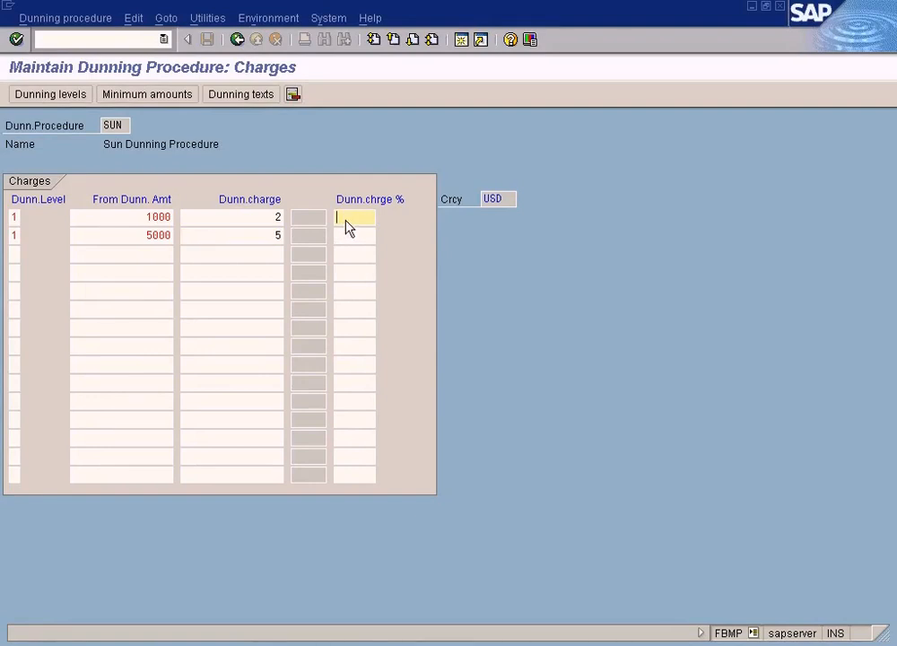
key("F1")
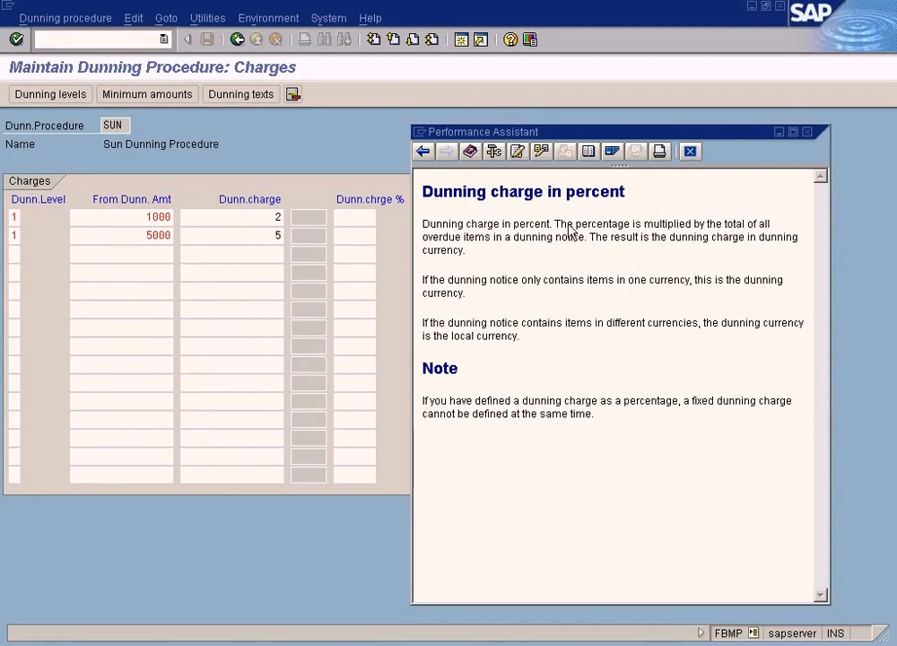
left_click_drag(557, 225, 583, 246)
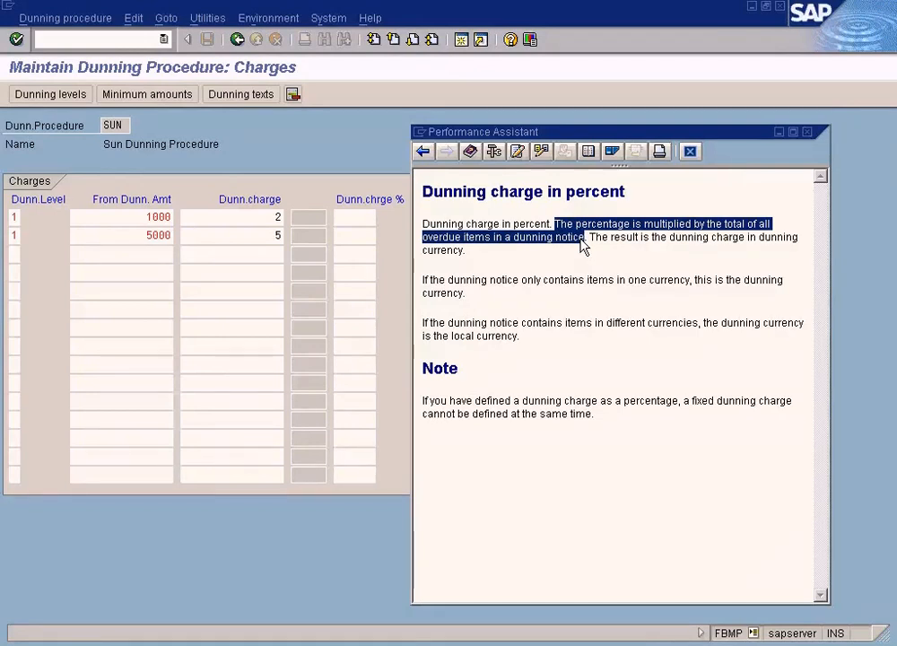
left_click(806, 133)
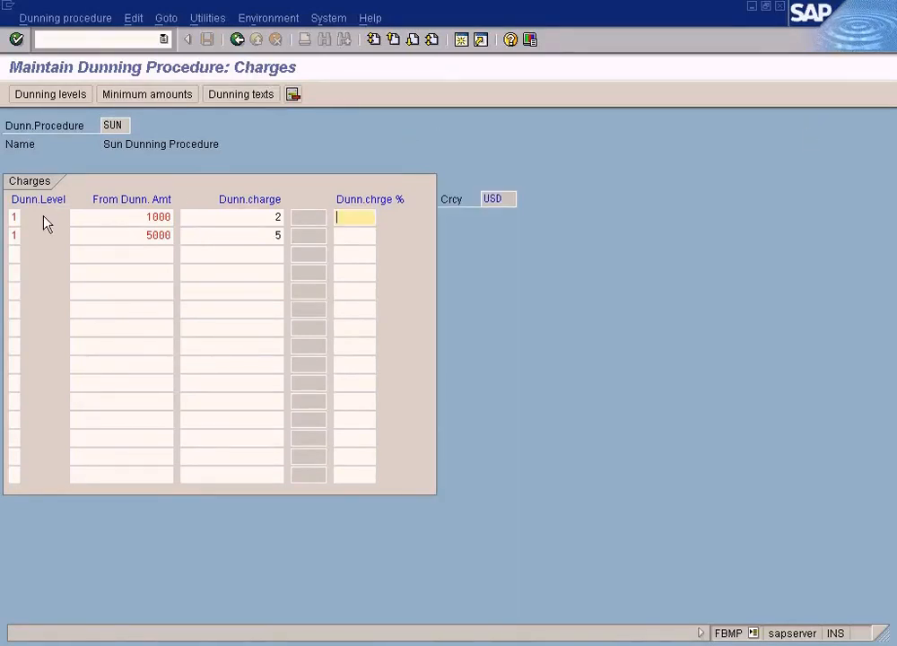
Clear the dunning levels, amounts and charges from both charge rows and return to the procedure overview
double_click(12, 219)
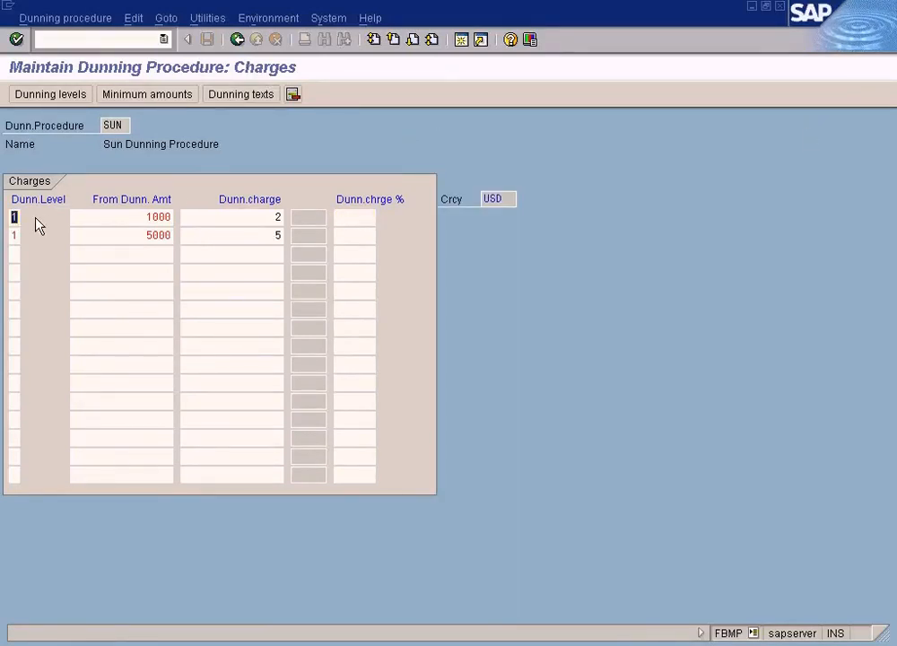
key("Delete")
double_click(12, 235)
key("Delete")
left_click_drag(110, 219, 199, 220)
key("Delete")
left_click_drag(139, 242, 303, 237)
key("Delete")
key("Delete")
left_click(237, 39)
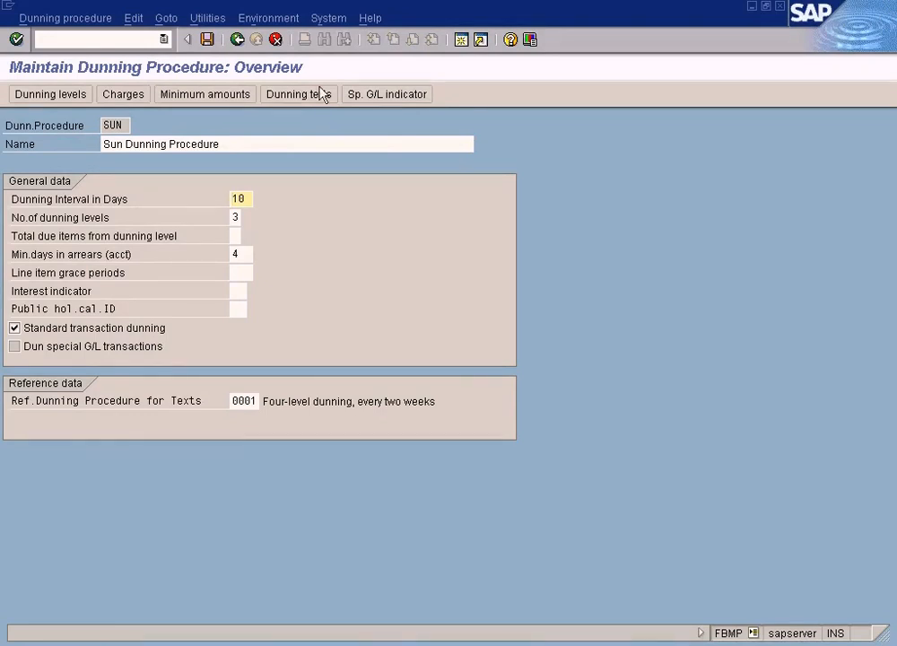
left_click(101, 20)
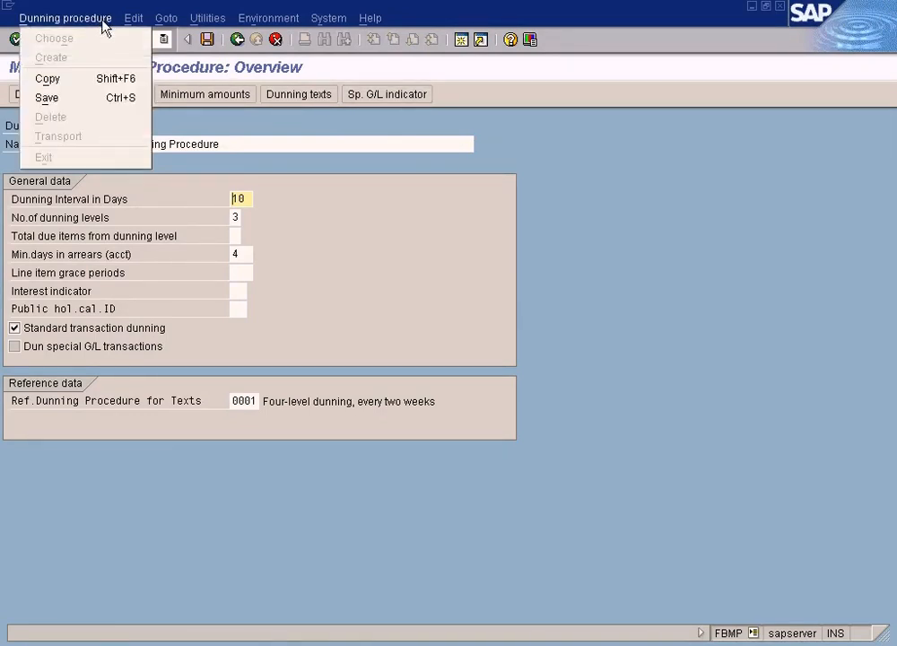
mouse_move(140, 25)
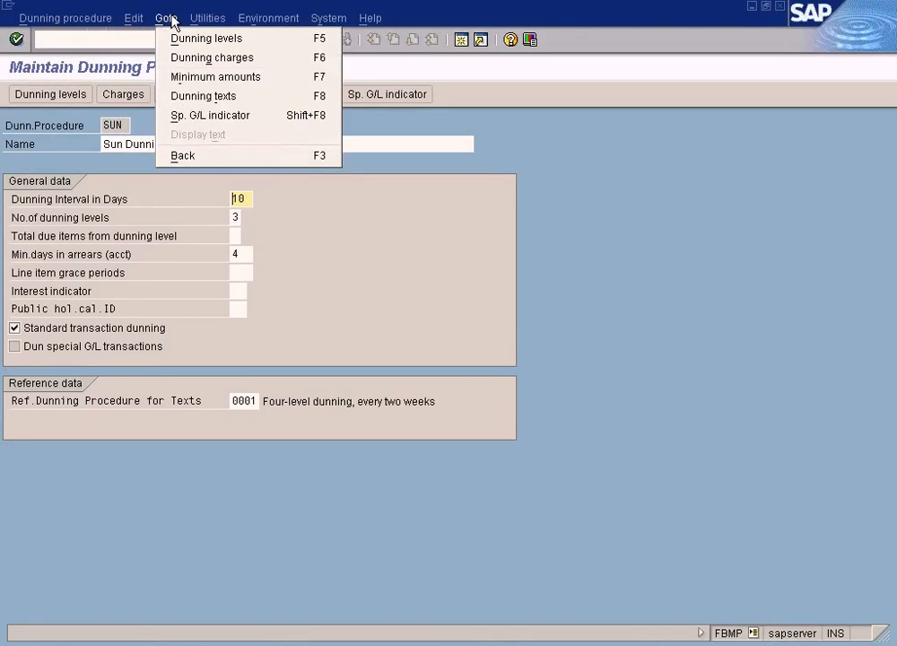
mouse_move(219, 24)
mouse_move(275, 24)
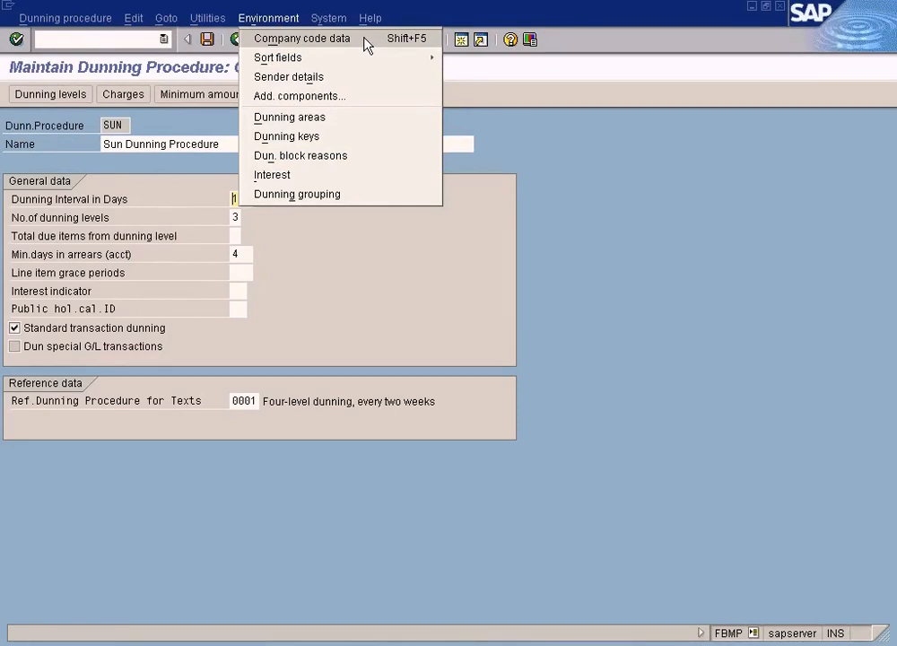
left_click(543, 175)
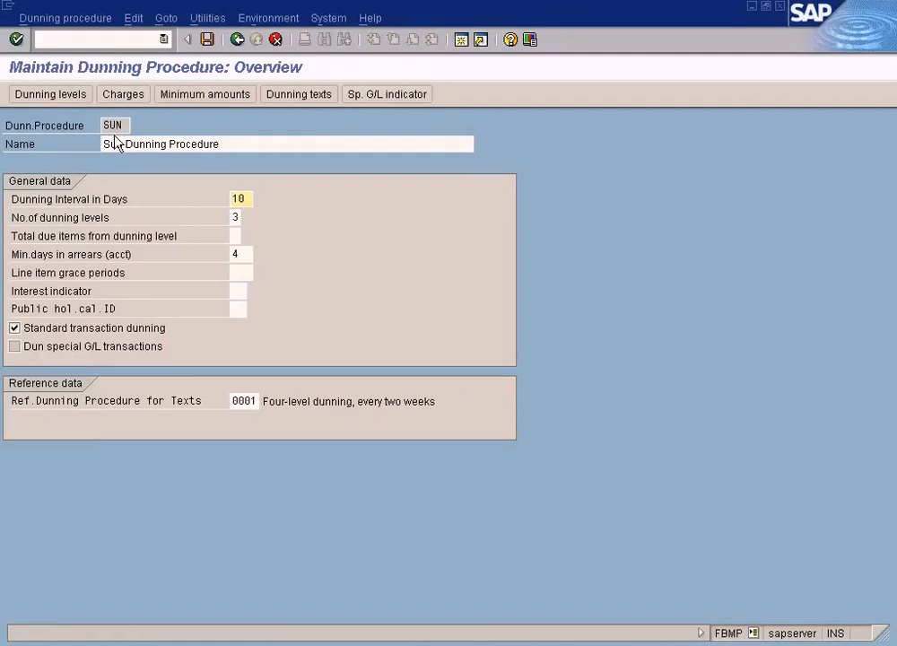
left_click(754, 633)
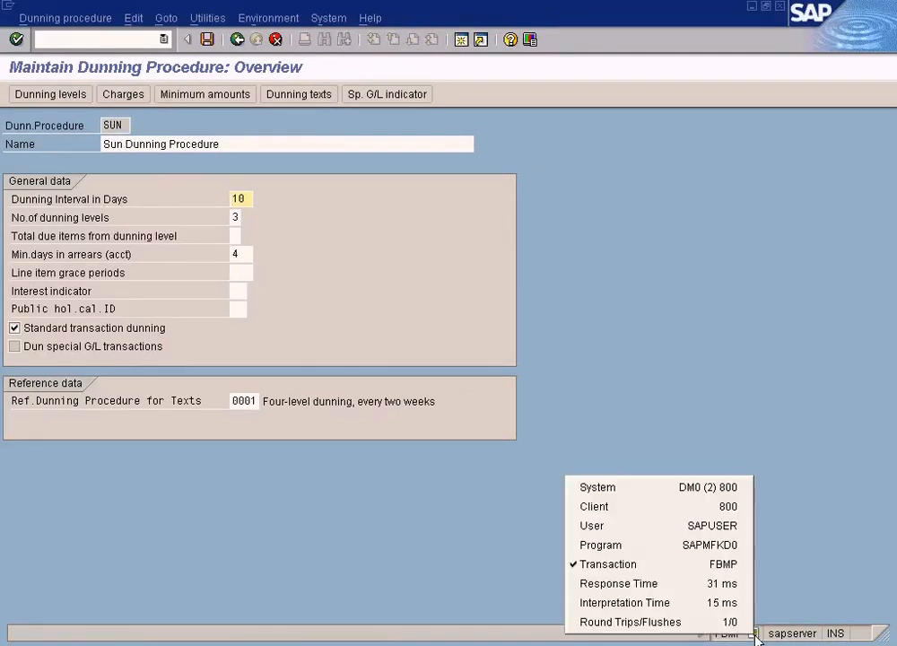
left_click(734, 391)
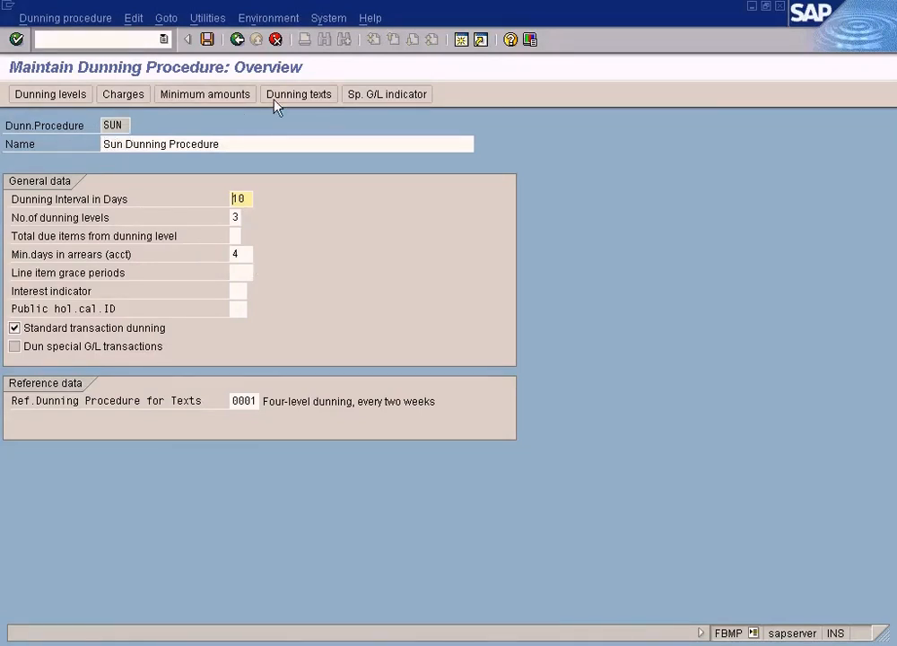
Open the company code dunning control data and examine the reference company code and the MHNK and MHND sort columns
left_click(297, 16)
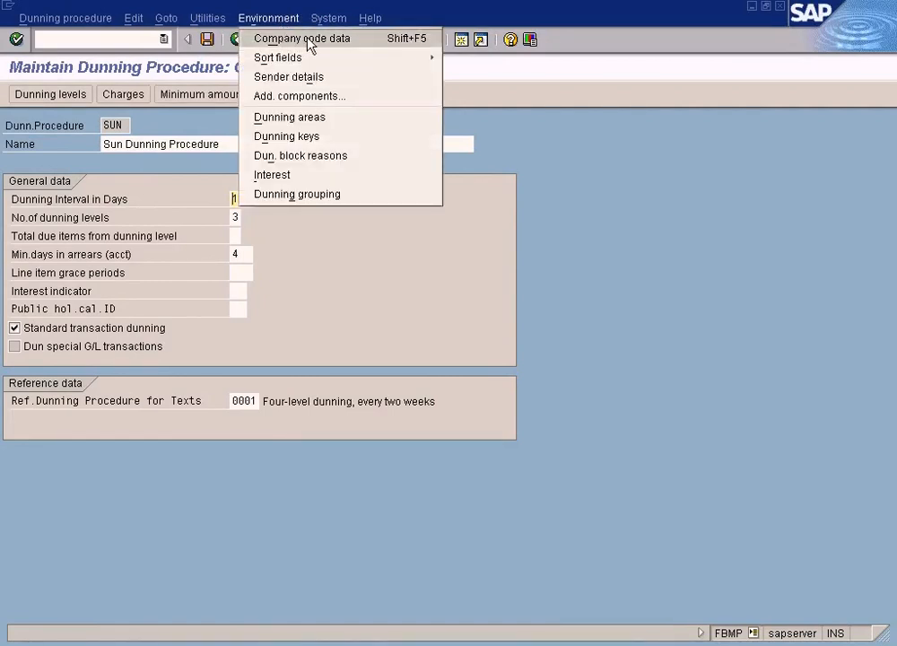
left_click(310, 42)
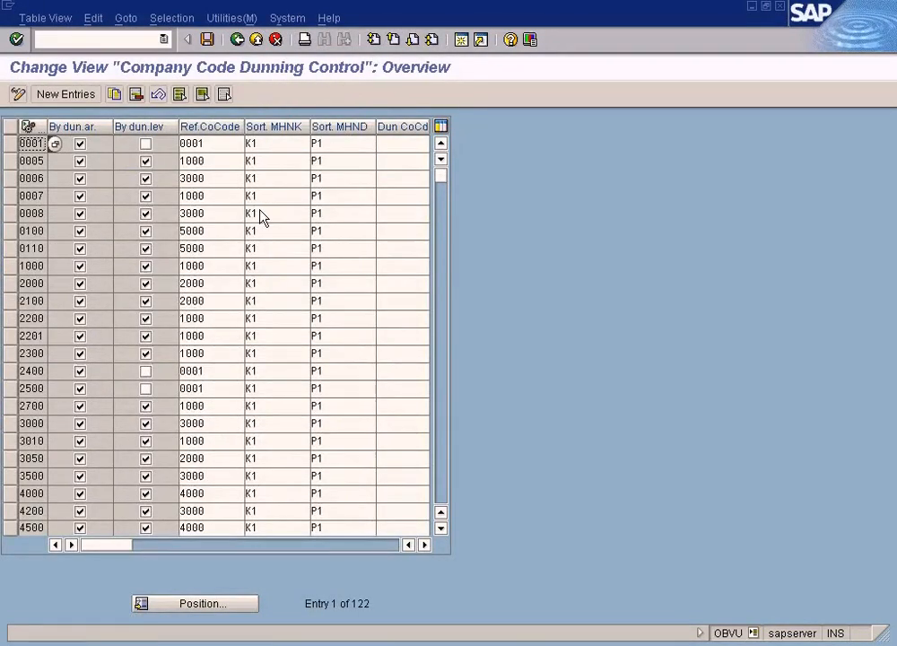
left_click(219, 178)
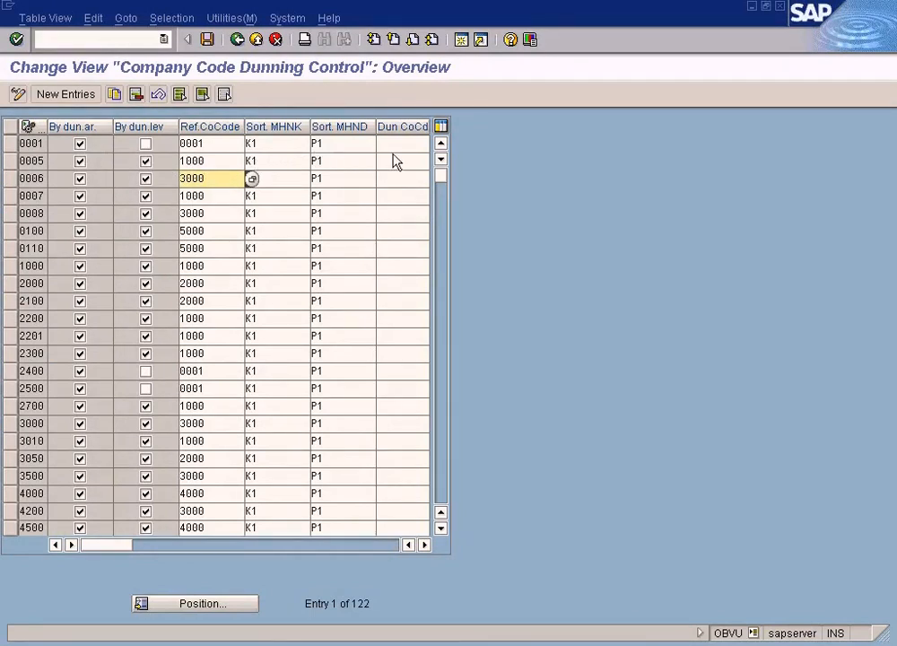
left_click(216, 166)
left_click(214, 182)
left_click(214, 212)
left_click(278, 179)
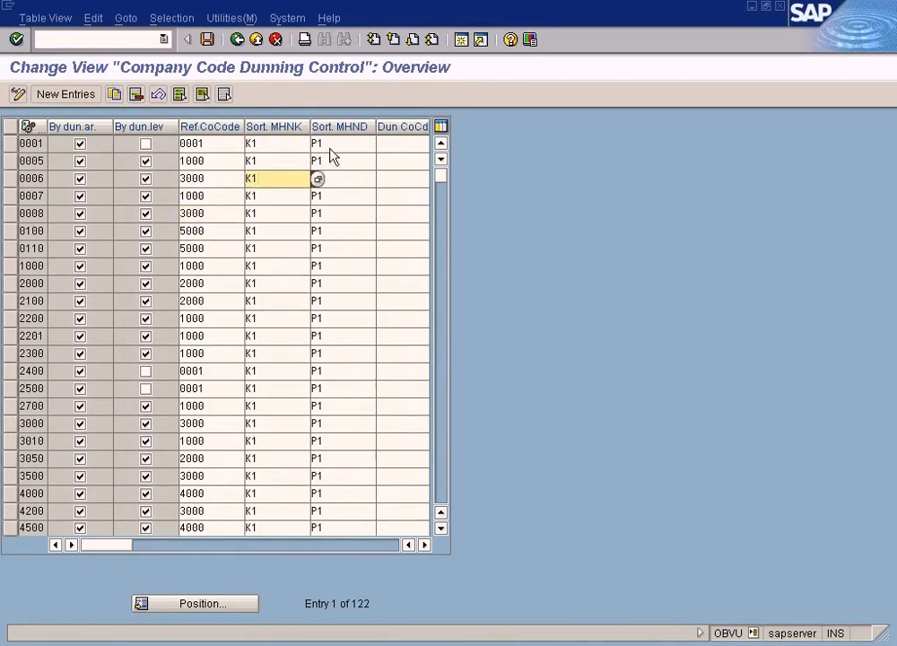
left_click(332, 147)
left_click(265, 159)
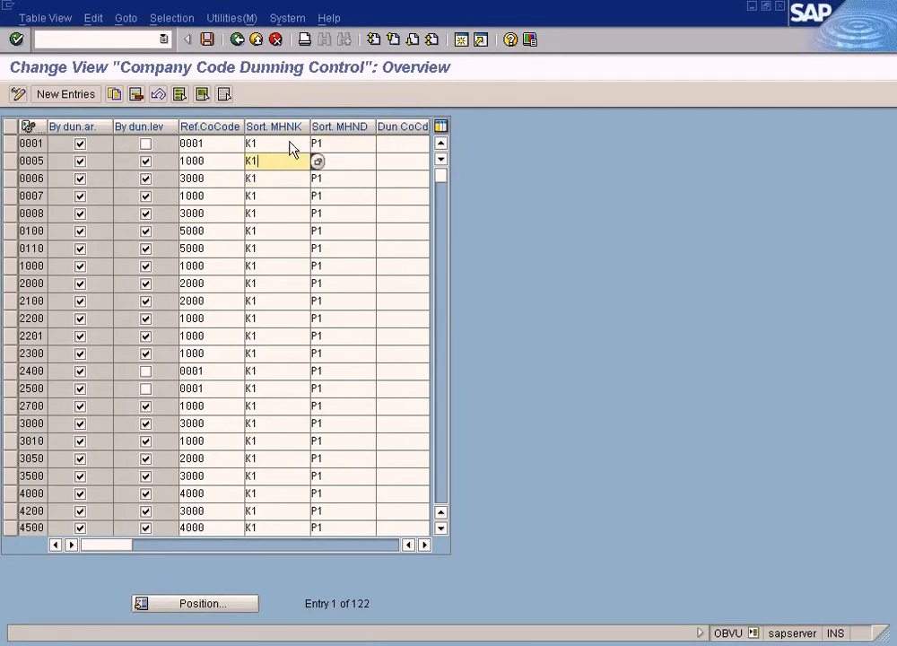
left_click(345, 147)
left_click(286, 149)
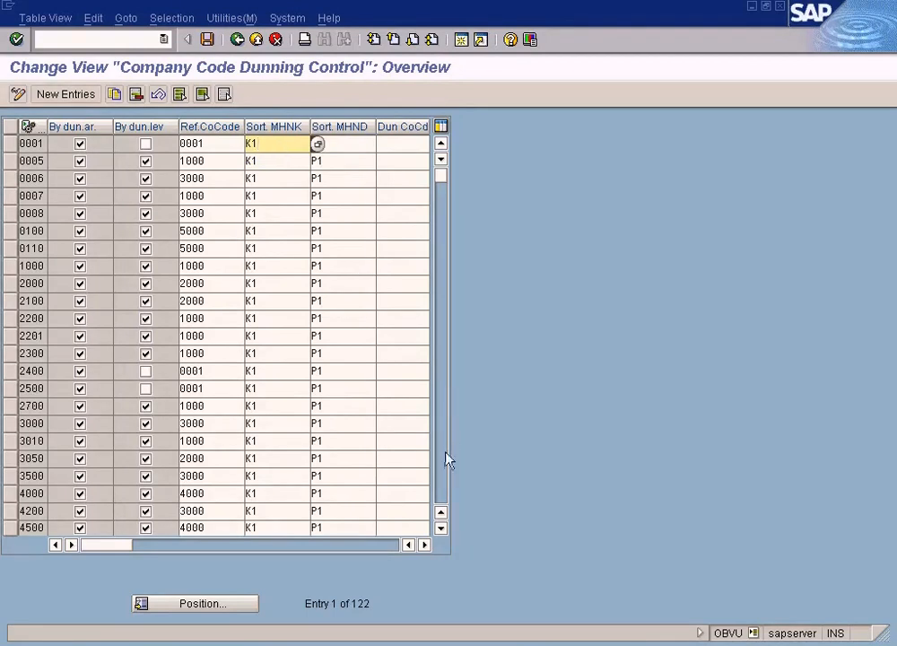
Remove the current reference company code from the SUN company code entry, save the data and return to the dunning procedure overview
left_click(440, 474)
left_click(439, 474)
left_click(440, 474)
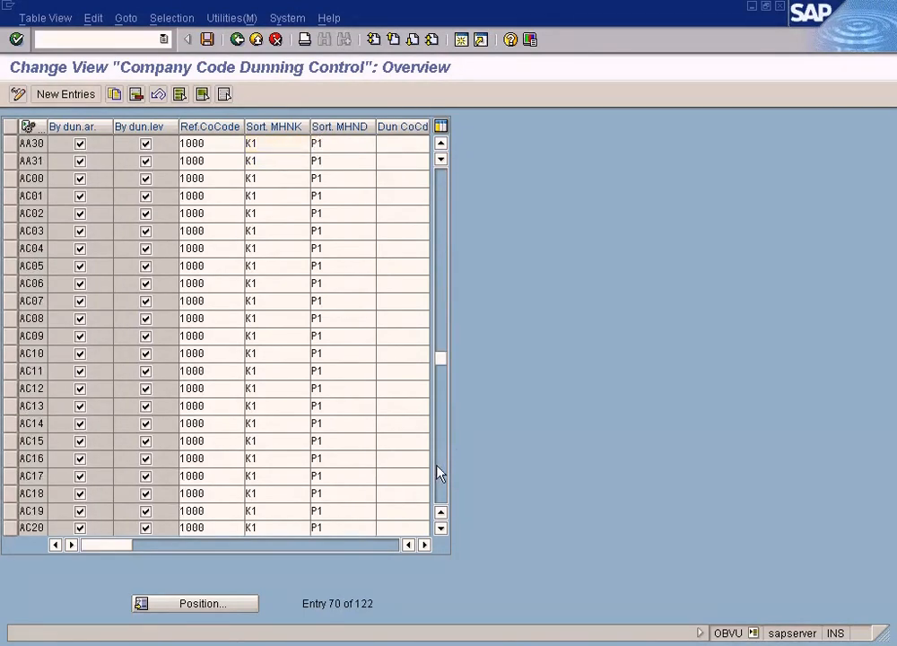
left_click(440, 474)
left_click(440, 474)
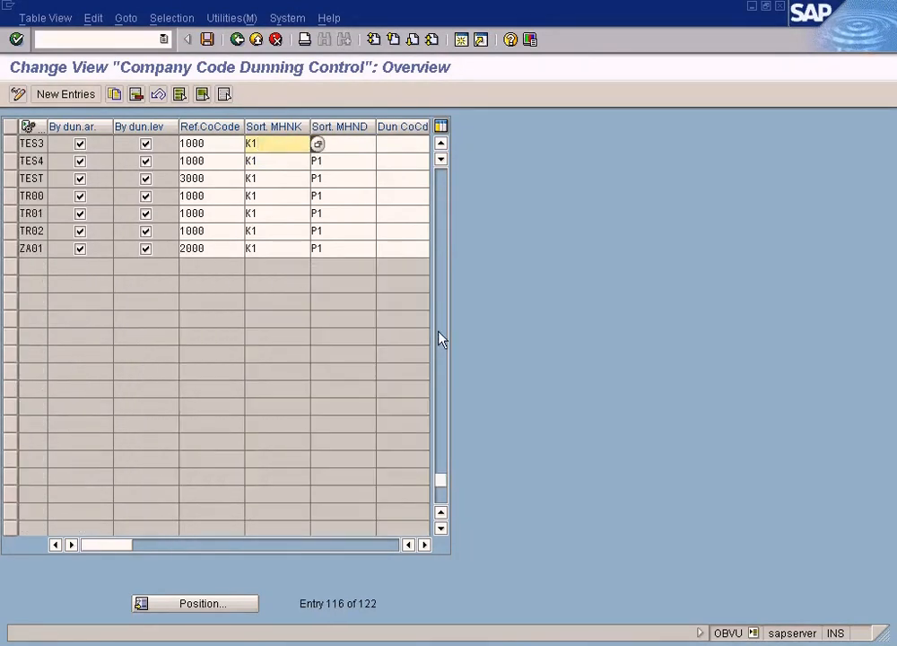
left_click(439, 339)
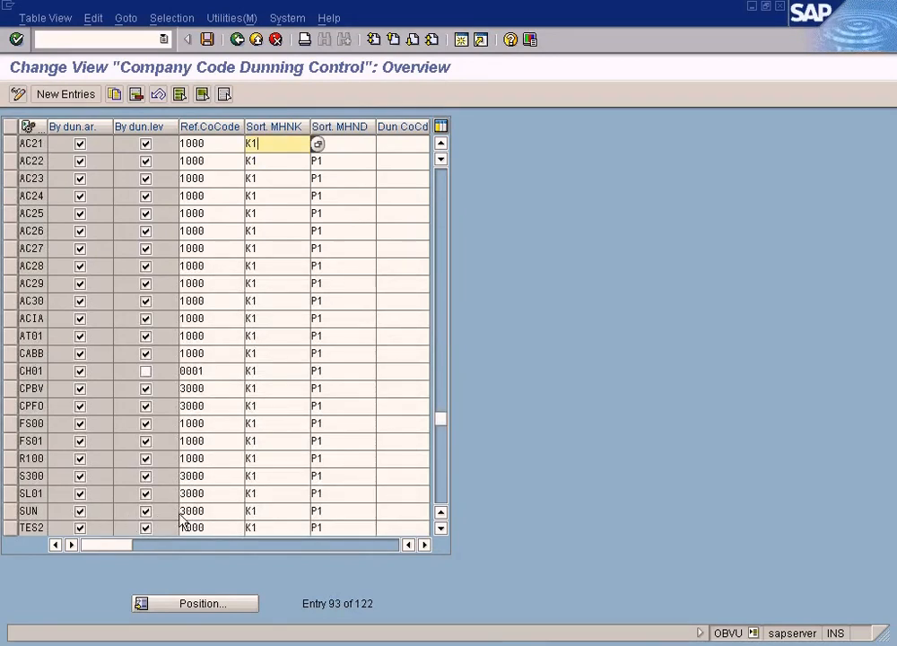
left_click(212, 512)
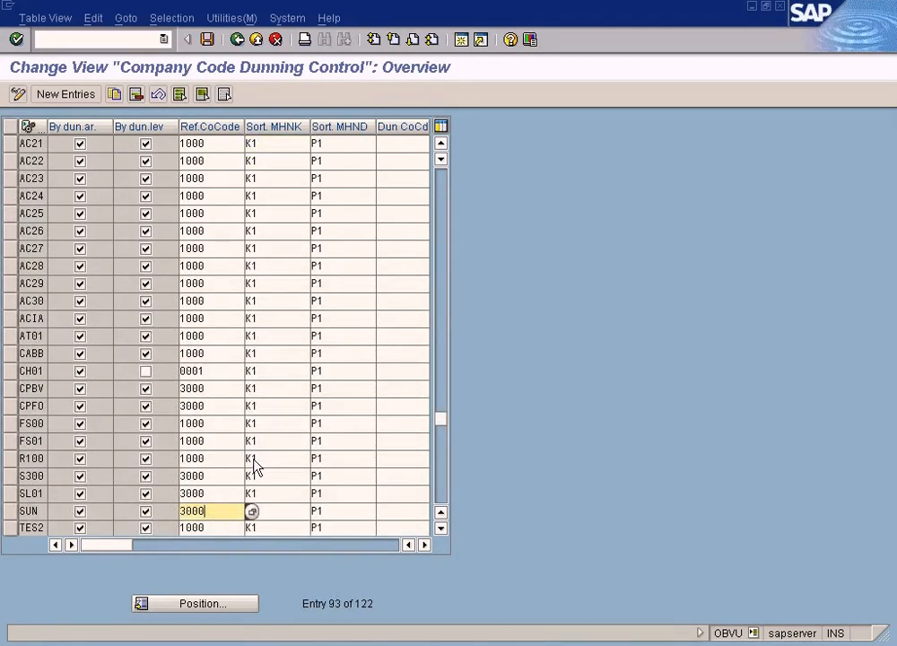
key("Return")
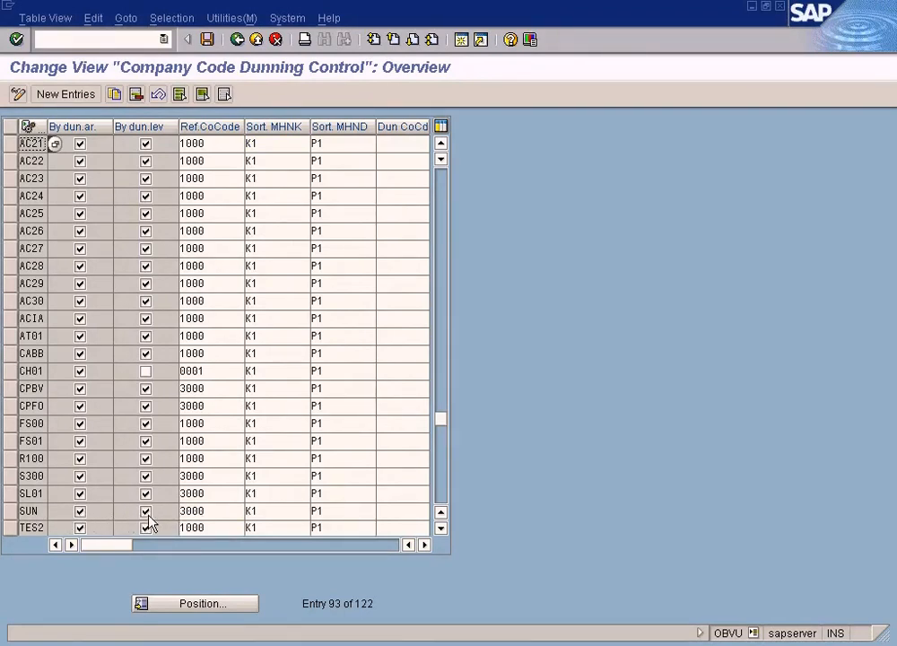
left_click(201, 516)
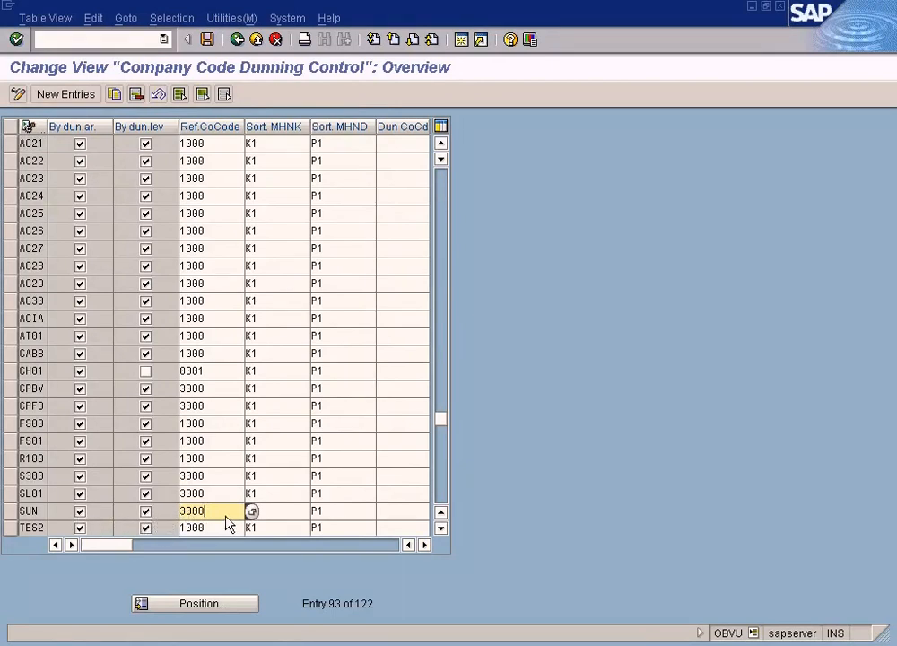
key("BackSpace")
key("BackSpace")
key("BackSpace")
key("BackSpace")
left_click(237, 39)
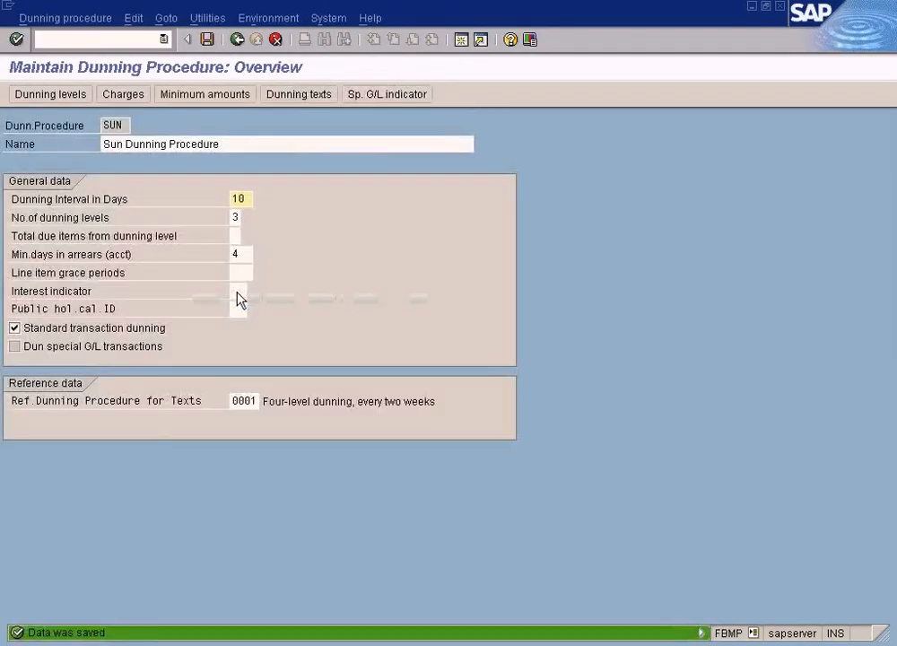
Save the SUN dunning procedure with 0001 as reference procedure for texts and return to the implementation guide
left_click(240, 402)
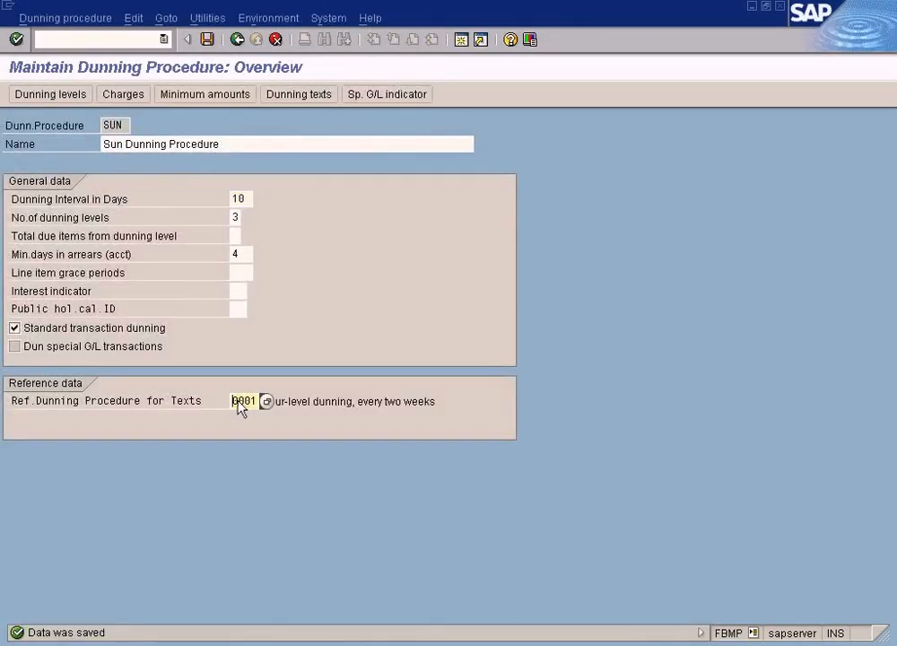
double_click(254, 402)
key("End")
left_click(208, 39)
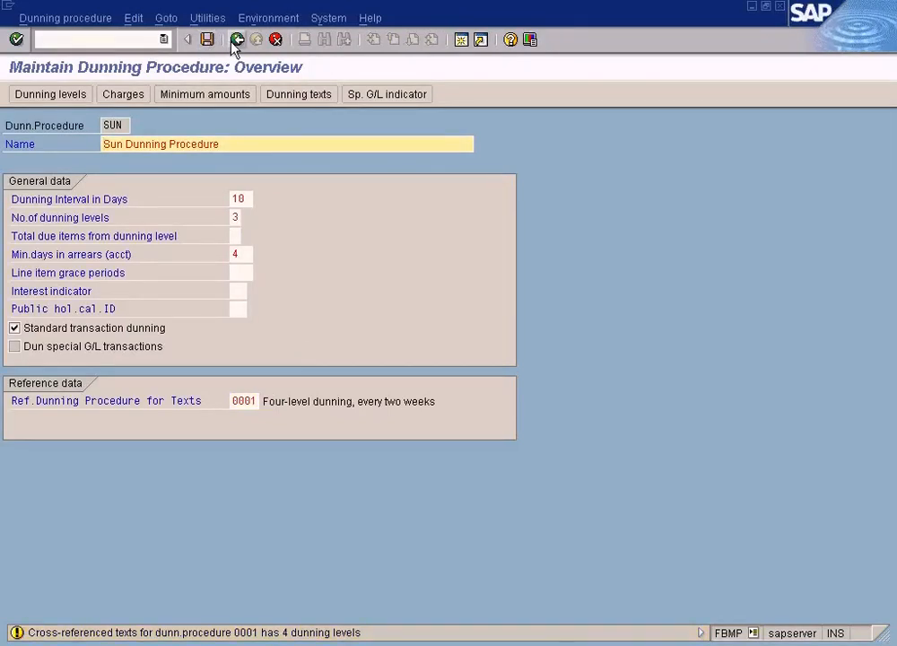
left_click(237, 40)
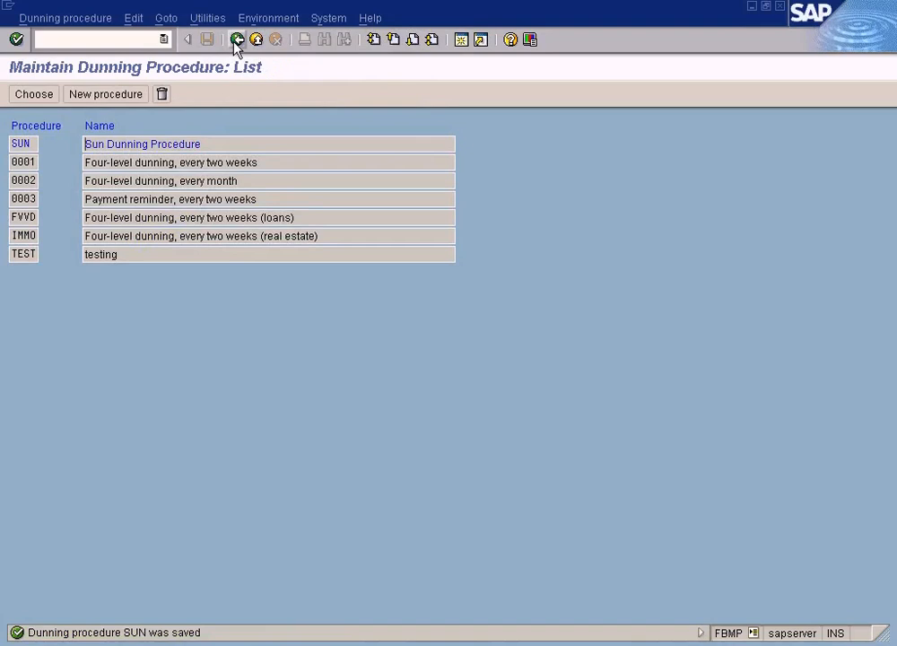
left_click(237, 39)
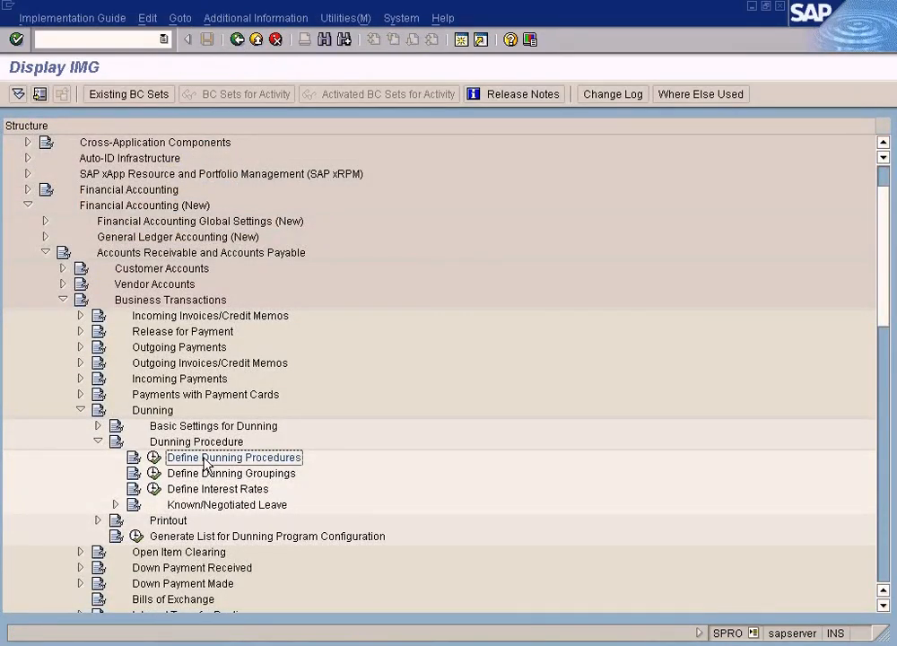
Expand the dunning Printout settings in the implementation guide and open the Assign Dunning Forms activity
scroll(204, 462, "down", 1)
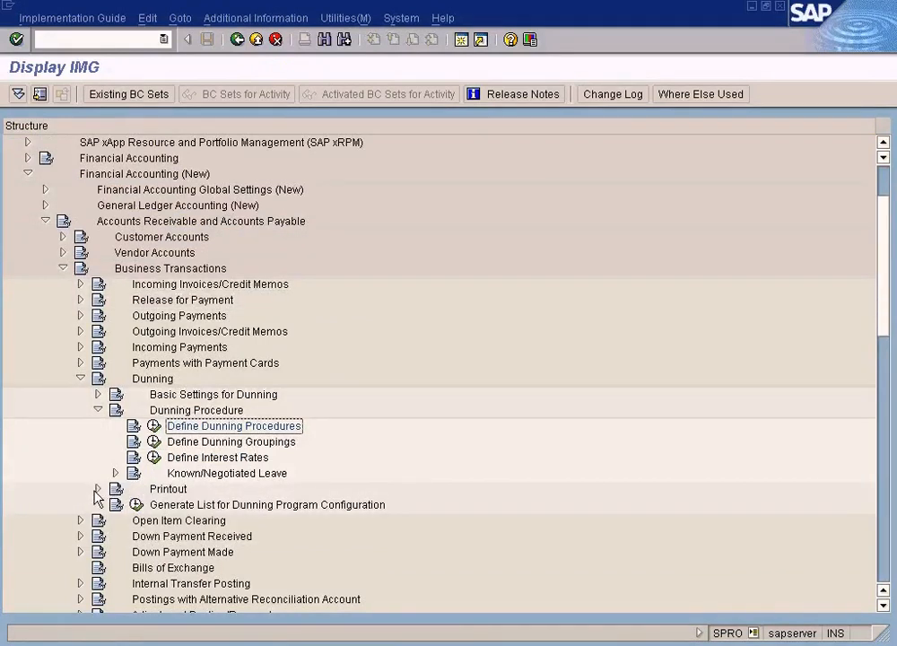
left_click(97, 489)
scroll(96, 494, "down", 3)
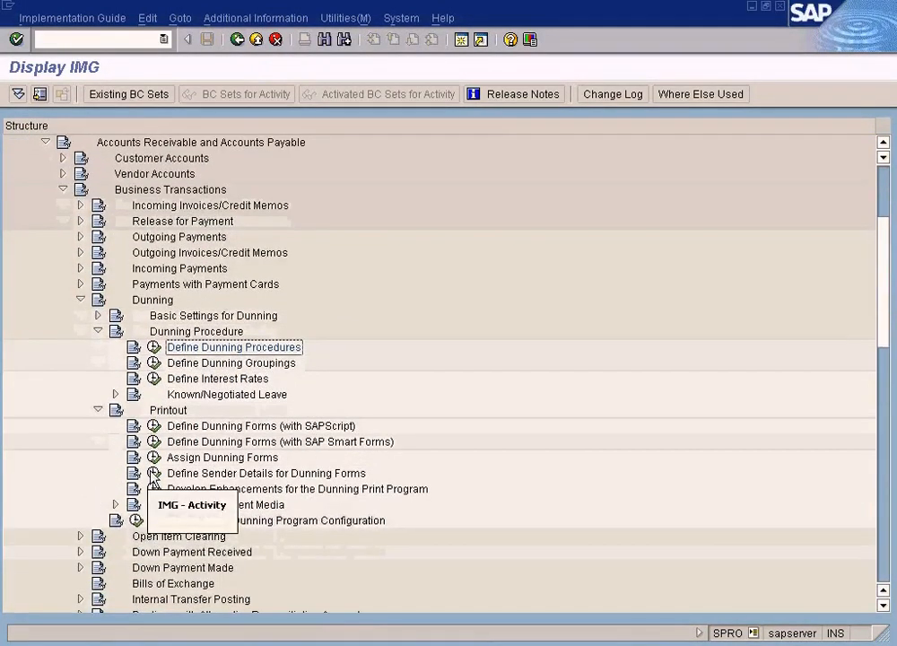
left_click(212, 462)
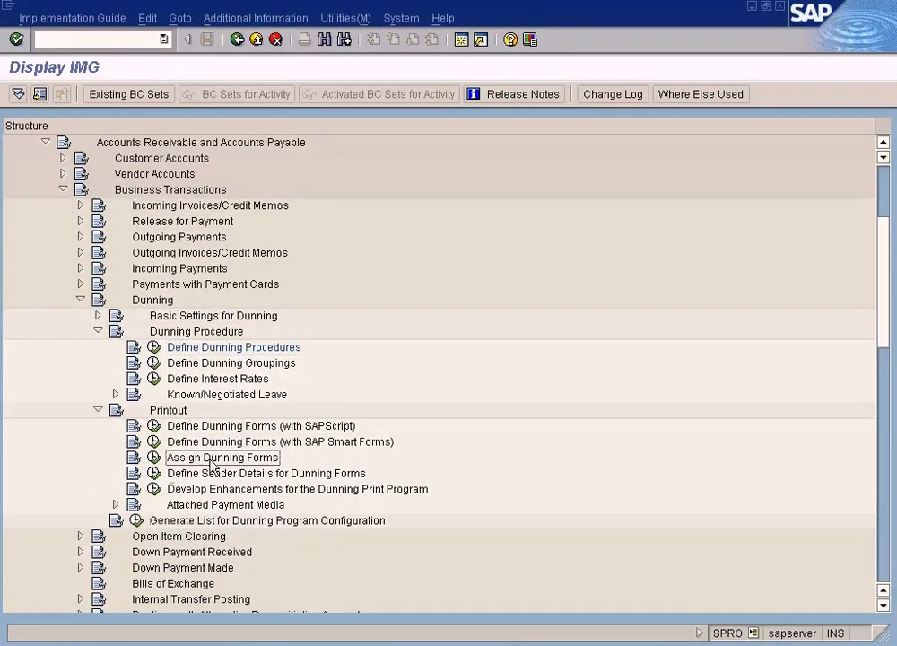
left_click(154, 458)
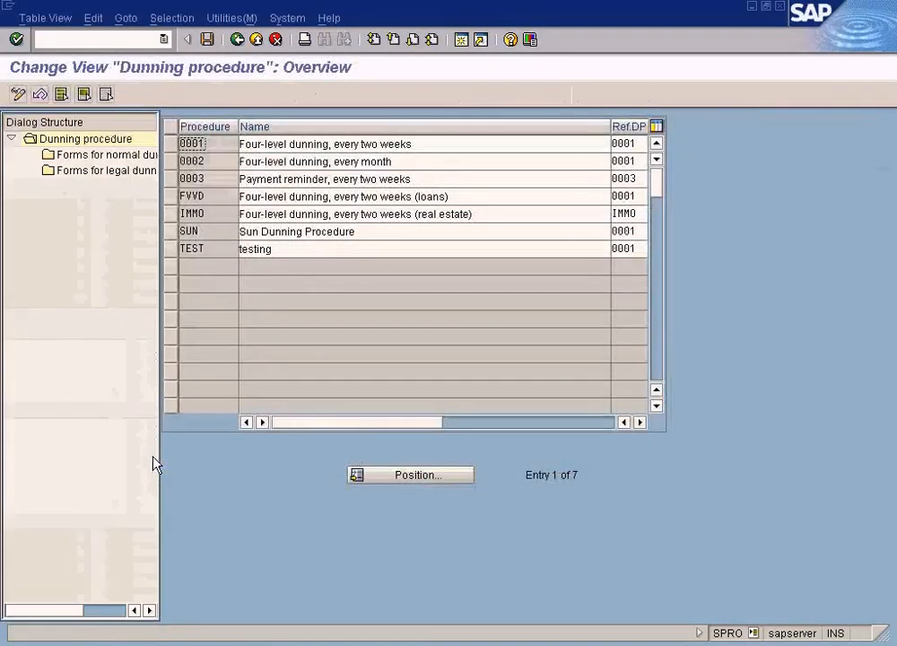
Open the forms for normal dunning of procedure 0001 for company code SUN and account type Customer
left_click(171, 144)
left_click(144, 156)
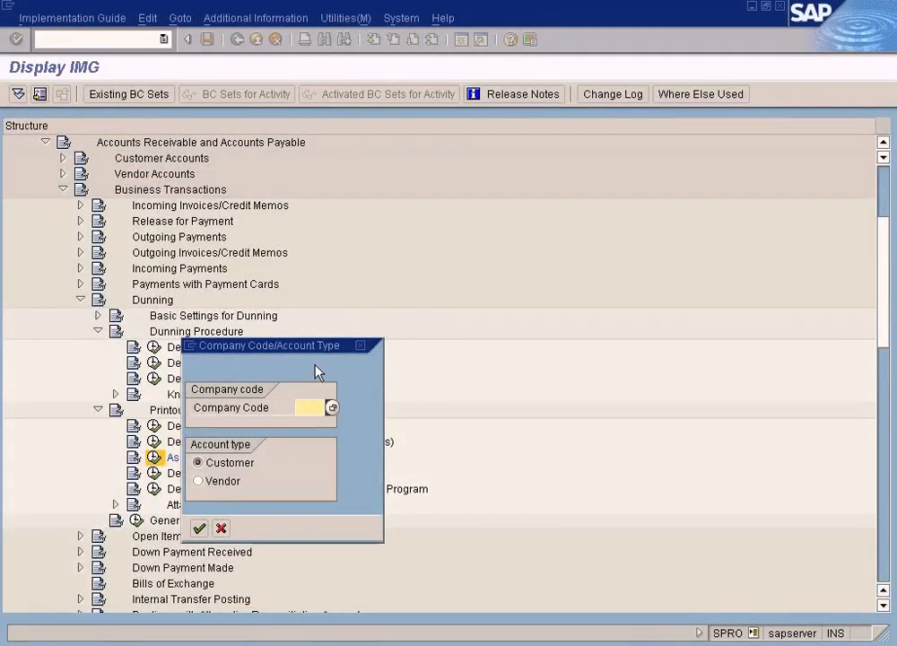
type("SUN")
key("Return")
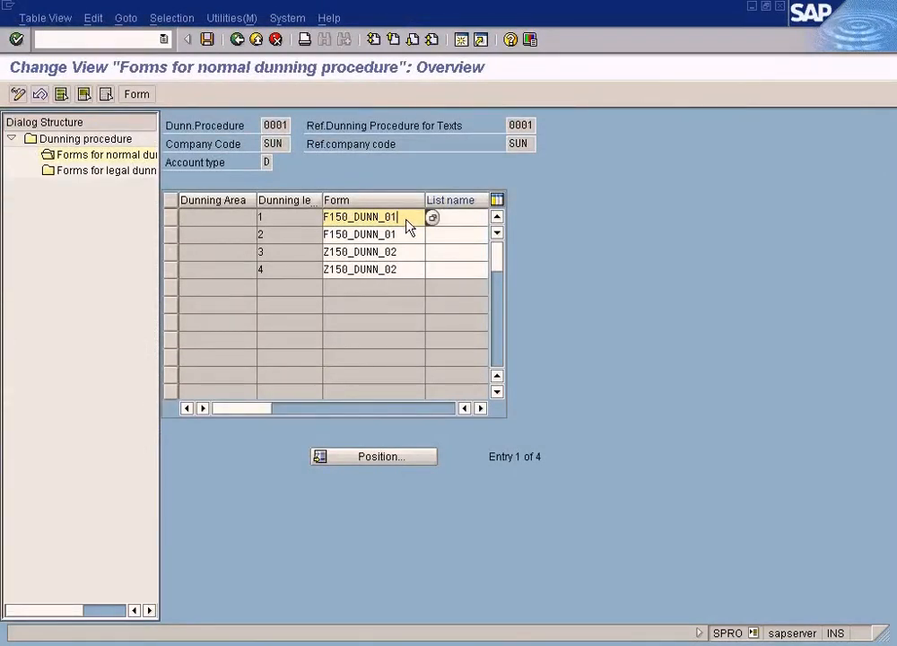
Examine the pages and paragraph formats of form F150_DUNN_01 assigned to dunning level 1, and return to the form assignments
left_click_drag(323, 218, 414, 223)
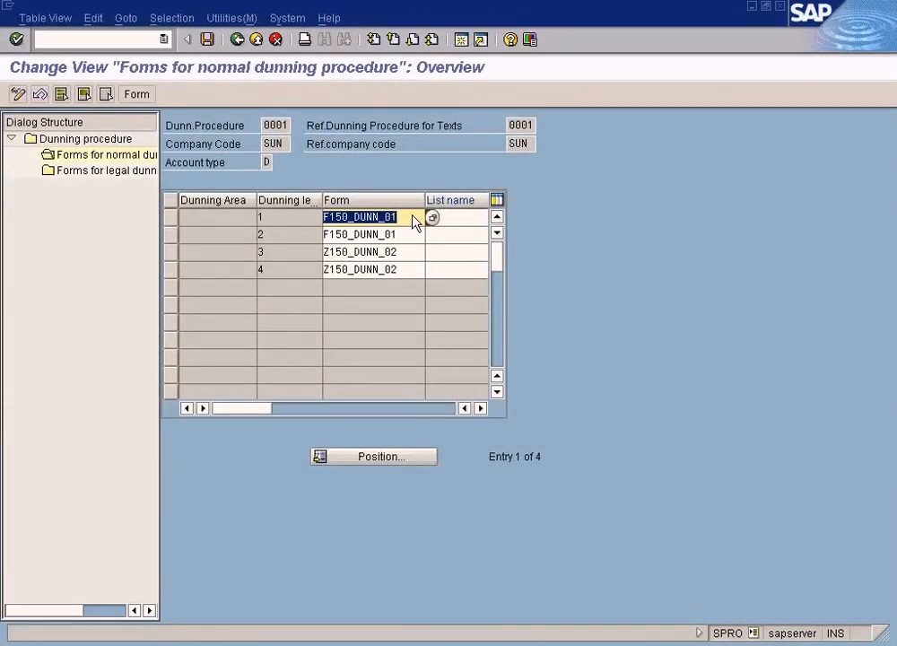
double_click(380, 218)
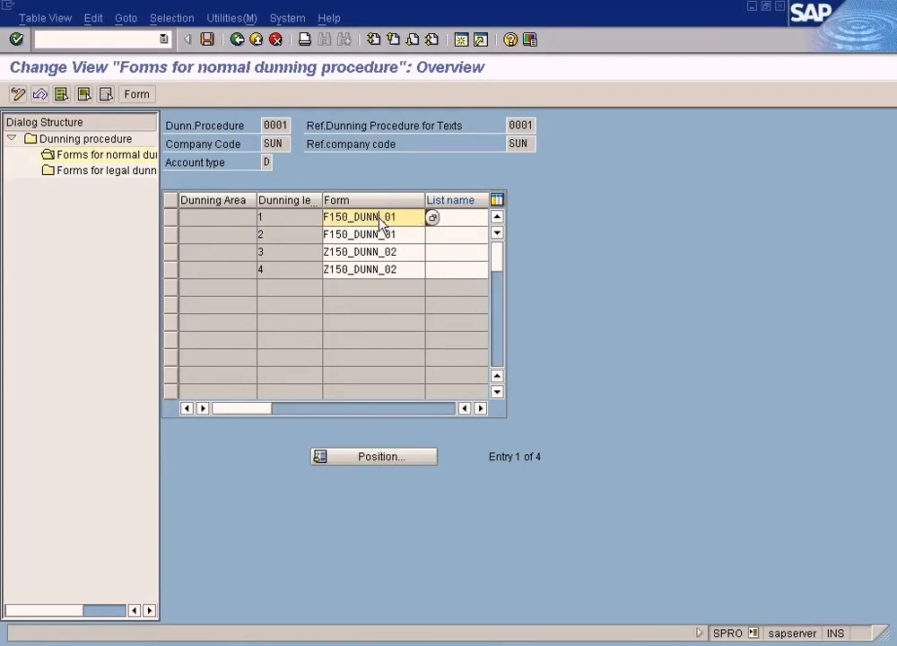
left_click(138, 95)
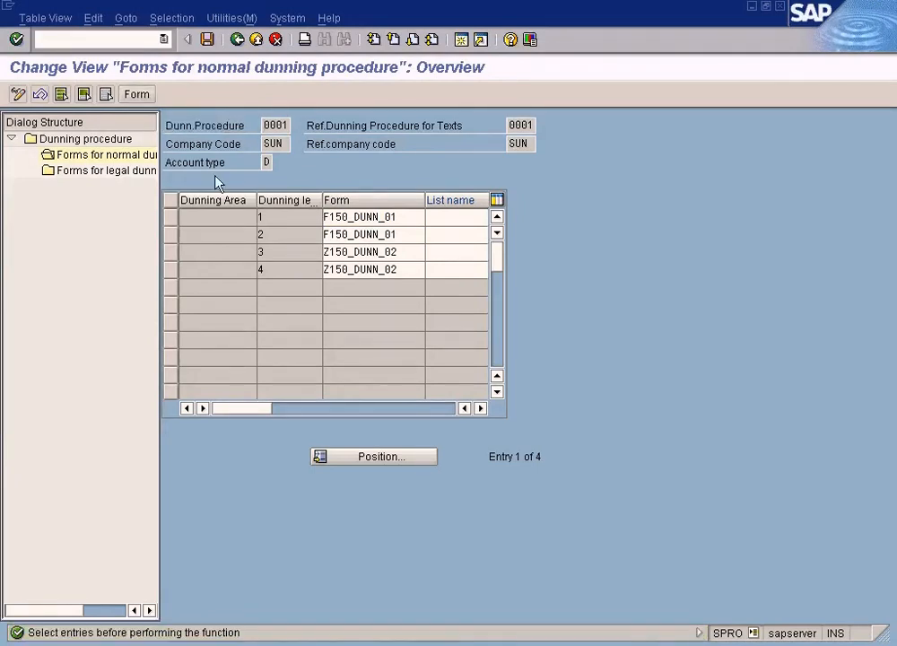
left_click(170, 218)
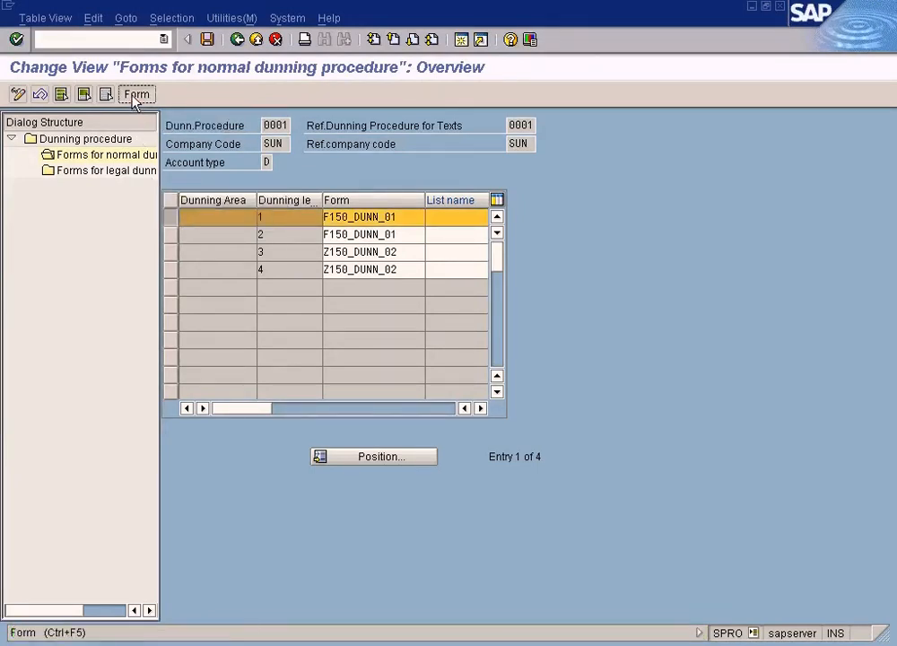
left_click(136, 95)
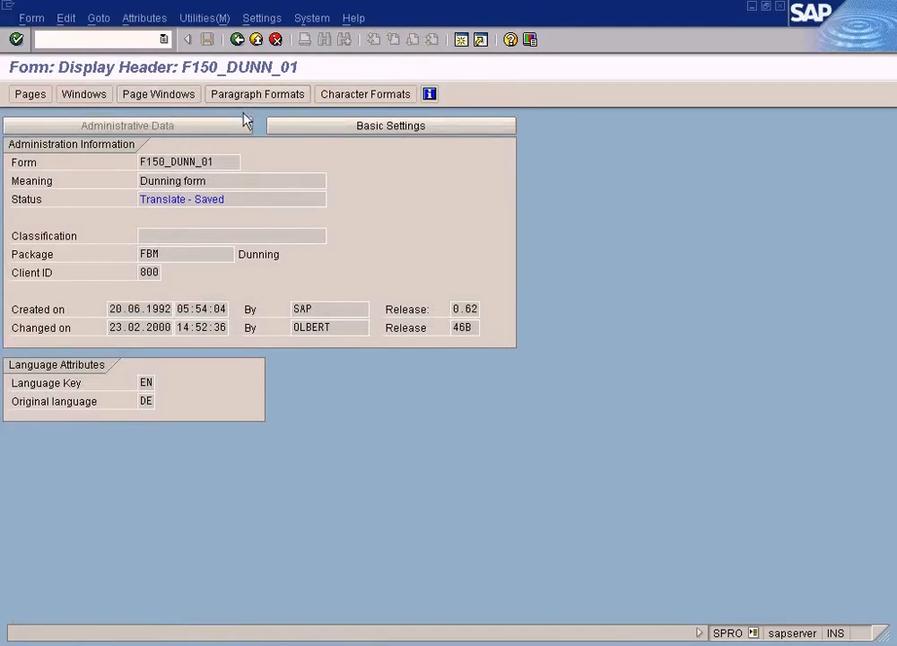
left_click(41, 95)
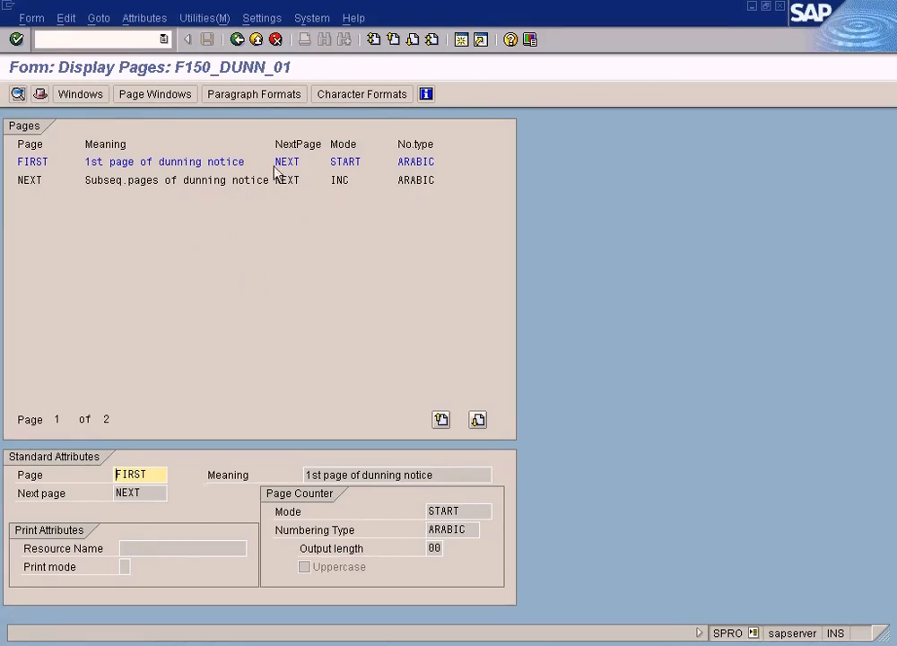
left_click(268, 95)
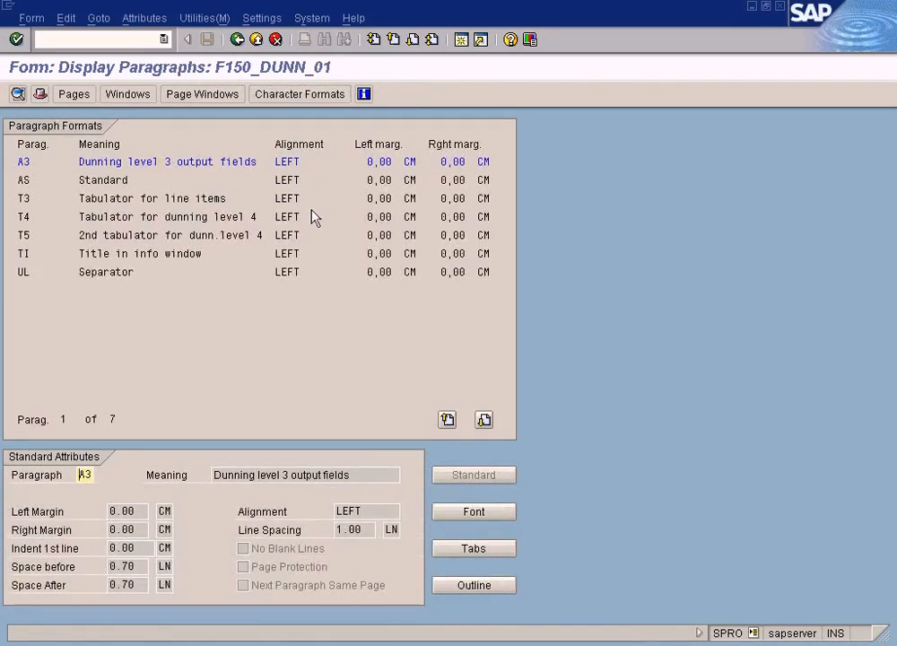
left_click(237, 39)
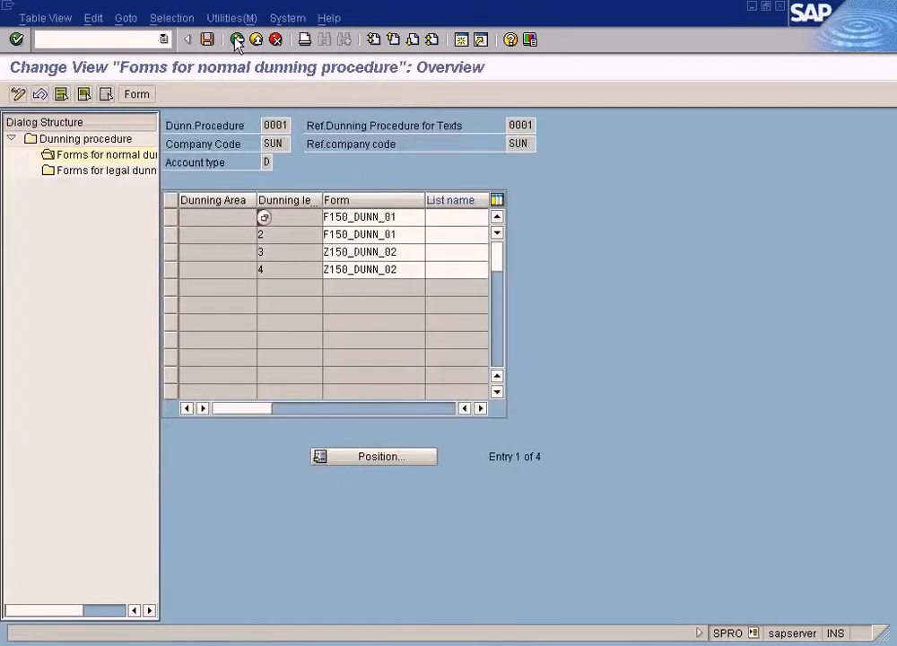
Review the forms assigned to dunning levels 1 and 2 of procedure 0001 and return to the implementation guide
left_click(377, 222)
left_click(377, 234)
left_click(375, 219)
left_click_drag(412, 220, 314, 219)
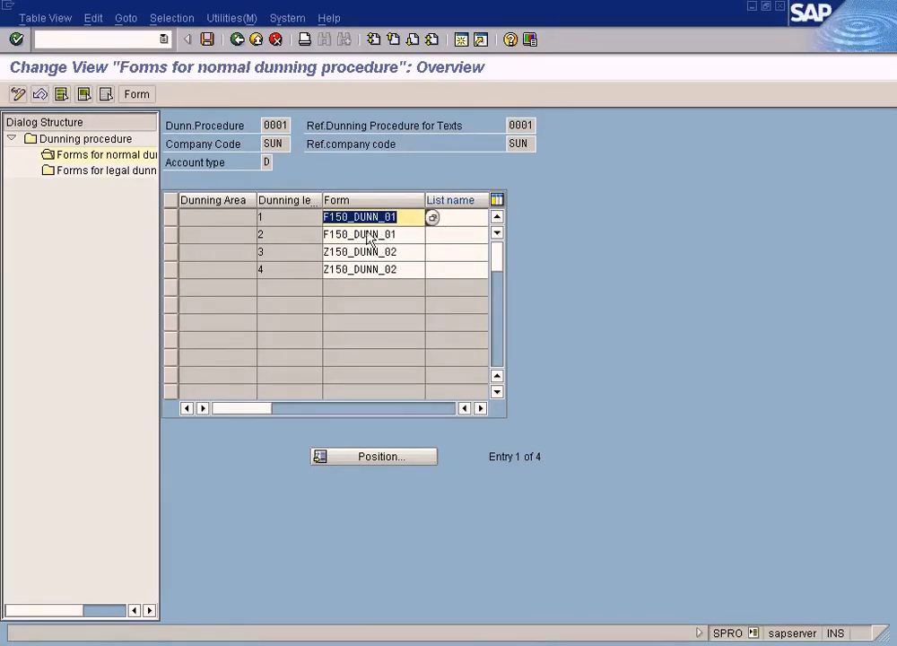
left_click(355, 217)
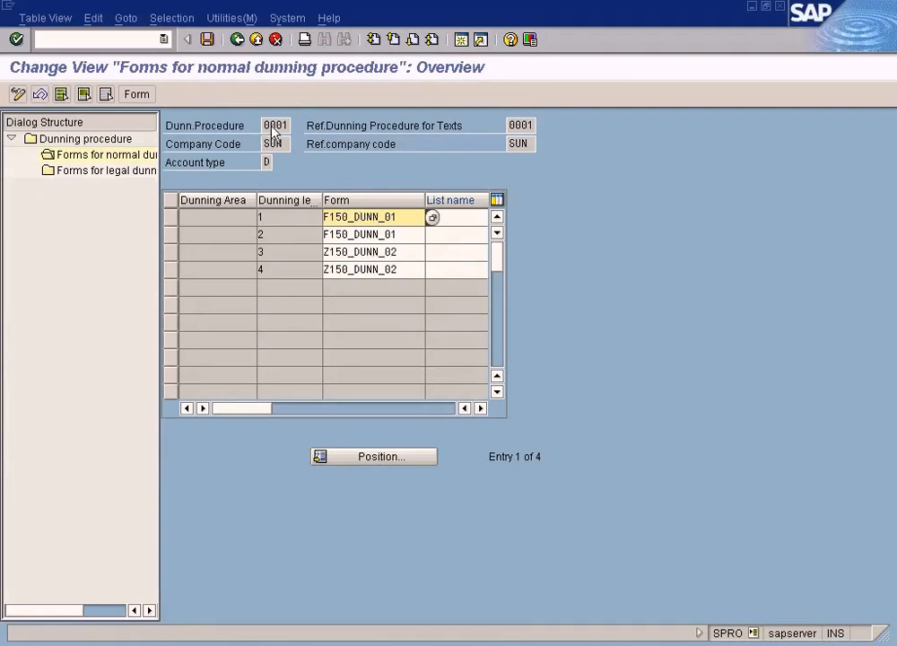
left_click(238, 39)
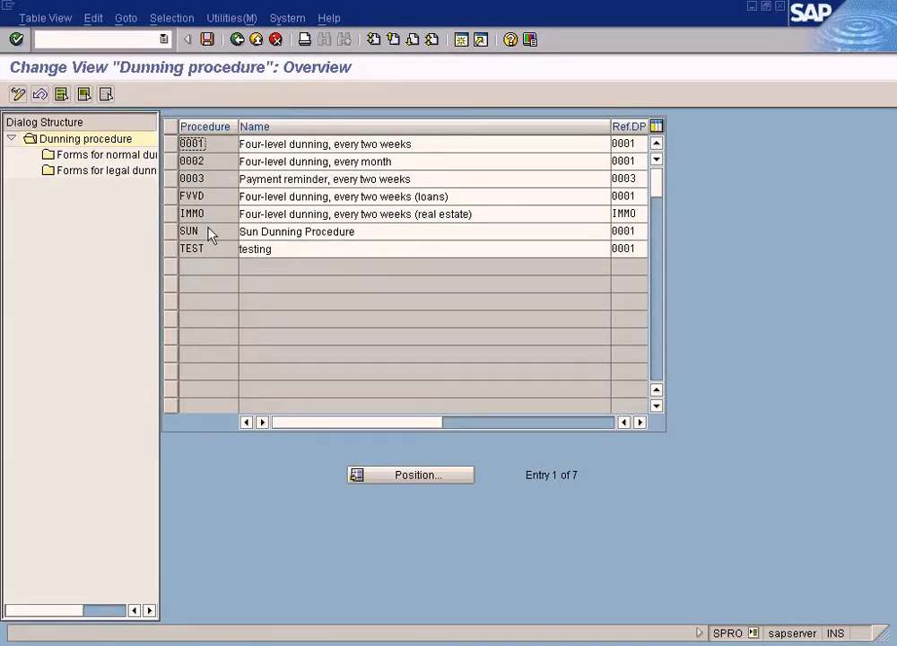
left_click(238, 40)
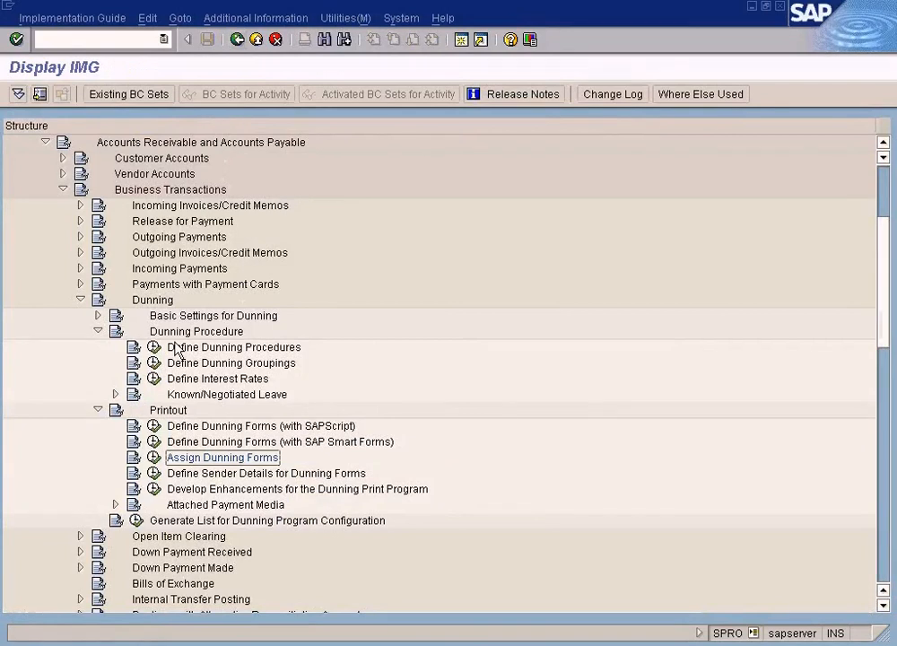
Open the SUN dunning procedure and check its reference dunning procedure for texts
left_click(154, 348)
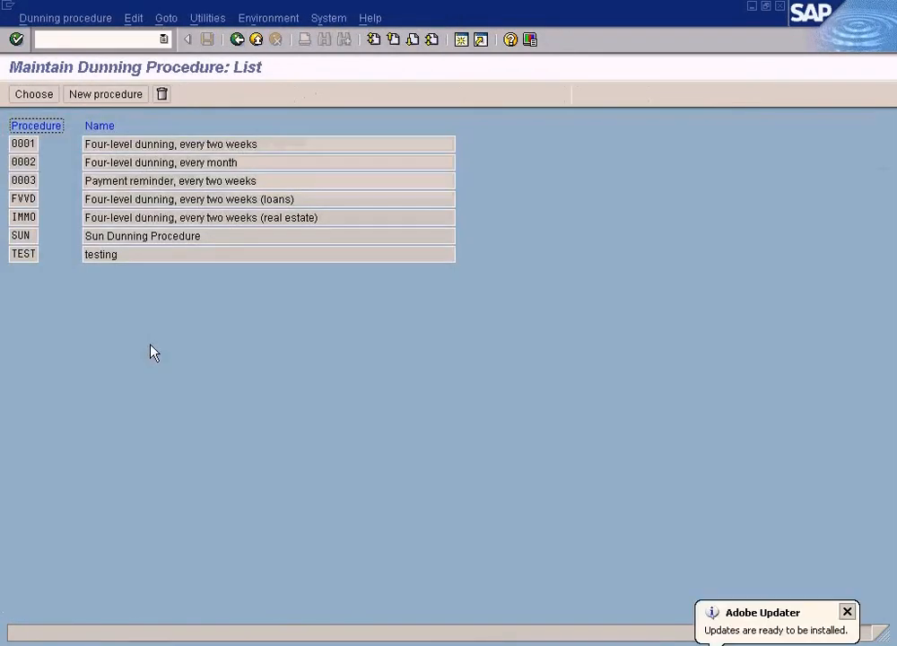
double_click(120, 238)
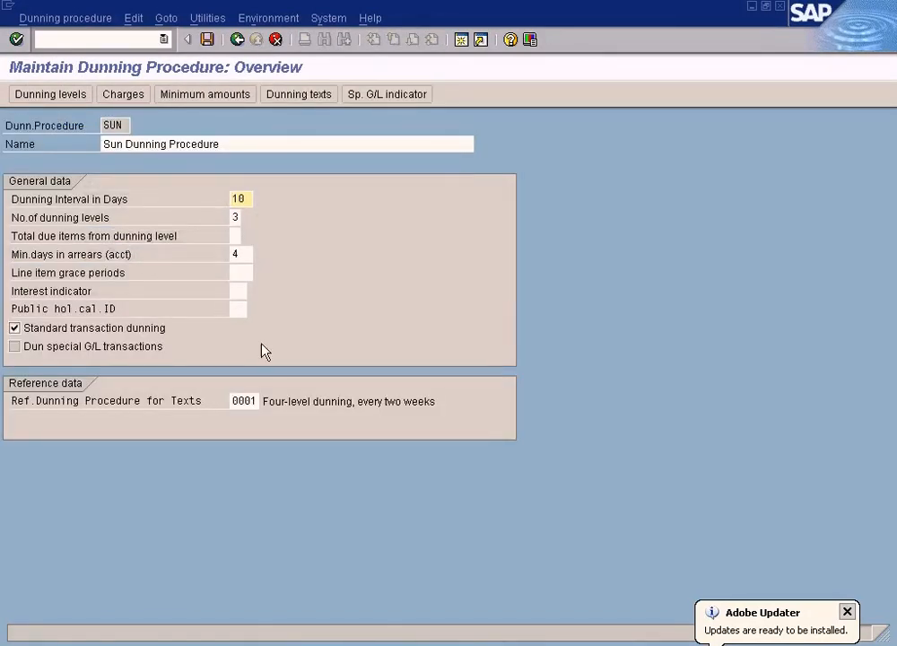
left_click(231, 401)
left_click_drag(232, 401, 277, 404)
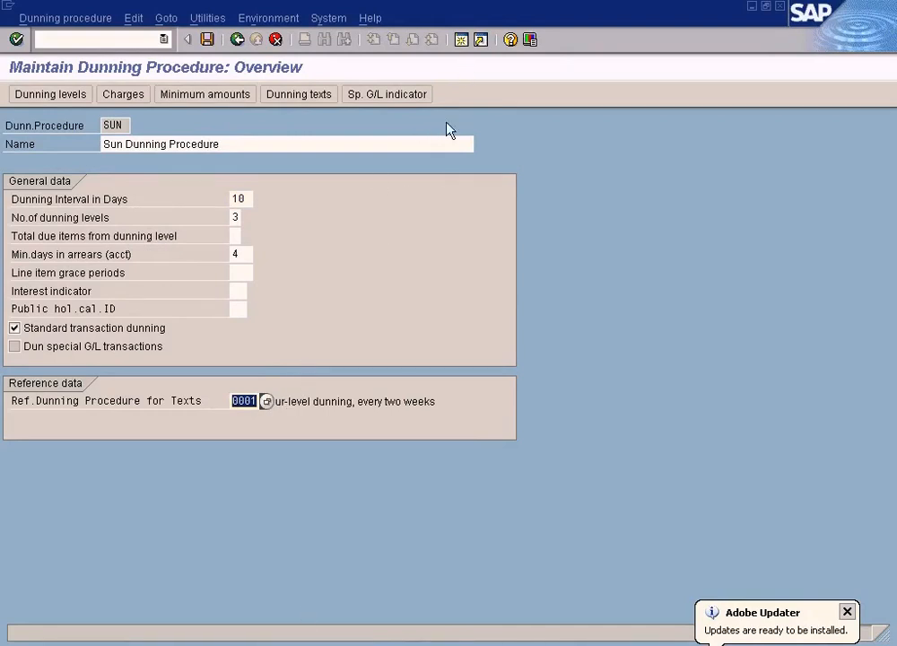
Start a second session and display the SAP Reference IMG through transaction SPRO
left_click(461, 44)
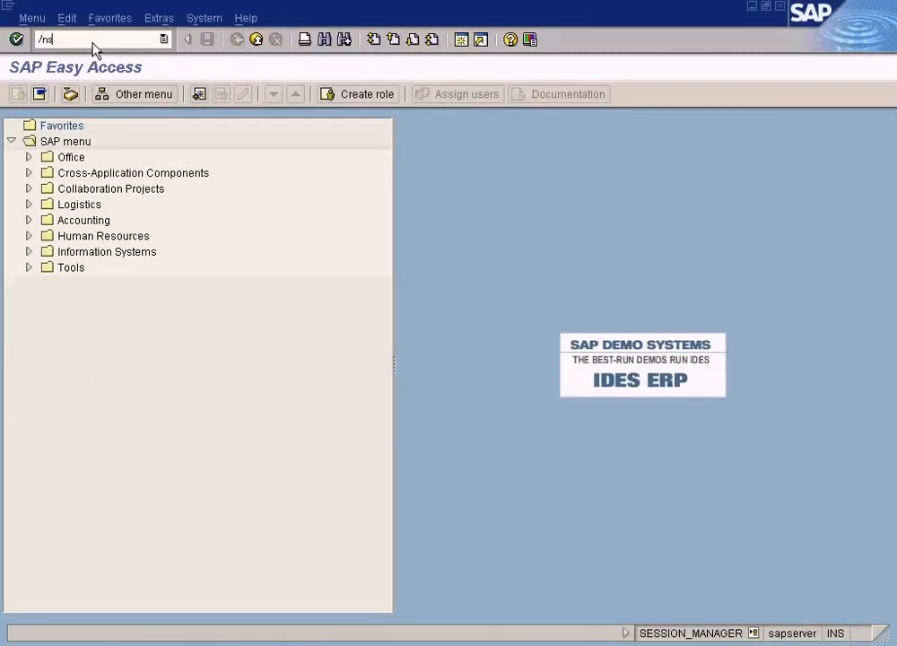
key("Return")
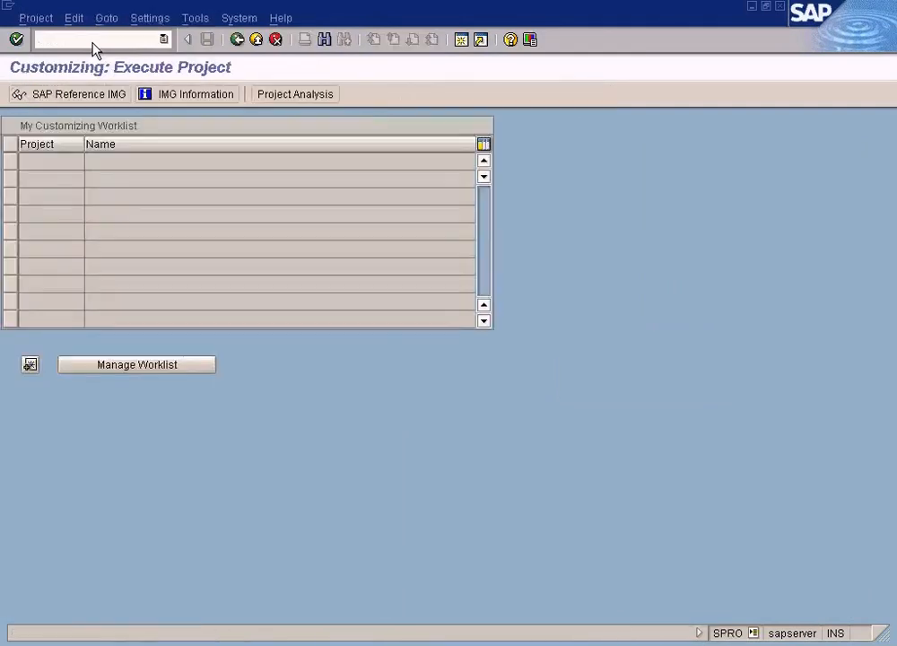
left_click(97, 95)
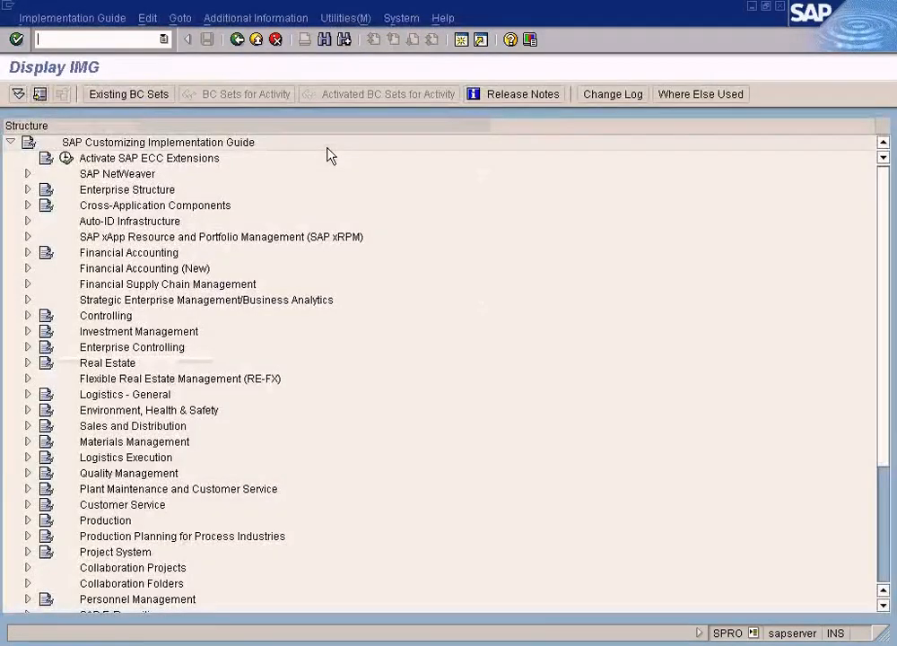
Expand Financial Accounting (New) through Accounts Receivable and Accounts Payable, Business Transactions and Dunning down to the Printout activities
left_click(28, 270)
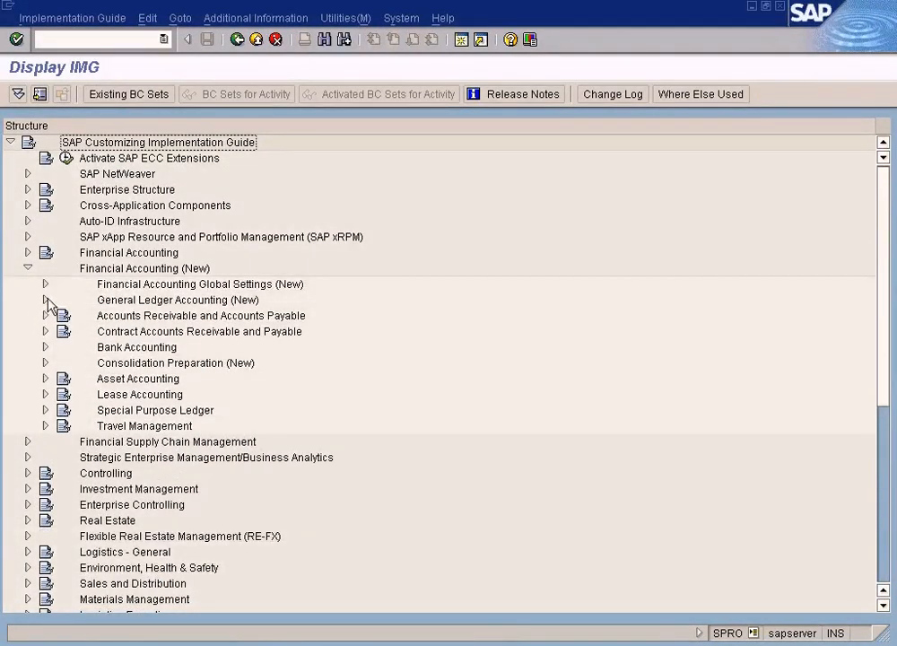
left_click(45, 301)
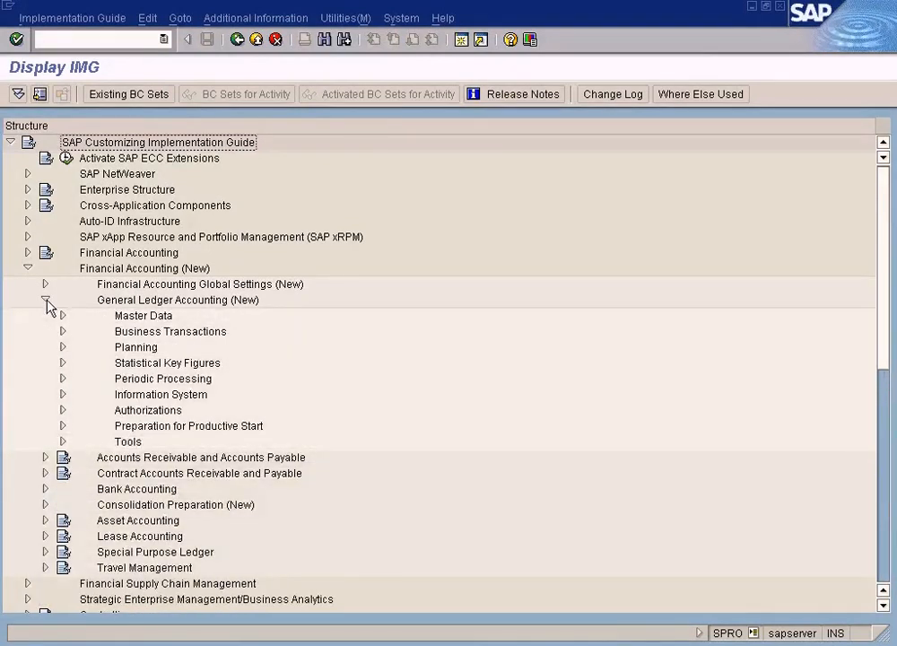
left_click(45, 302)
left_click(45, 316)
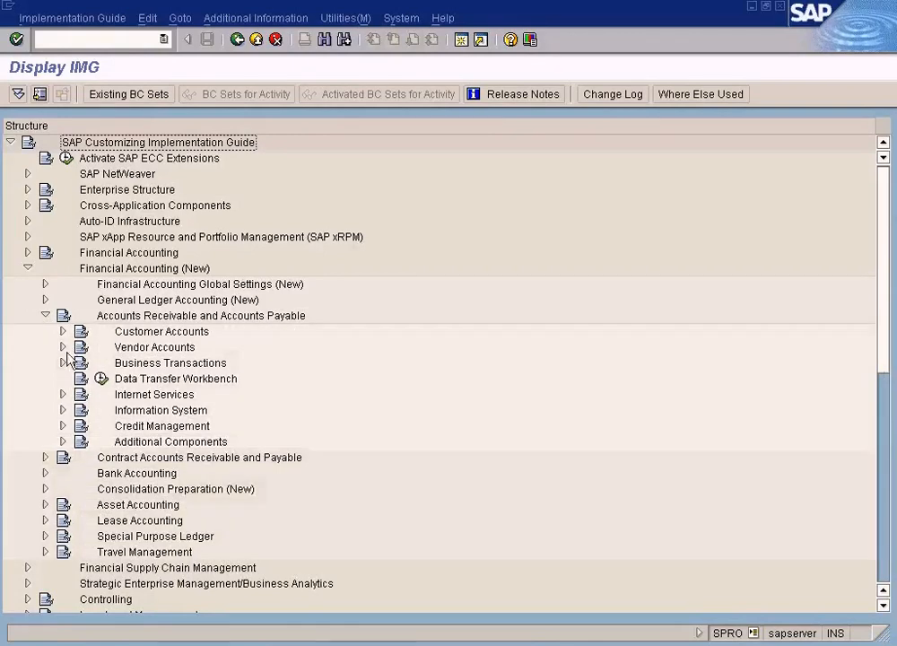
left_click(63, 363)
left_click(81, 411)
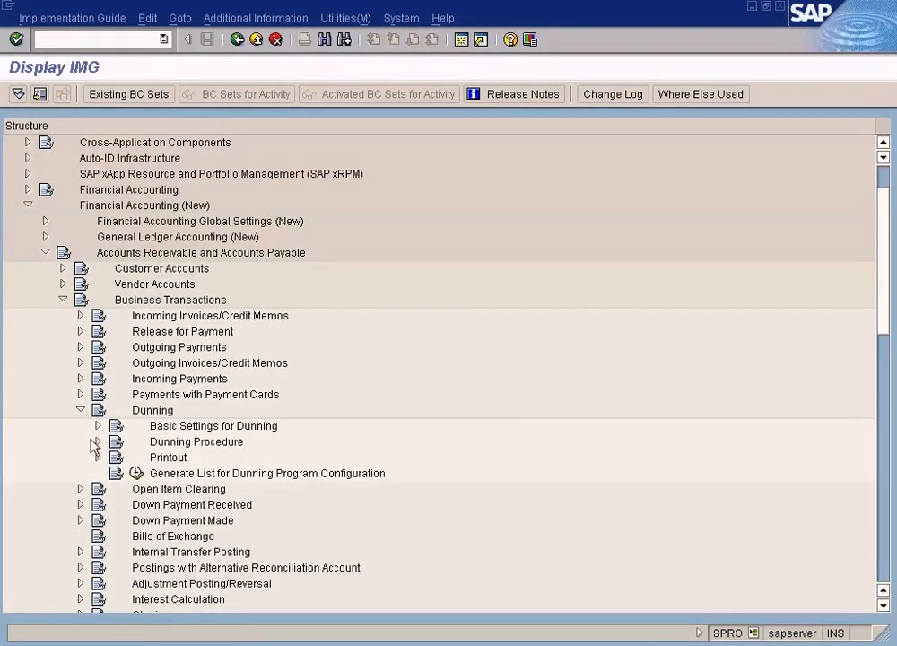
left_click(96, 442)
left_click(96, 379)
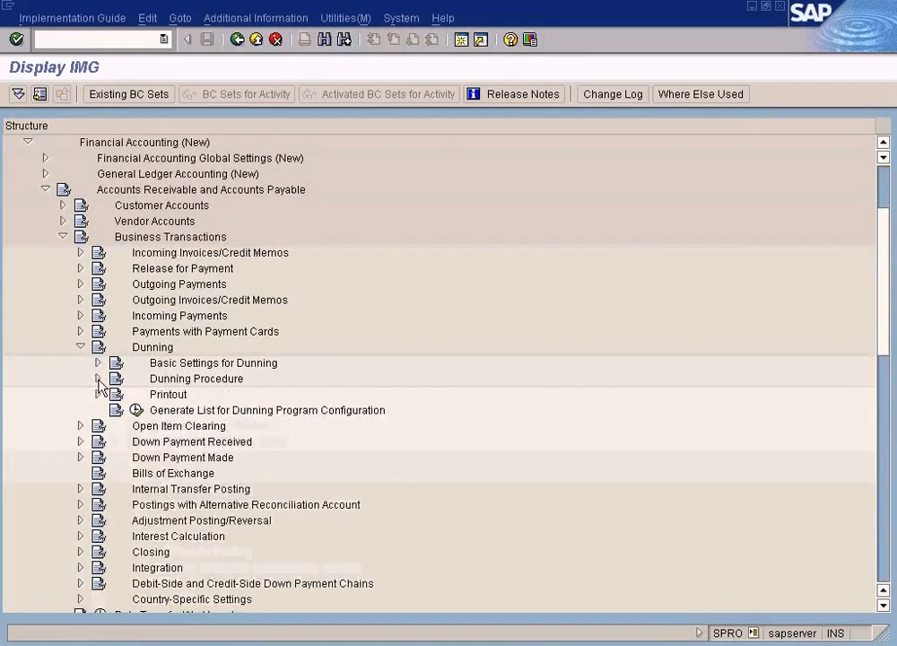
left_click(97, 395)
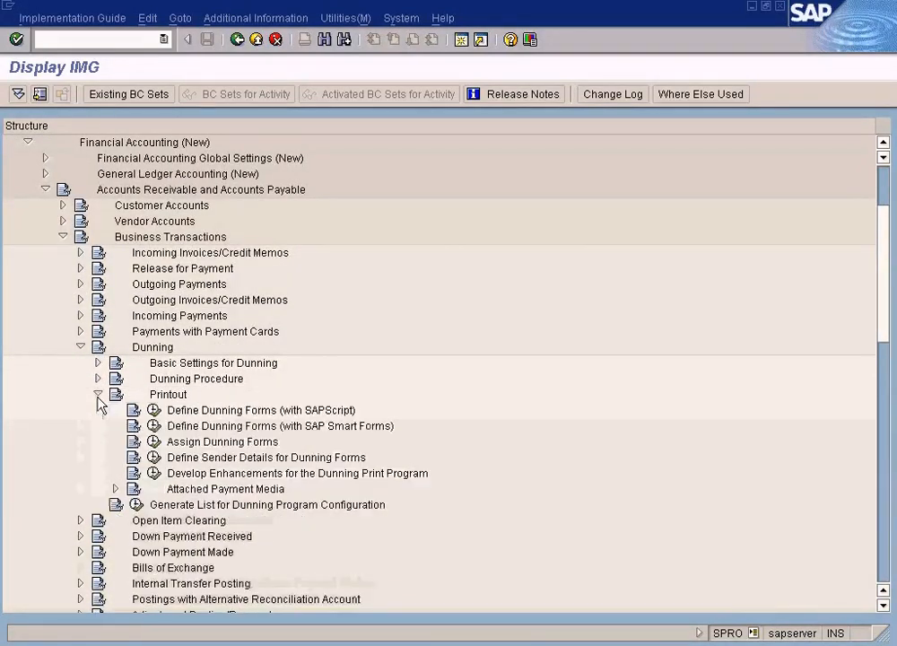
Display the locked Assign Dunning Forms data for procedure 0001's normal dunning forms, using company code SUN and account type Customer
left_click(154, 441)
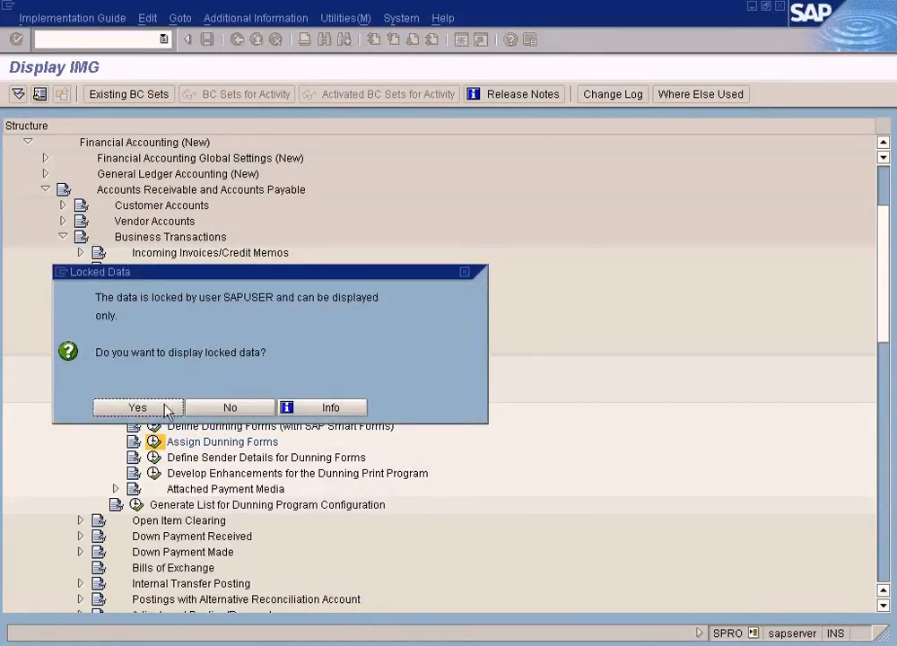
left_click(166, 410)
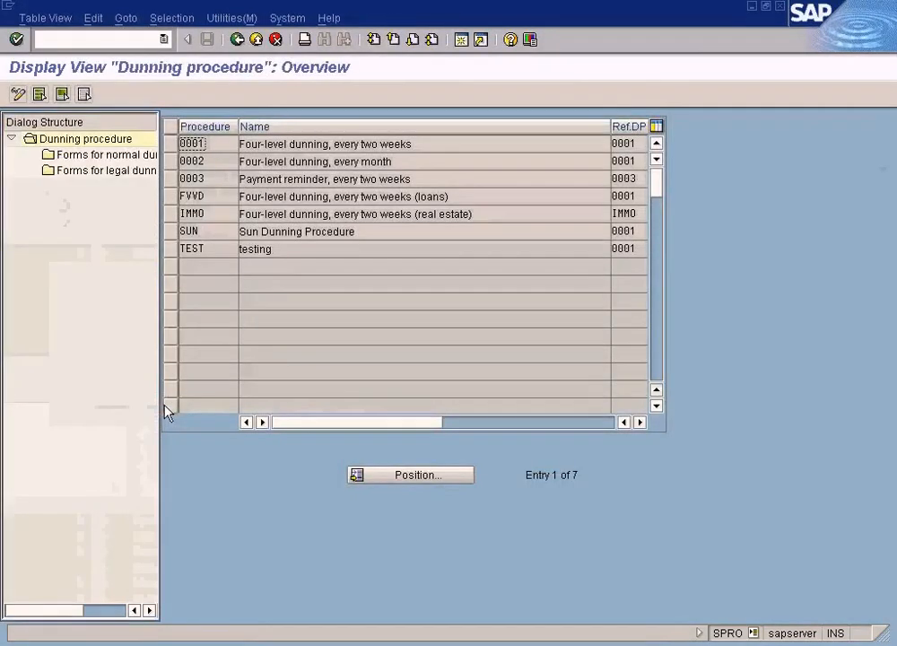
left_click(170, 143)
left_click(147, 163)
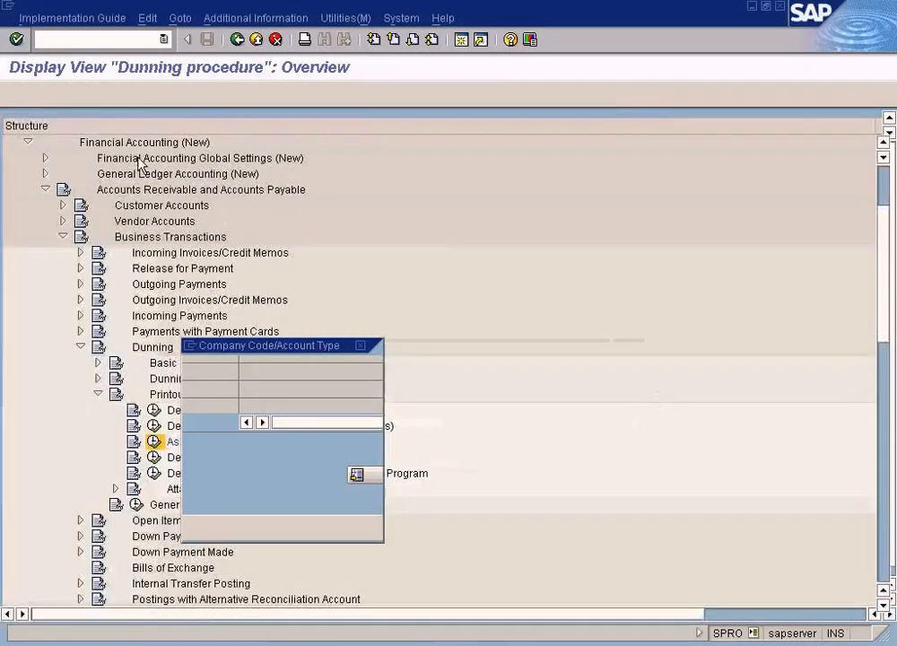
type("SUN")
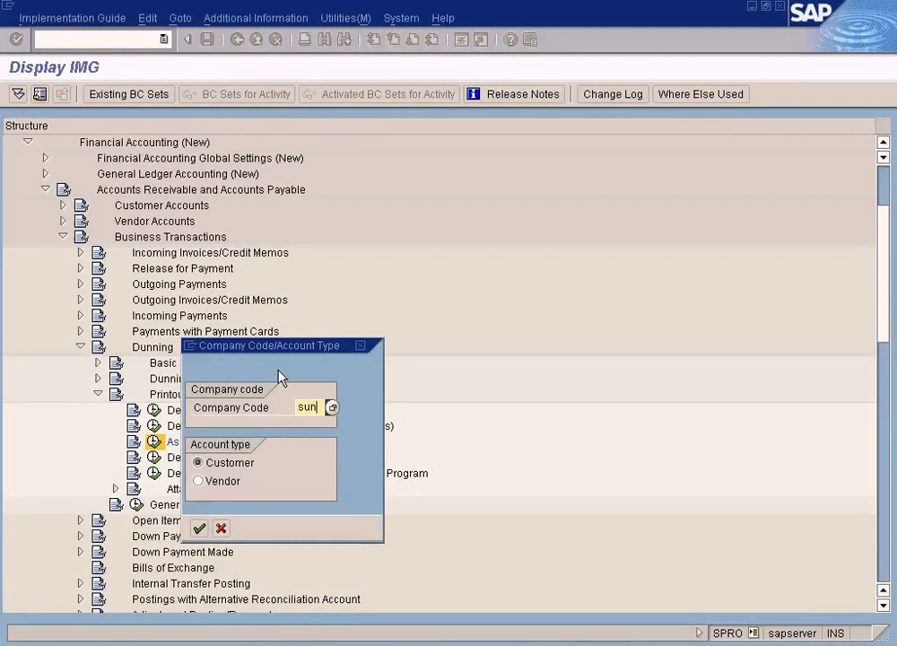
key("Return")
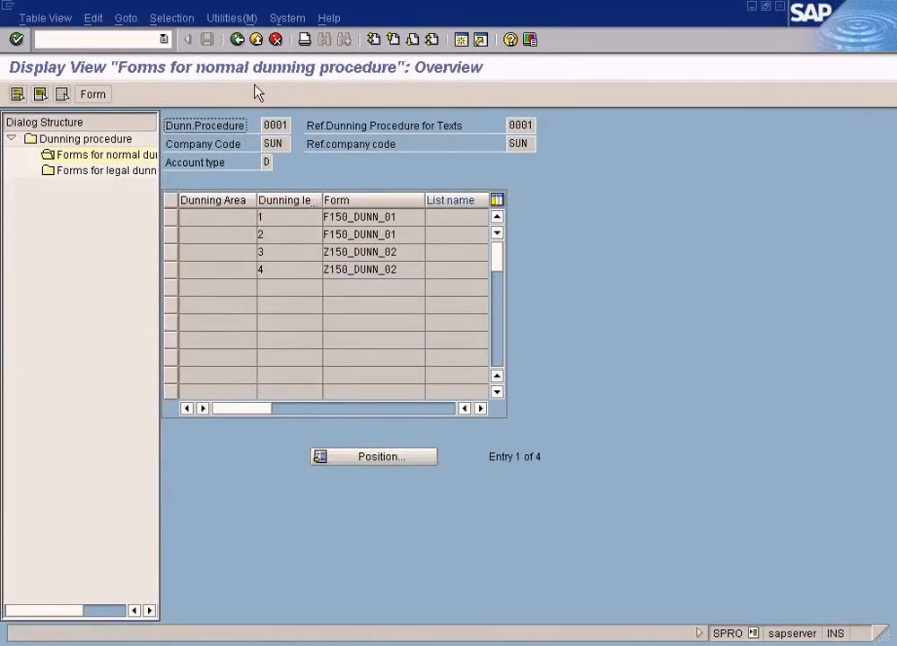
Check the SUN procedure's reference dunning procedure for texts again and leave the Assign Dunning Forms display for the IMG
double_click(275, 126)
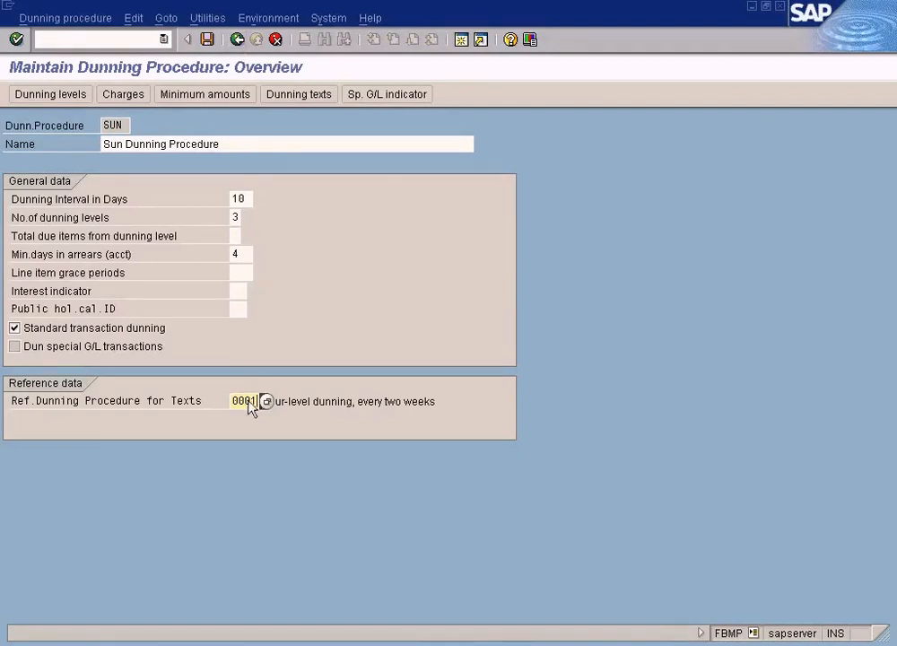
key("alt+Tab")
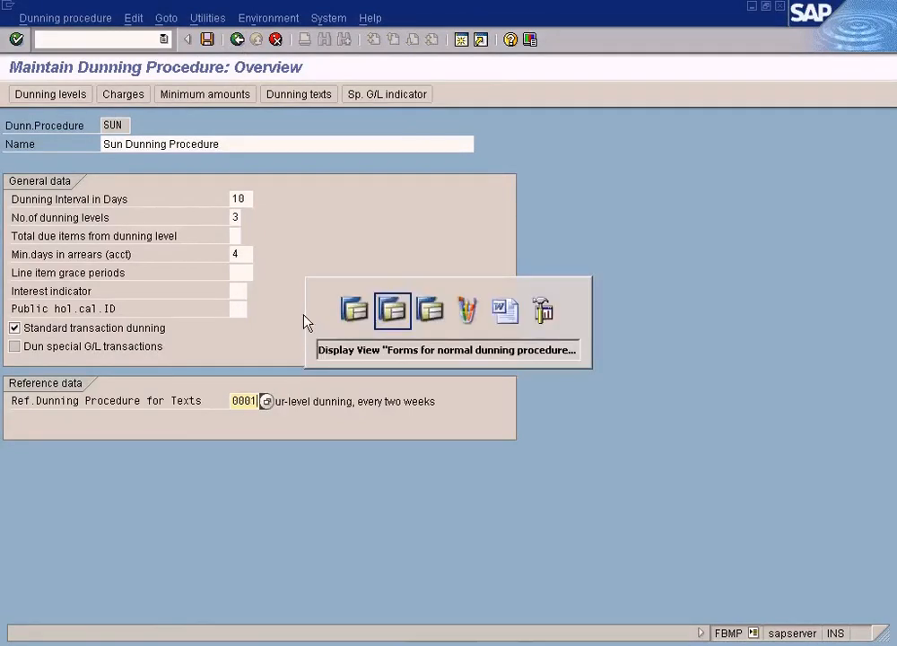
left_click(239, 42)
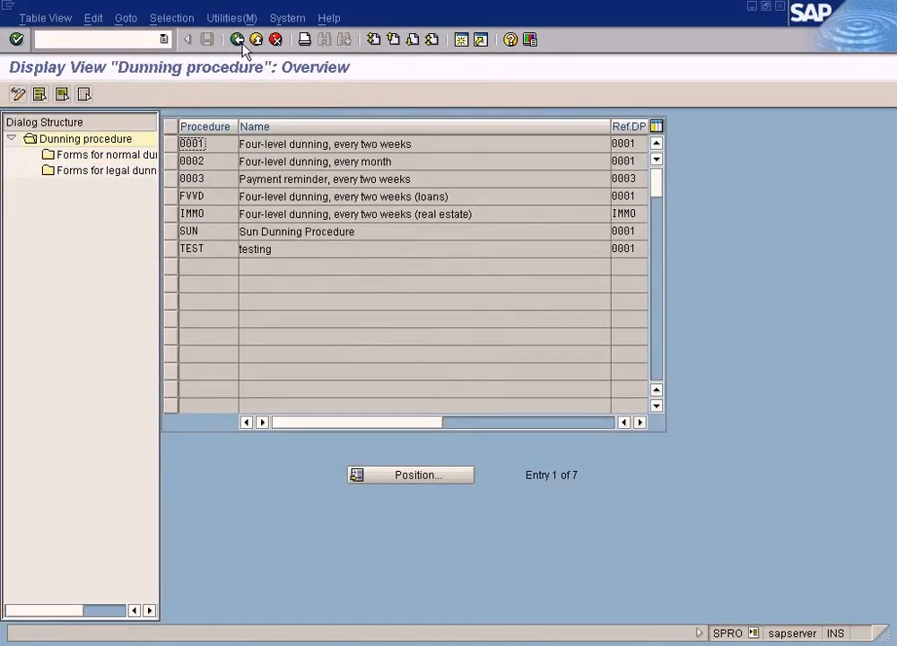
left_click(239, 41)
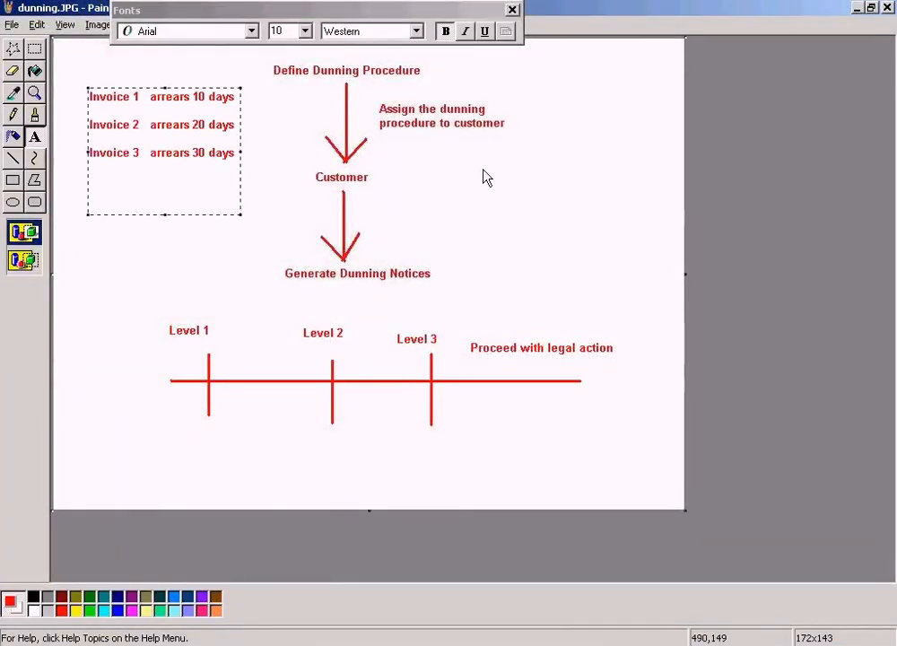
Switch to the dunning diagram in Paint and review the flow for assigning the dunning procedure to a customer
left_click(513, 169)
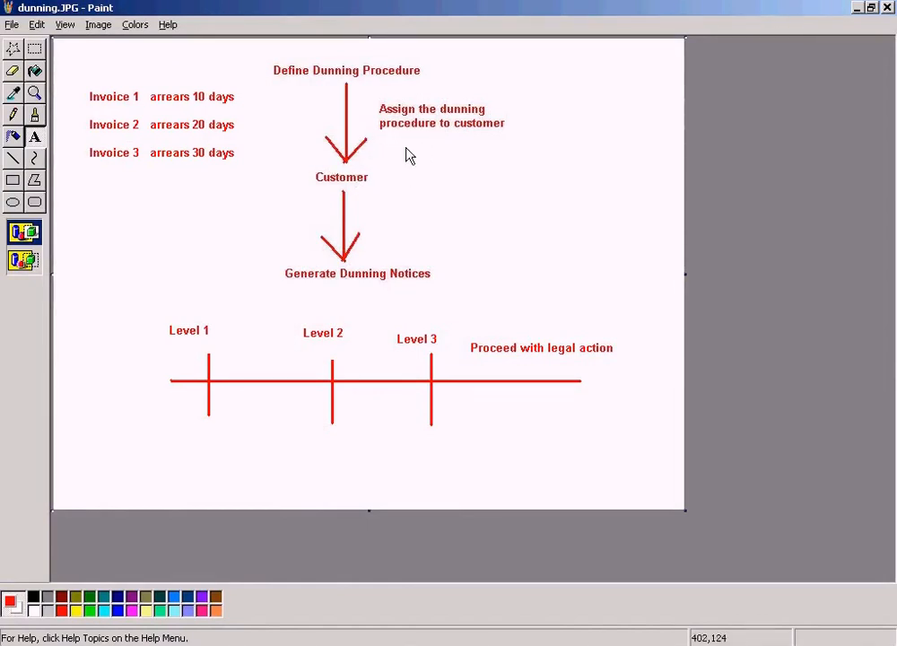
left_click_drag(300, 173, 401, 194)
left_click(486, 190)
key("alt+Tab")
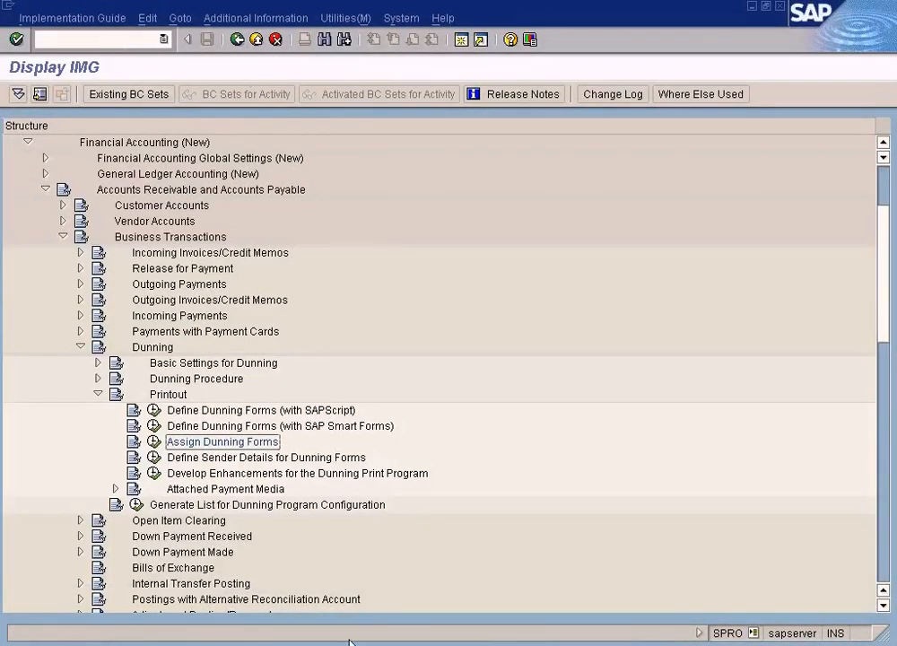
Switch to the SAP Display IMG session and open Customer C in company code SUN for change through transaction FD02
left_click(264, 644)
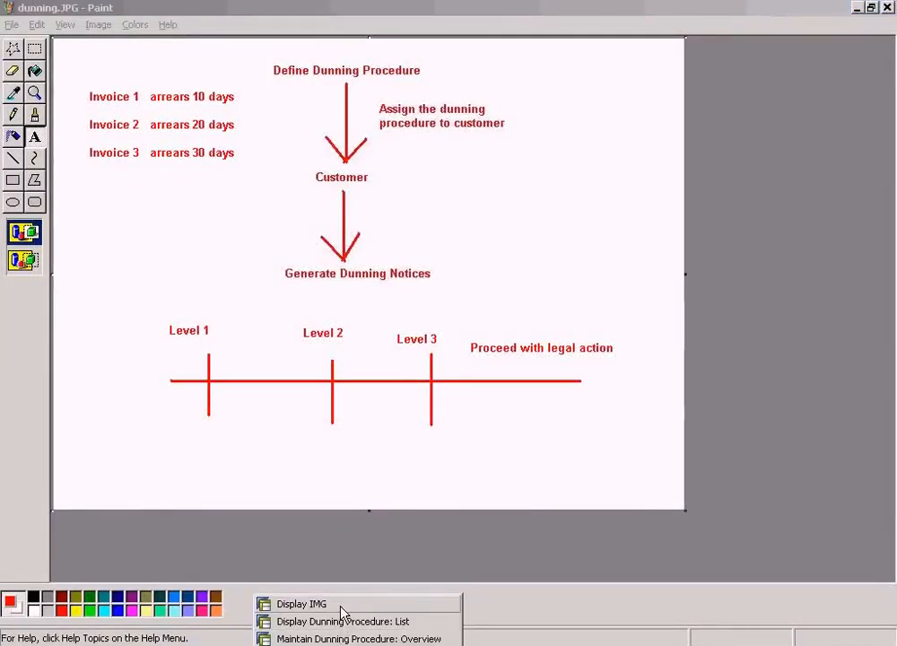
left_click(287, 602)
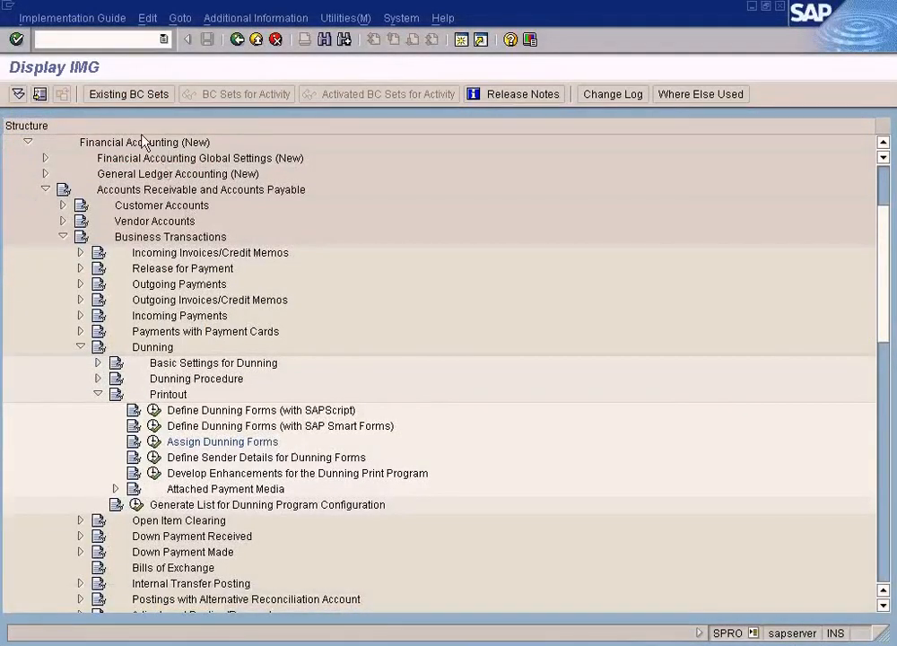
type("/nld0")
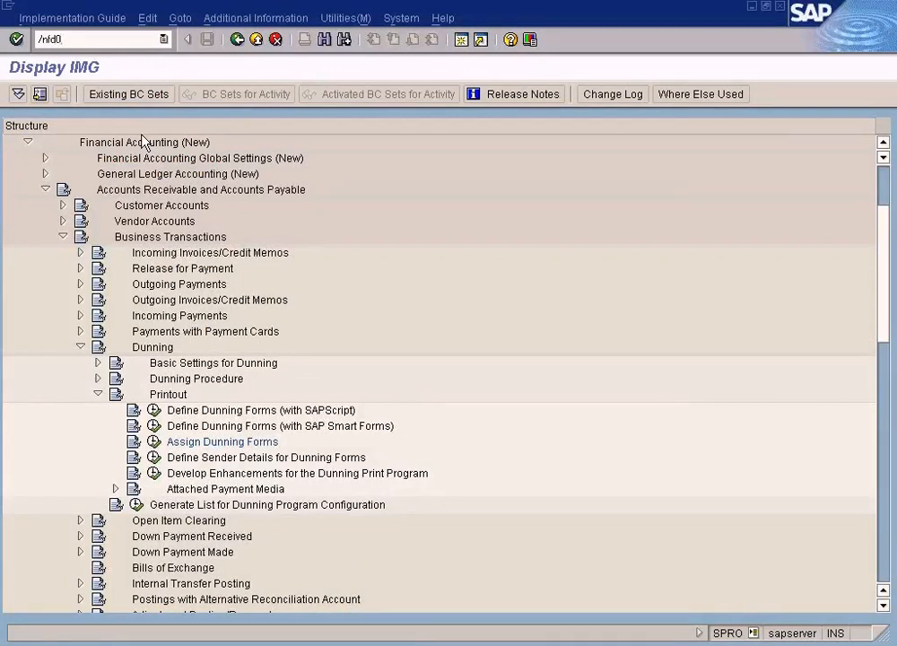
key("Return")
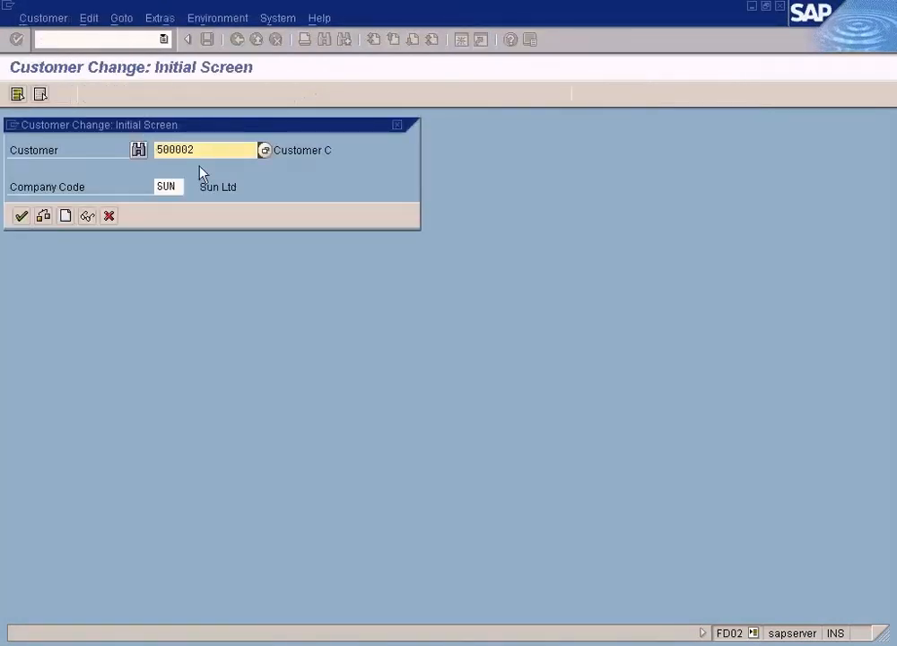
left_click(228, 159)
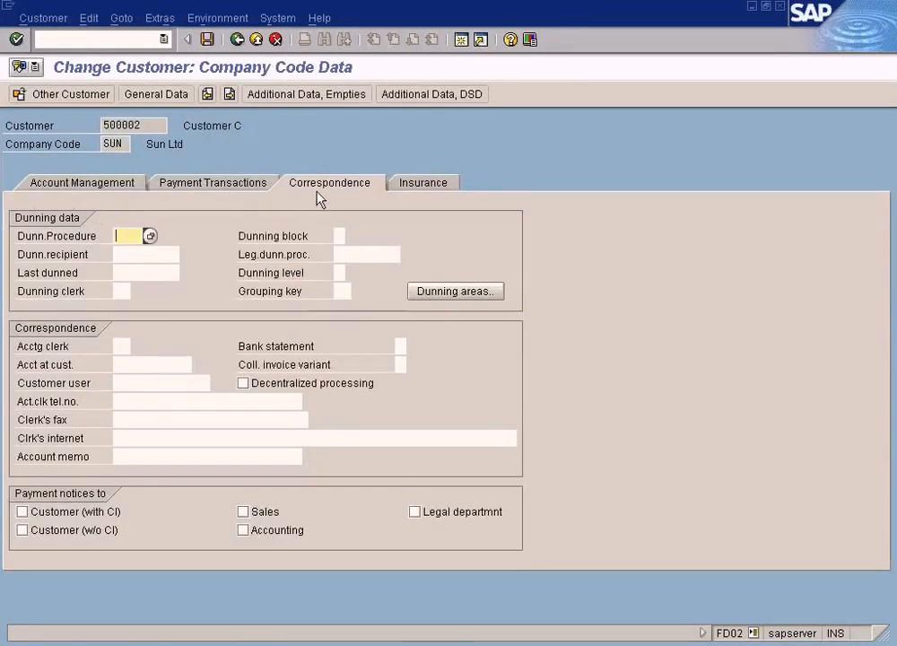
Enter london as the city in Customer C's general data and return to the company code data
left_click(133, 185)
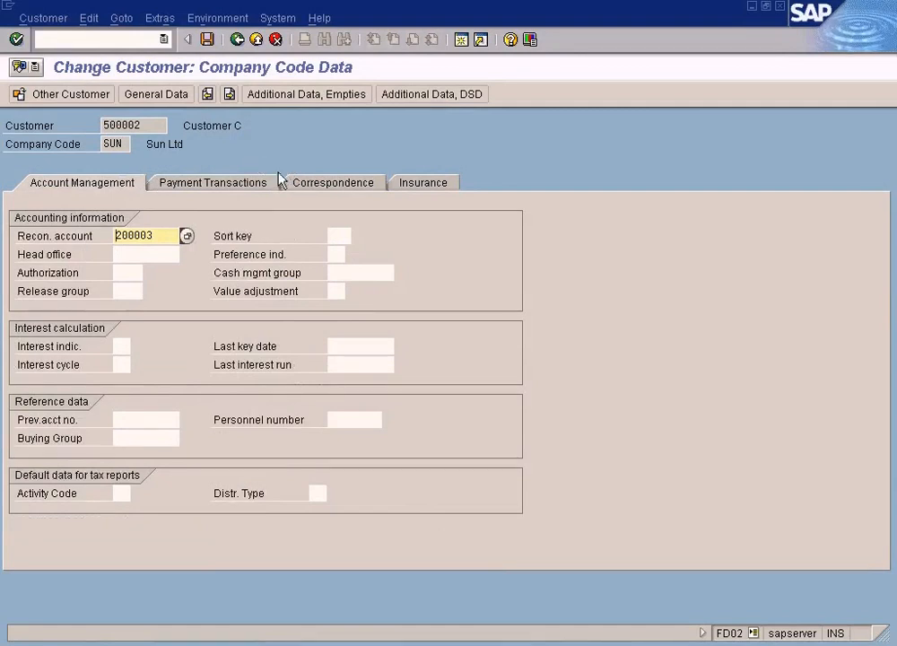
left_click(170, 96)
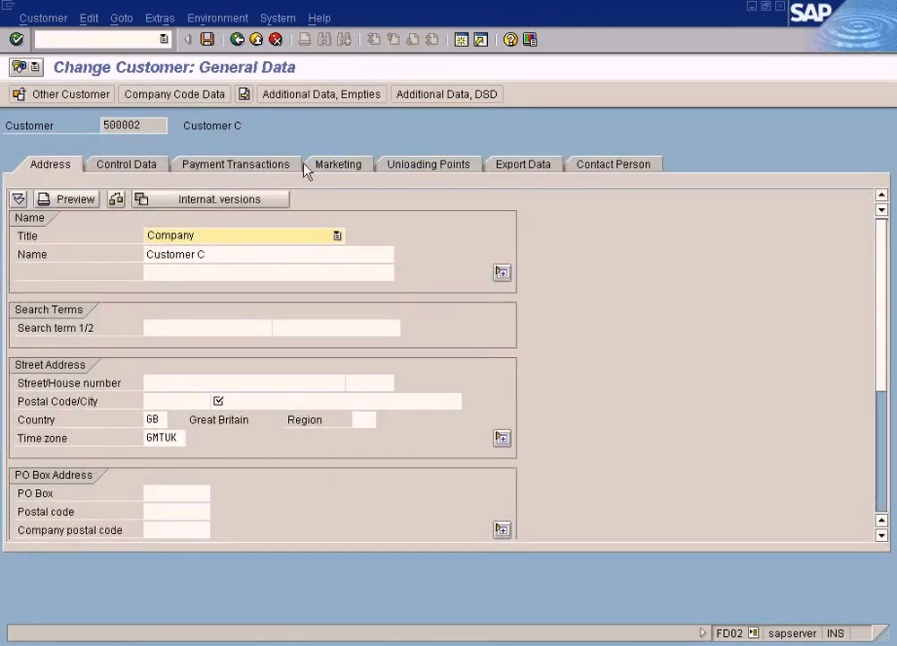
left_click(173, 95)
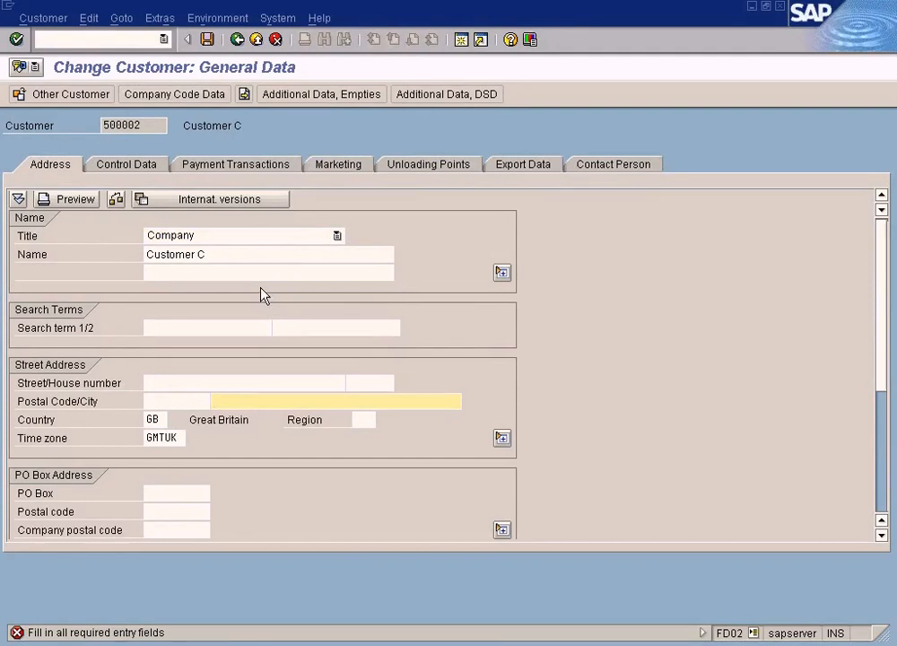
type("london")
key("Return")
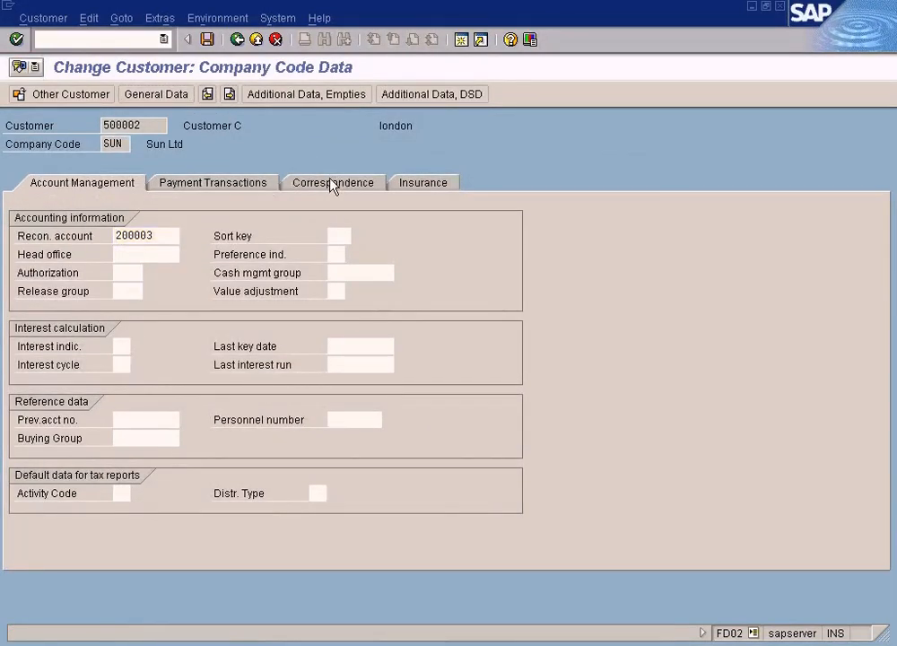
Assign dunning procedure SUN to the customer in the correspondence data
left_click(332, 185)
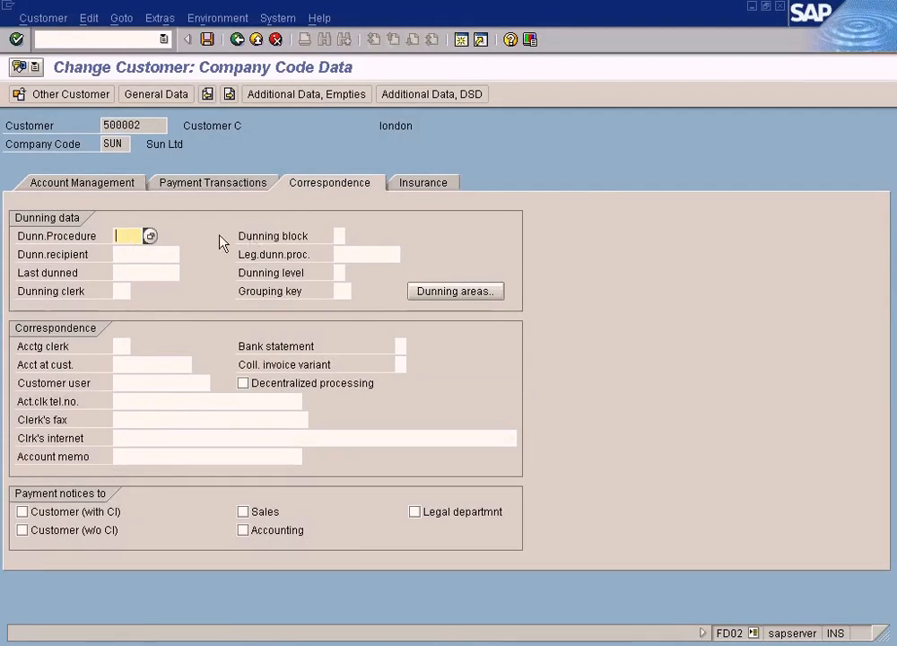
left_click(149, 237)
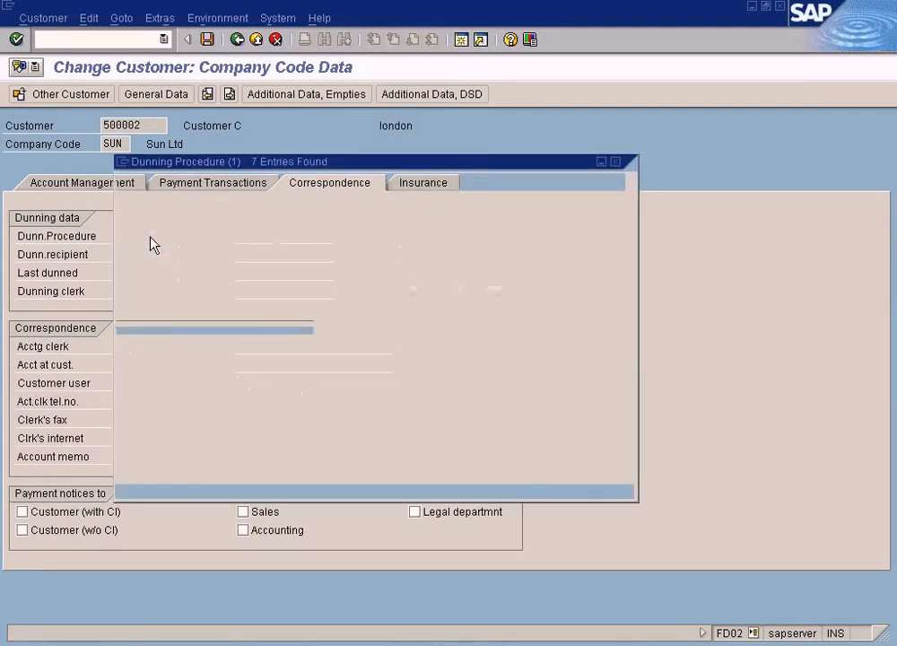
double_click(205, 346)
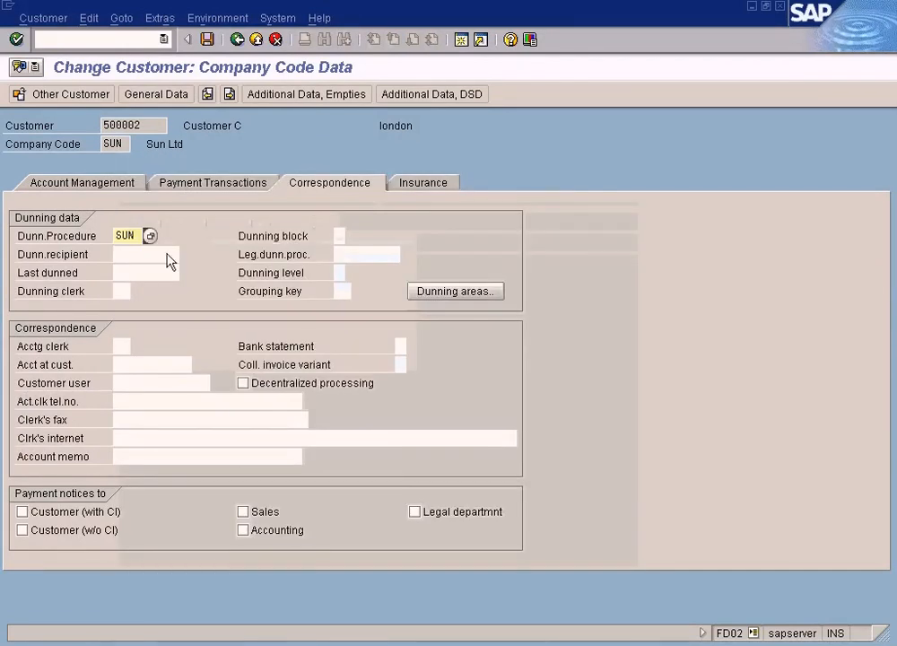
Review the customer's dunning recipient, last dunned, legal dunning procedure and dunning level fields
left_click(142, 128)
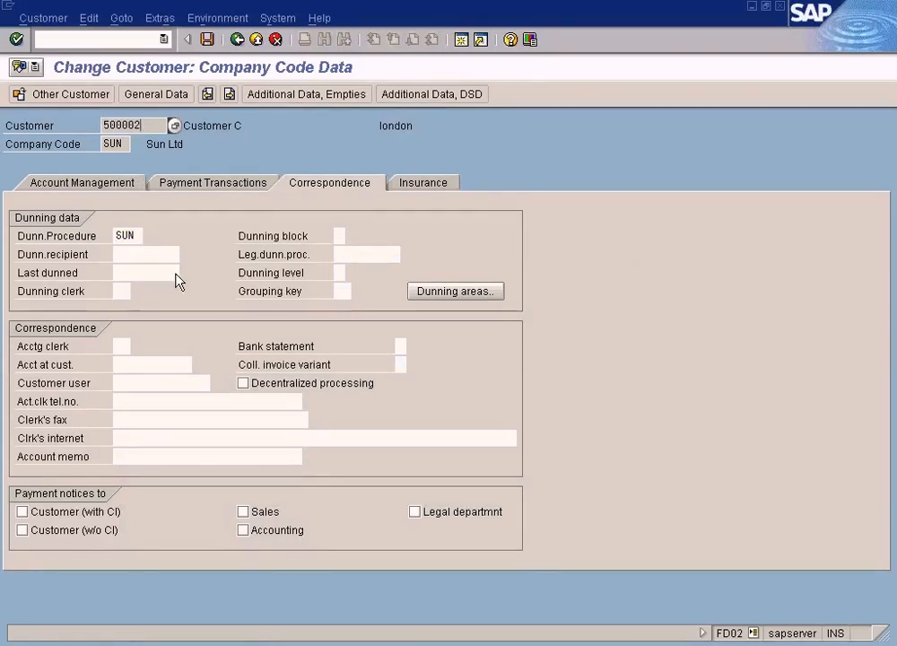
left_click(154, 256)
left_click(153, 274)
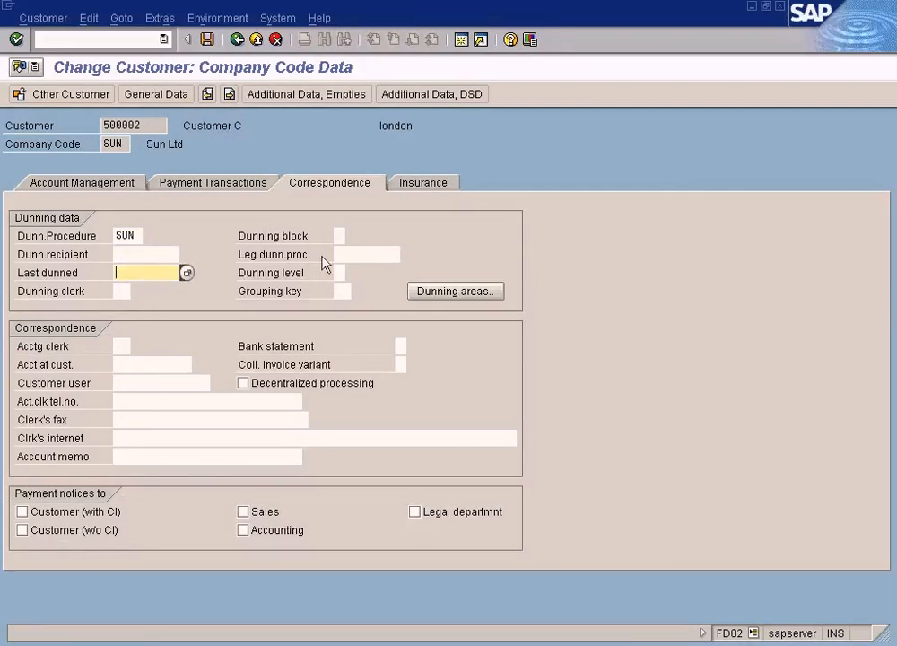
left_click(347, 255)
left_click(339, 272)
left_click(354, 256)
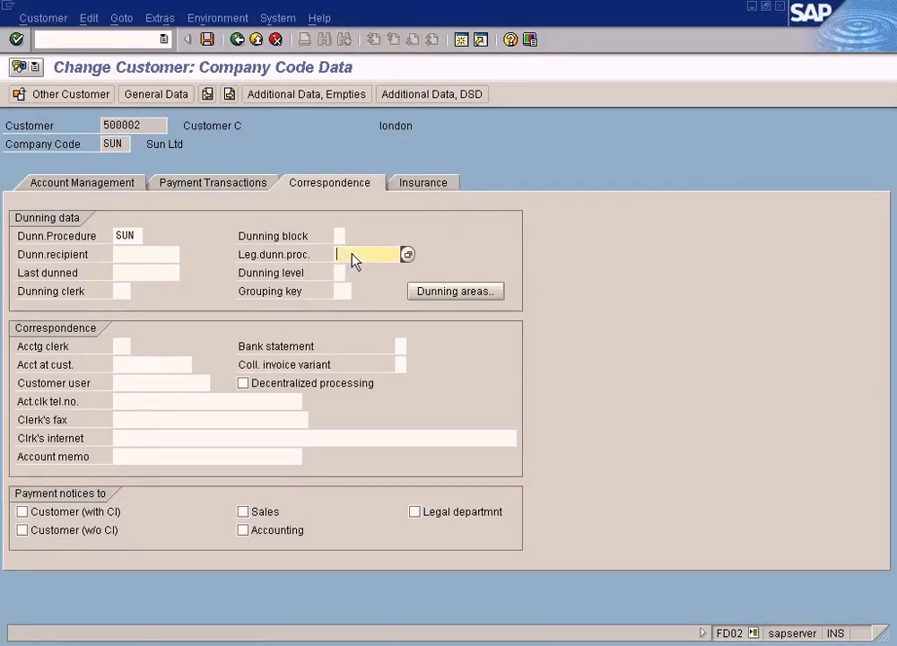
left_click(127, 236)
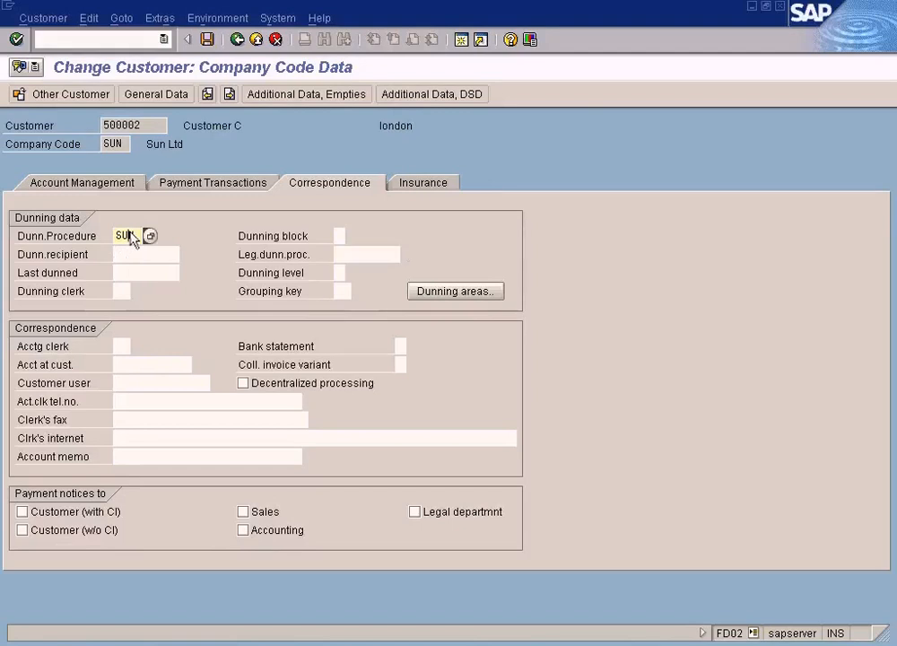
Save the customer changes, reopen the record to check its dunning procedure, and exit to SAP Easy Access
left_click(208, 39)
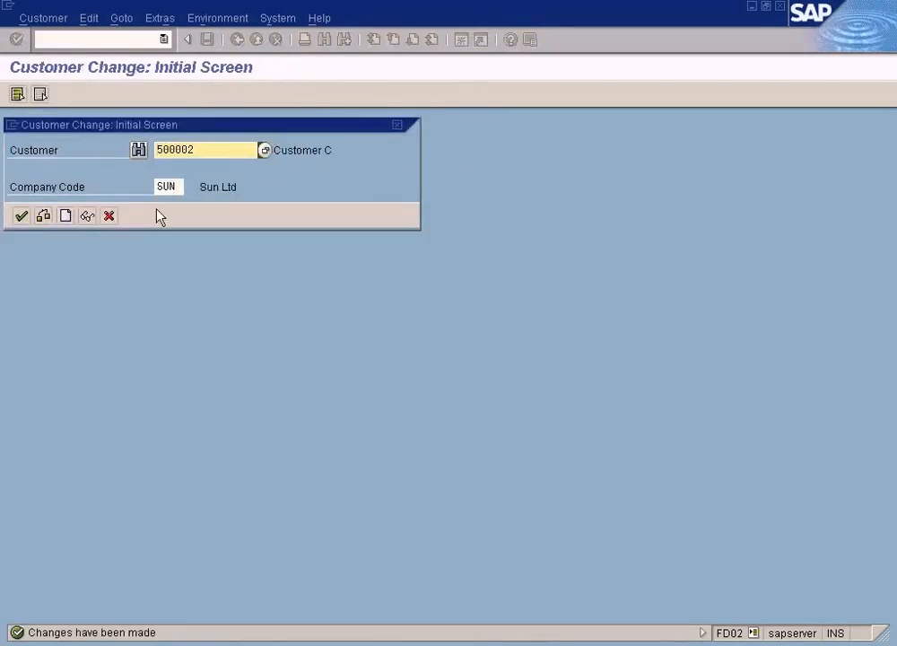
left_click(21, 218)
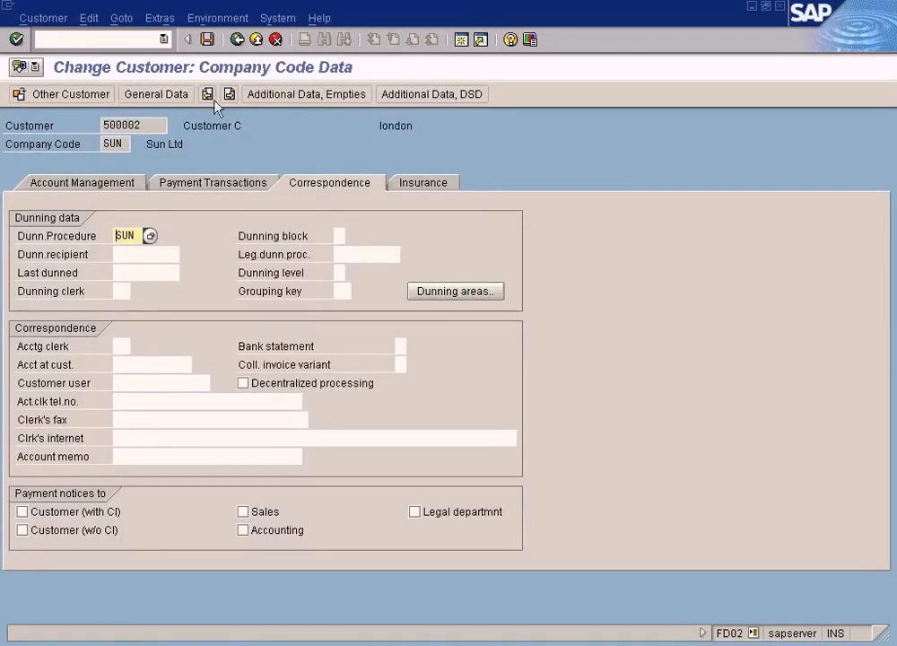
left_click(259, 41)
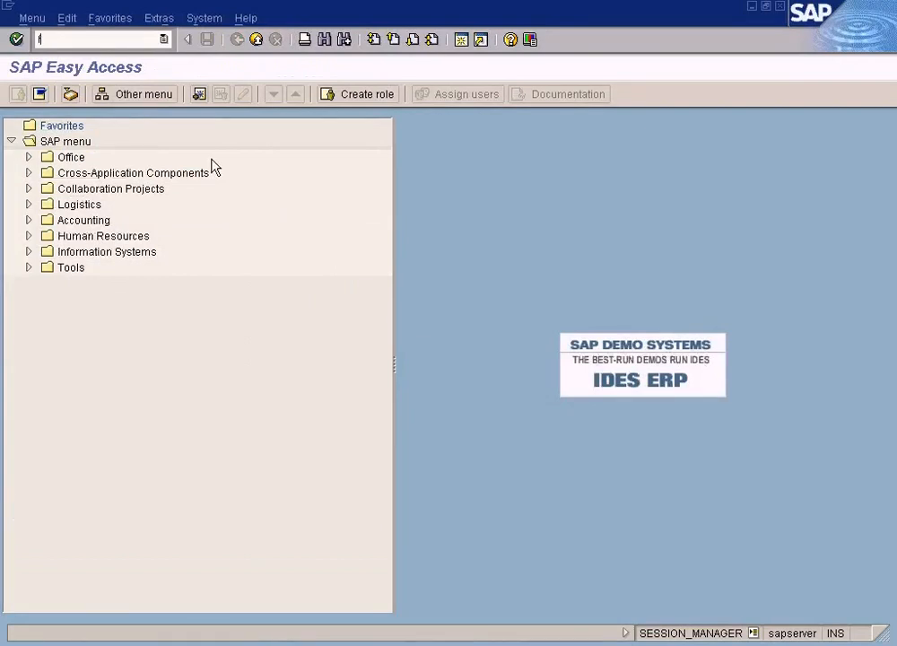
Start a customer invoice through transaction FB70 and select Customer C from company code SUN's customers
key("Return")
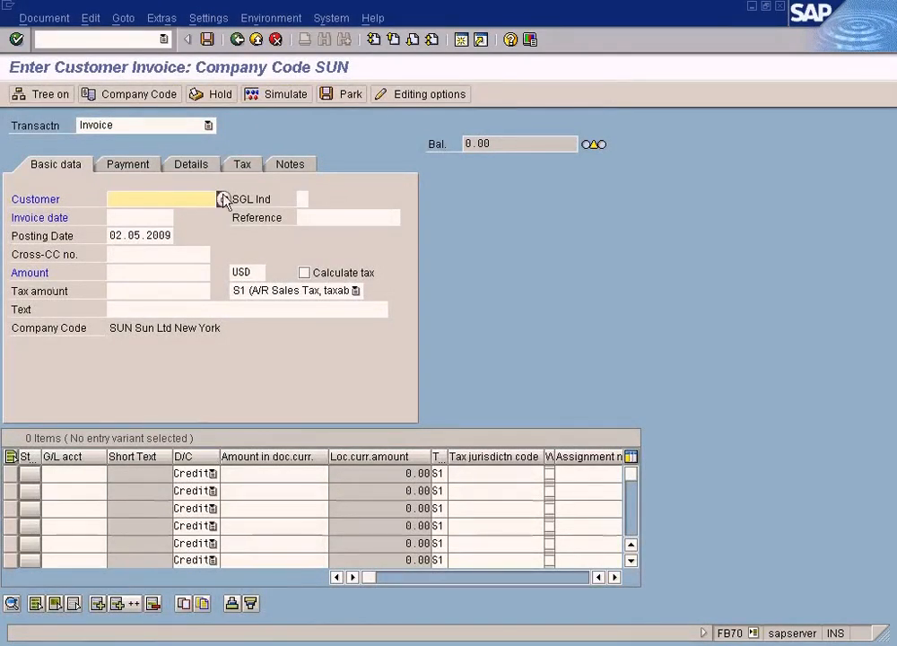
left_click(223, 198)
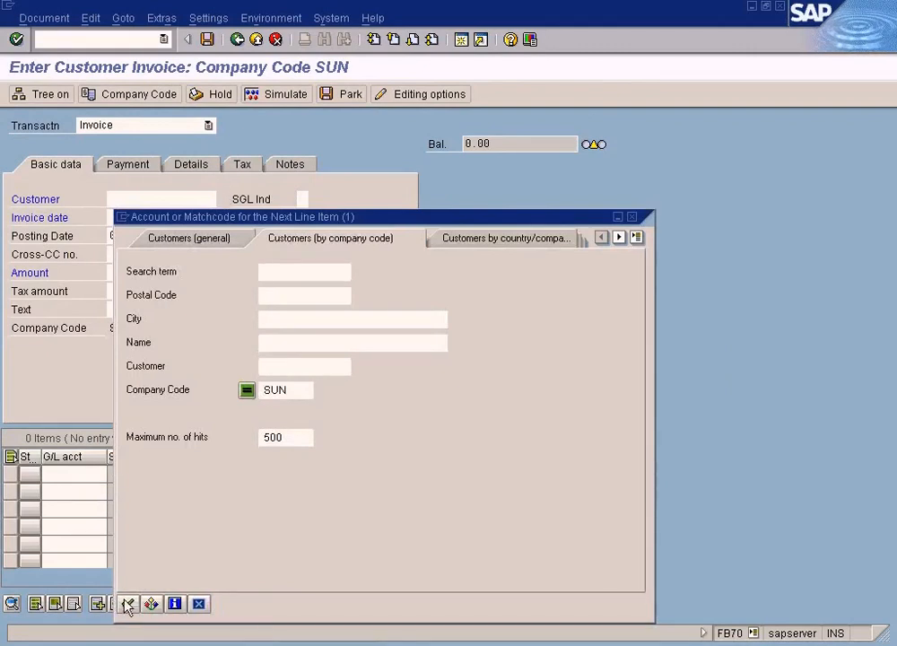
left_click(128, 604)
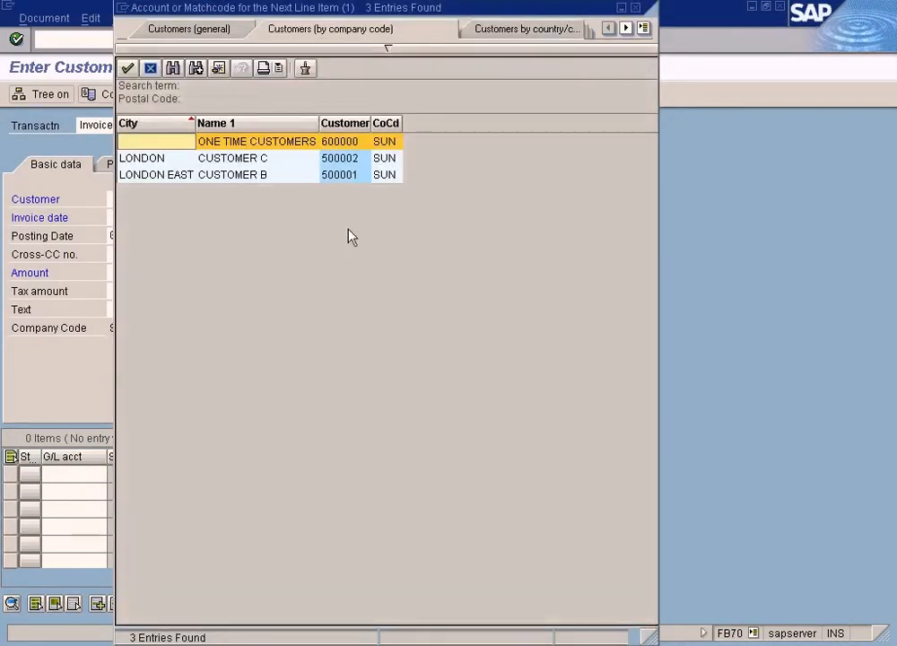
double_click(354, 161)
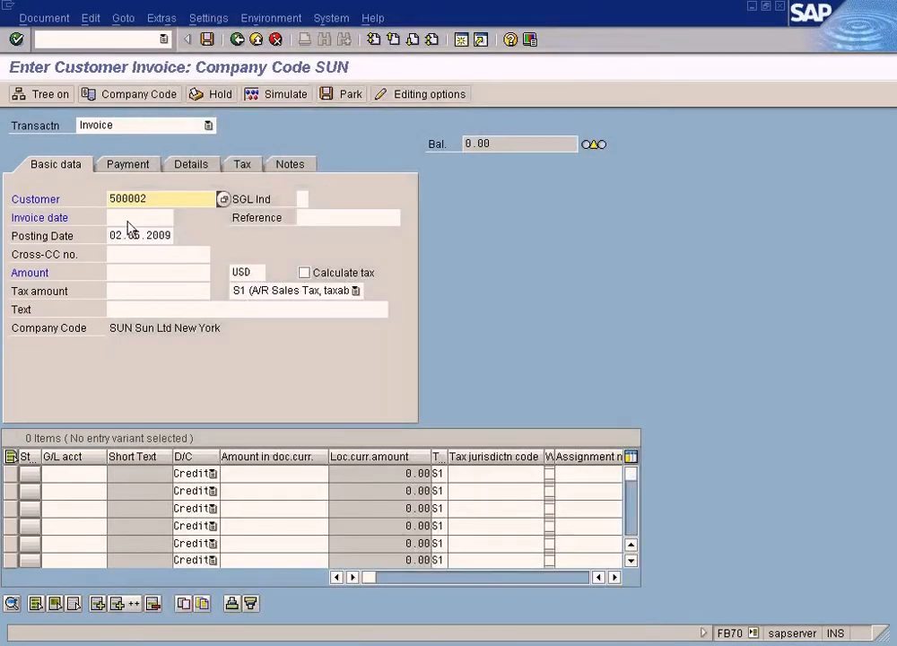
Set the invoice date to 02.05.2009, matching the posting date, and the invoice amount to 500 USD
double_click(115, 237)
key("ctrl+c")
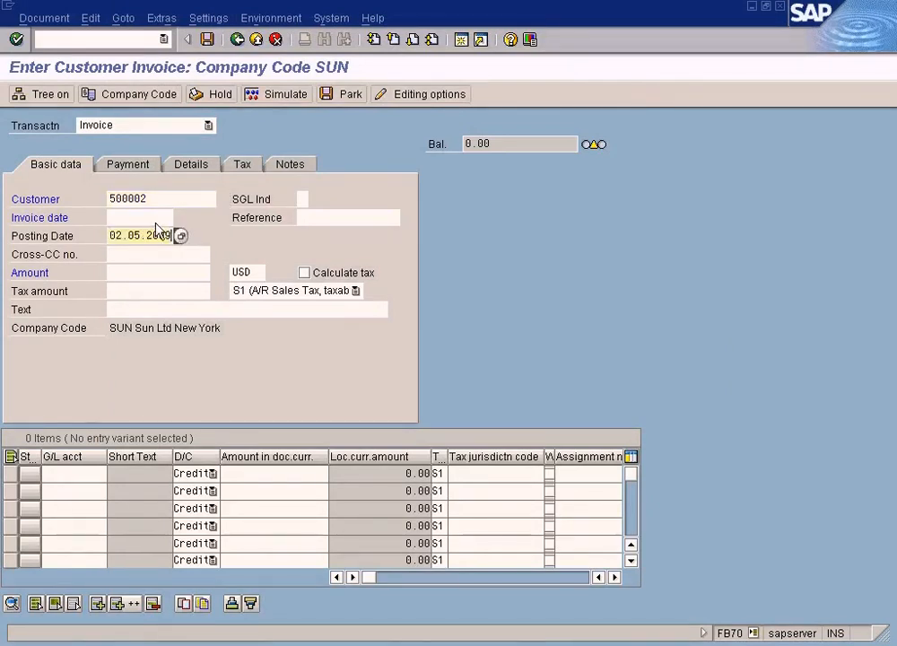
left_click(150, 220)
key("ctrl+v")
left_click(134, 271)
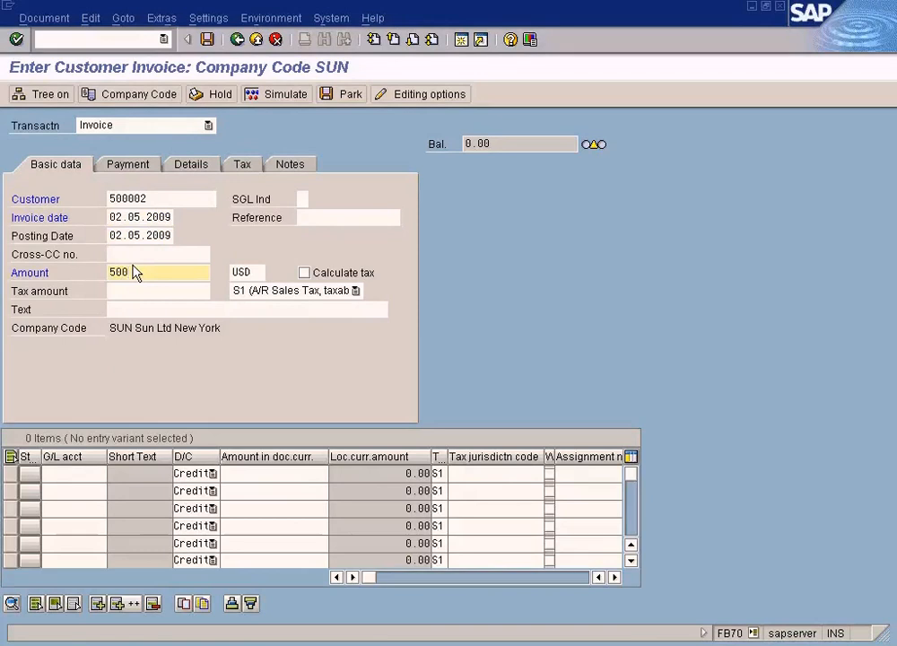
Enter the first invoice line item with the Sales - Laptop G/L account and a credit amount of 500
left_click(77, 474)
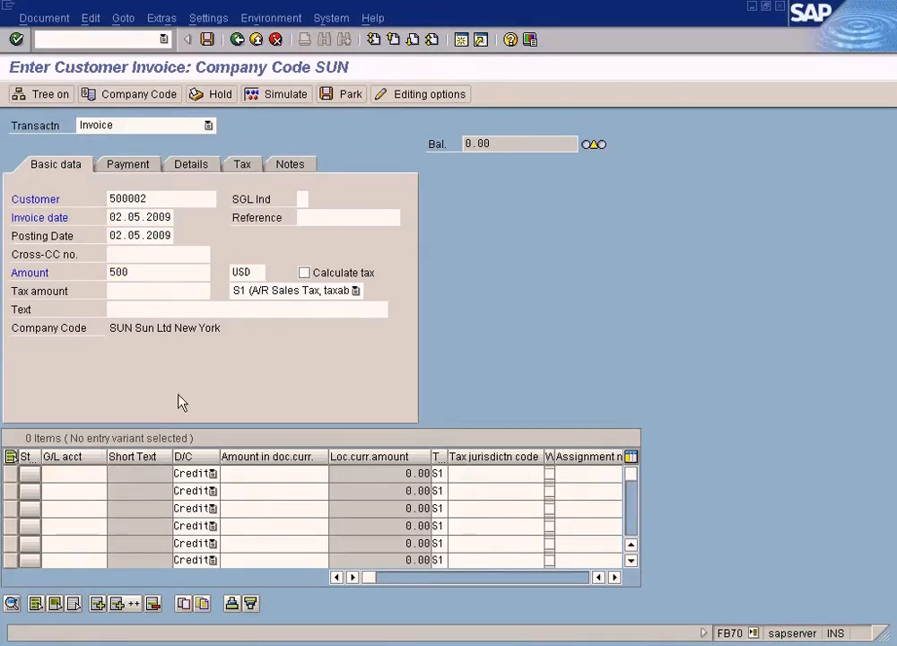
key("F4")
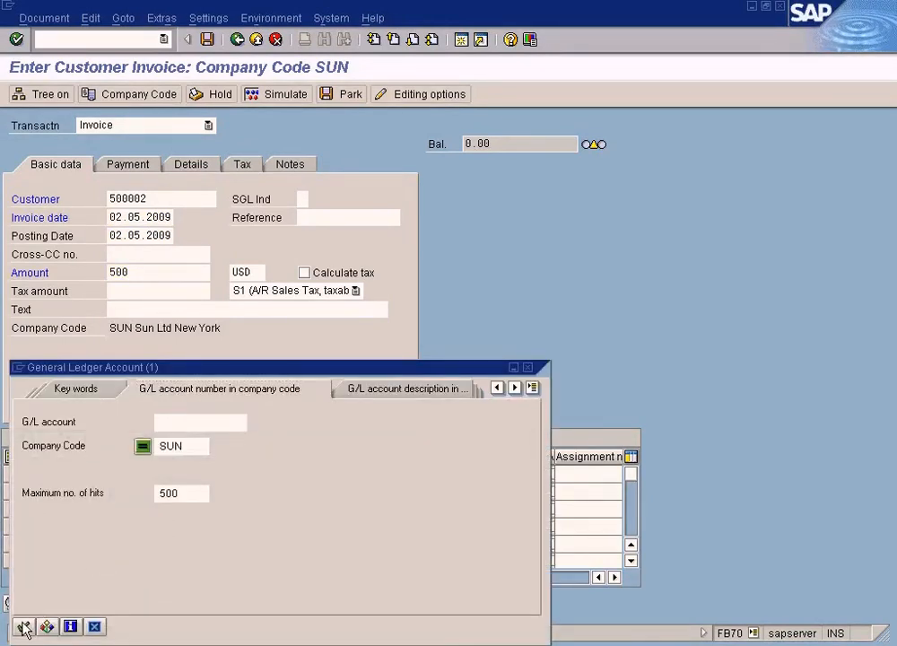
key("Return")
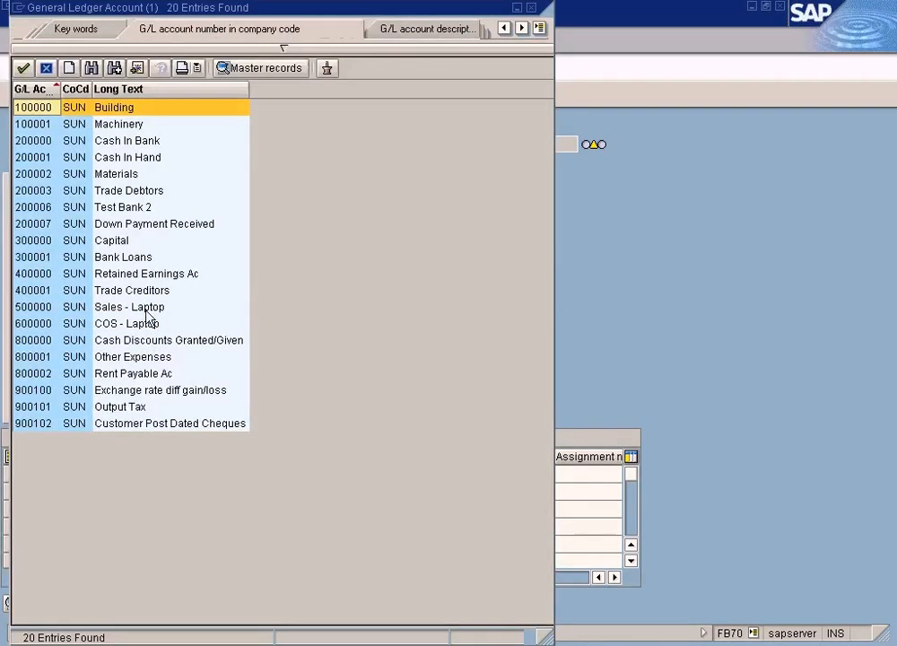
key("Escape")
left_click(240, 474)
type("500")
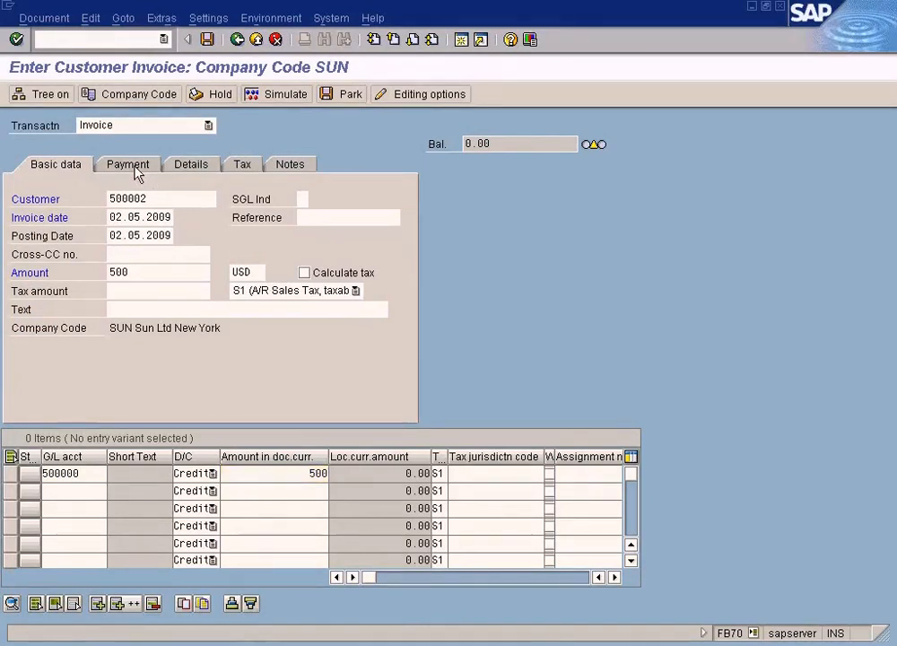
Try to validate the invoice with tax code S1, then discard it and exit to SAP Easy Access
key("Return")
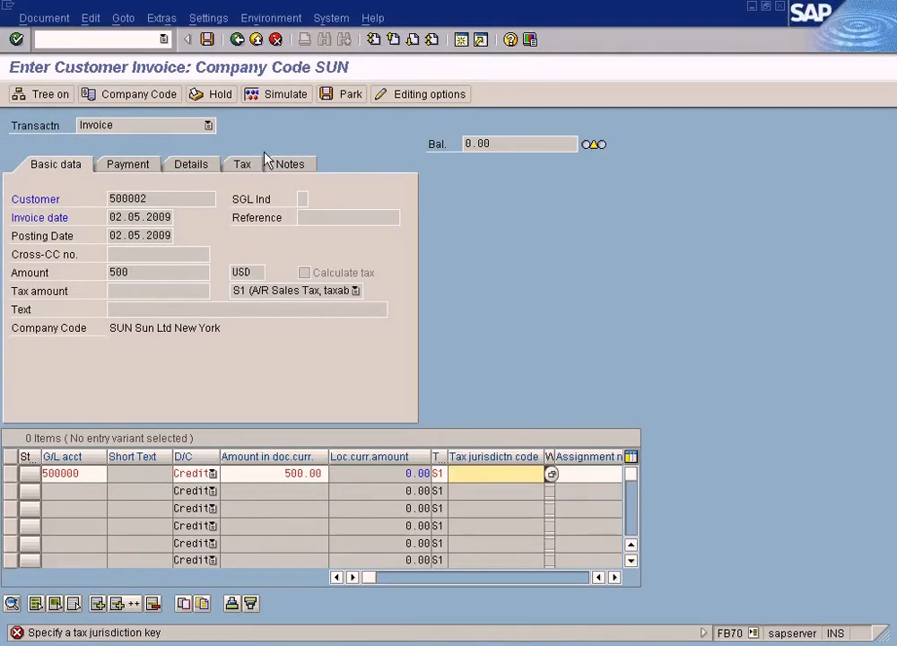
key("Return")
left_click(256, 40)
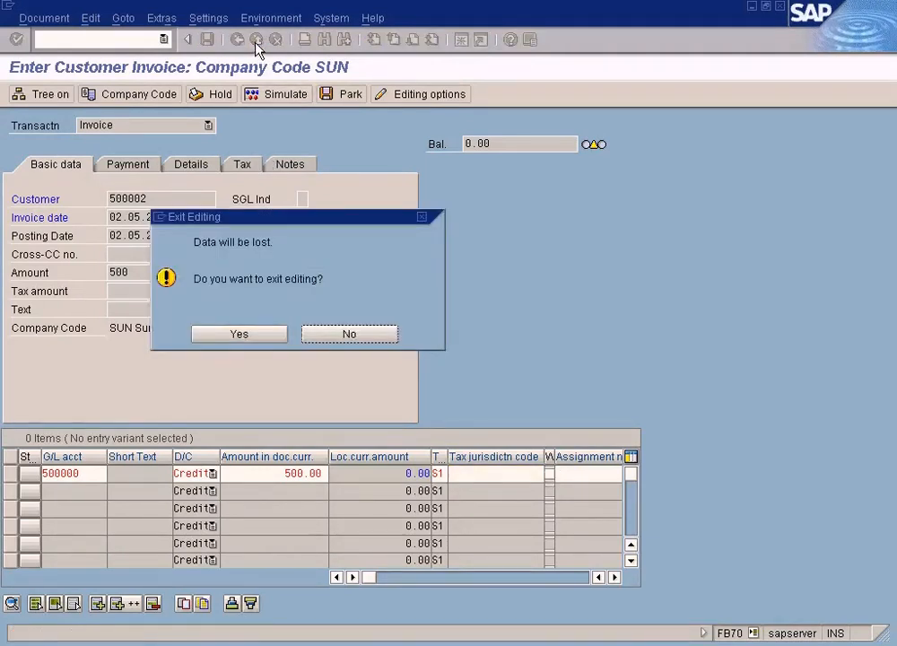
left_click(253, 332)
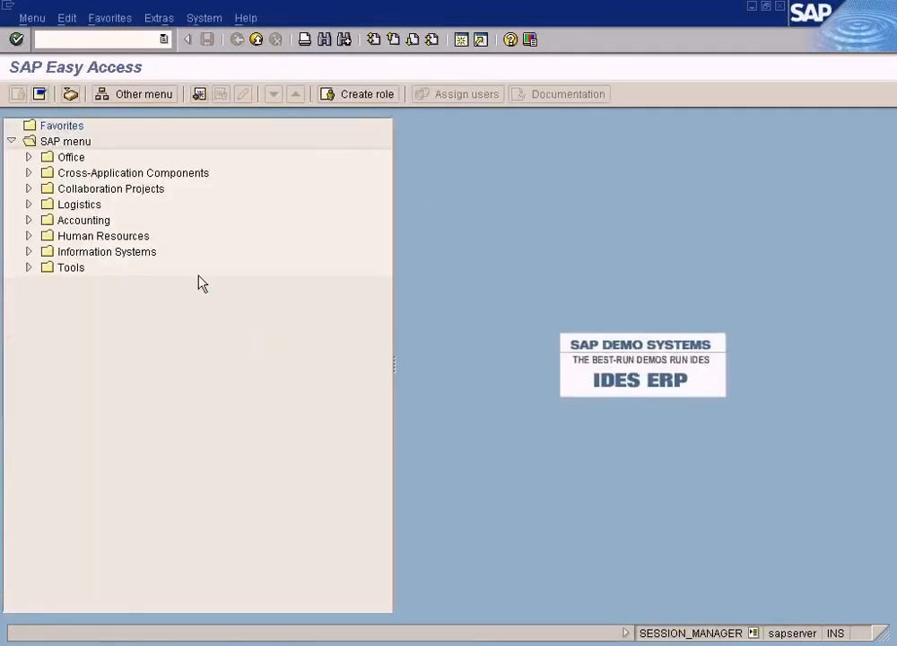
Start a new customer invoice through transaction FB70 with a blank tax code, and select Customer C from company code SUN
type("fb70")
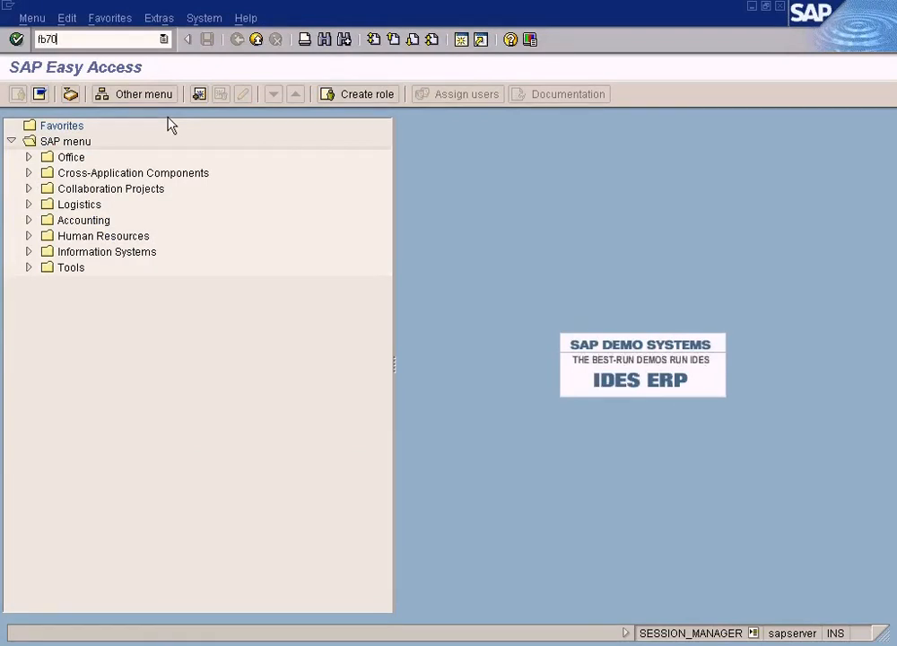
key("Return")
left_click(308, 293)
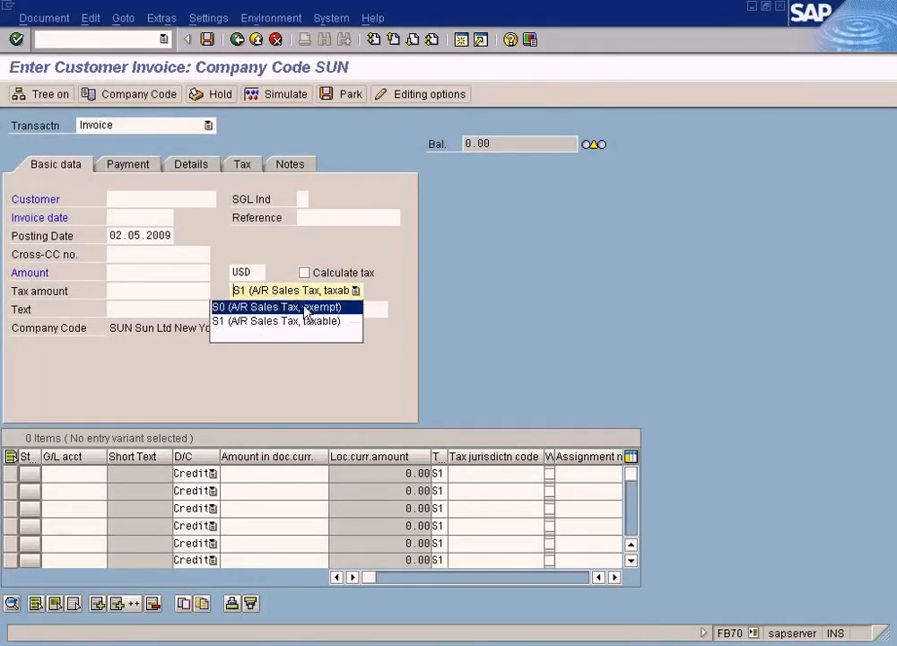
left_click(292, 336)
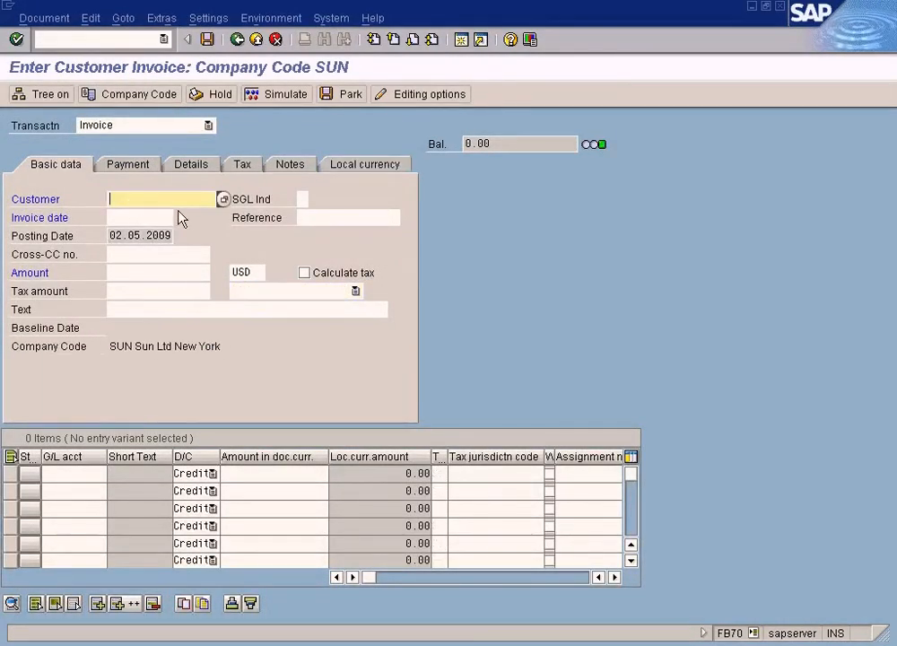
left_click(223, 199)
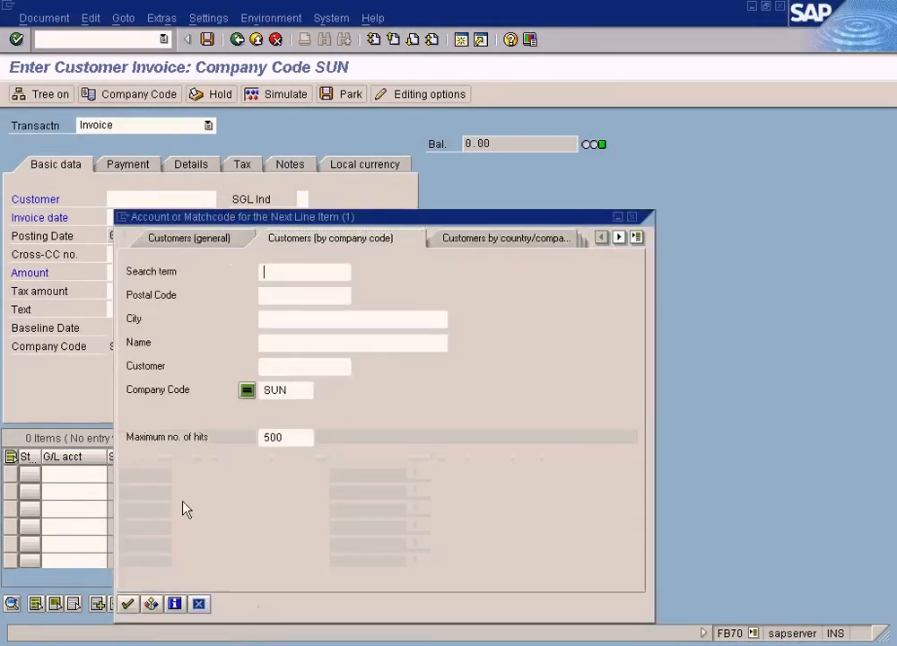
left_click(131, 599)
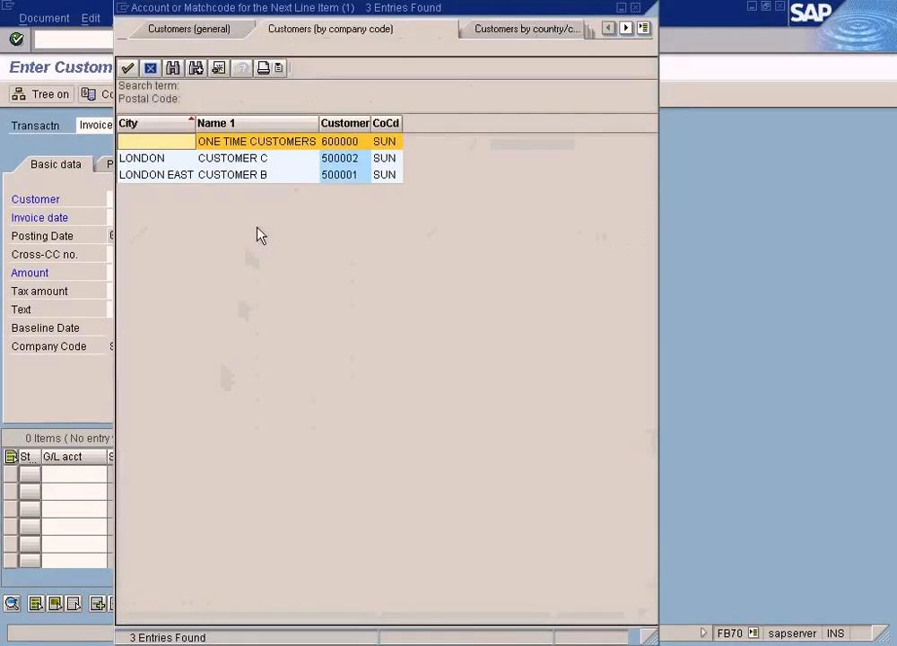
double_click(308, 161)
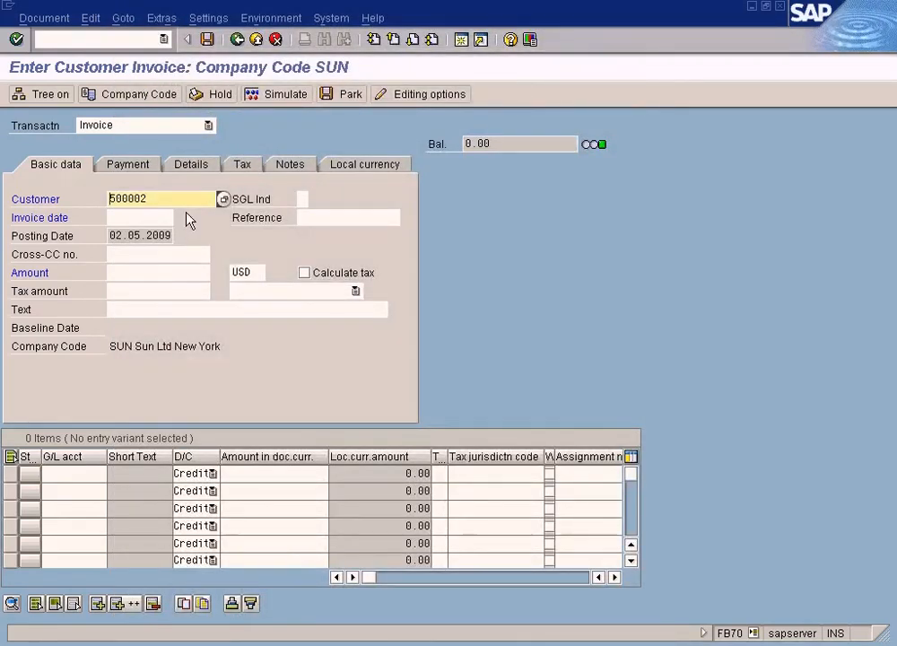
Set the invoice date to 02.05.2009, matching the posting date, and the amount to 500 USD
left_click(148, 217)
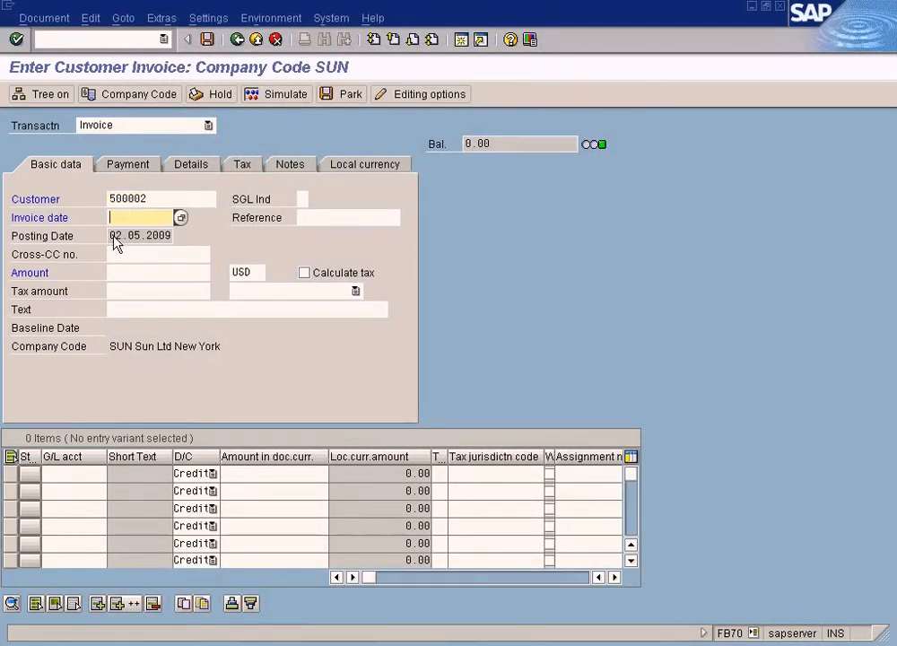
left_click_drag(115, 234, 177, 235)
key("ctrl+c")
left_click(151, 222)
key("ctrl+v")
left_click(158, 280)
type("500")
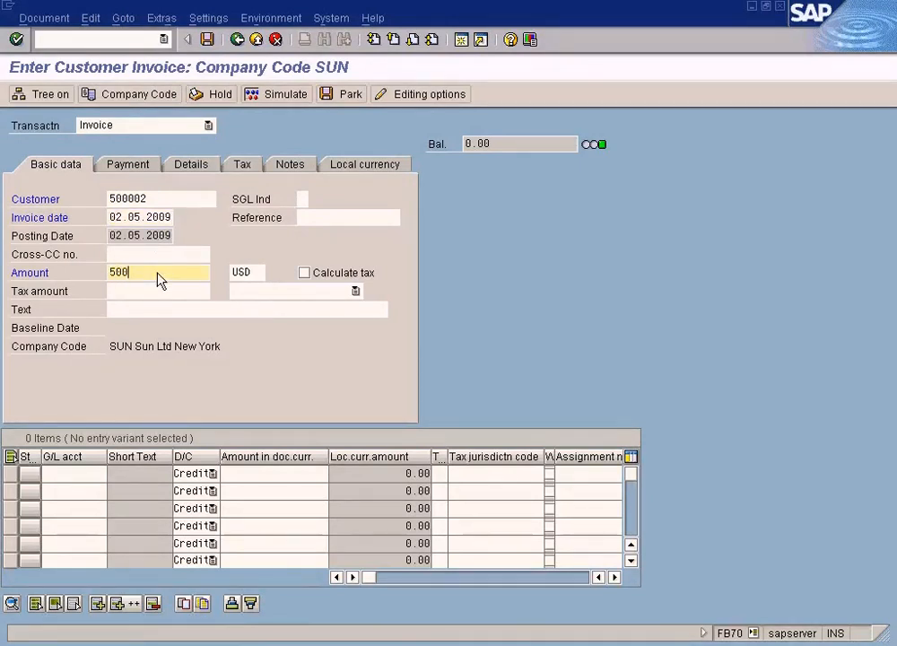
Enter the first line item with the Sales - Laptop G/L account and a credit amount of 500, and validate the entry
left_click(101, 476)
left_click(114, 474)
left_click(23, 626)
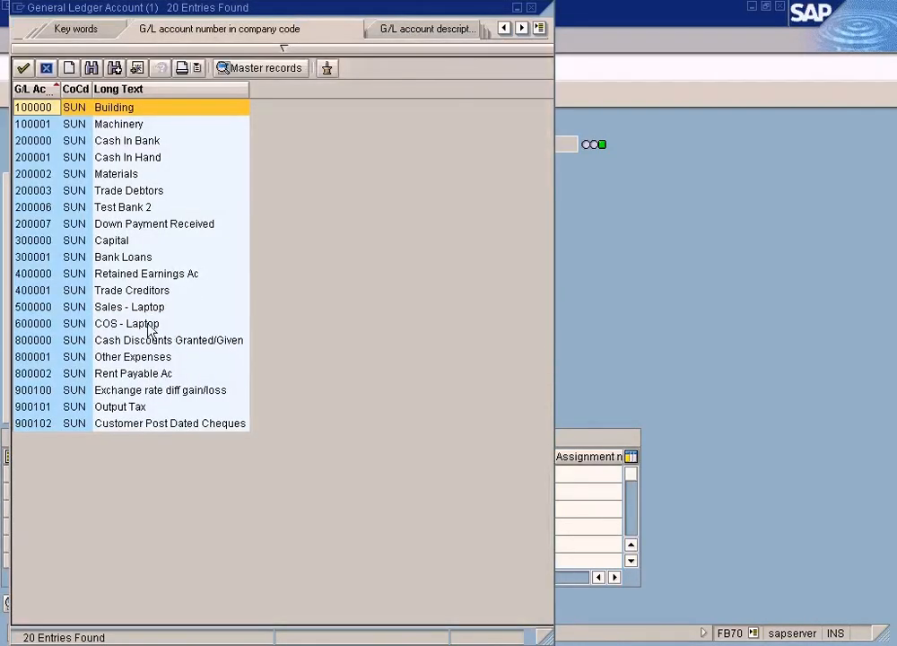
double_click(135, 307)
left_click(274, 479)
type("500")
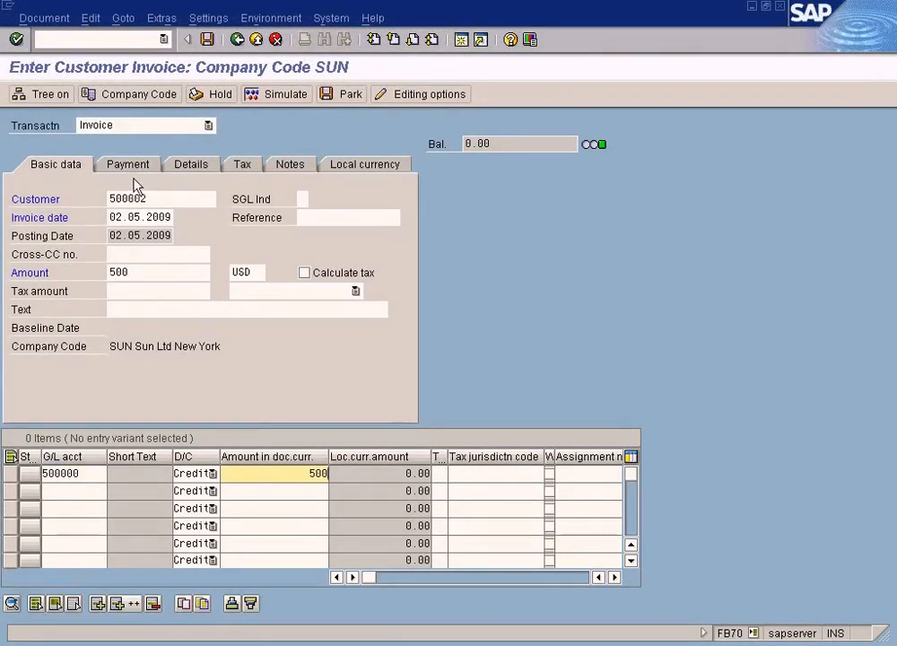
key("Return")
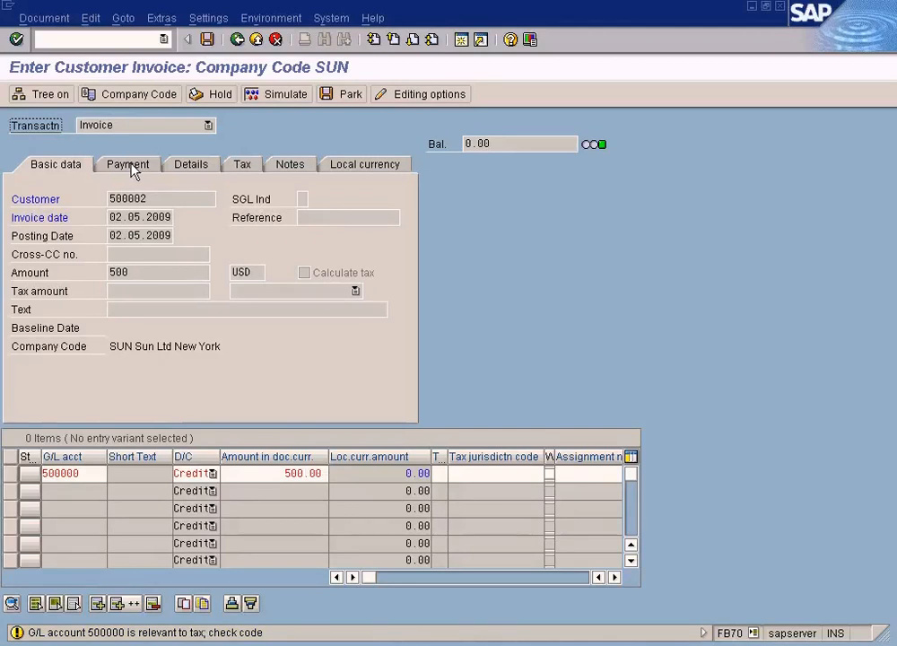
Review the invoice's payment terms and baseline date, and post the invoice
left_click(130, 166)
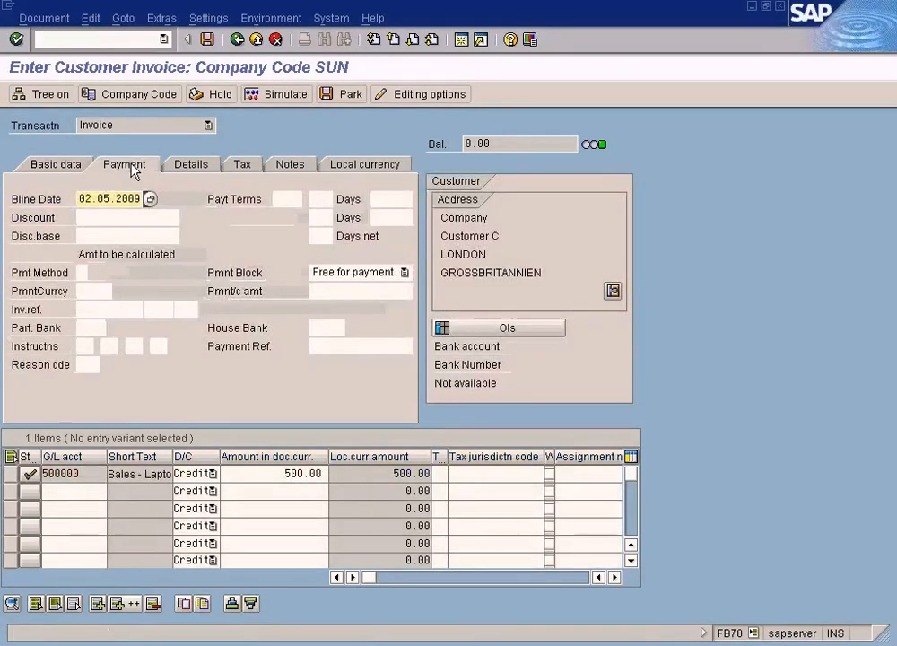
left_click(283, 199)
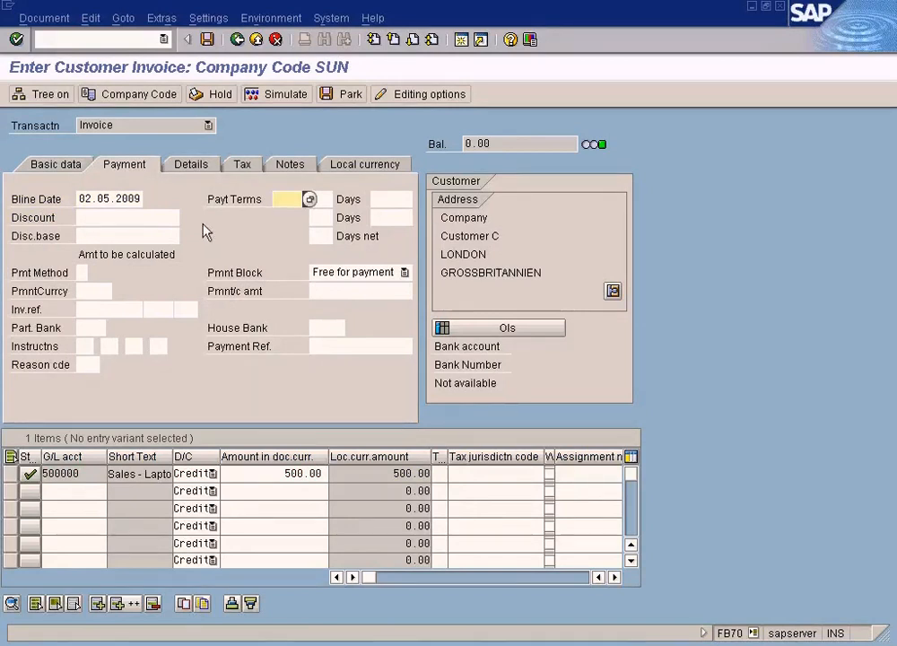
left_click(63, 165)
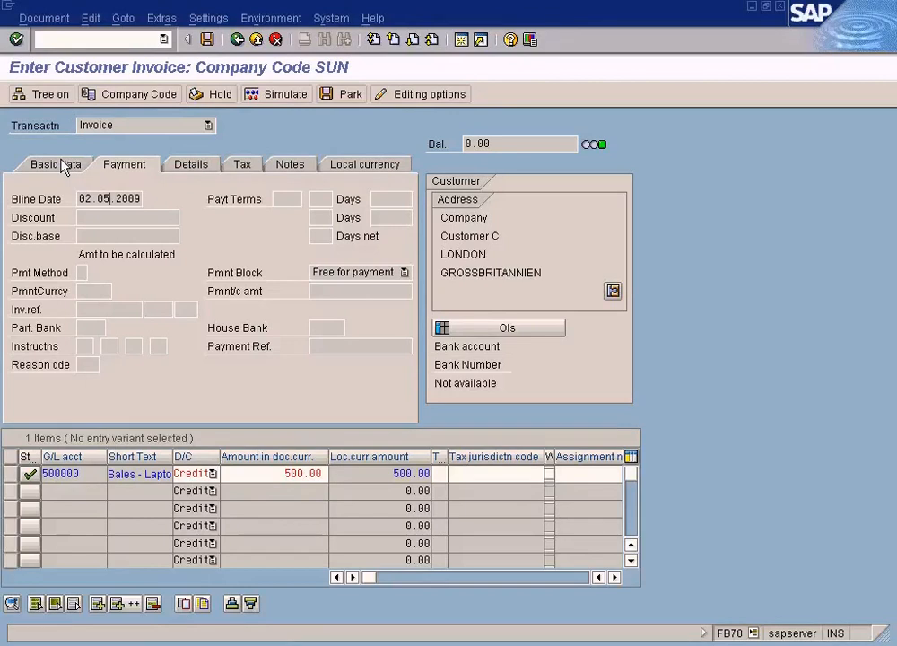
left_click(63, 165)
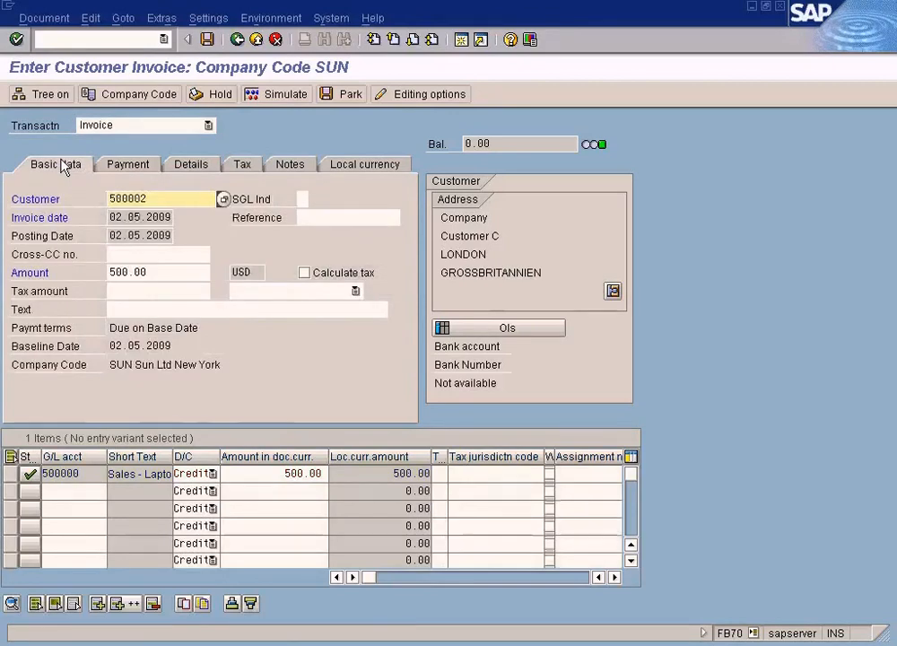
left_click(209, 42)
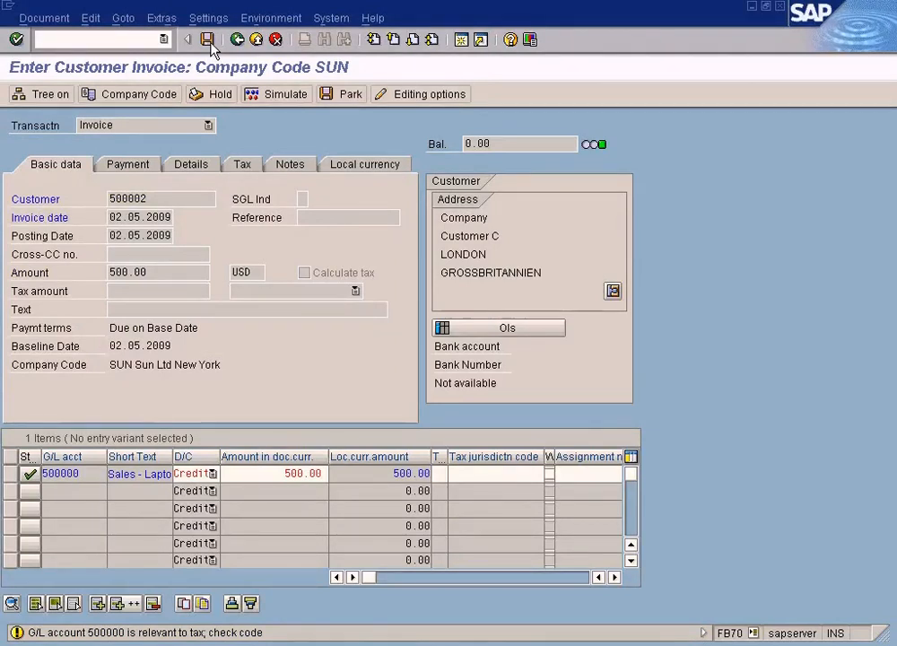
left_click(208, 41)
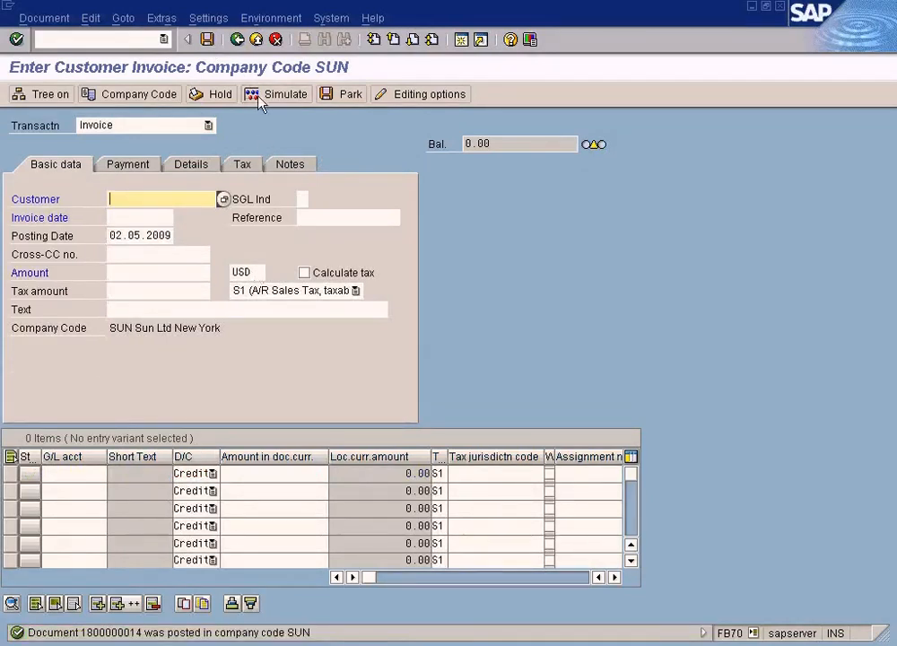
Exit invoice entry and open Dunning under Financial Accounting, Accounts Receivable, Periodic Processing
left_click(257, 39)
left_click(255, 334)
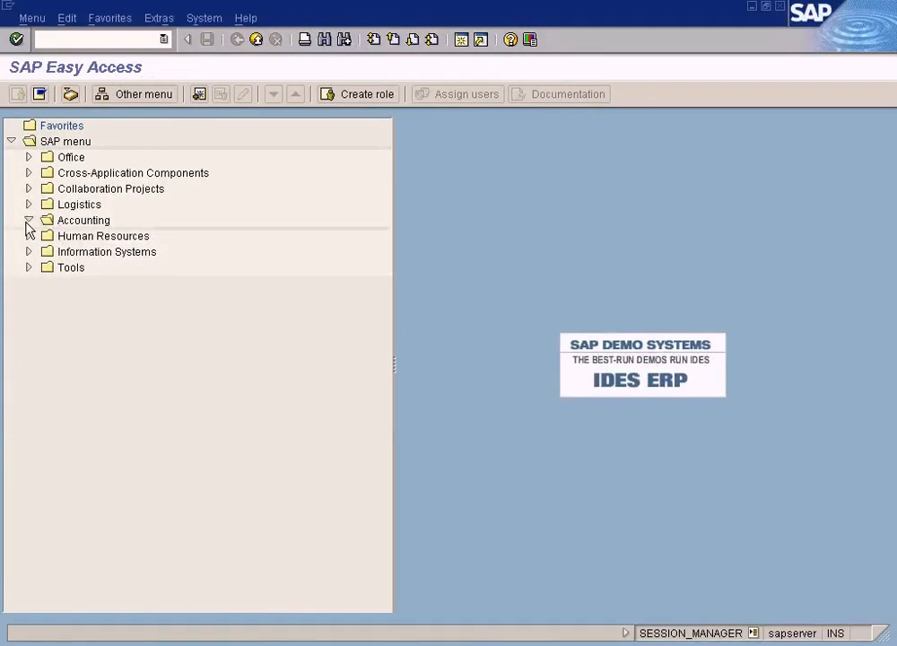
left_click(28, 220)
left_click(46, 236)
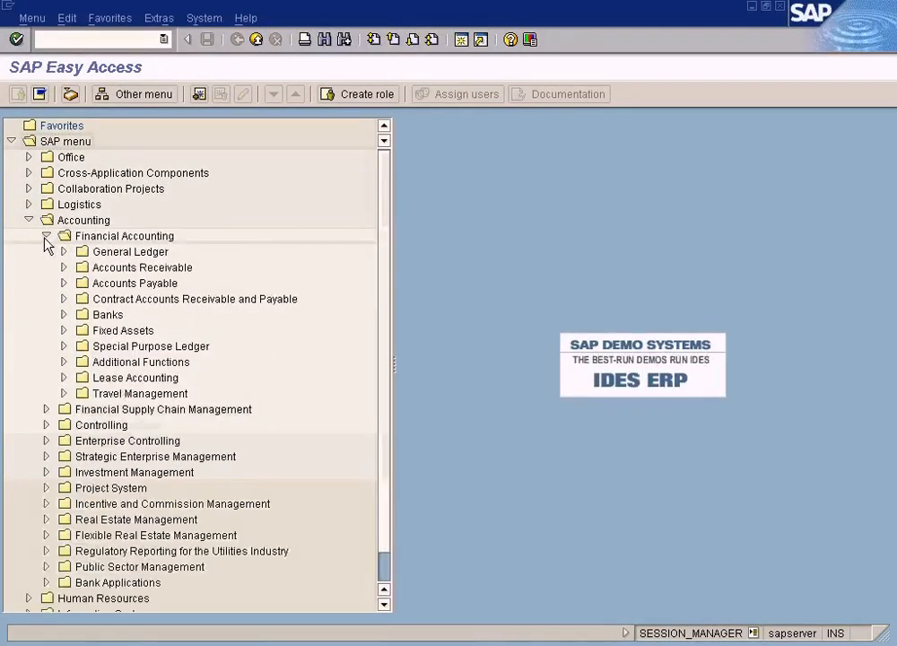
left_click(63, 268)
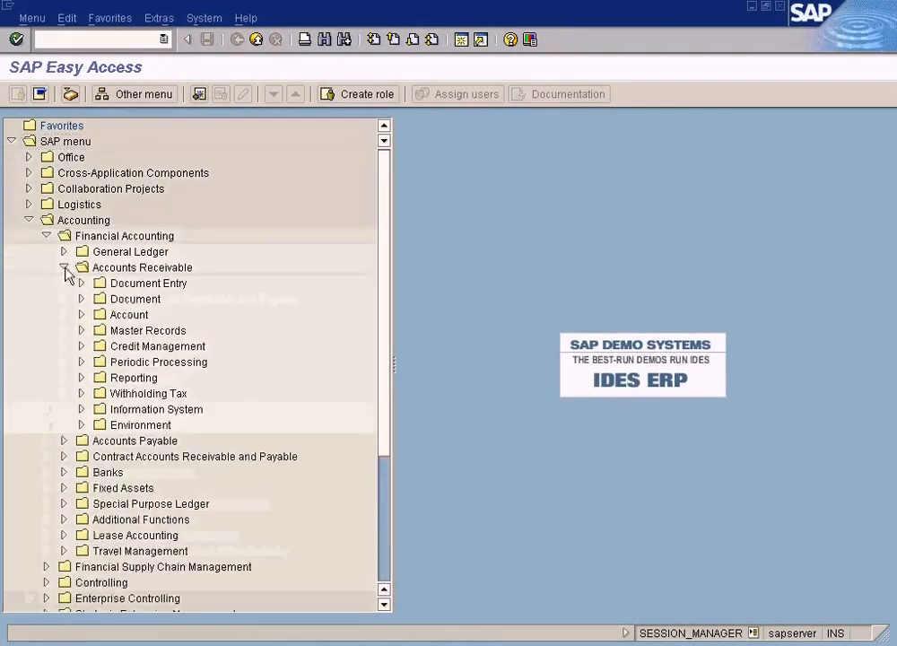
left_click(81, 362)
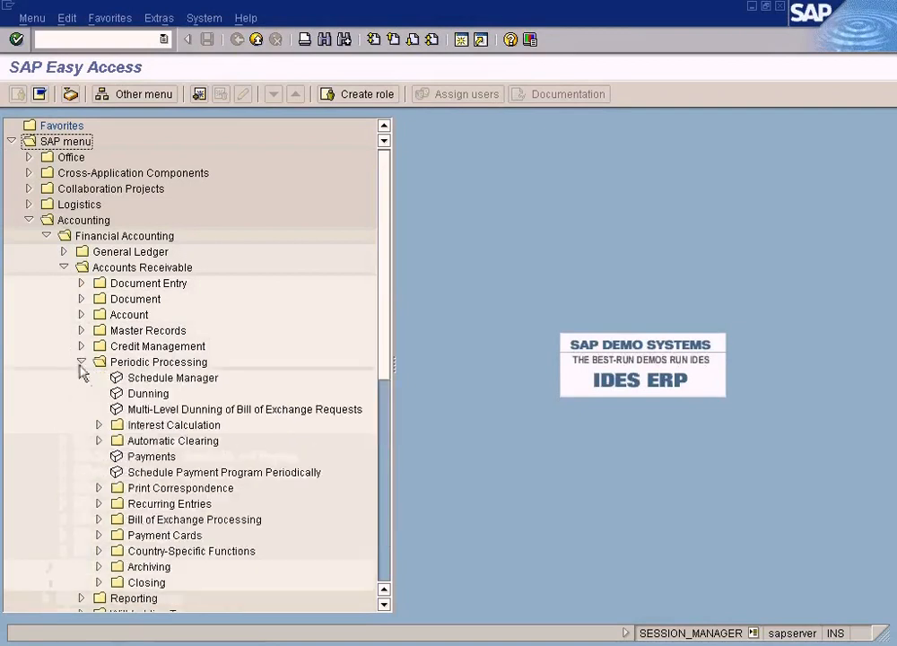
left_click(139, 393)
left_click(86, 225)
left_click(90, 235)
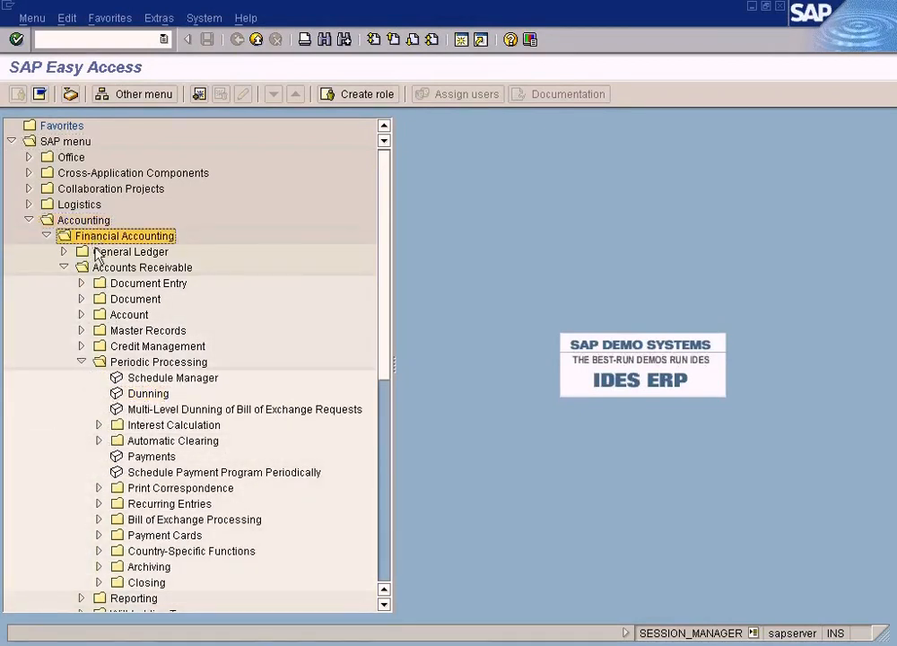
left_click(97, 268)
left_click(158, 362)
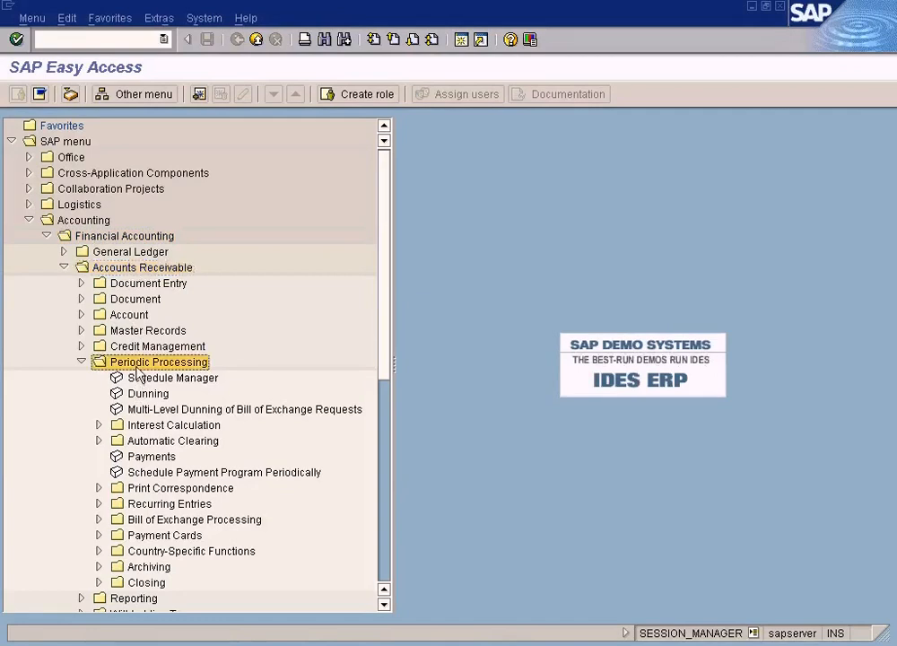
double_click(135, 395)
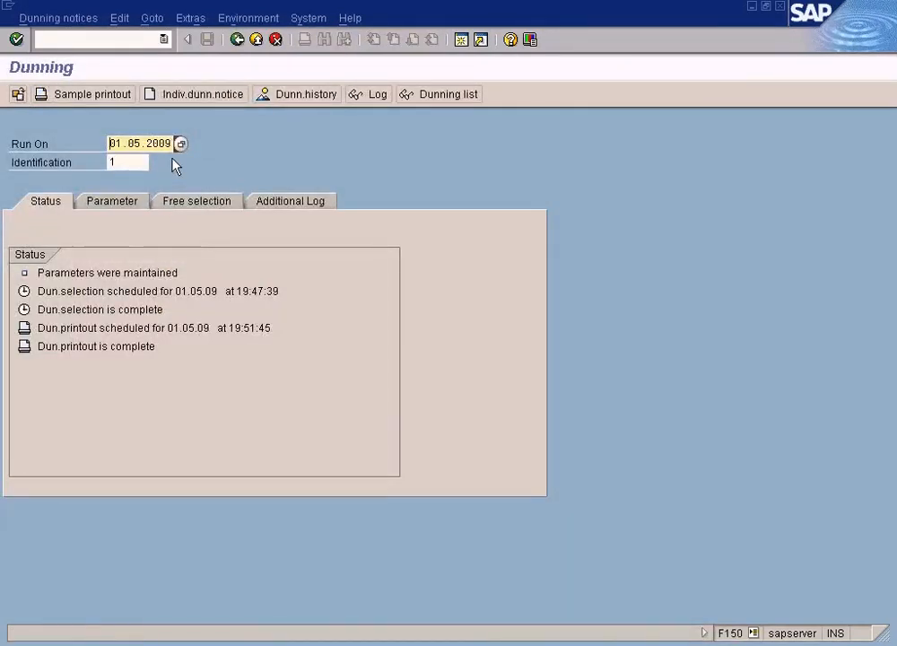
Set the dunning run date to 01.05.2009 and the run identification to 2
left_click(143, 163)
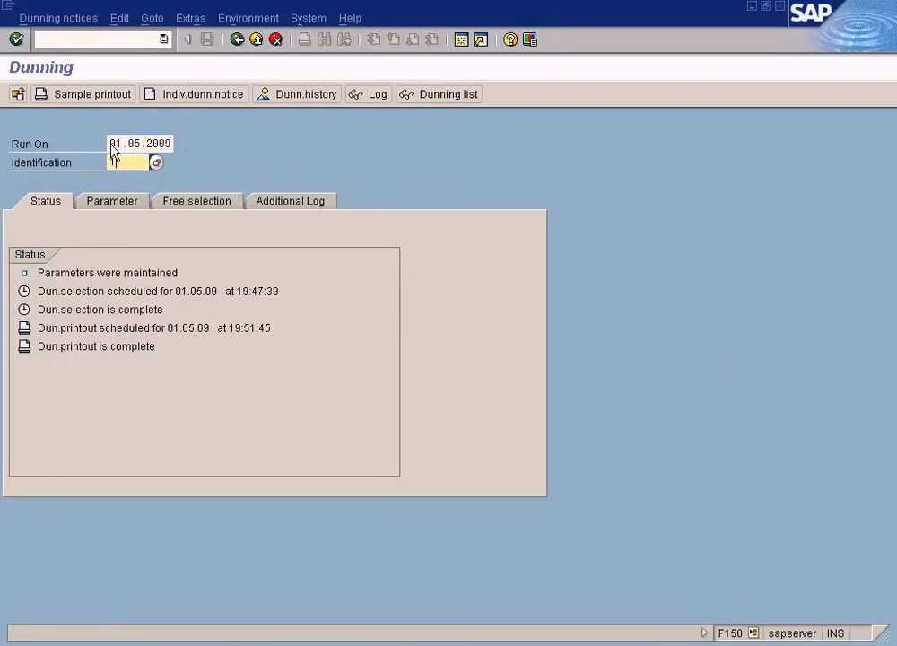
left_click(112, 143)
key("Delete")
key("Delete")
key("Delete")
key("Delete")
key("Delete")
key("Delete")
key("Delete")
key("Delete")
key("Delete")
key("Delete")
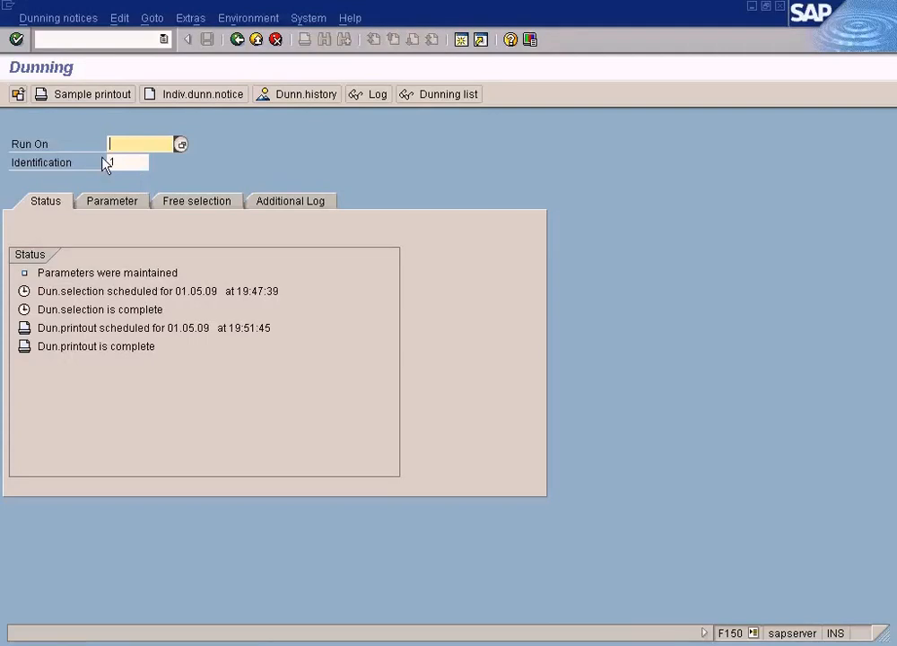
left_click(134, 167)
key("BackSpace")
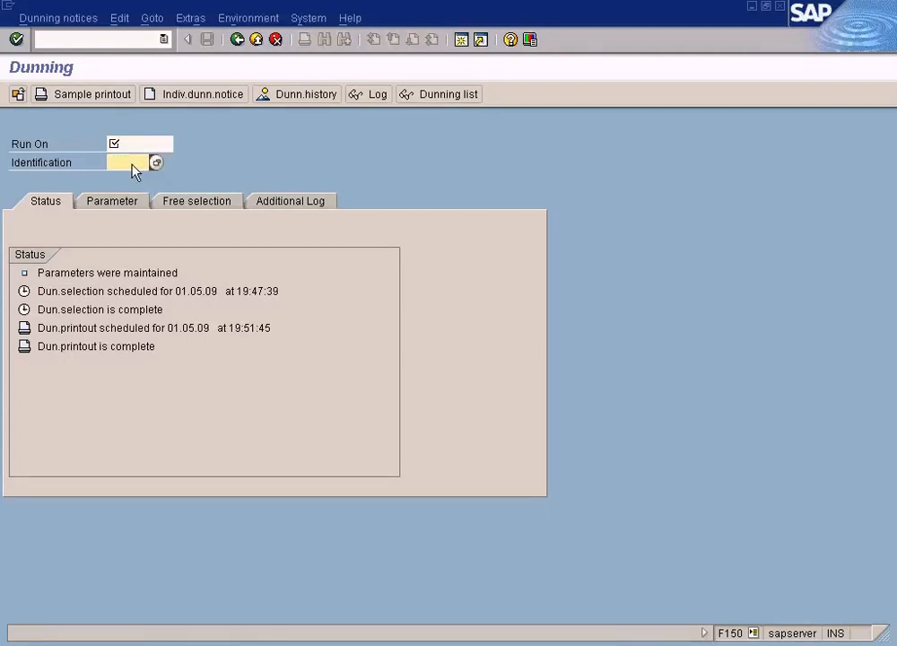
left_click(129, 146)
type("01.05.2009")
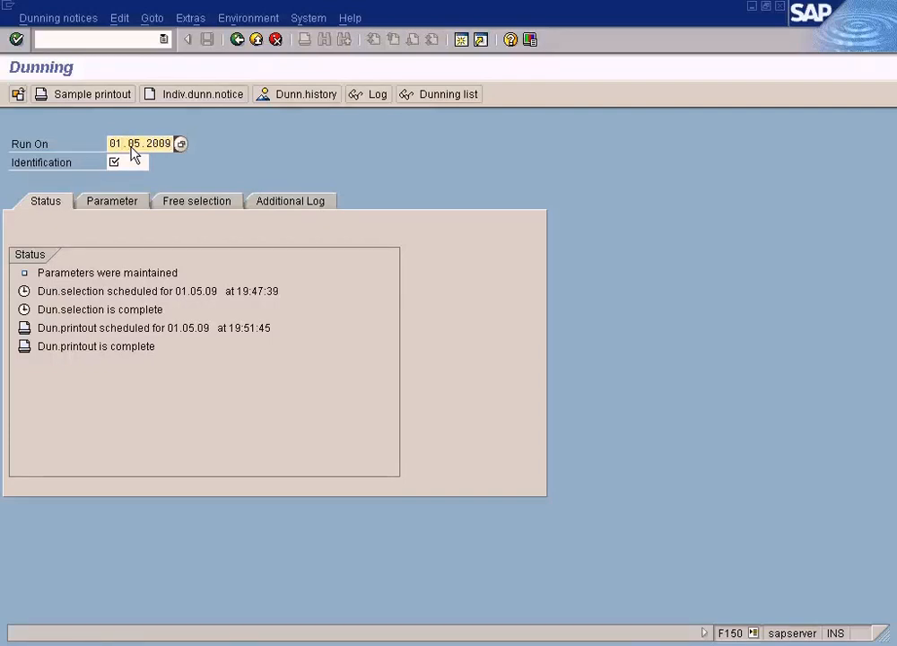
left_click(132, 167)
type("2")
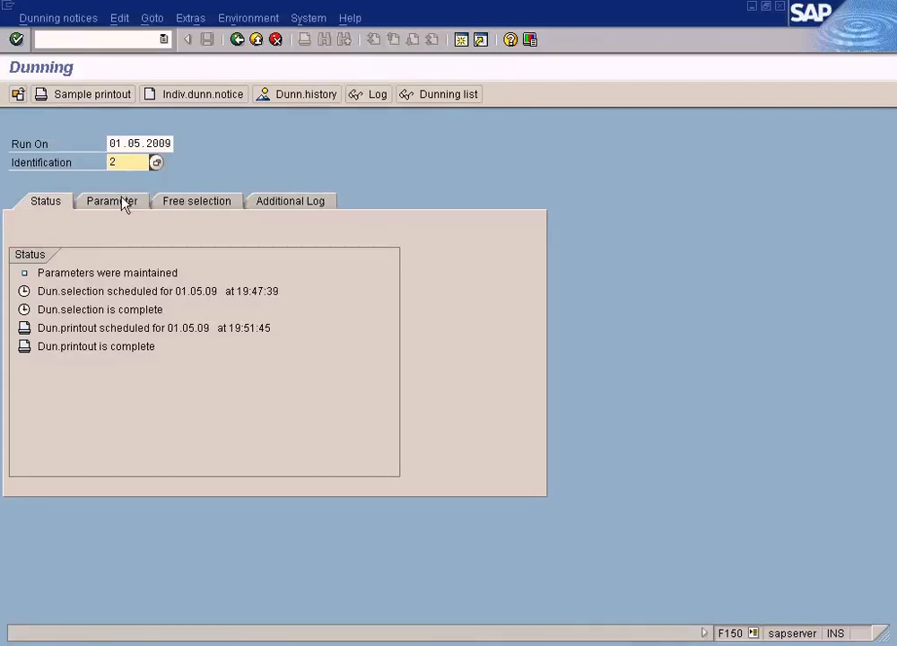
Open the dunning run's parameters and clear the prefilled dunning date, document posting date, company code and customer
left_click(123, 201)
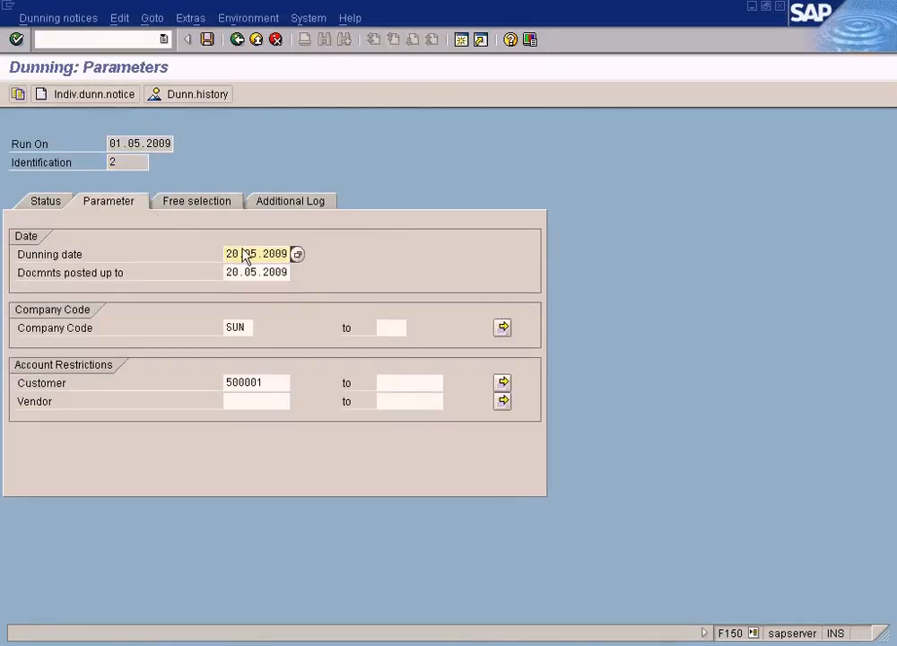
left_click_drag(231, 260, 320, 260)
key("Delete")
key("Tab")
key("Delete")
key("Tab")
key("Delete")
key("Tab")
key("Tab")
key("Tab")
key("Delete")
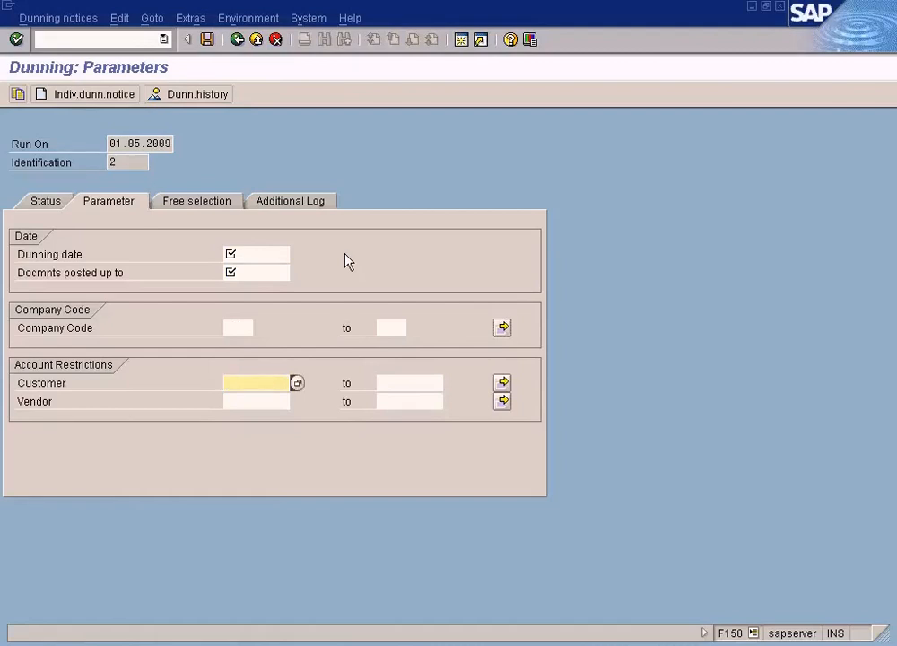
left_click(263, 255)
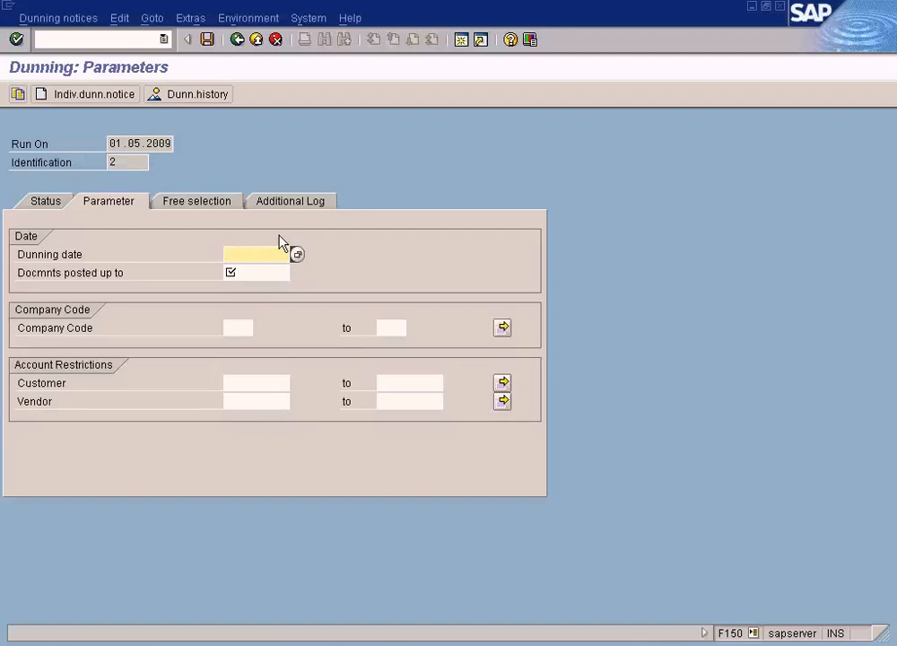
Set both the dunning date and the documents posted up to date to 02.05.2009
key("F4")
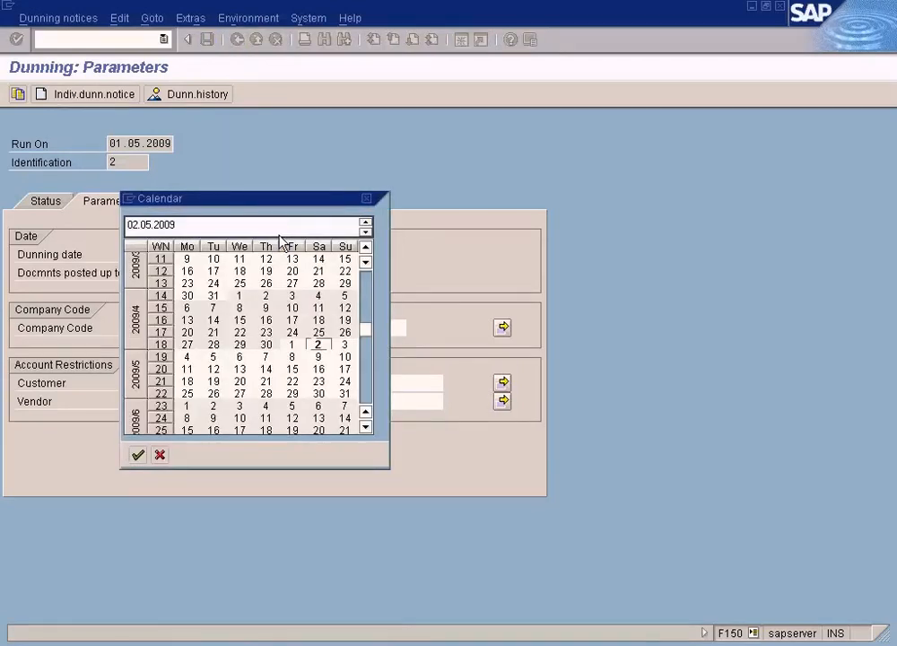
key("Return")
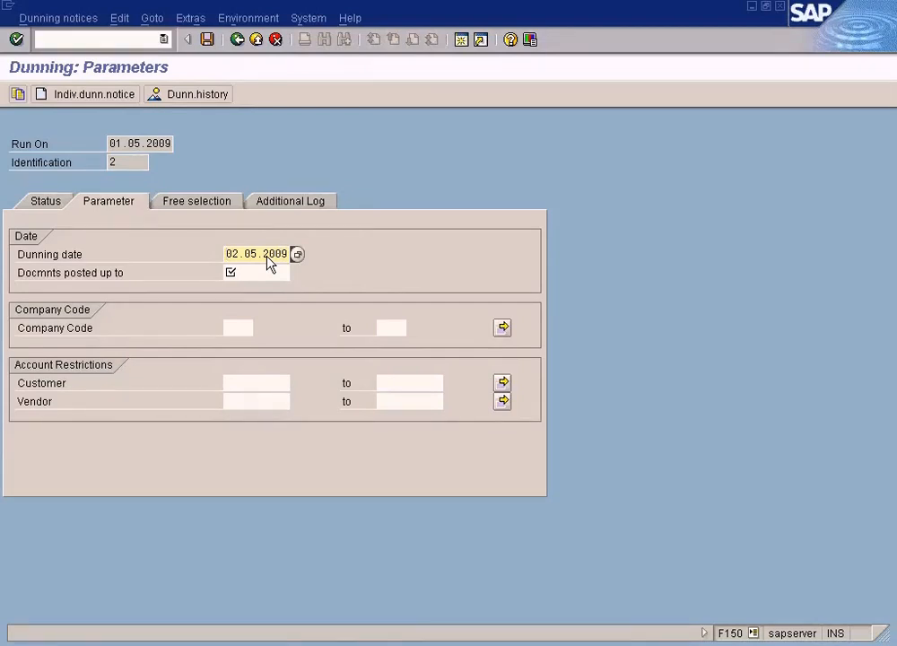
left_click(256, 276)
type("02.05.2009")
Compare the run date with the dunning date and the documents posted up to date
left_click(238, 254)
double_click(116, 147)
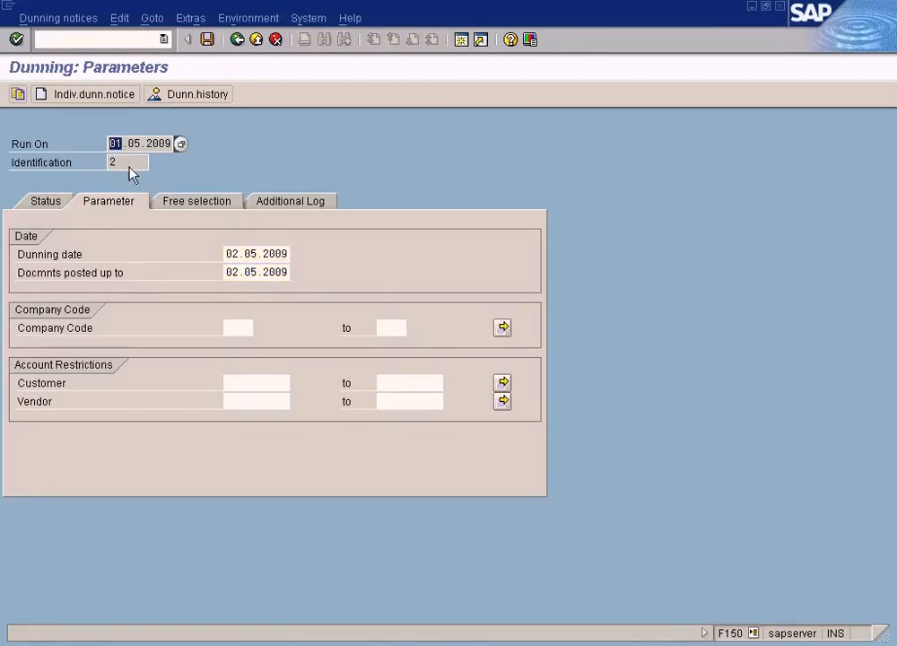
left_click(127, 151)
left_click(260, 255)
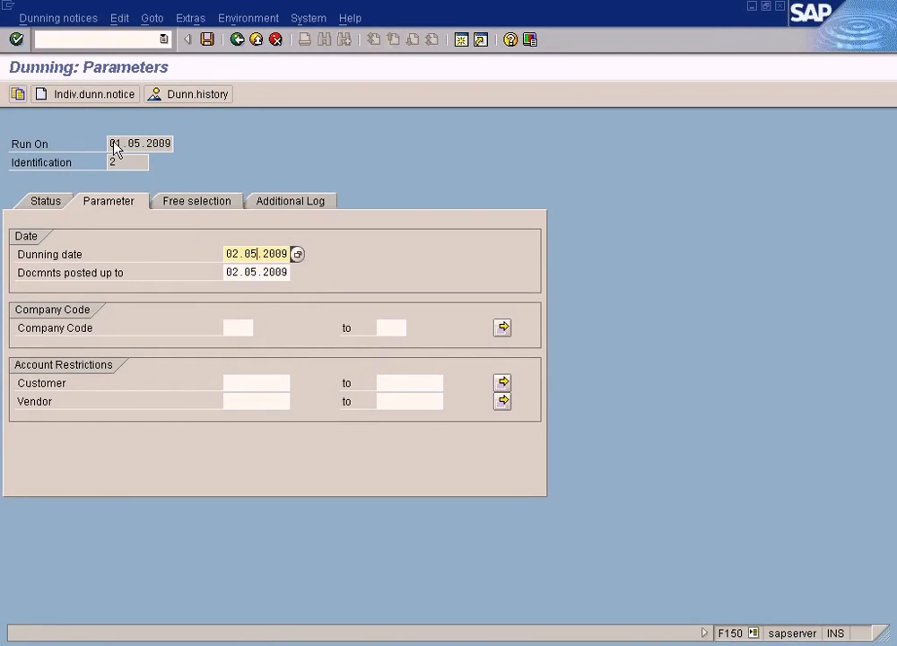
left_click_drag(112, 143, 168, 154)
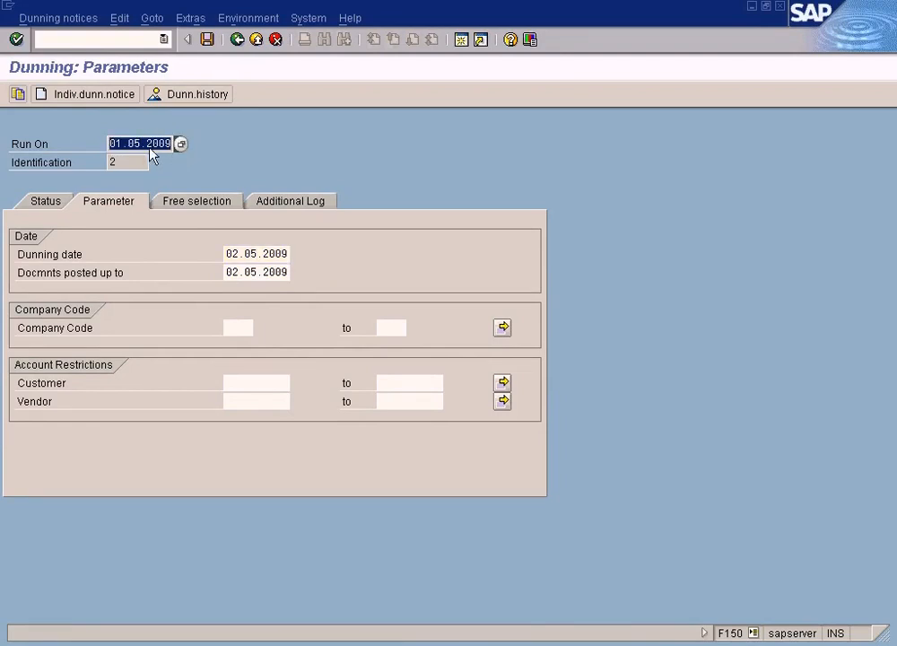
left_click(250, 258)
key("Down")
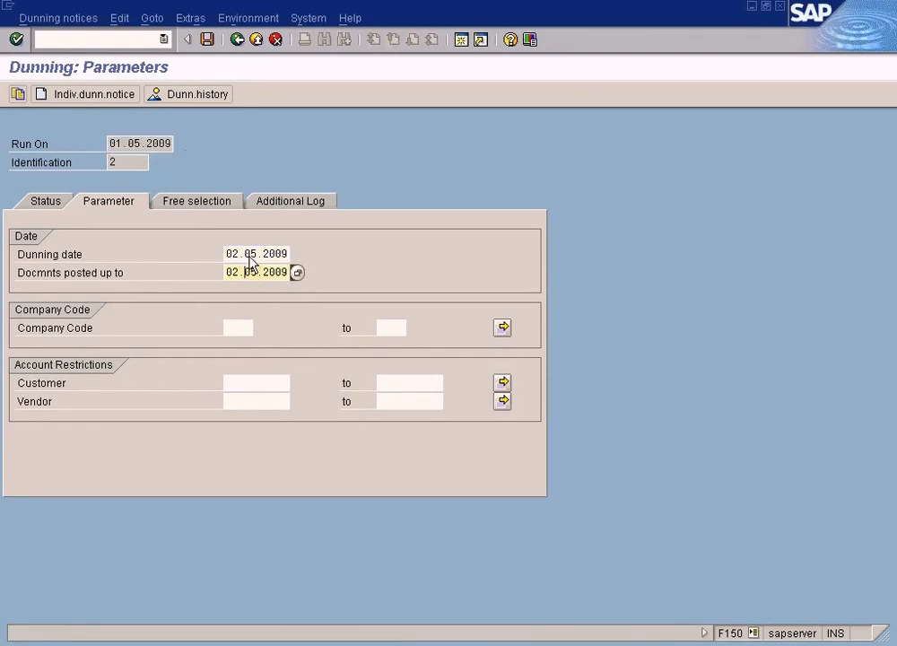
left_click(252, 256)
left_click(240, 274)
left_click(234, 254)
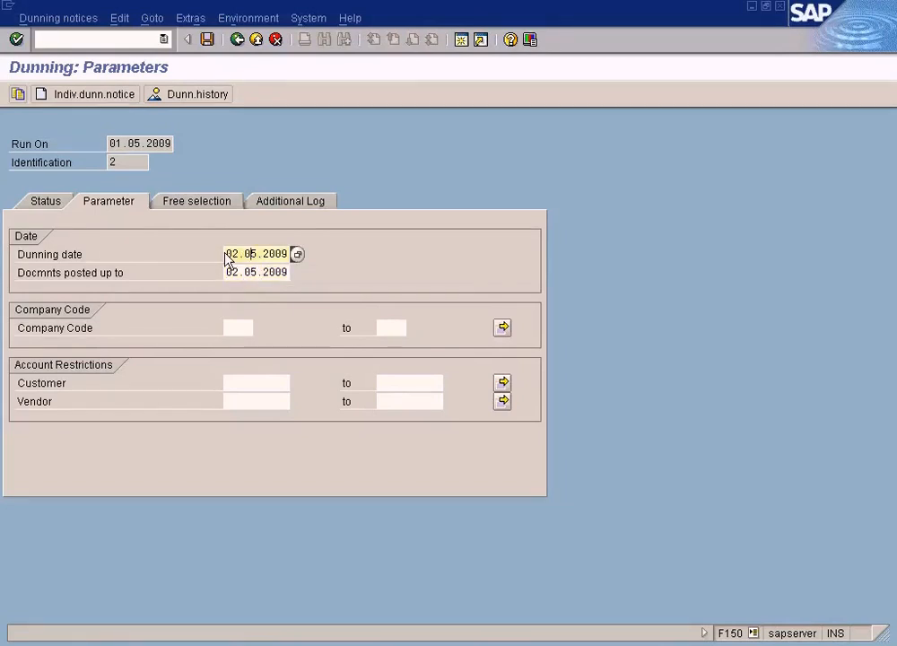
left_click_drag(224, 255, 303, 257)
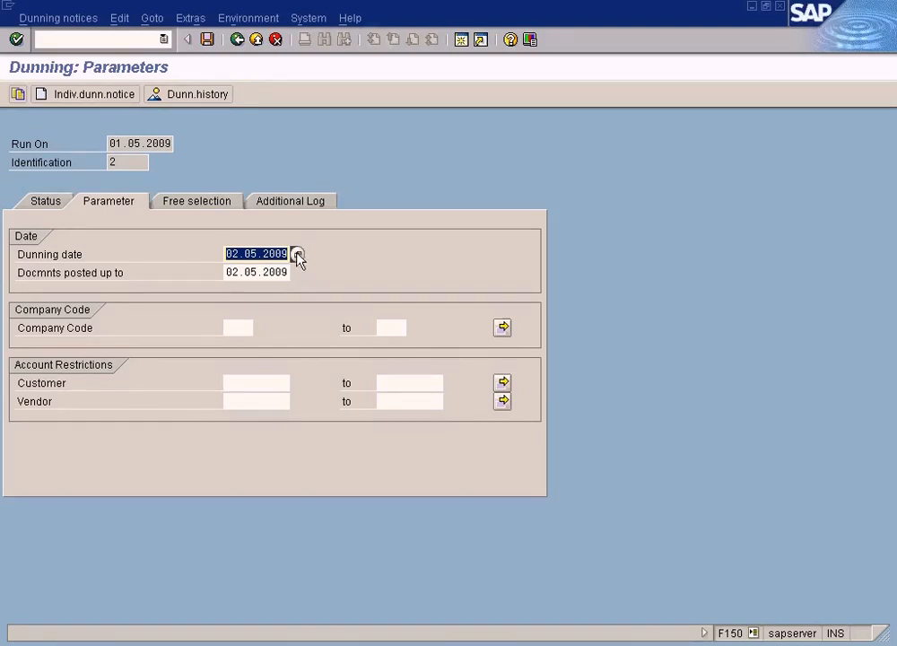
left_click_drag(231, 260, 280, 257)
Restrict the dunning run to company code SUN and to Customer C, found by searching that company code's customers
left_click(243, 328)
type("sur")
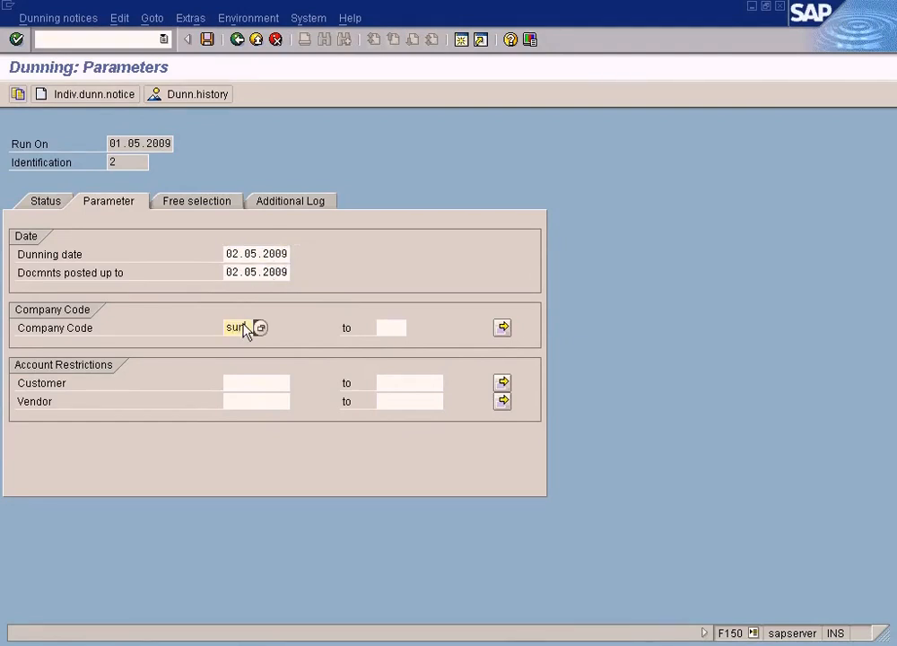
left_click(260, 386)
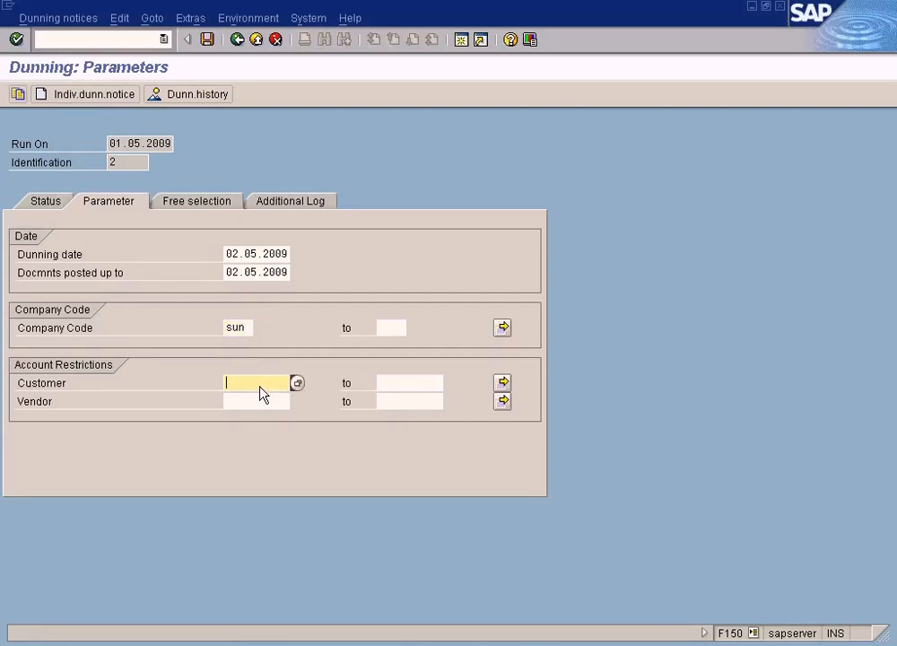
left_click(298, 385)
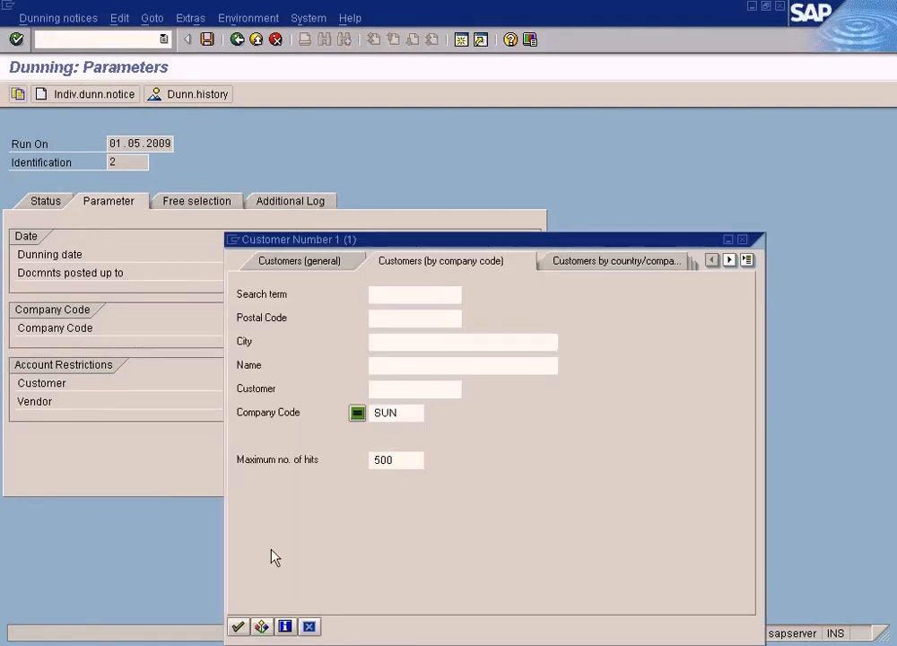
left_click(241, 627)
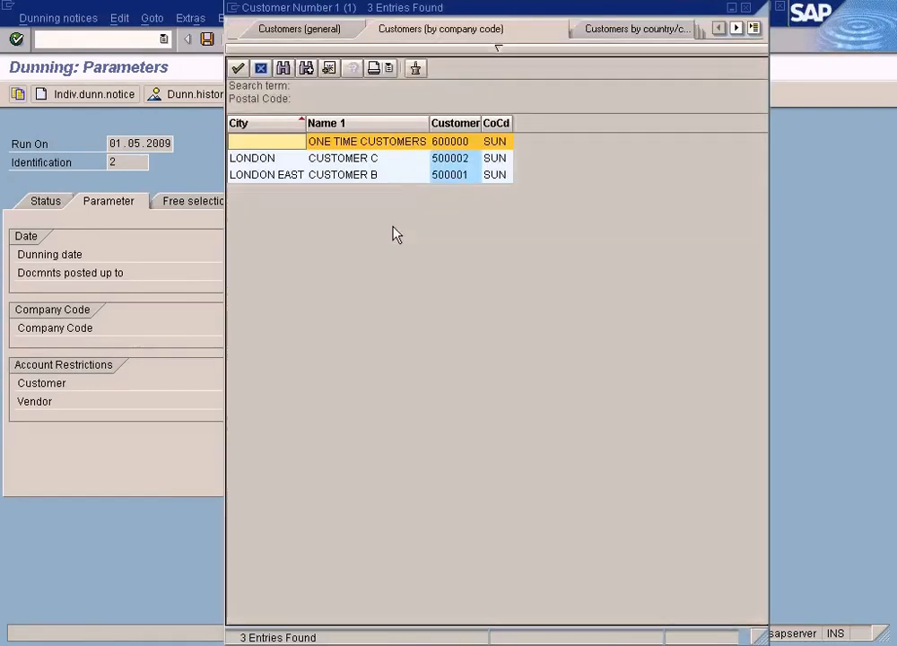
double_click(396, 162)
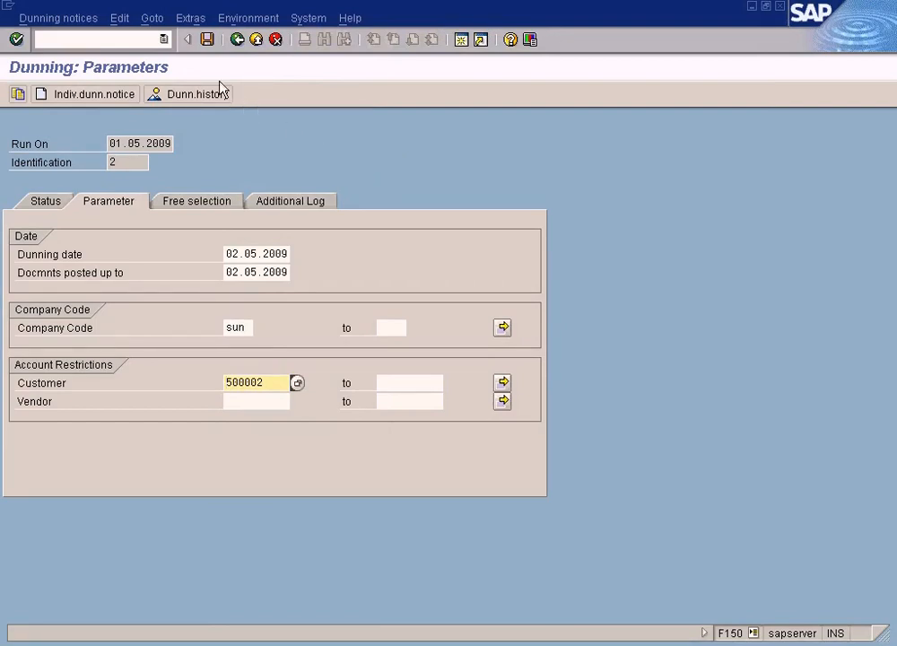
Review the free selection and additional log settings, and save the dunning run's parameters
left_click(199, 209)
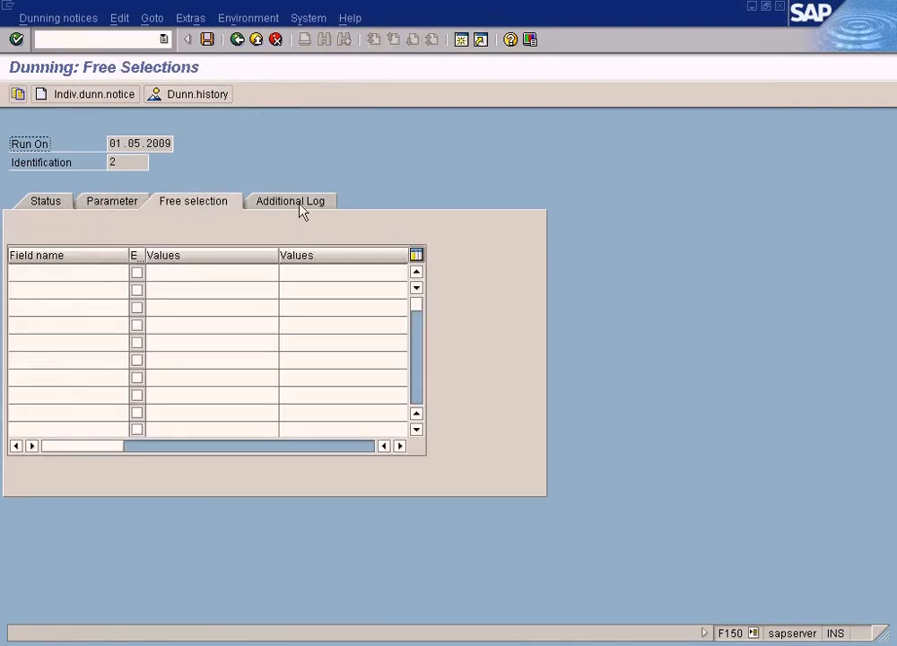
left_click(307, 206)
left_click(214, 203)
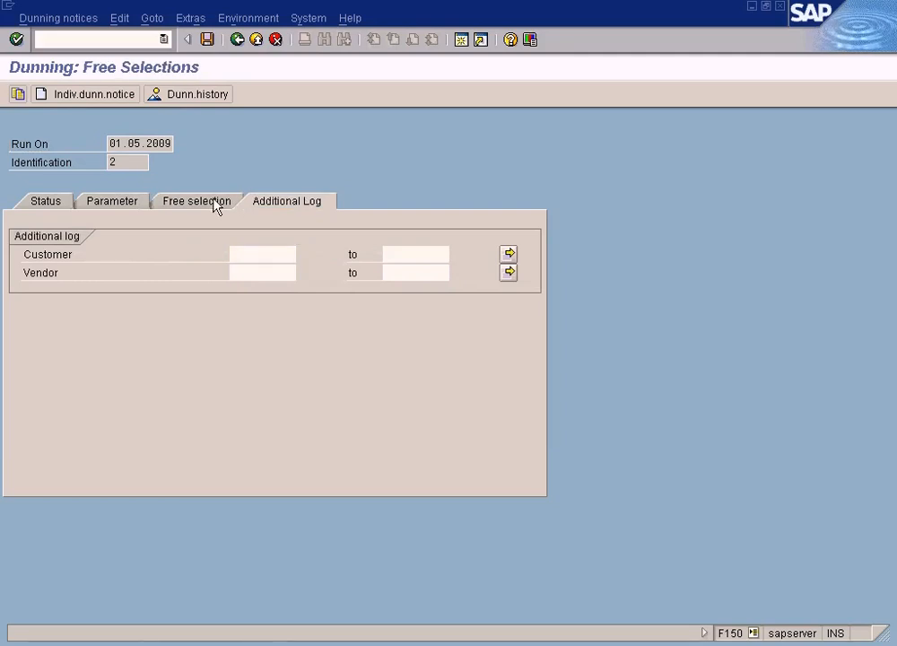
double_click(114, 274)
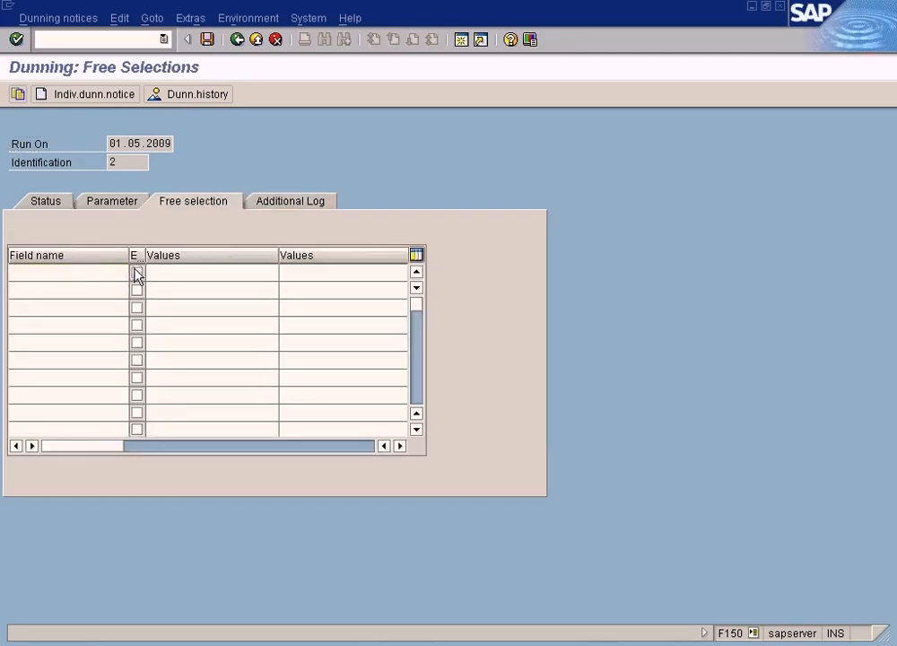
left_click(43, 234)
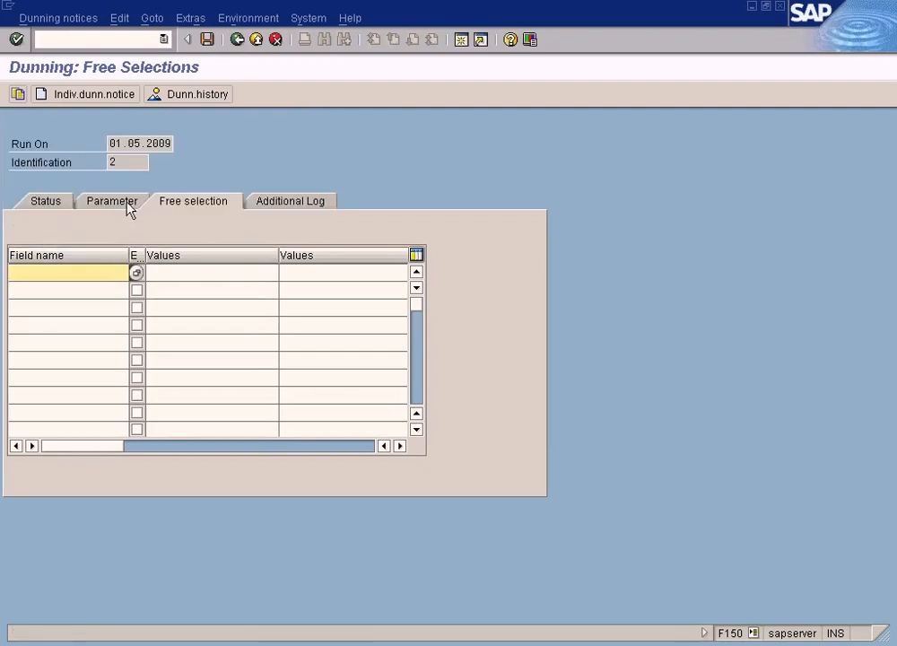
left_click(307, 204)
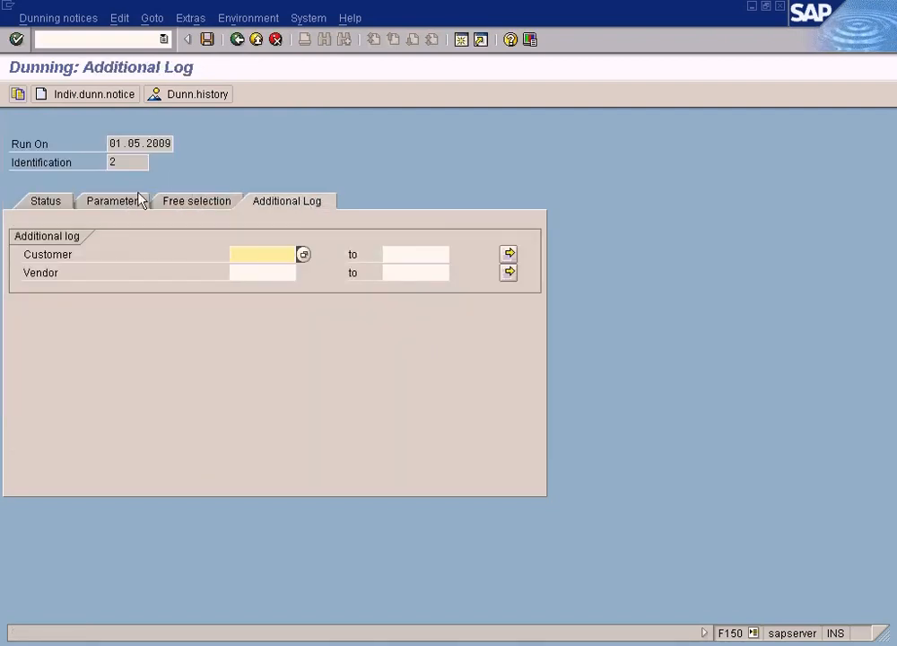
left_click(108, 204)
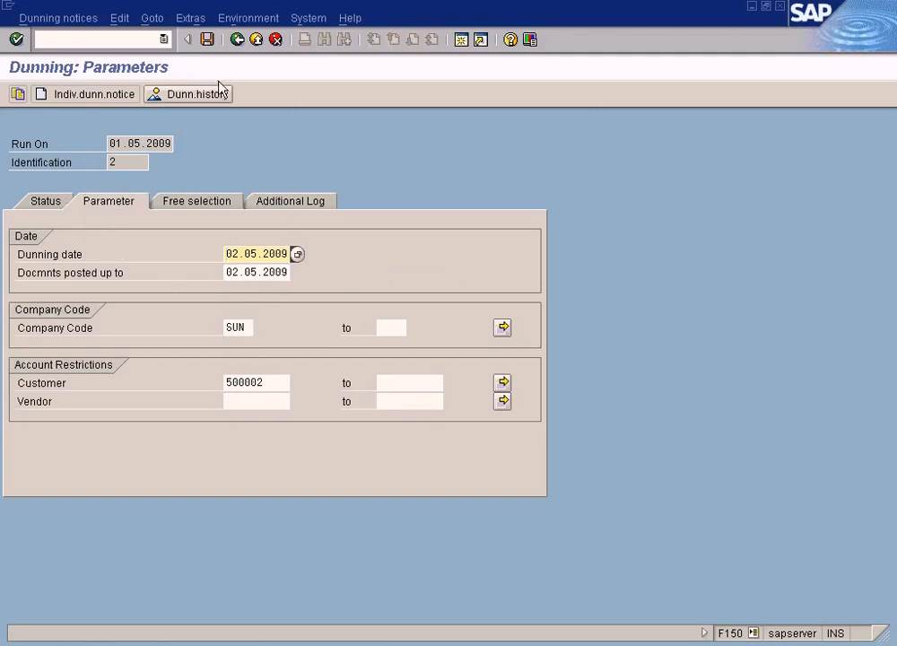
left_click(212, 43)
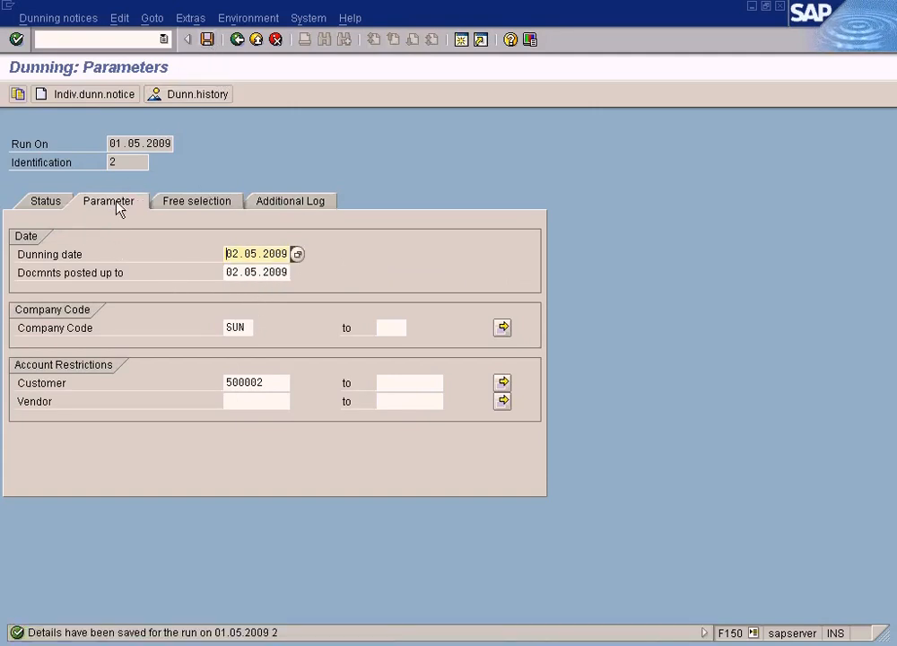
Schedule the dunning selection to start immediately with output device LP01 and no dunning printout
left_click(53, 206)
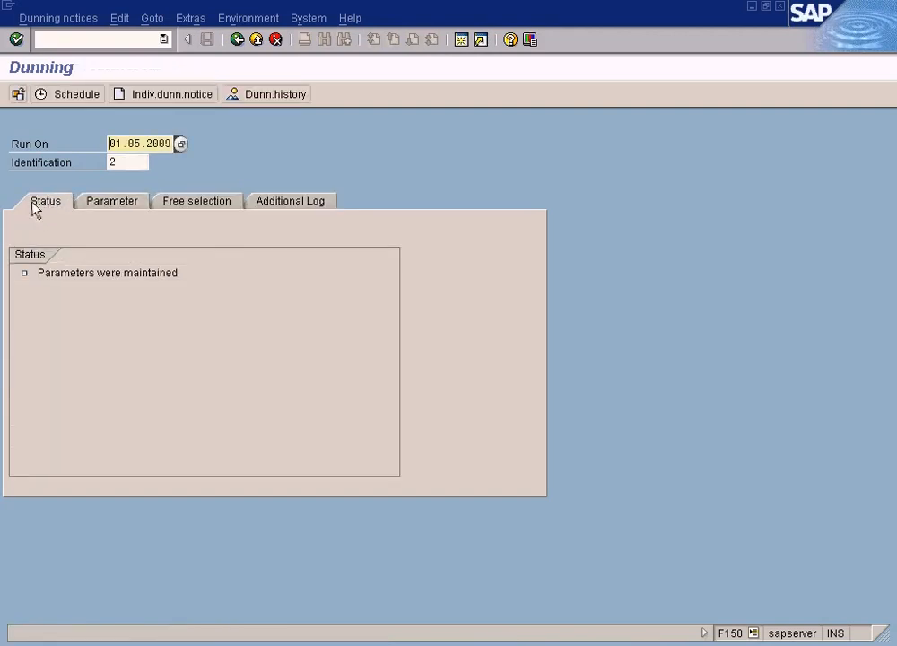
left_click(64, 95)
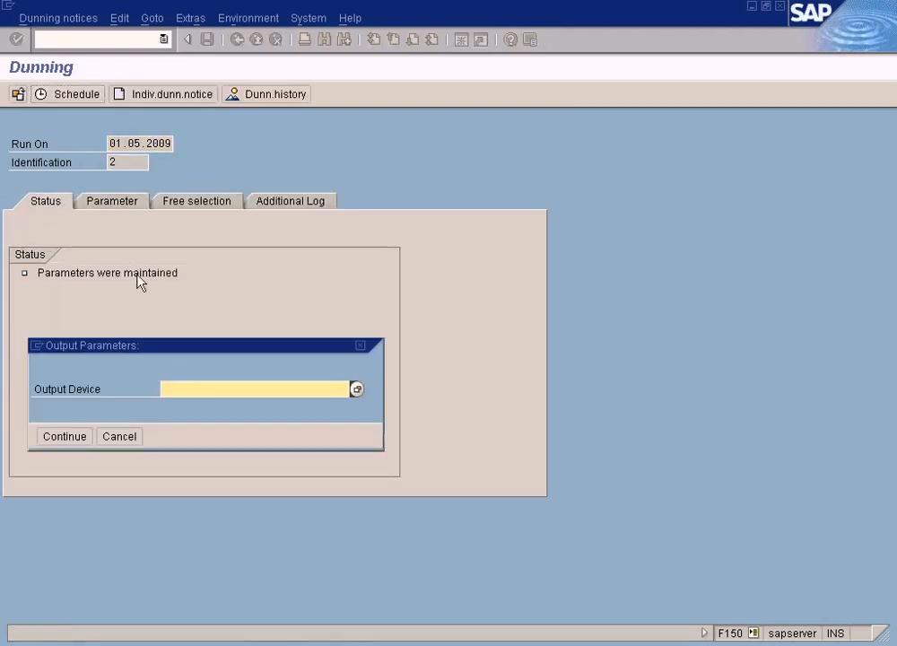
left_click(357, 391)
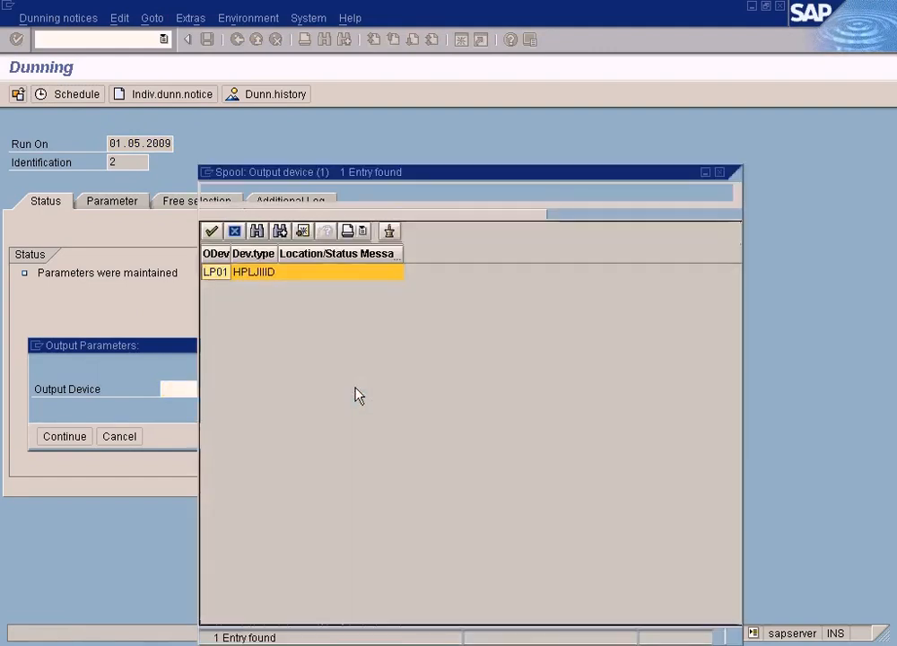
double_click(251, 275)
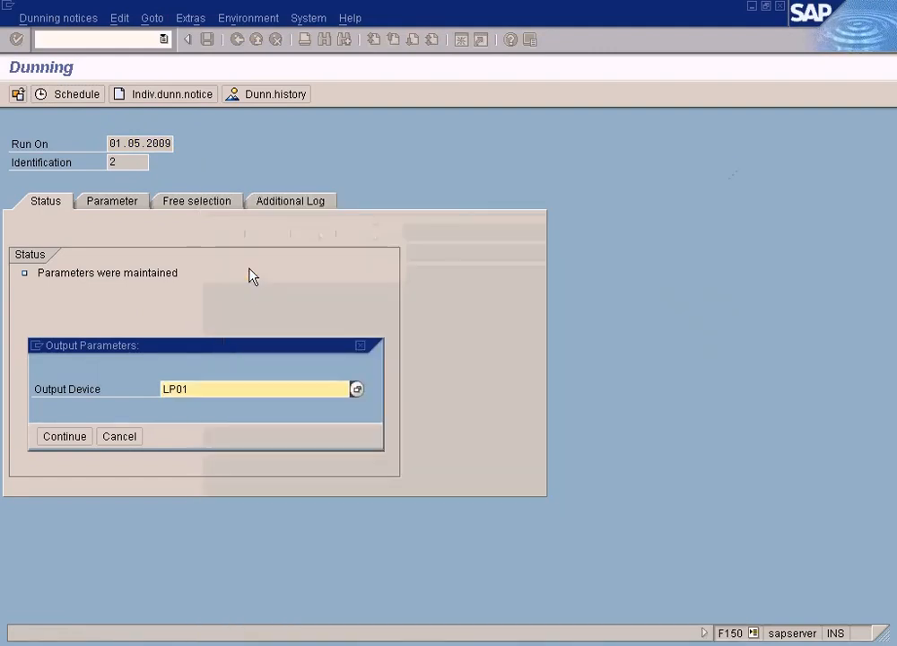
left_click(82, 437)
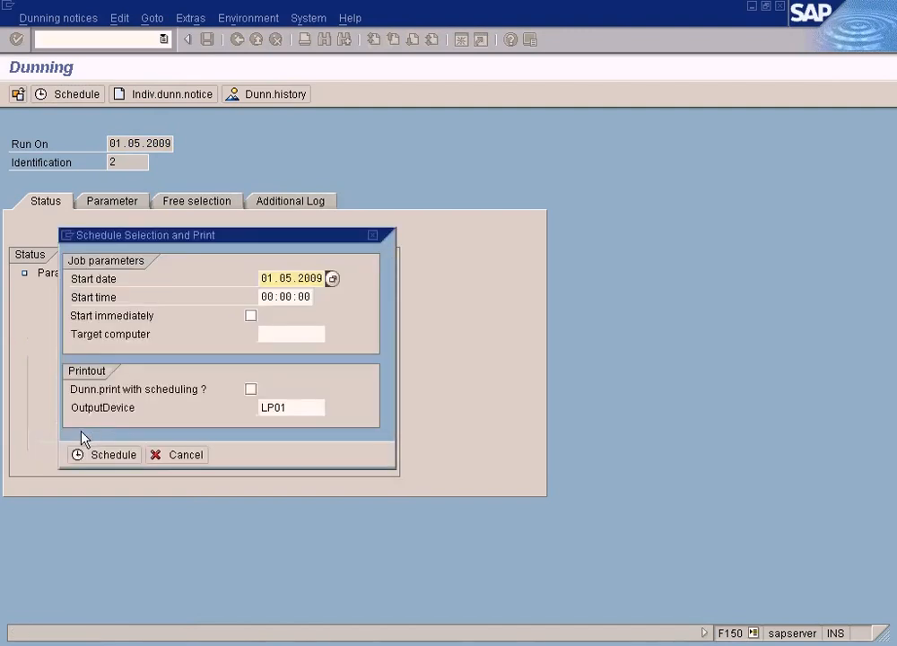
left_click(252, 316)
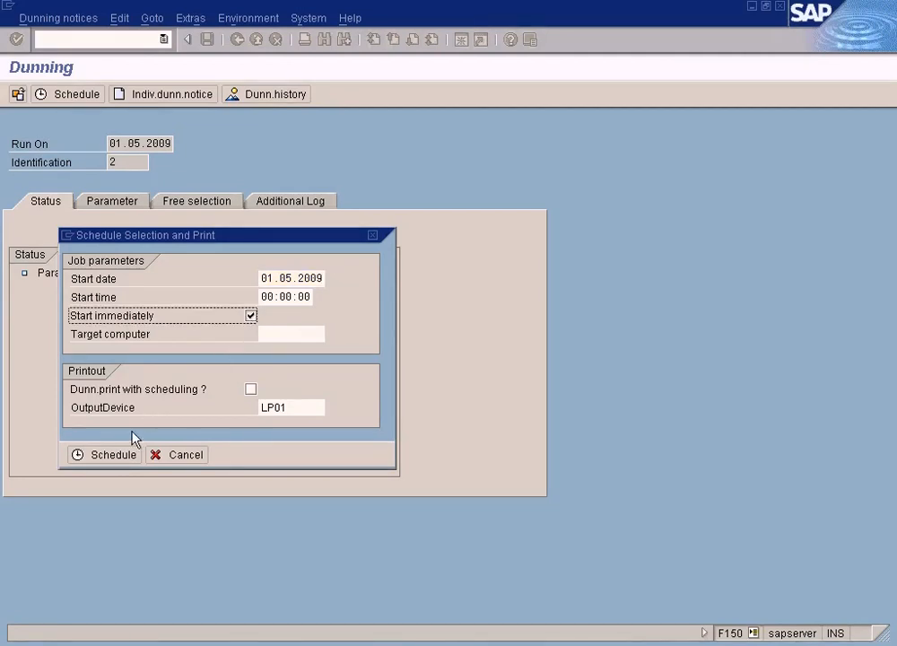
left_click(116, 455)
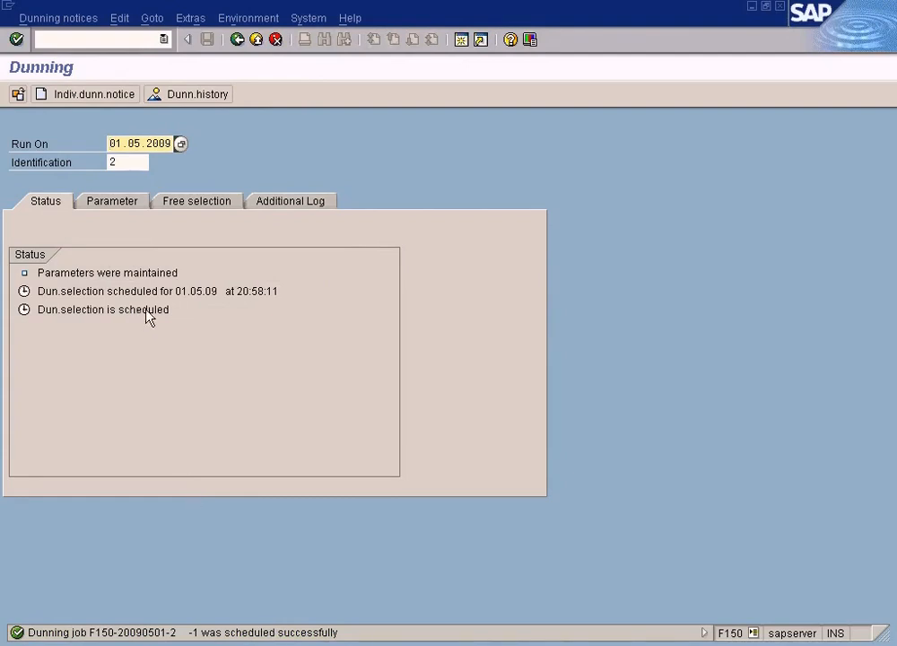
Refresh the dunning run's status to check the progress of the dunning selection
left_click(119, 18)
left_click(135, 37)
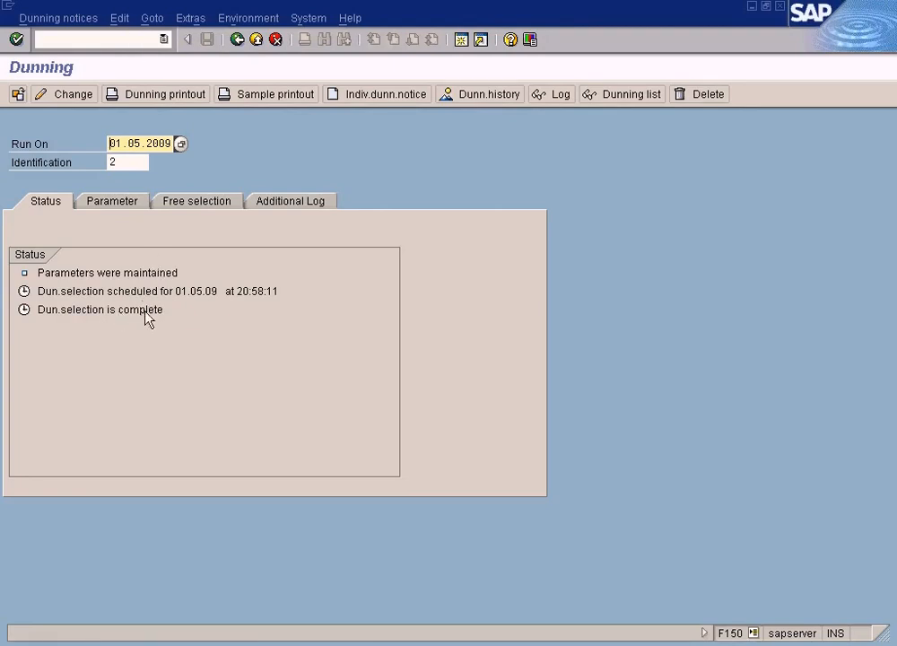
left_click(120, 20)
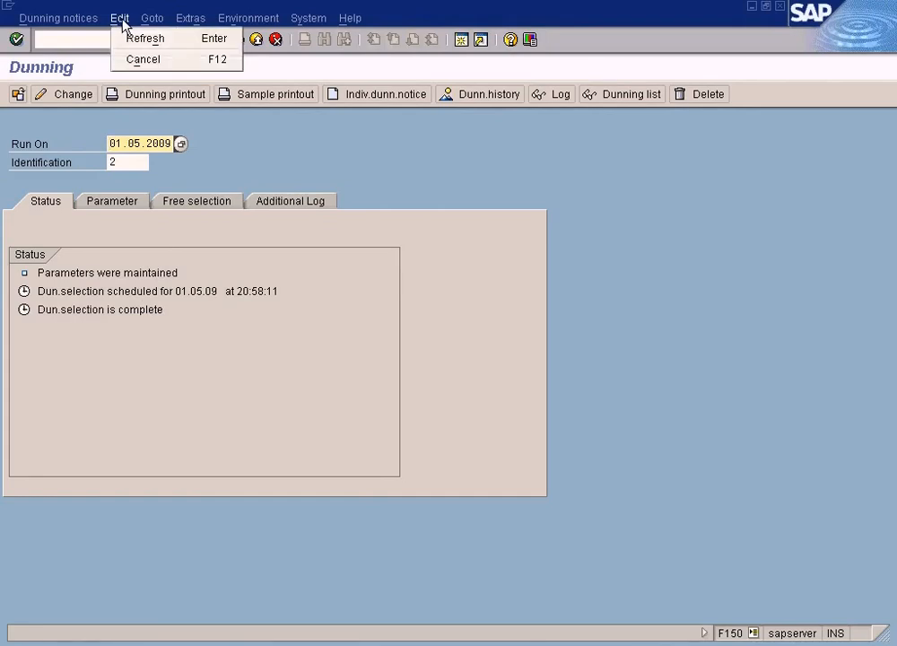
left_click(135, 45)
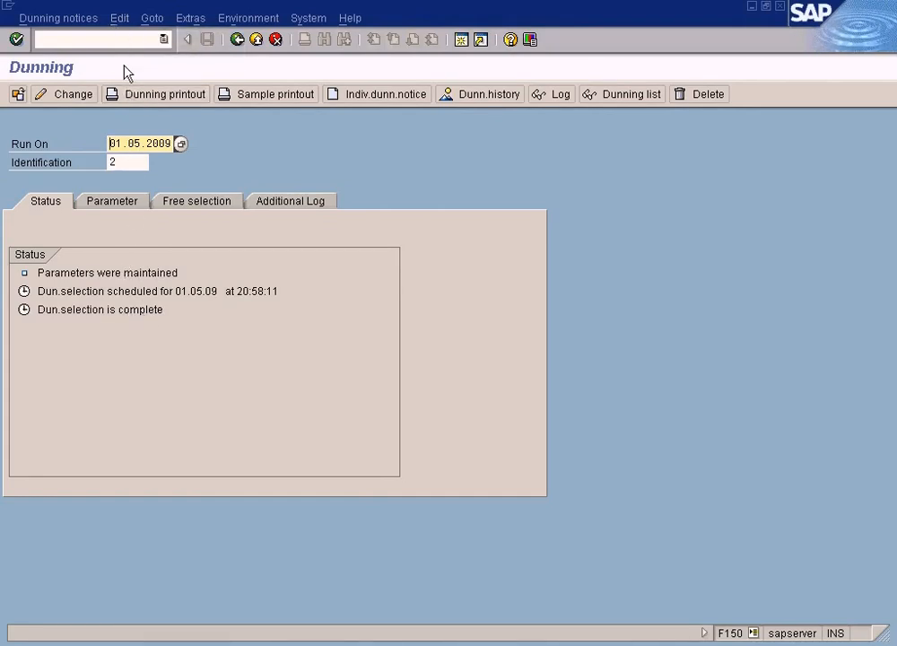
left_click(123, 24)
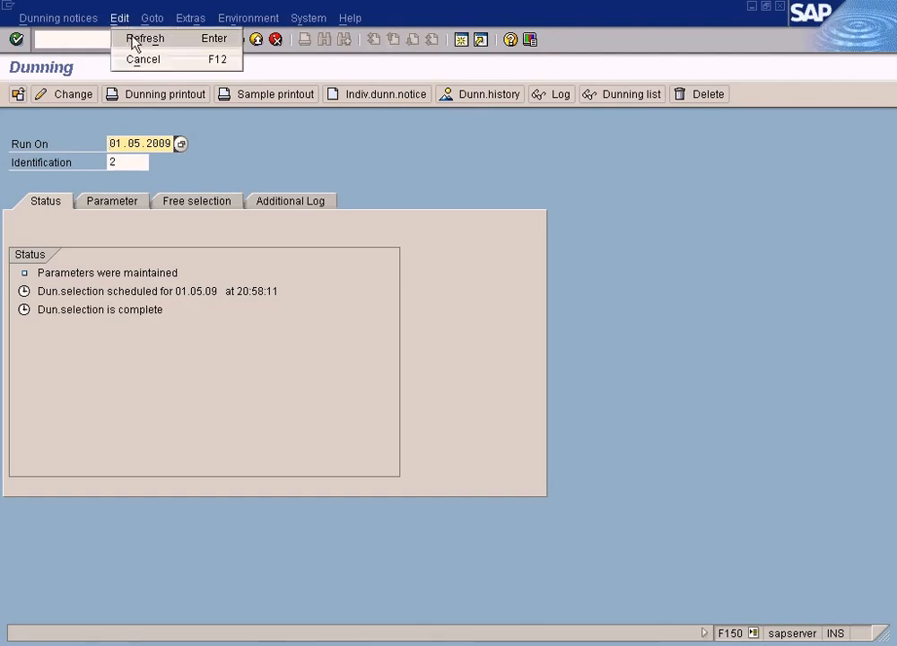
left_click(215, 323)
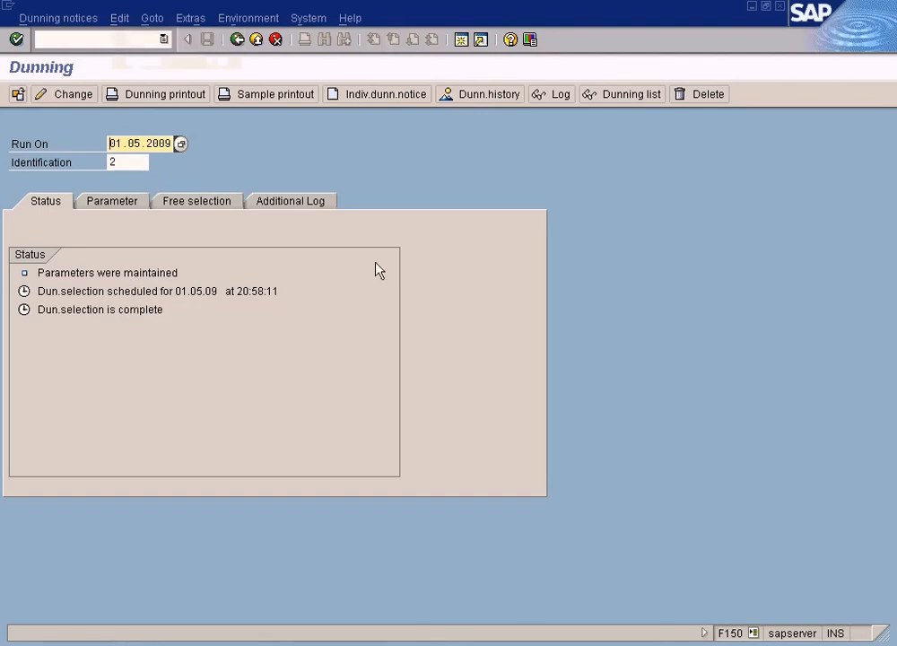
Display the dunning list, examine Customer C's due item and amount, and return to the dunning run
left_click(631, 95)
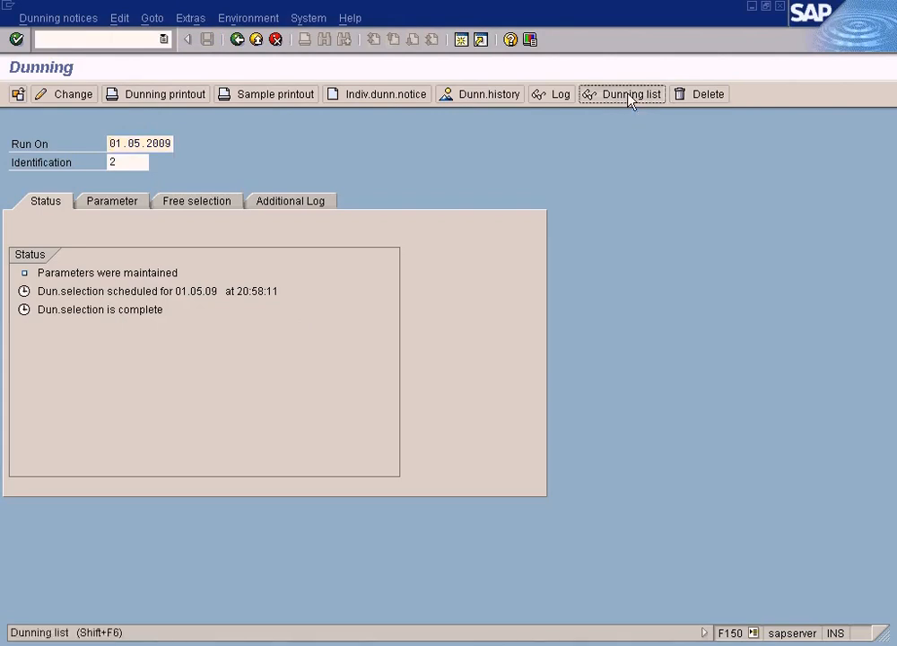
left_click(136, 381)
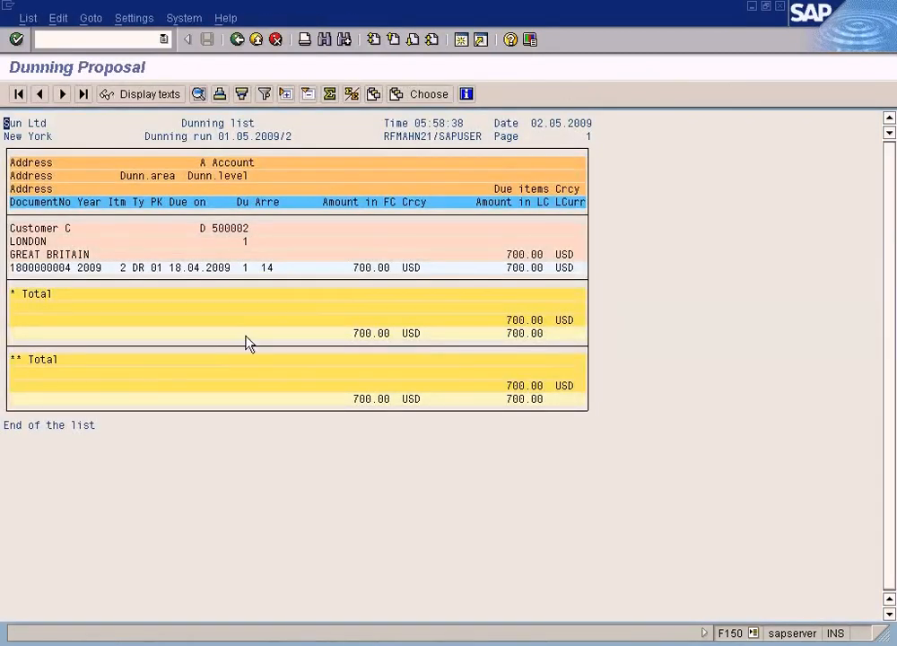
left_click(386, 269)
left_click(378, 272)
left_click(237, 39)
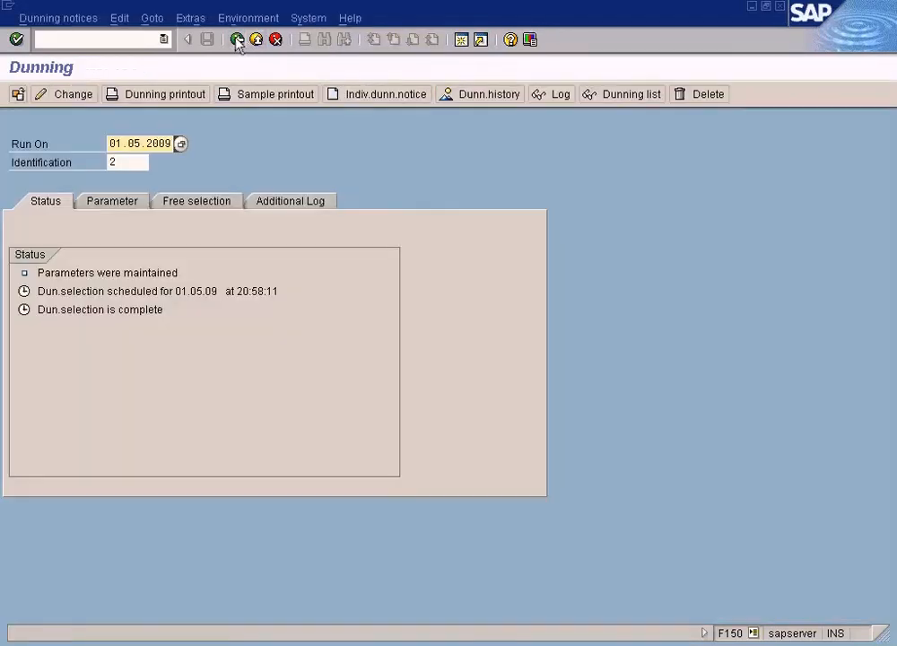
Review the dunning run's date, company code and customer parameters, and return to its status
left_click(124, 203)
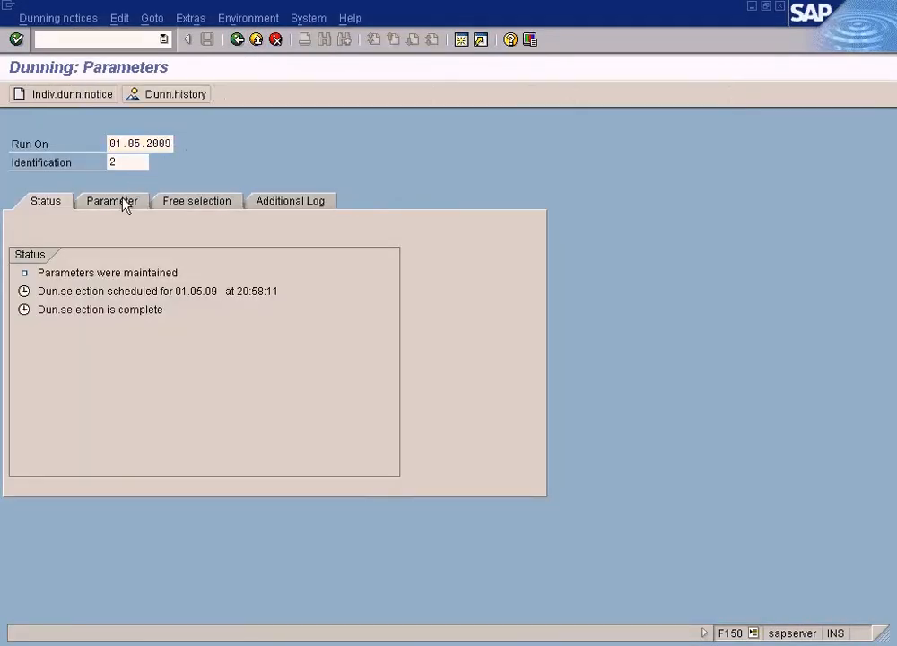
left_click(49, 203)
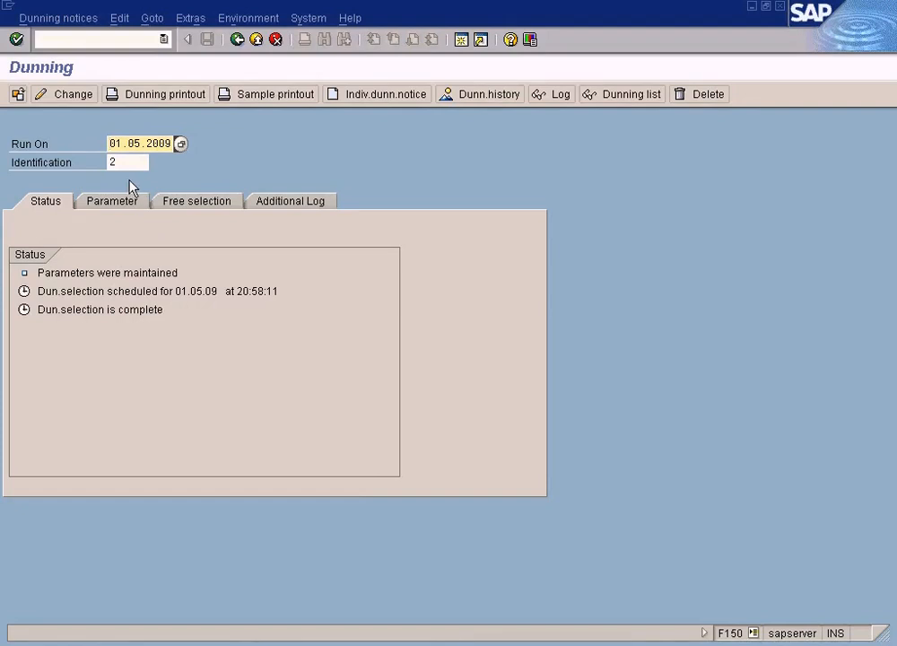
left_click(72, 22)
left_click(366, 160)
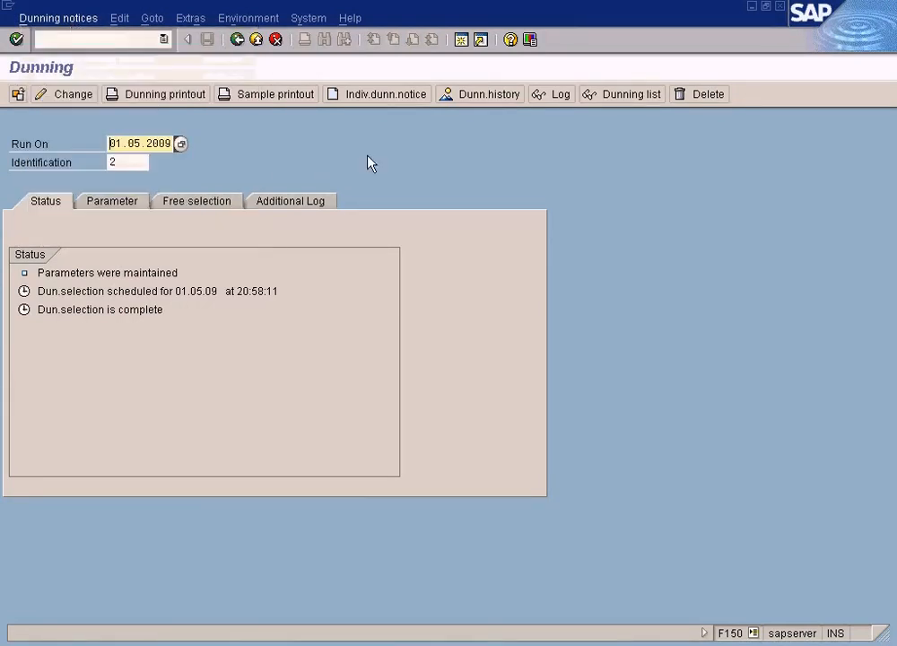
left_click(132, 201)
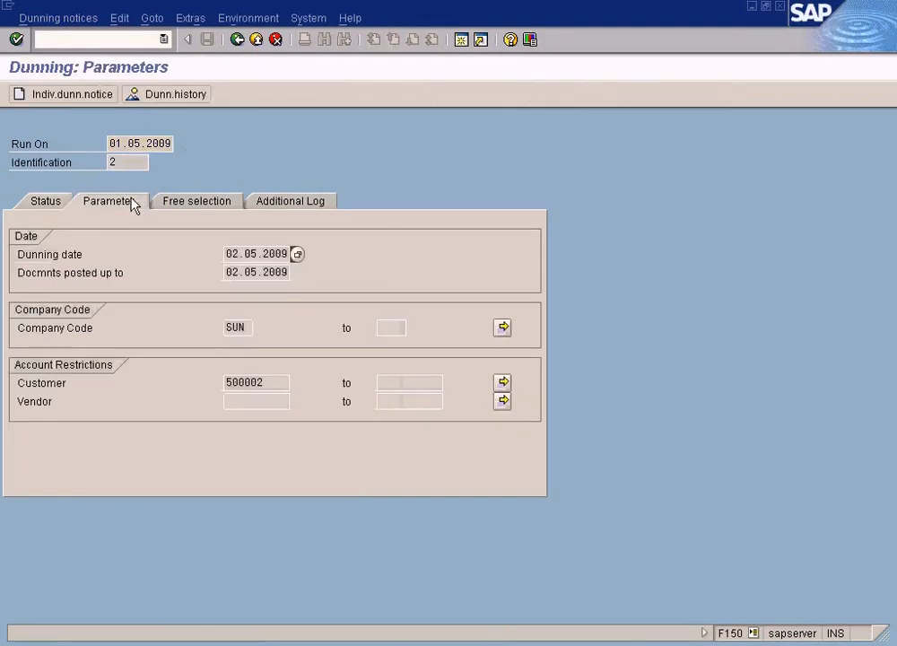
left_click(47, 202)
Delete the completed dunning proposal of run 01.05.2009 with identification 2
left_click(59, 18)
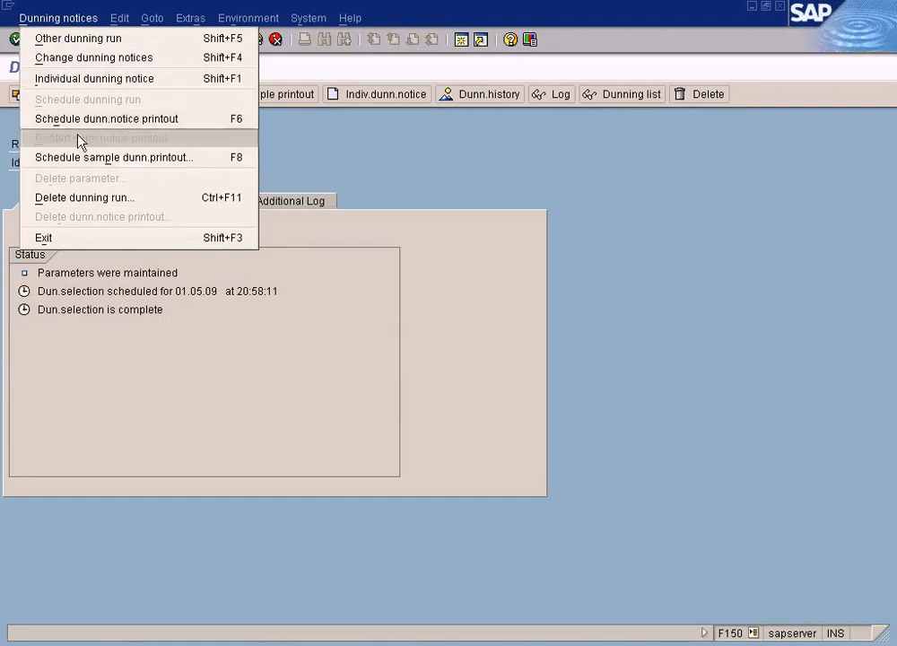
left_click(406, 196)
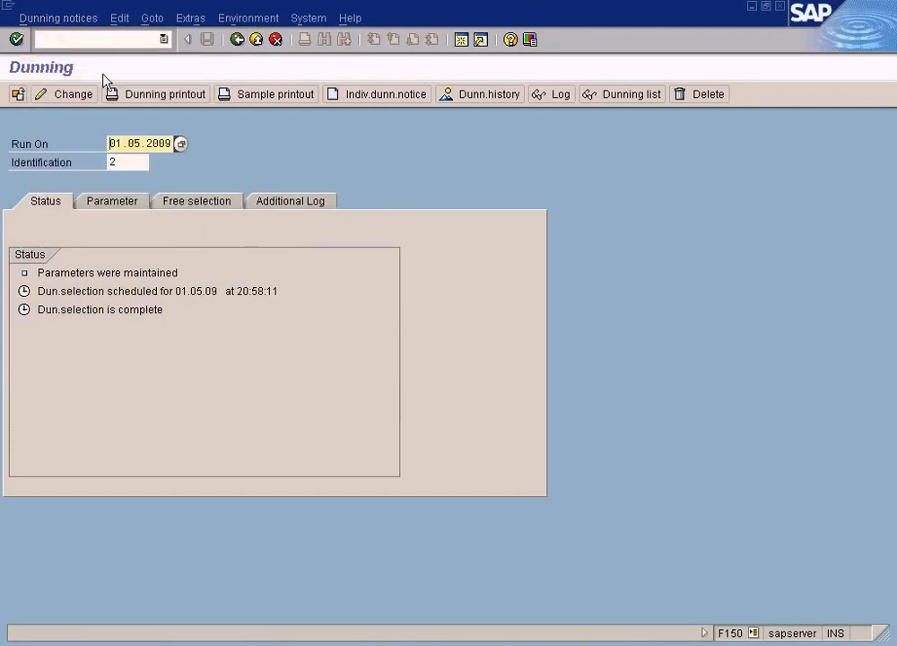
left_click(61, 18)
left_click(74, 199)
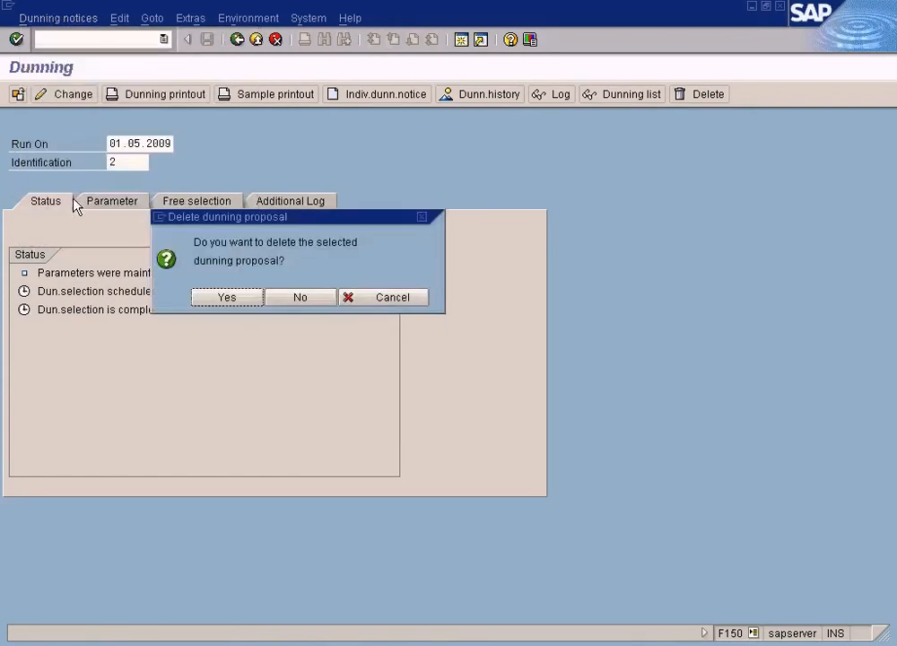
left_click(231, 298)
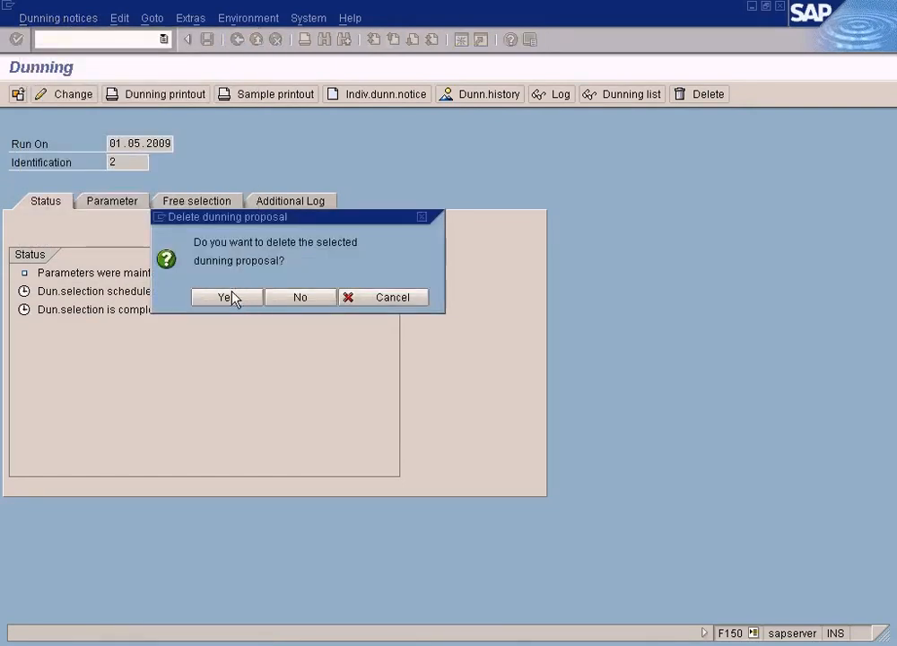
Set the run's dunning date to 20.05.2009 and save the parameters
left_click(106, 207)
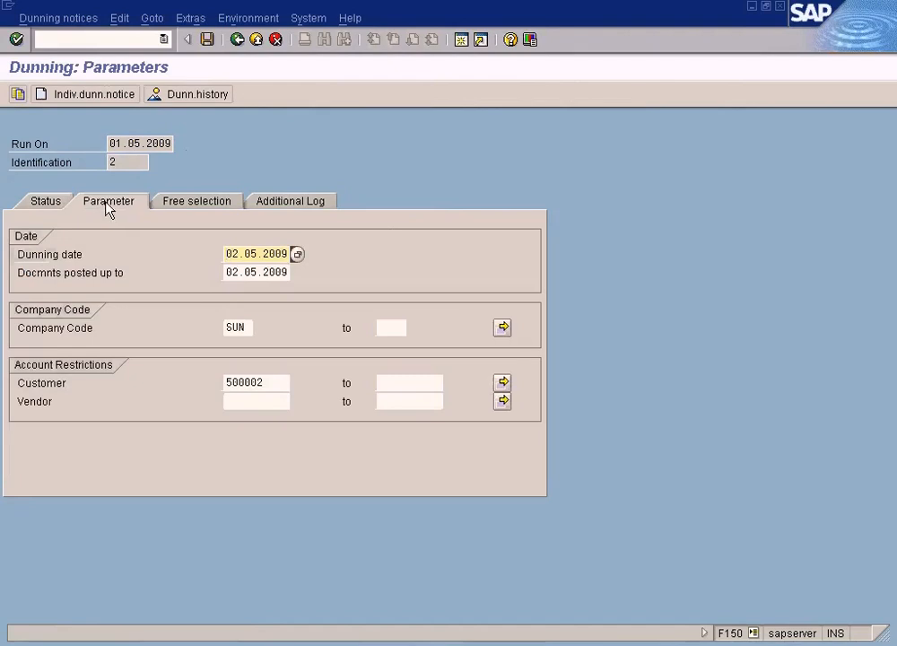
double_click(238, 259)
key("Delete")
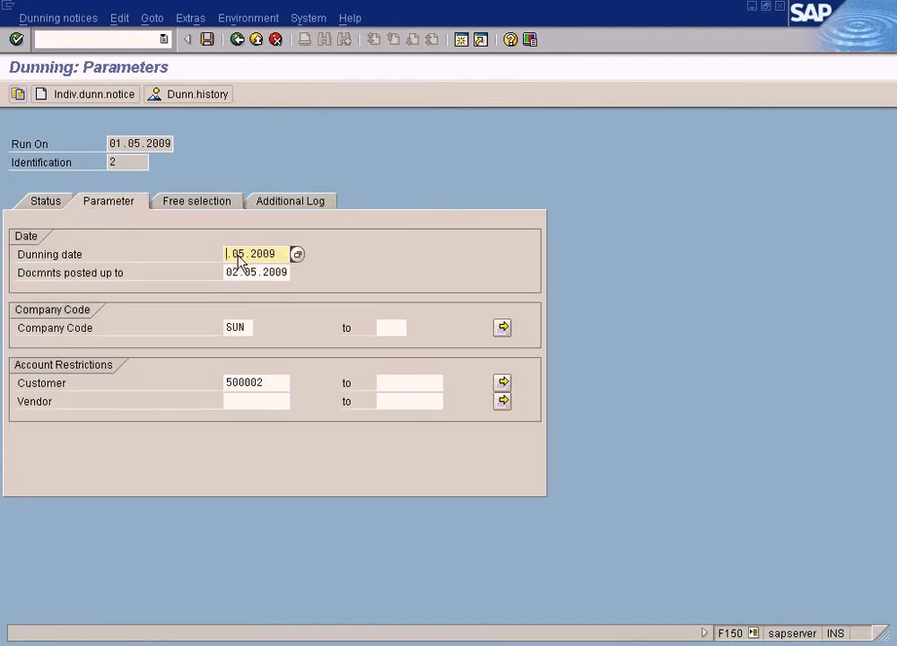
type("20")
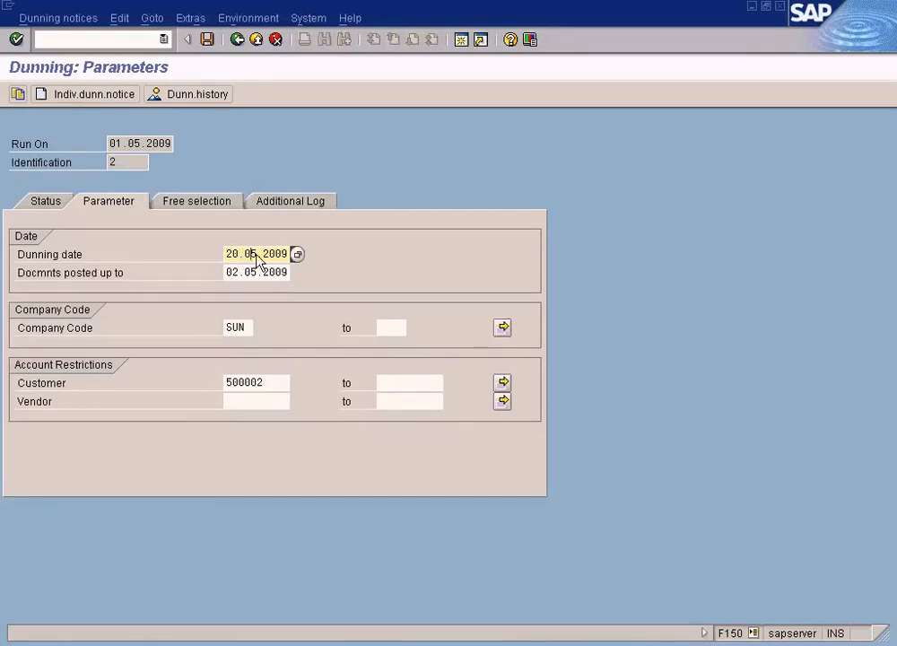
left_click(229, 255)
left_click(253, 256)
left_click(53, 201)
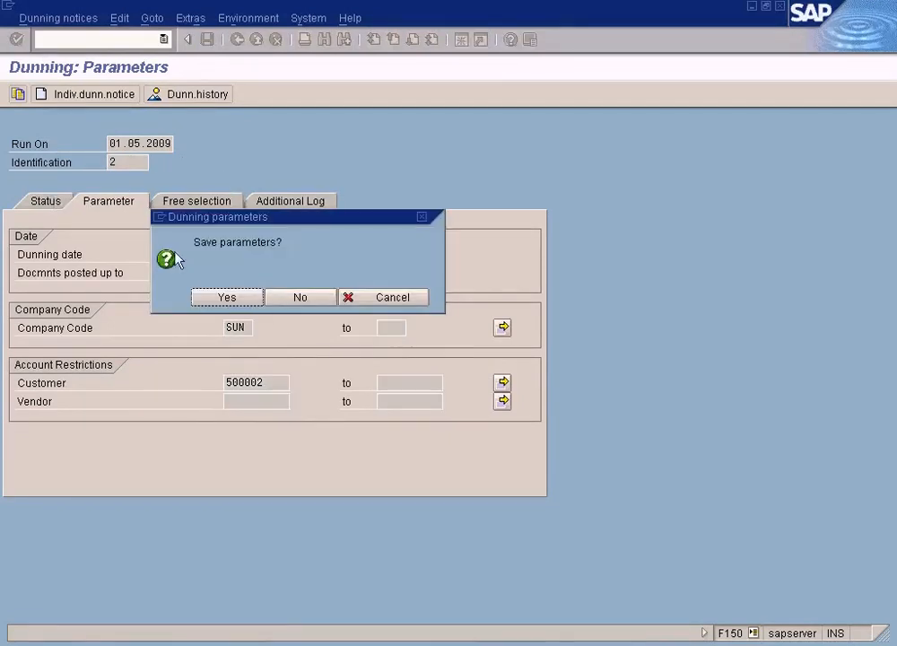
left_click(238, 297)
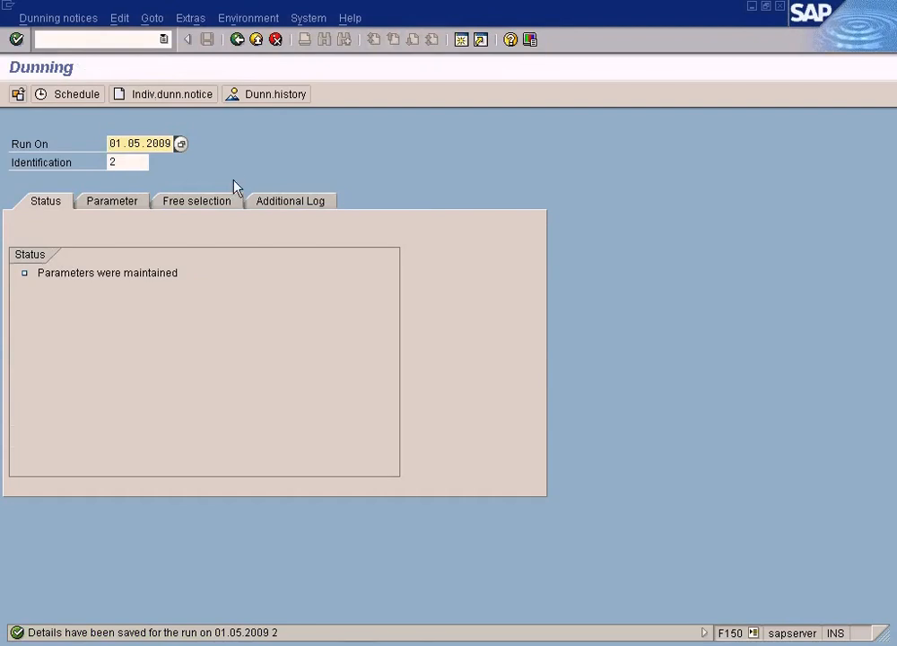
Schedule the dunning selection to start immediately with output device LP01 and no dunning printout, and refresh the run's status
left_click(79, 95)
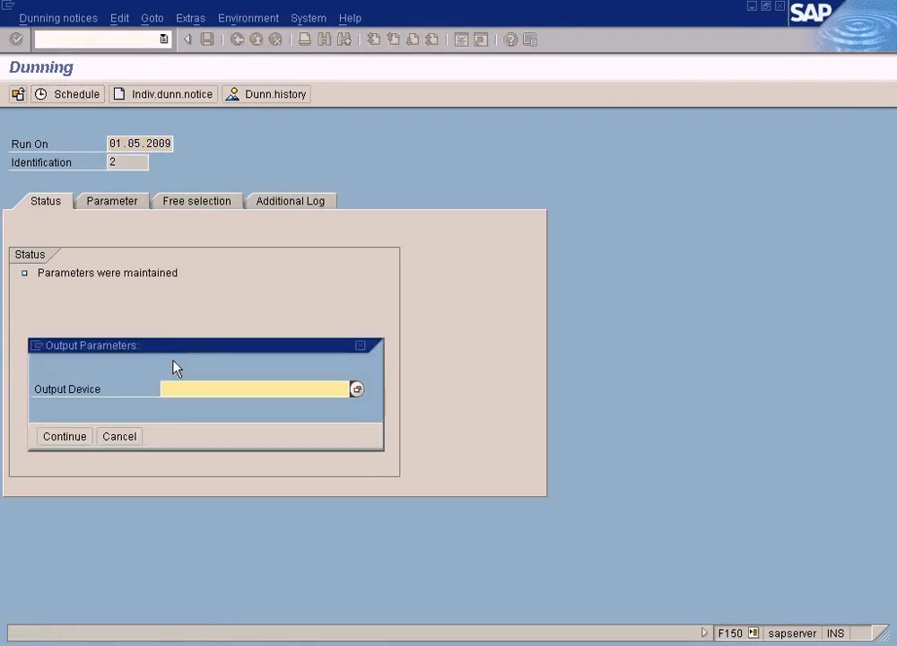
left_click(357, 389)
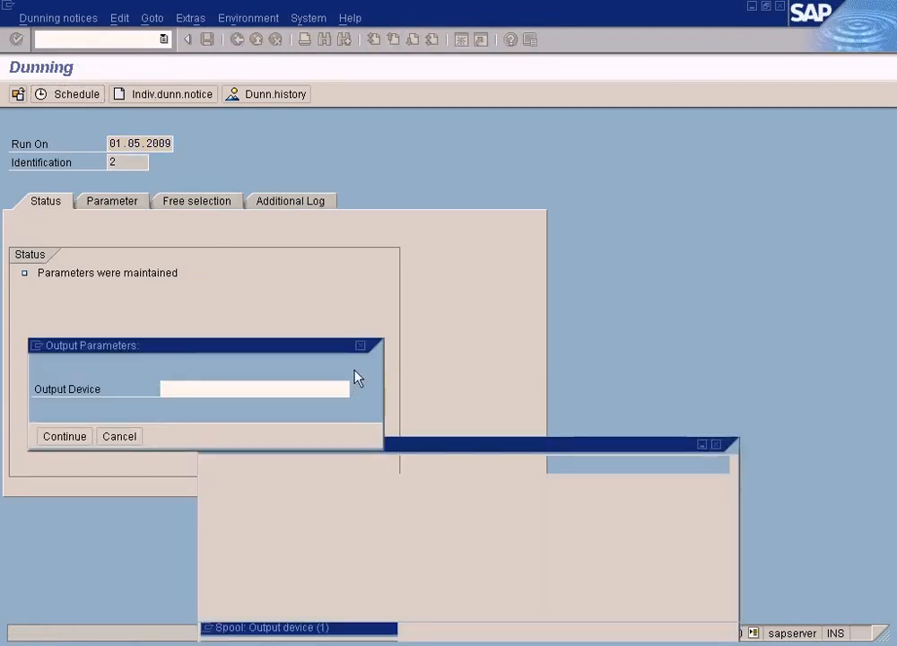
double_click(294, 274)
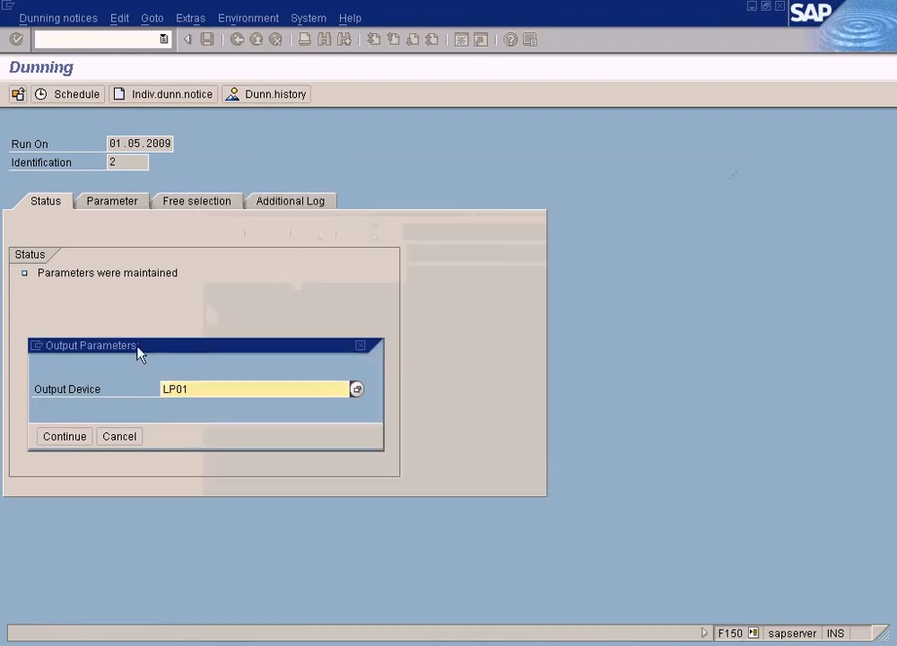
left_click(77, 435)
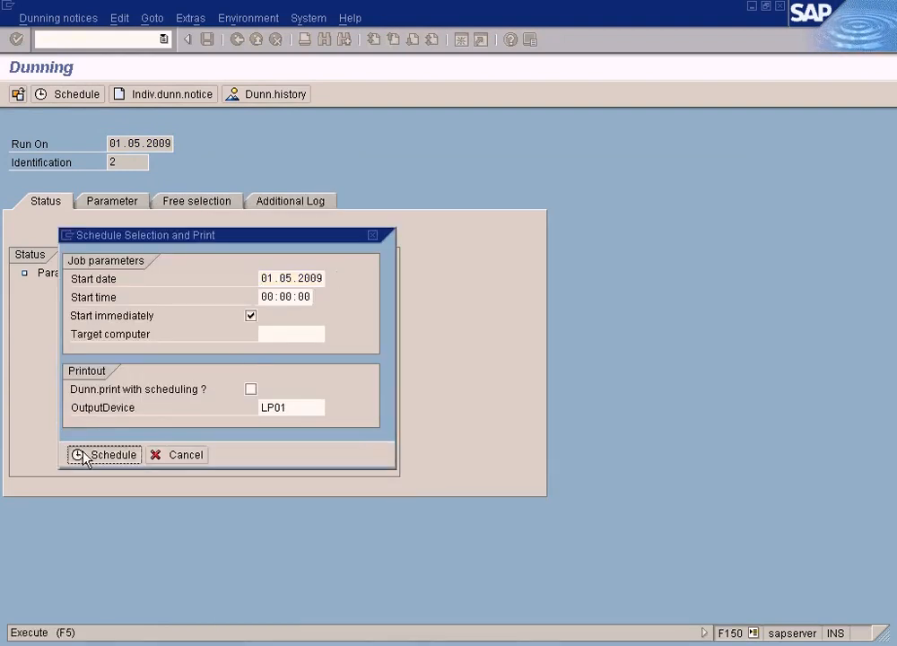
left_click(110, 455)
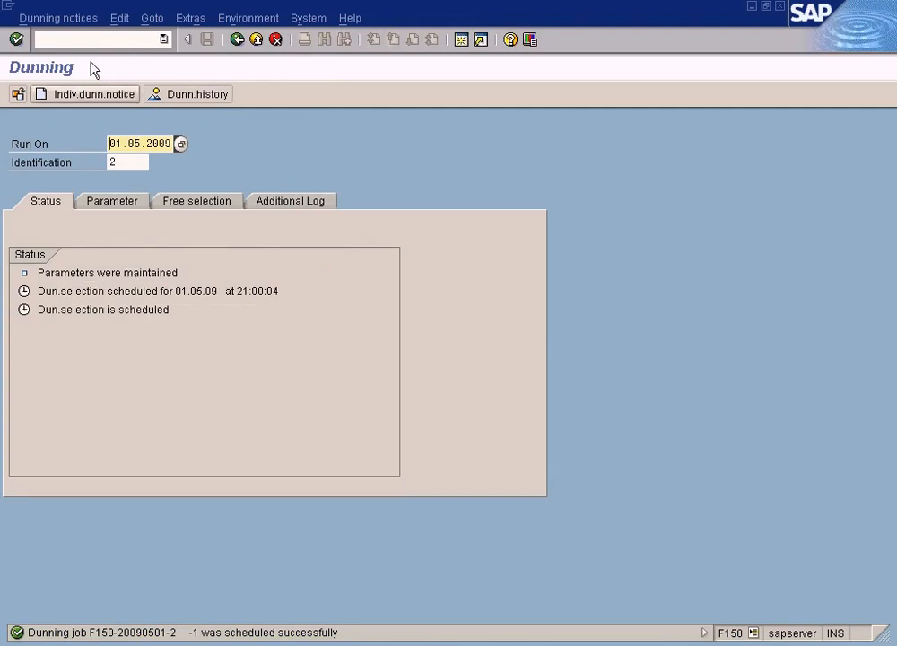
left_click(125, 20)
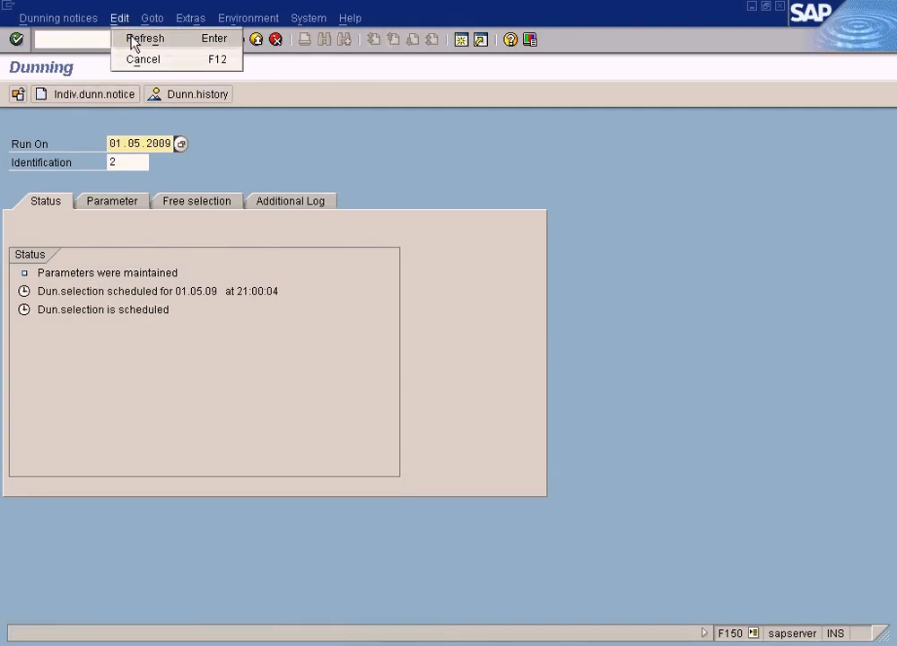
left_click(135, 40)
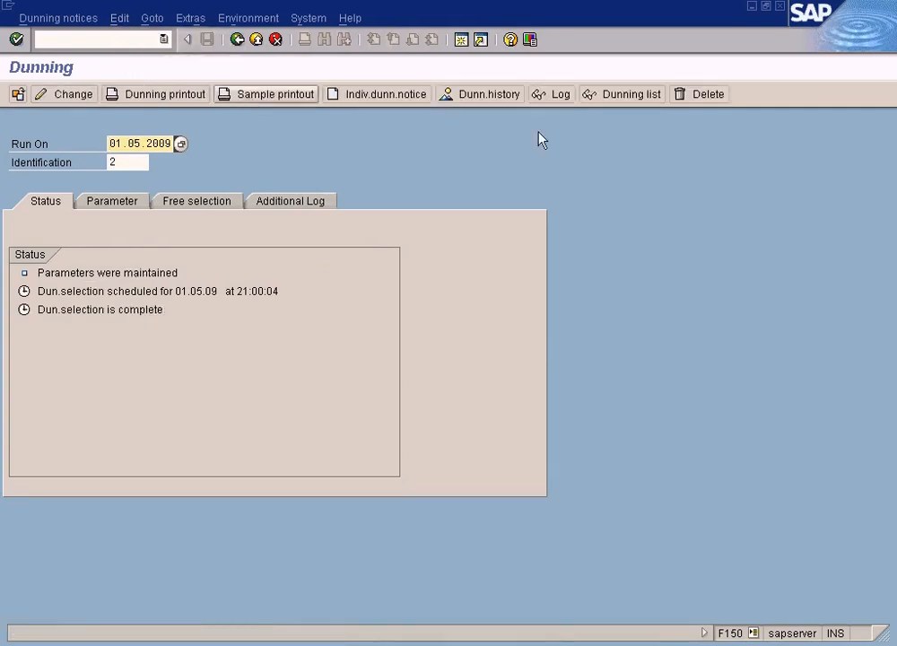
Display the dunning list and examine the amount and days in arrears of Customer C's second due item
left_click(639, 94)
left_click(138, 383)
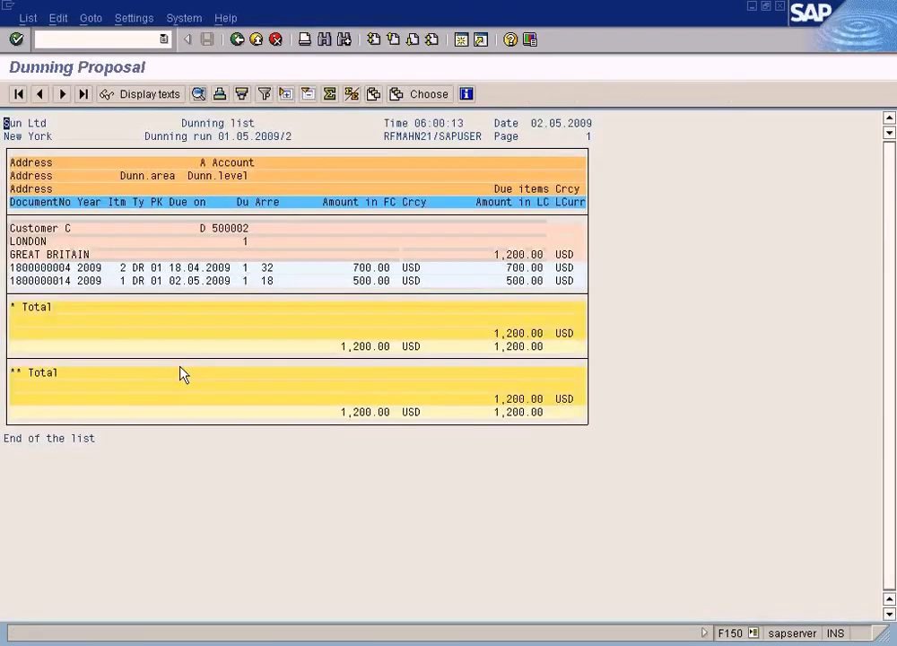
left_click(368, 281)
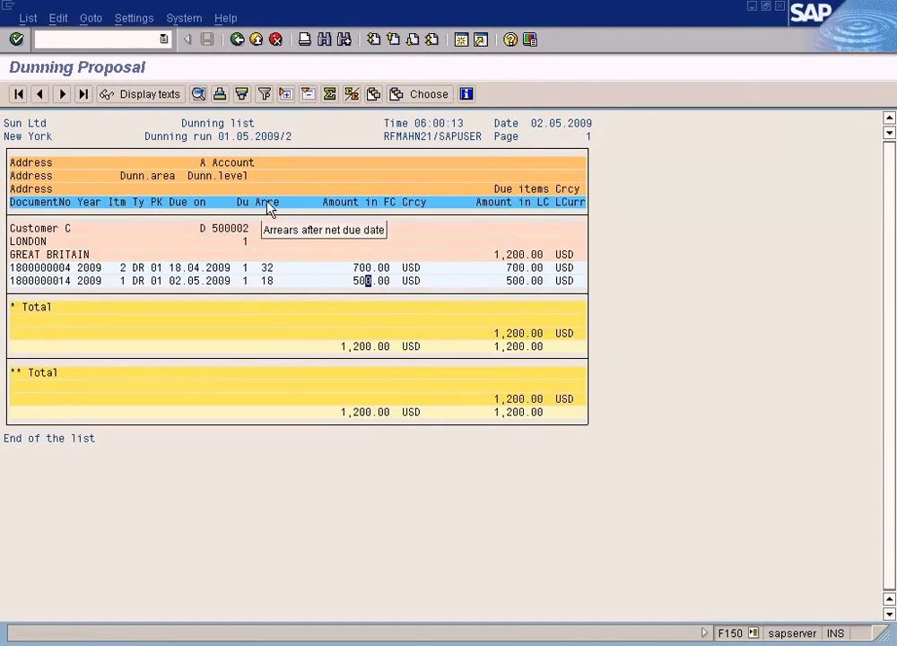
left_click(267, 282)
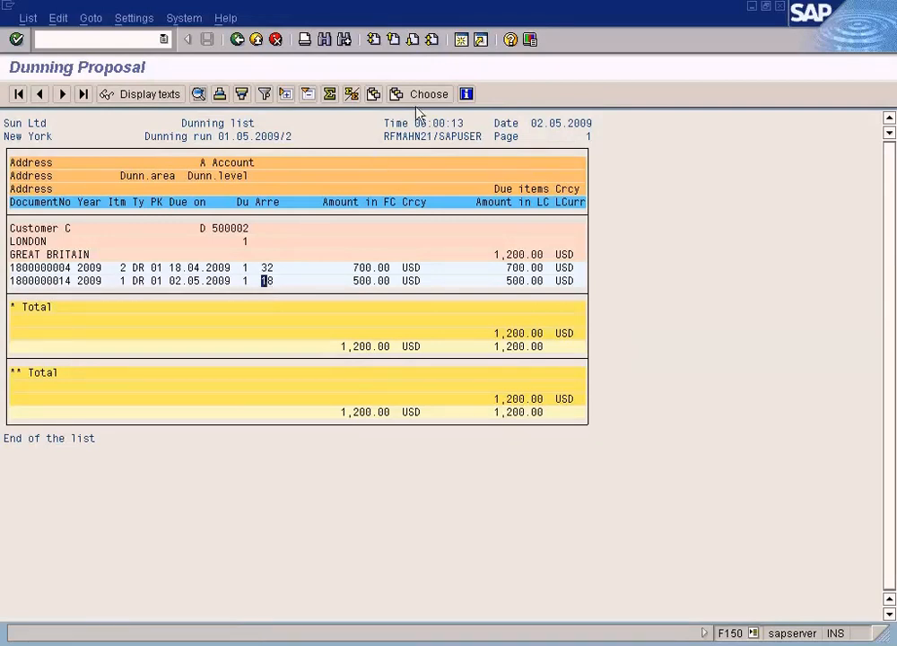
Switch to the session with the dunning procedure list, run /nfb03 and display Customer C's invoice in company code SUN, fiscal year 2009
left_click(309, 643)
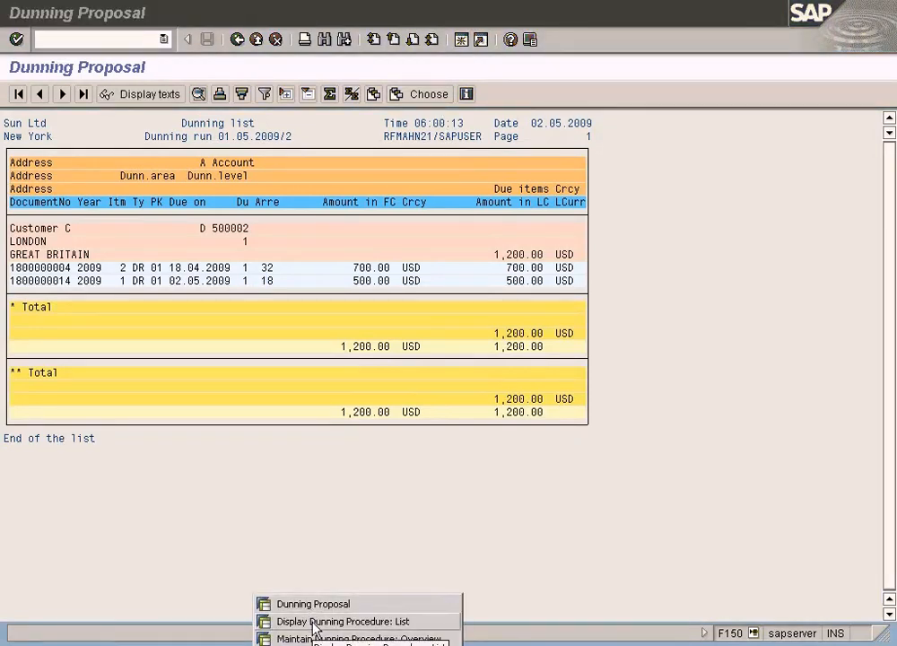
left_click(313, 623)
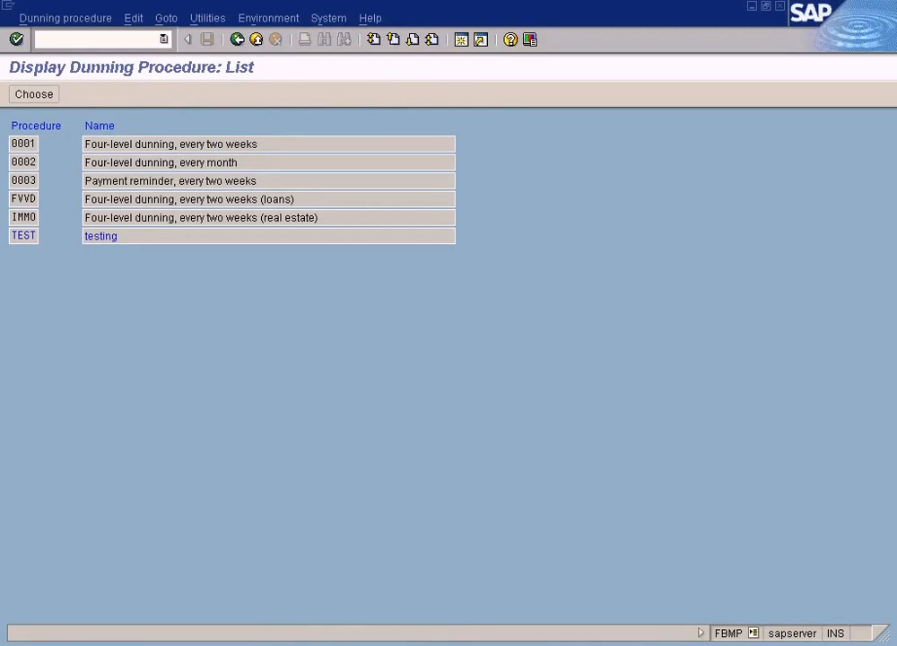
left_click(305, 644)
left_click(297, 639)
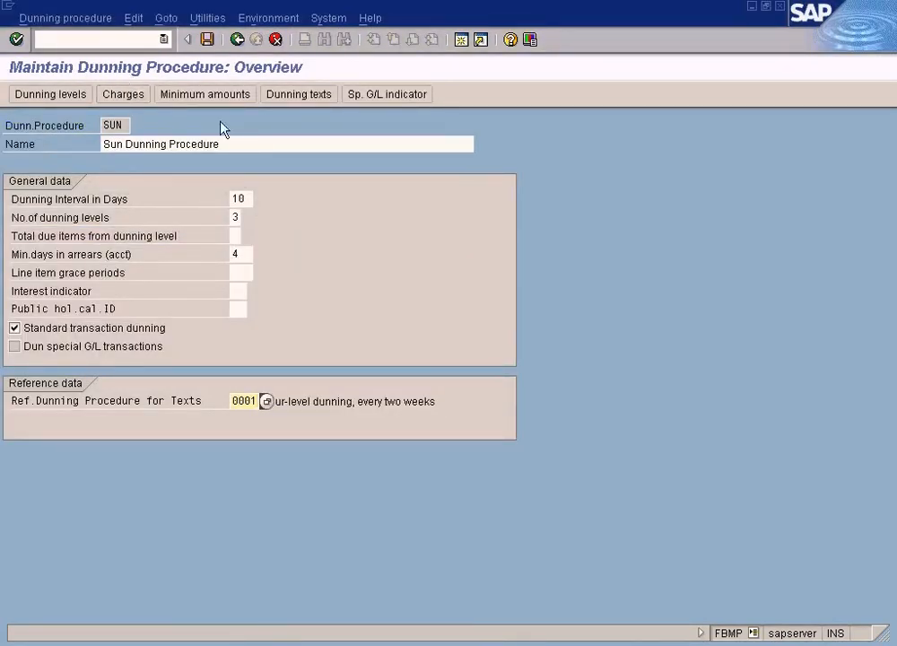
left_click(297, 641)
left_click(307, 622)
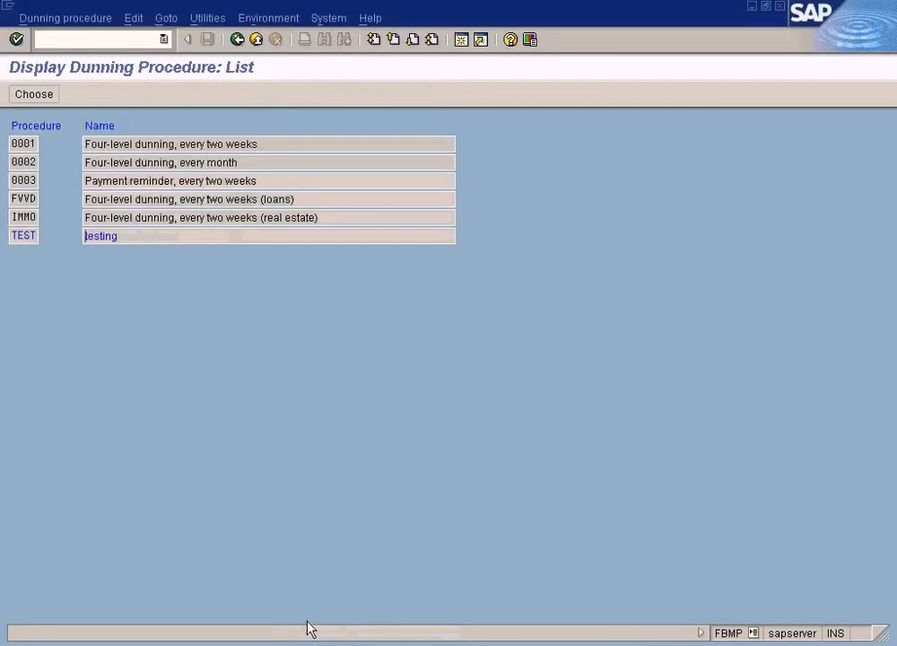
left_click(123, 45)
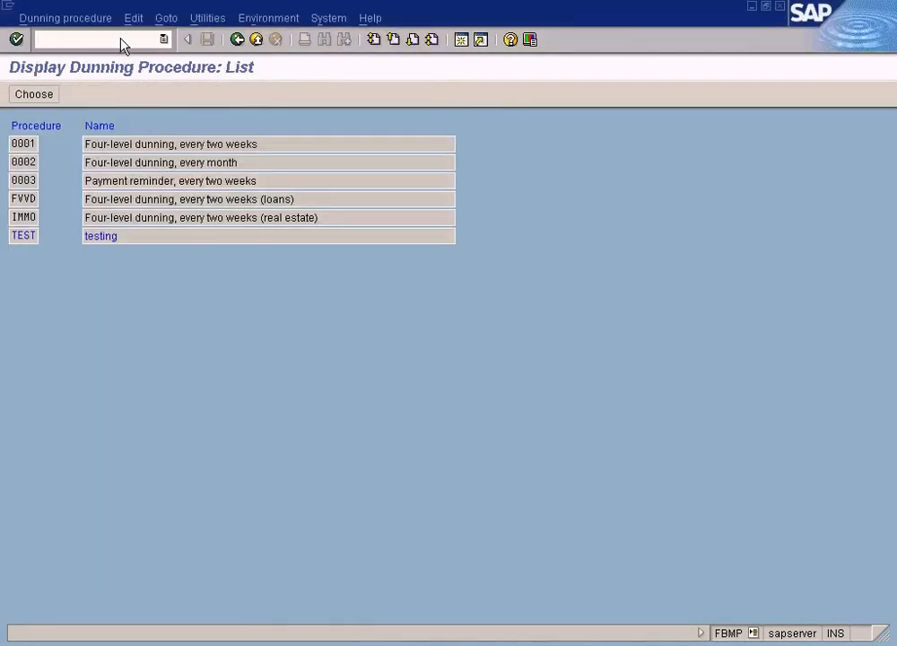
type("/nfb03")
key("Return")
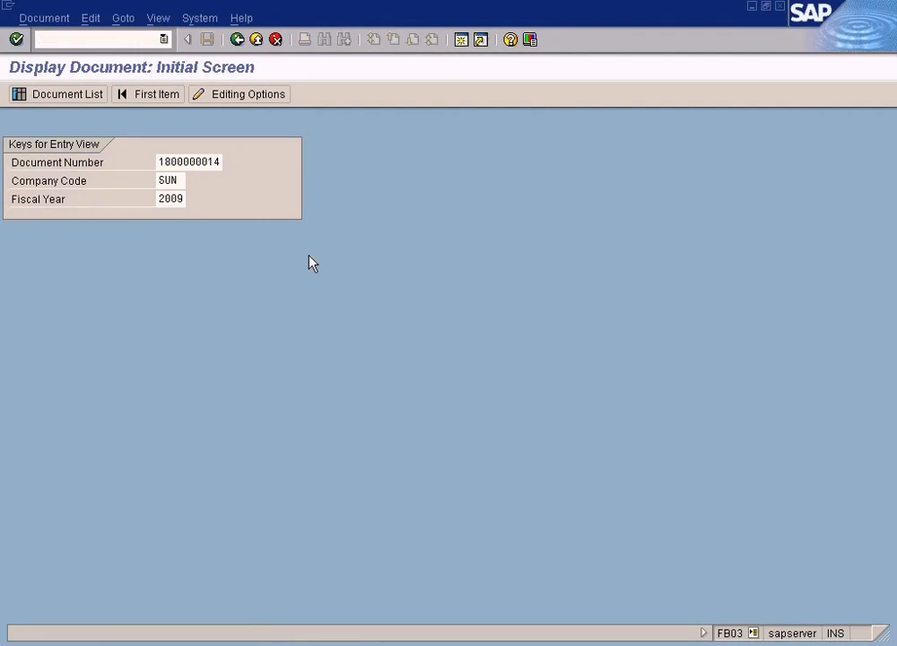
key("Return")
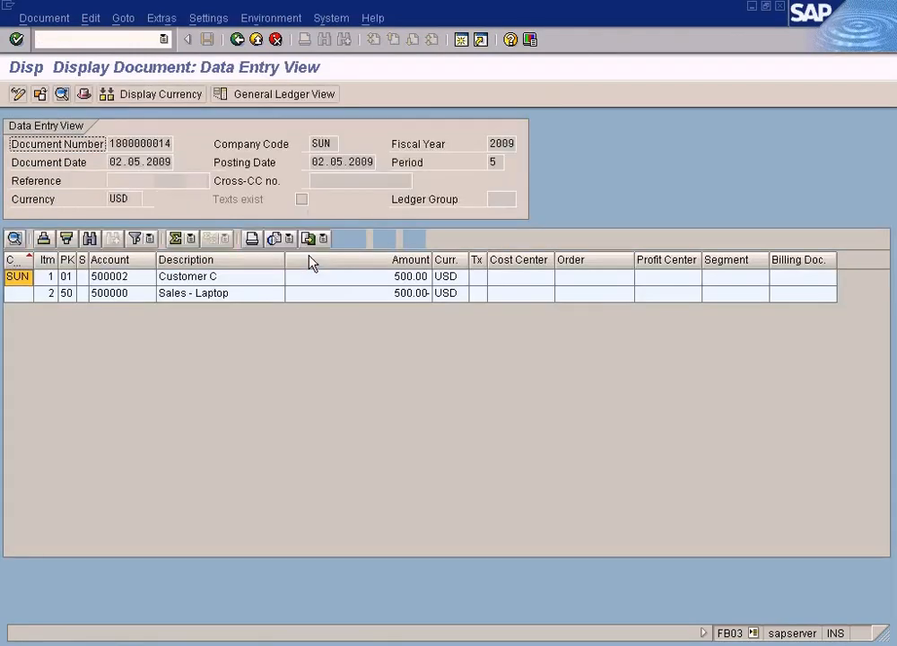
Examine the invoice's document header and the baseline date of Customer C's line item, and return to the dunning proposal
left_click(85, 94)
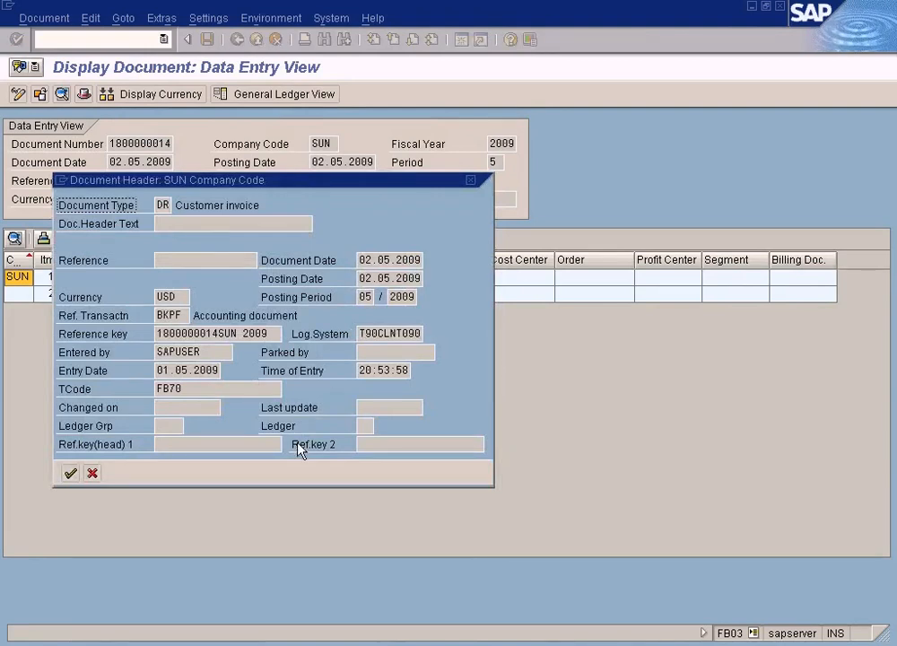
left_click(93, 473)
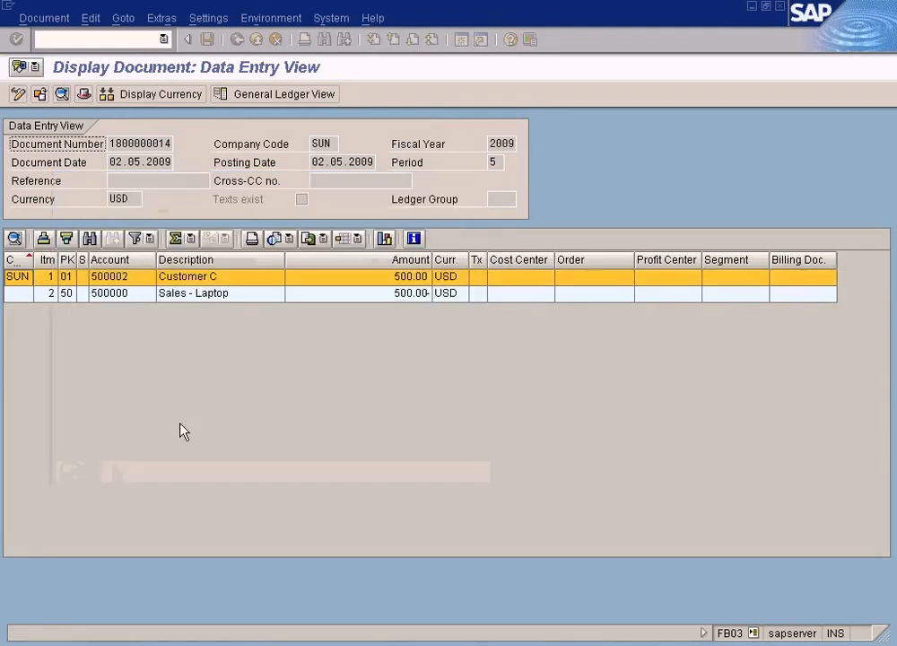
double_click(307, 283)
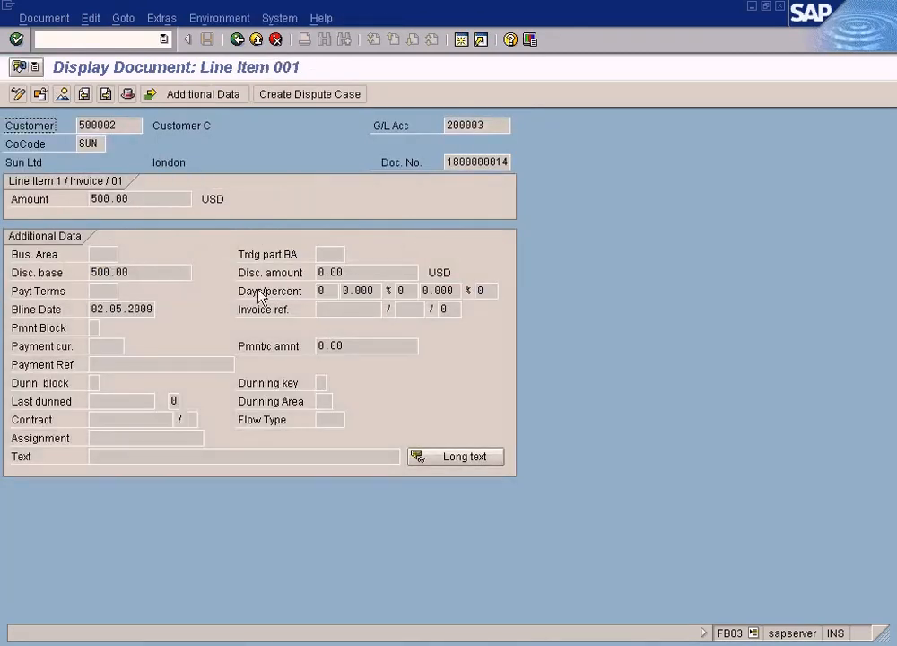
left_click_drag(95, 308, 160, 311)
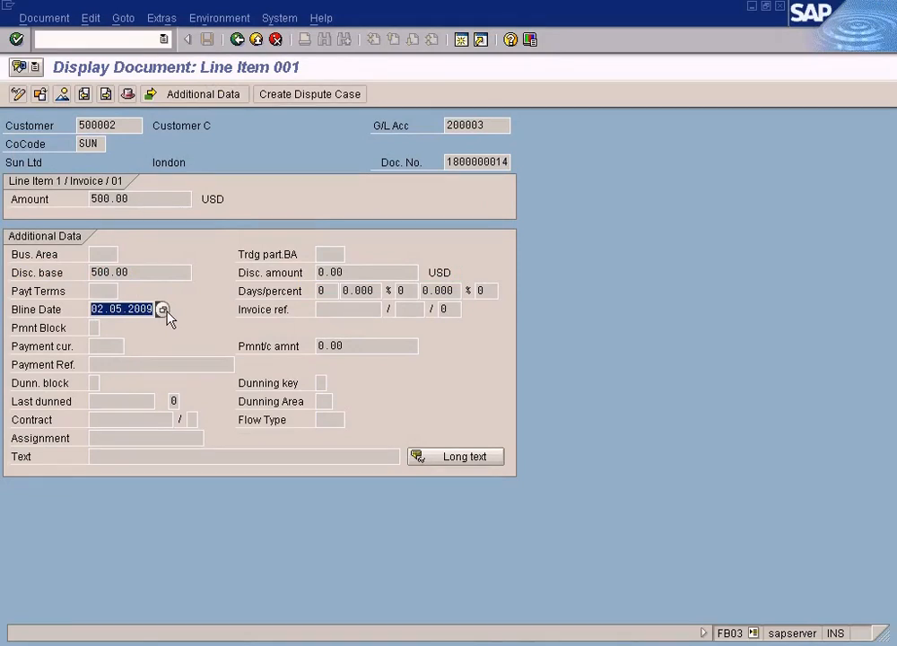
key("alt+Tab")
key("alt+Tab")
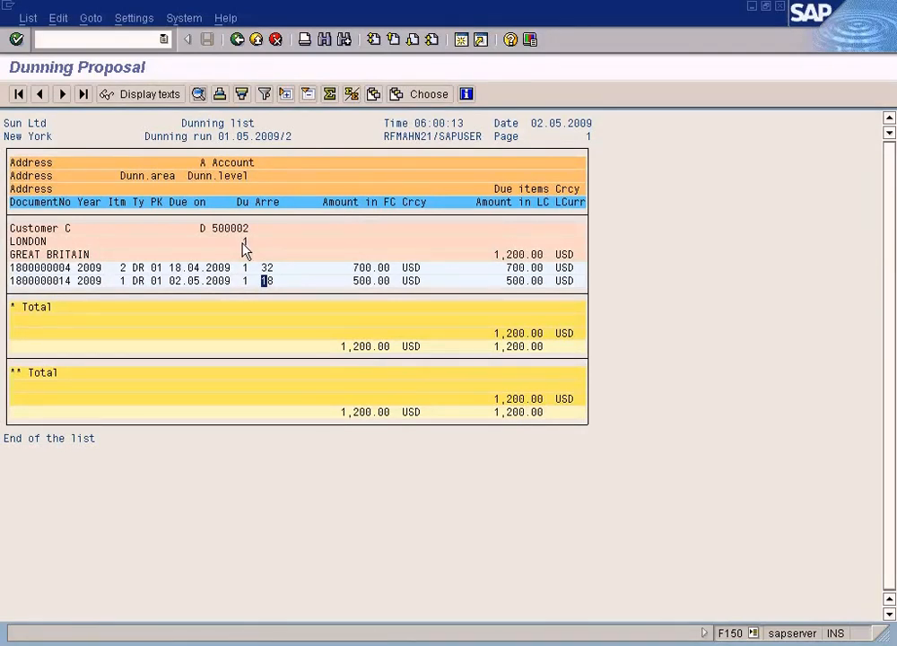
Switch to the Sun Dunning Procedure overview, examine its days-in-arrears and grace period settings, and switch to Customer C's invoice line item
left_click(277, 284)
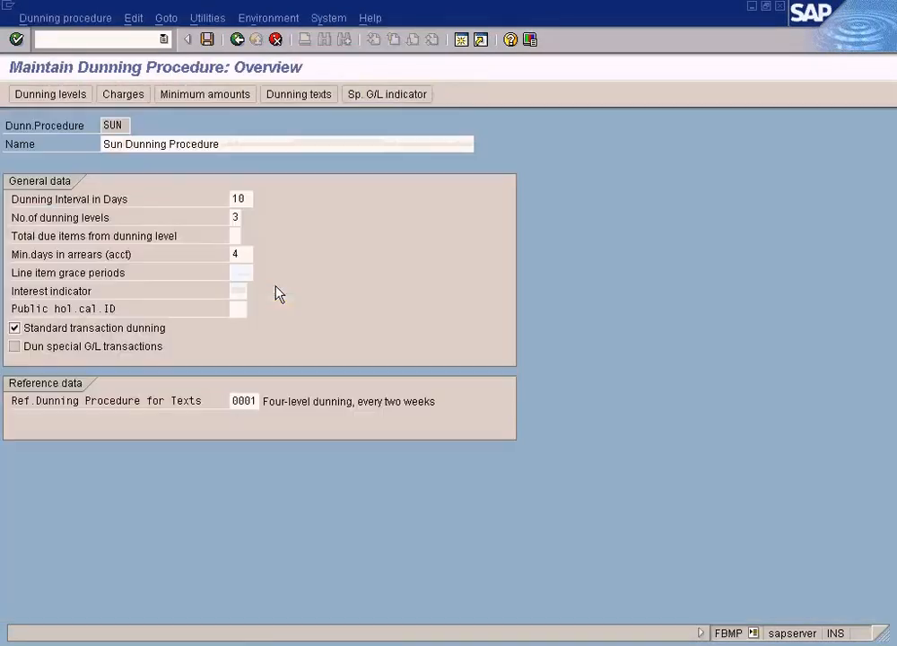
key("alt+Tab")
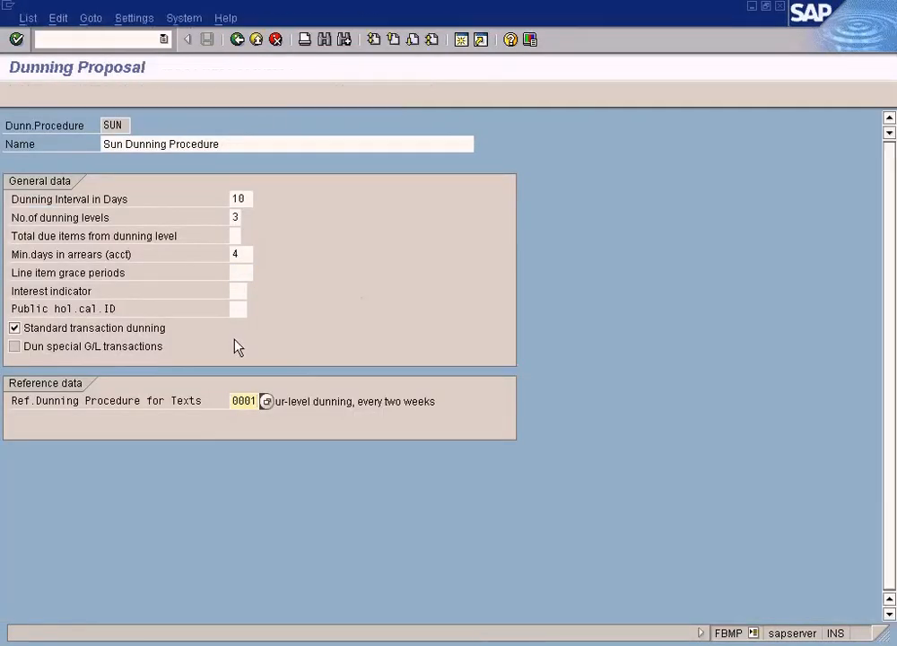
key("alt+Tab")
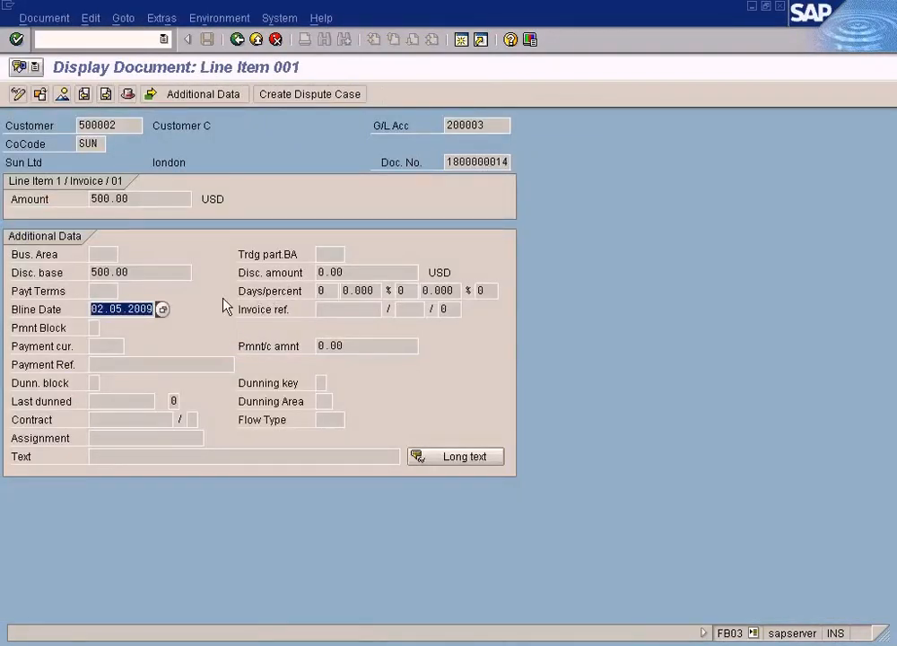
Examine the payment terms and baseline date of Customer C's invoice line item, compare them with the proposal's arrears, and return to the dunning run
left_click(107, 291)
left_click_drag(92, 308, 156, 315)
left_click(106, 292)
left_click(92, 308)
left_click_drag(92, 309, 172, 311)
left_click(123, 311)
key("F3")
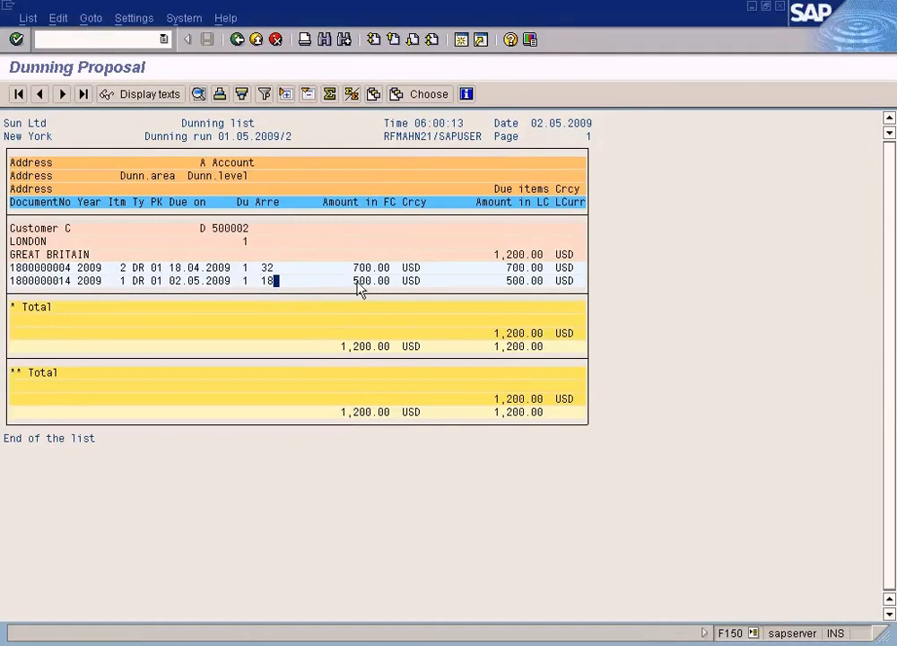
left_click(269, 281)
left_click(236, 40)
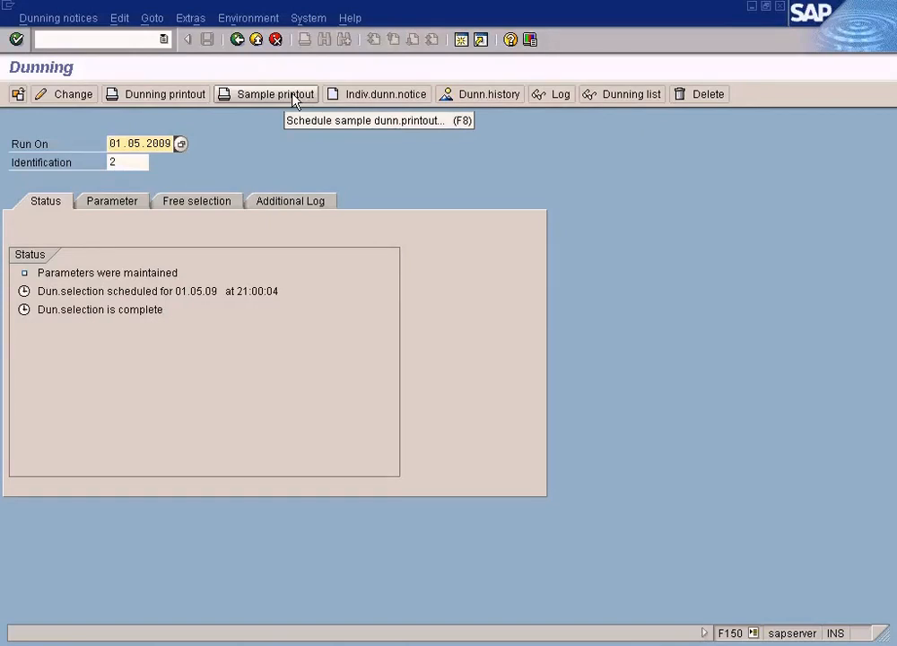
Review the job log and dunning list of dunning run 01.05.2009/2, using program RFMAHN21 for the list, and return to the run
left_click(553, 95)
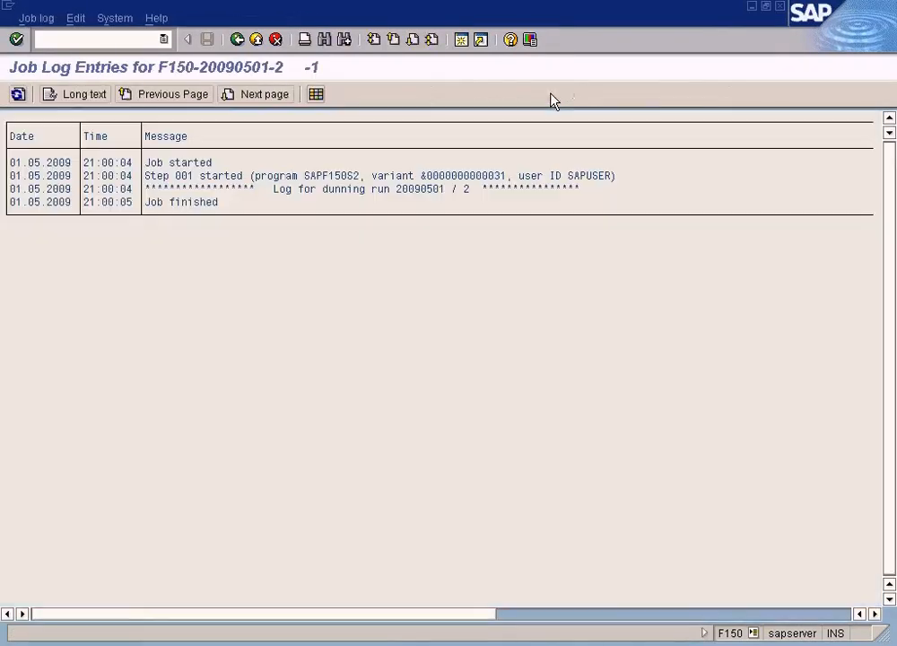
left_click(238, 40)
left_click(623, 95)
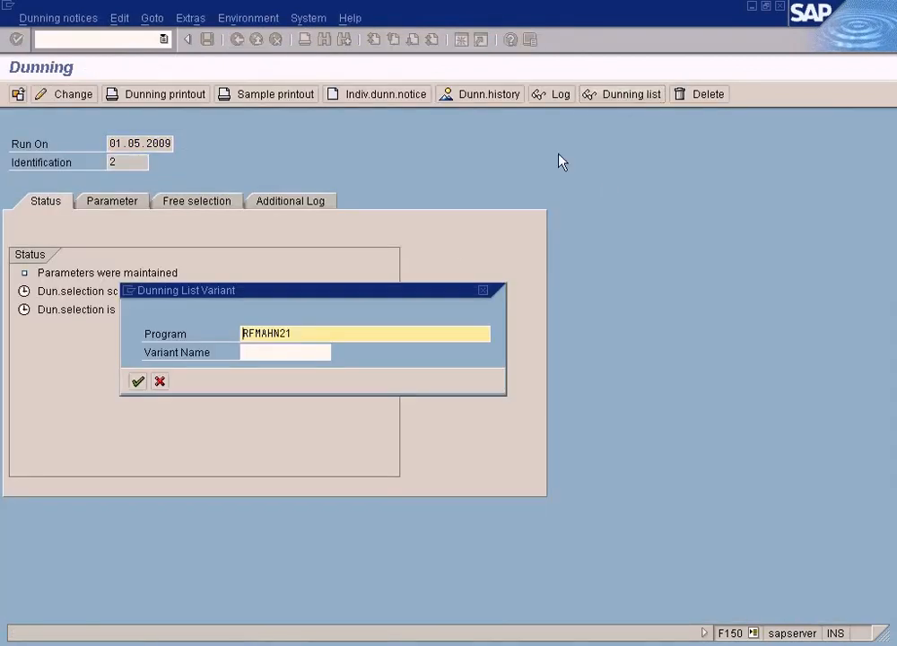
left_click(138, 381)
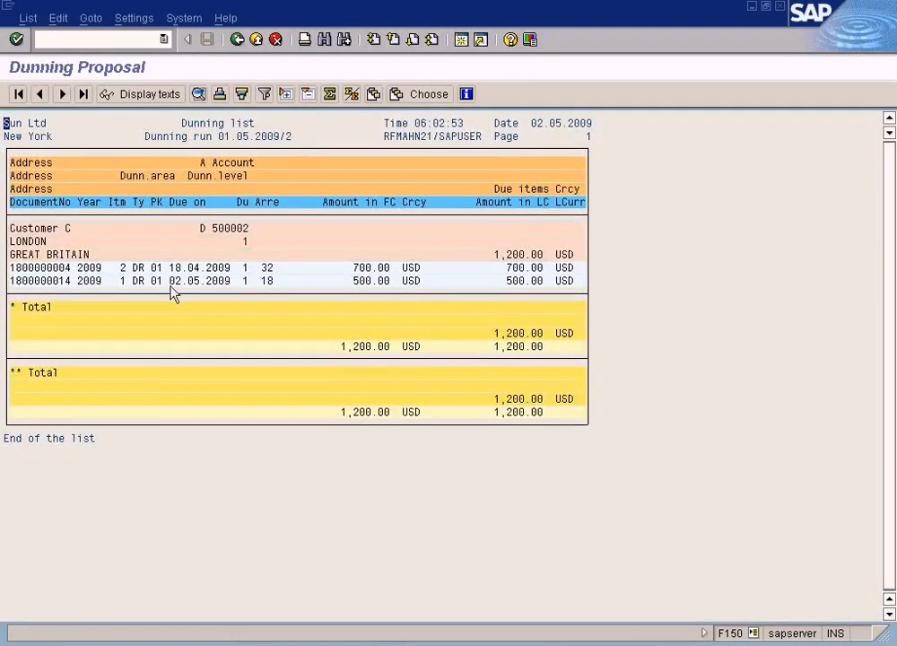
left_click(239, 42)
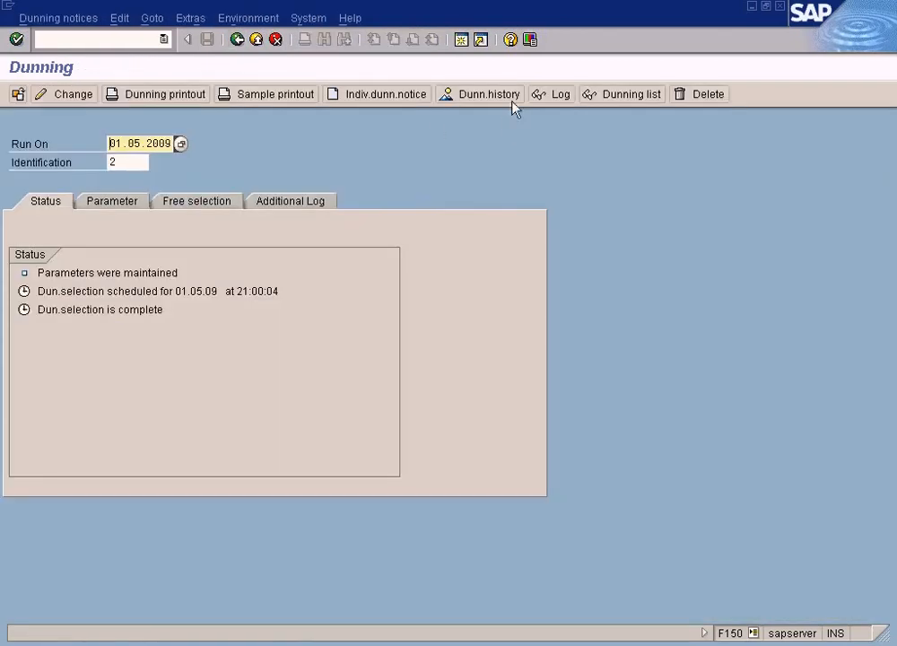
left_click(551, 96)
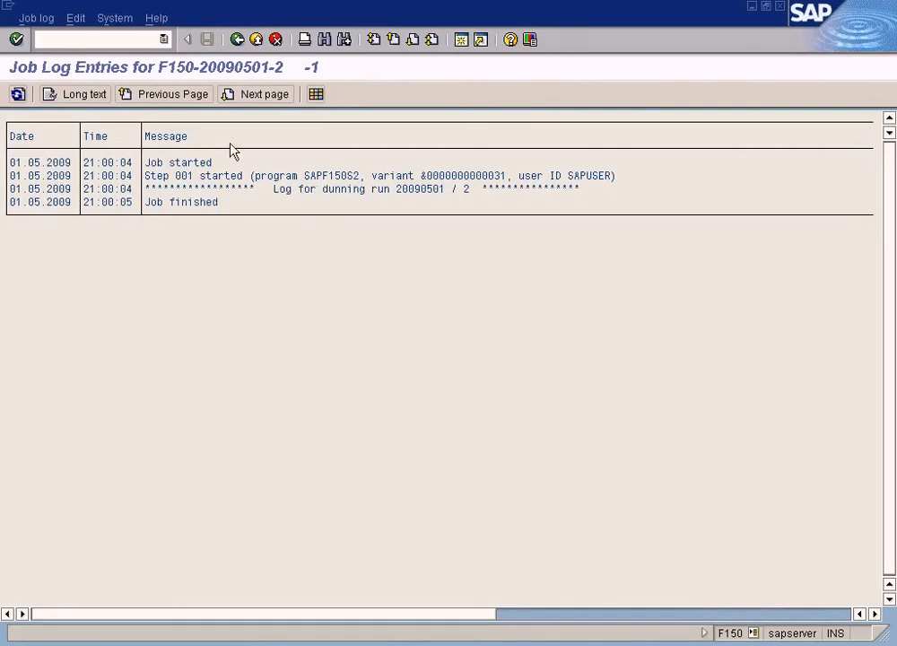
left_click(237, 40)
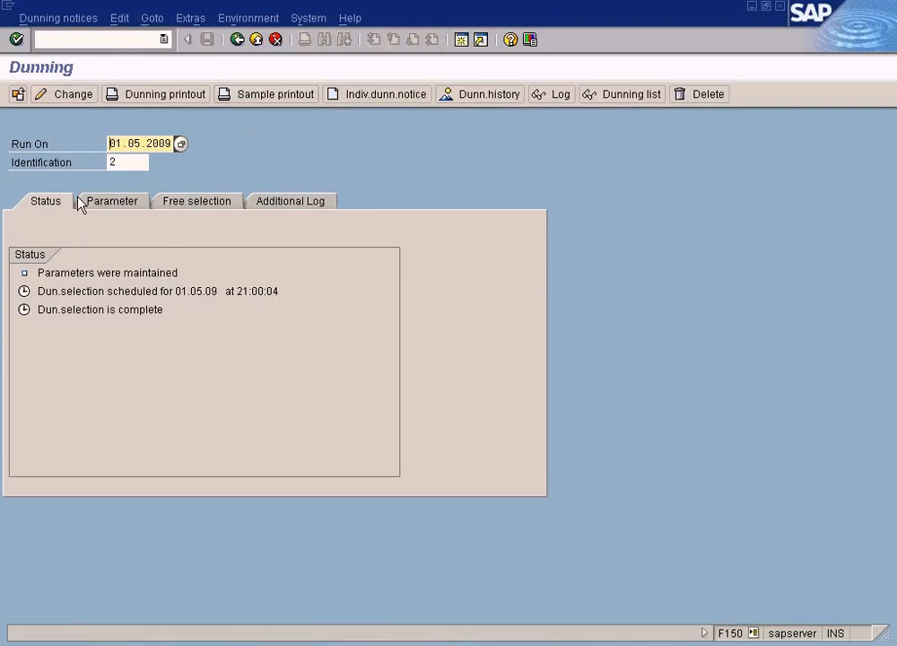
Open the dunning proposal of run 01.05.2009/2 for changes without selection restrictions and display Customer C's dunning notice for editing
left_click(67, 96)
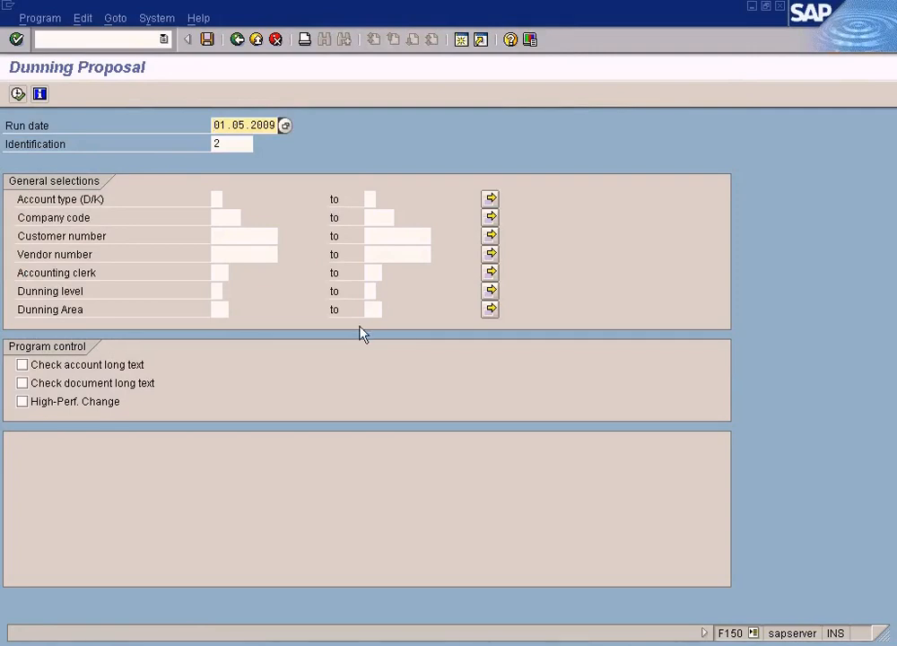
left_click(18, 94)
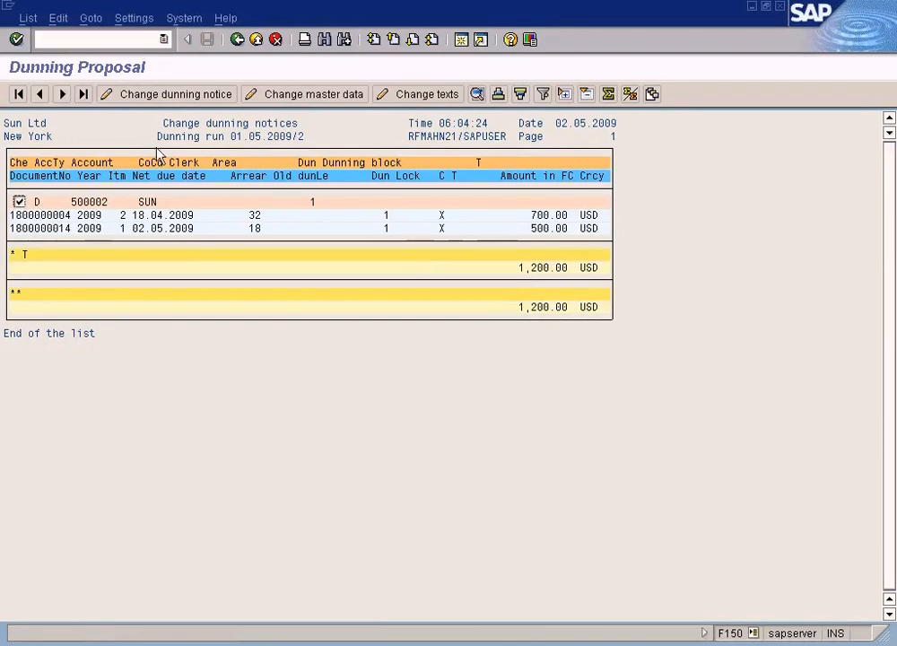
left_click(179, 95)
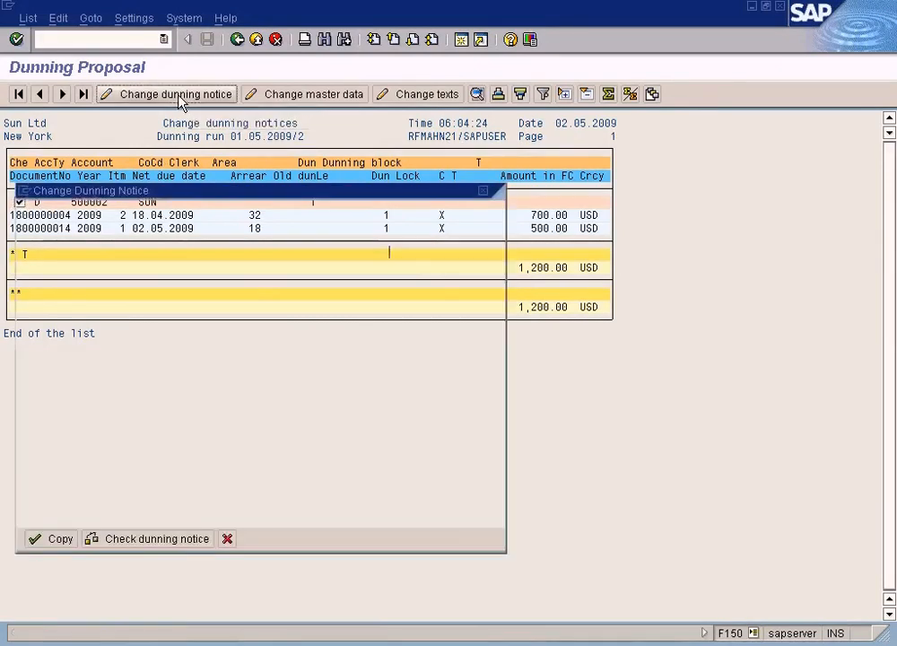
left_click_drag(351, 194, 409, 277)
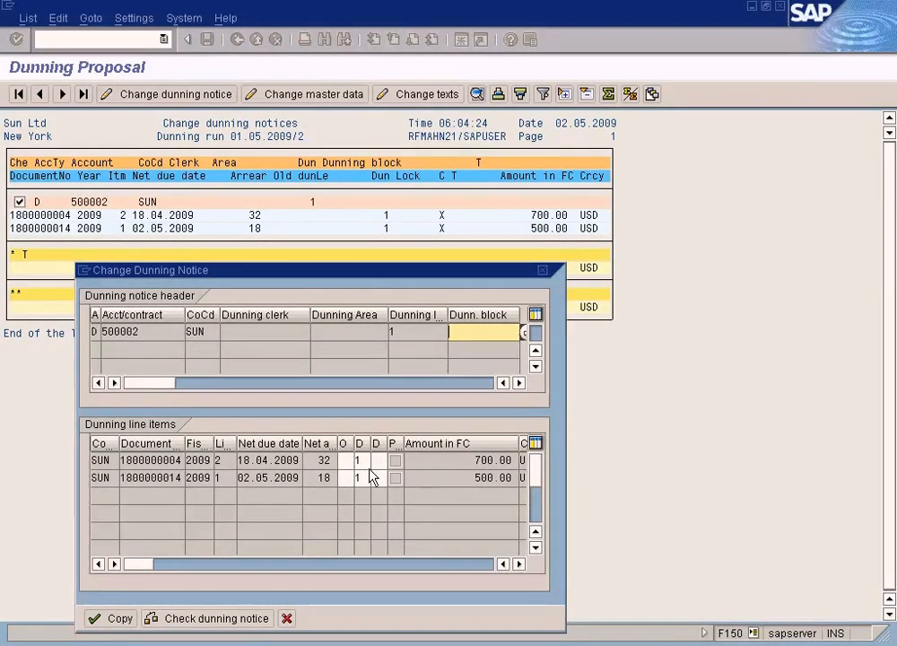
Try dunning block A, manual block due to a telephone payment advice, in the dunning notice header and clear it again
left_click(471, 335)
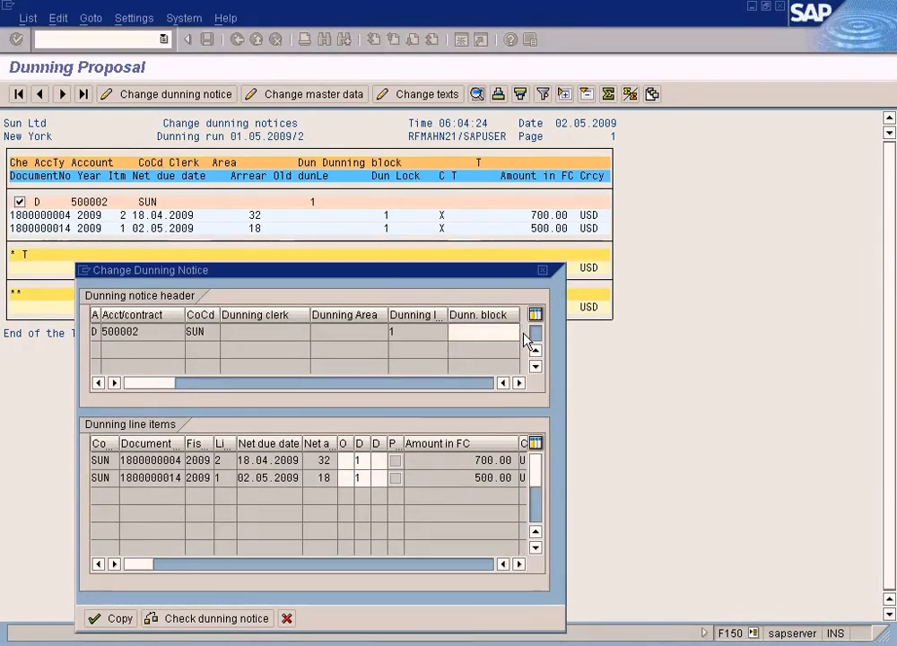
left_click(525, 334)
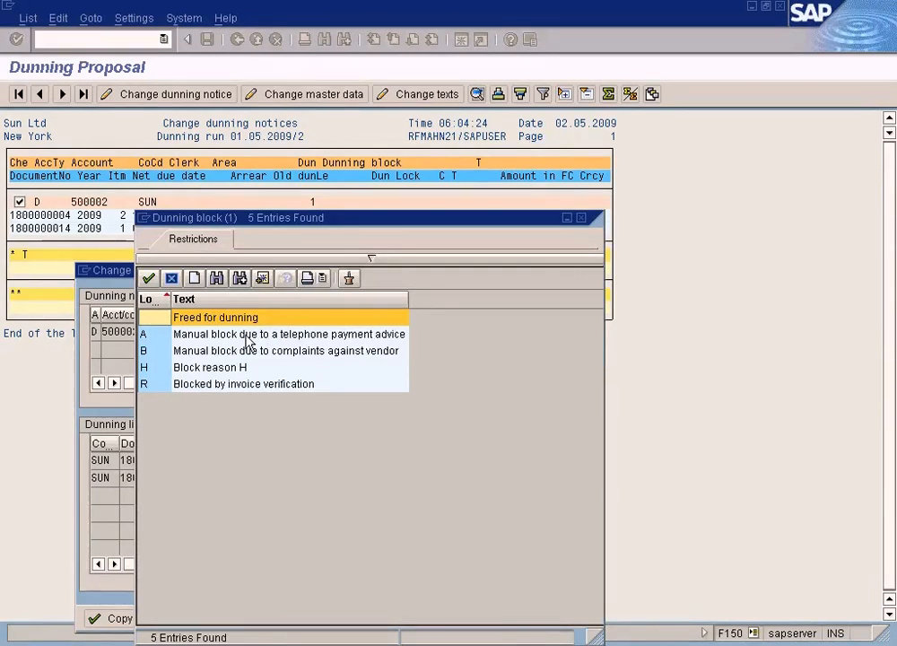
double_click(208, 334)
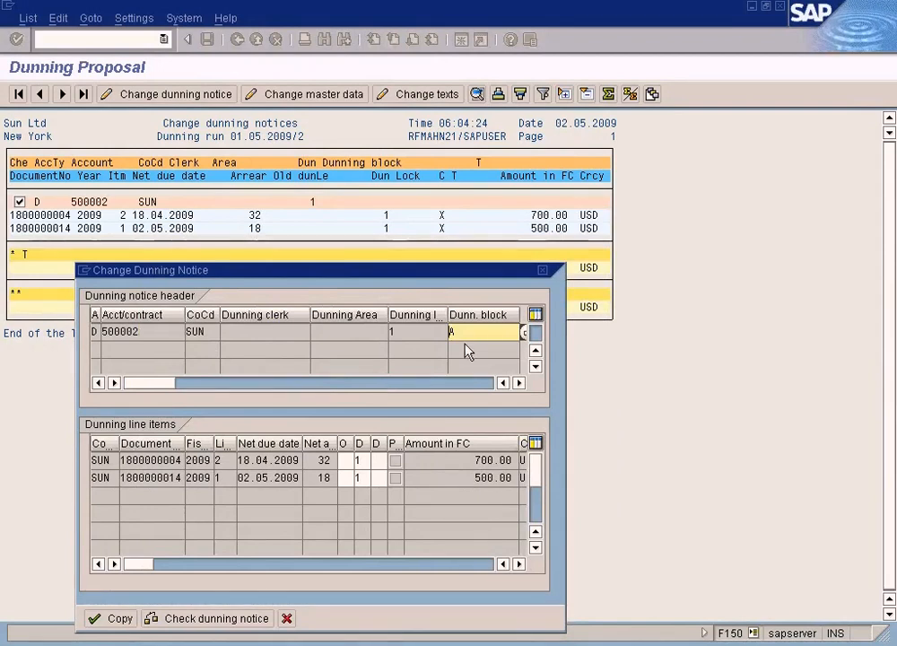
left_click(523, 334)
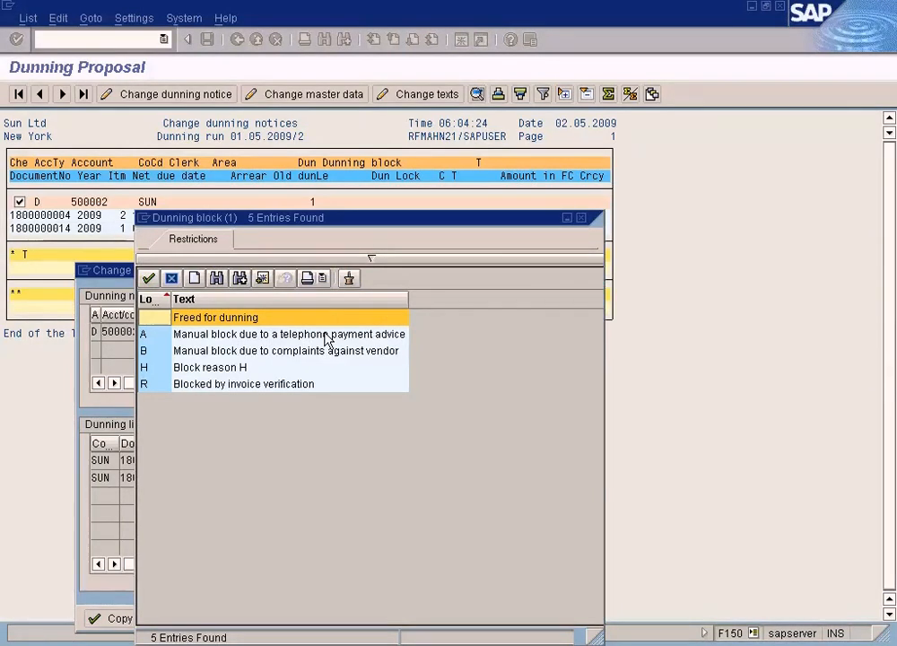
left_click(582, 218)
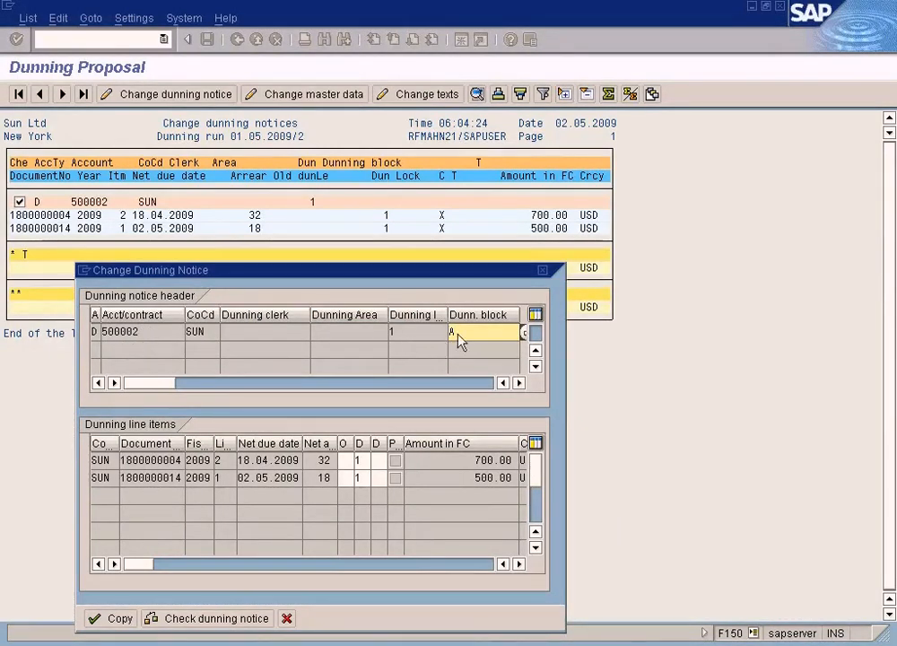
key("BackSpace")
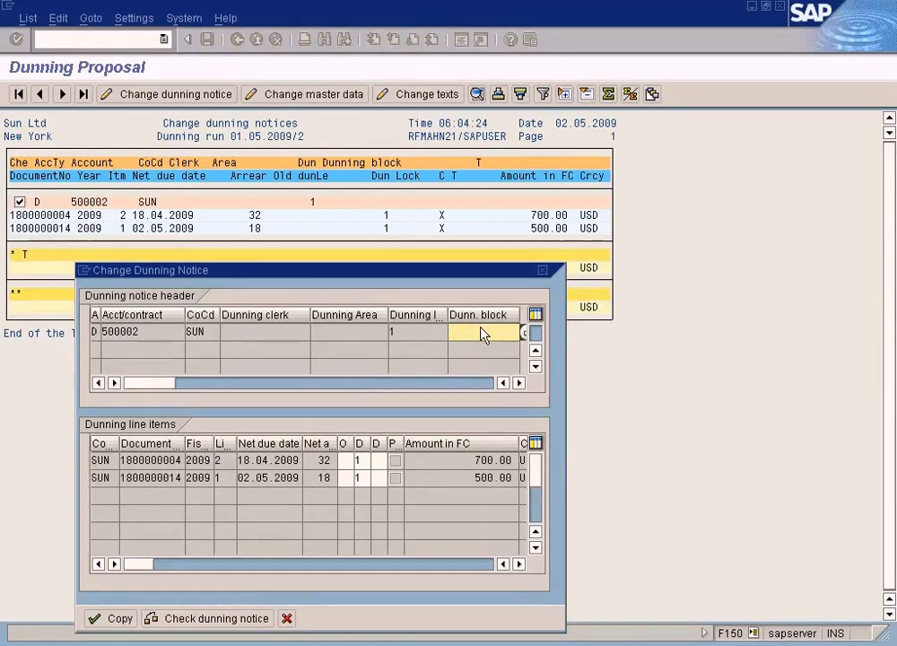
Try dunning block A on the line item due 18.04.2009, clear it and cancel the dunning notice change
left_click(348, 461)
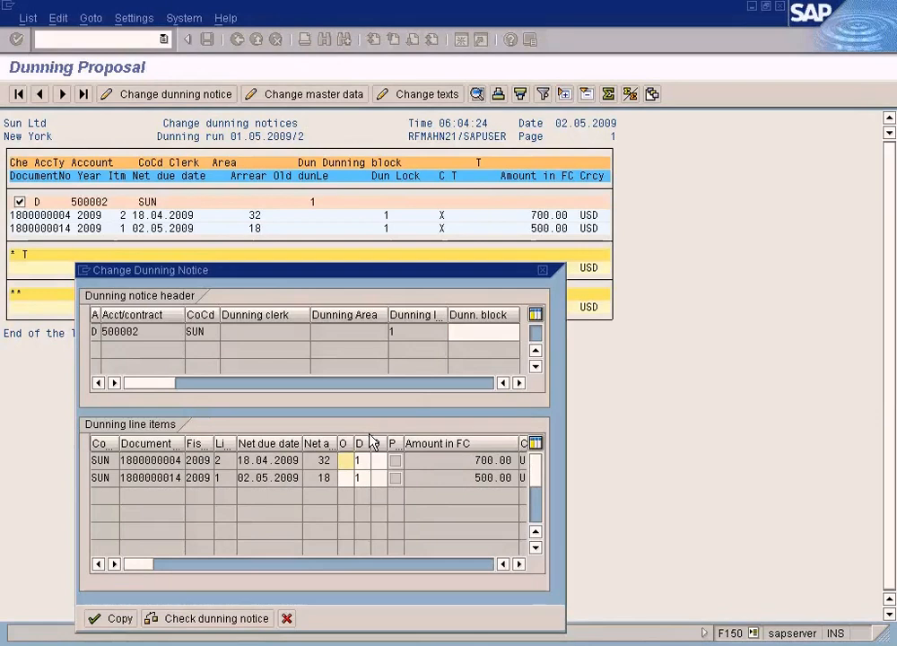
left_click(381, 461)
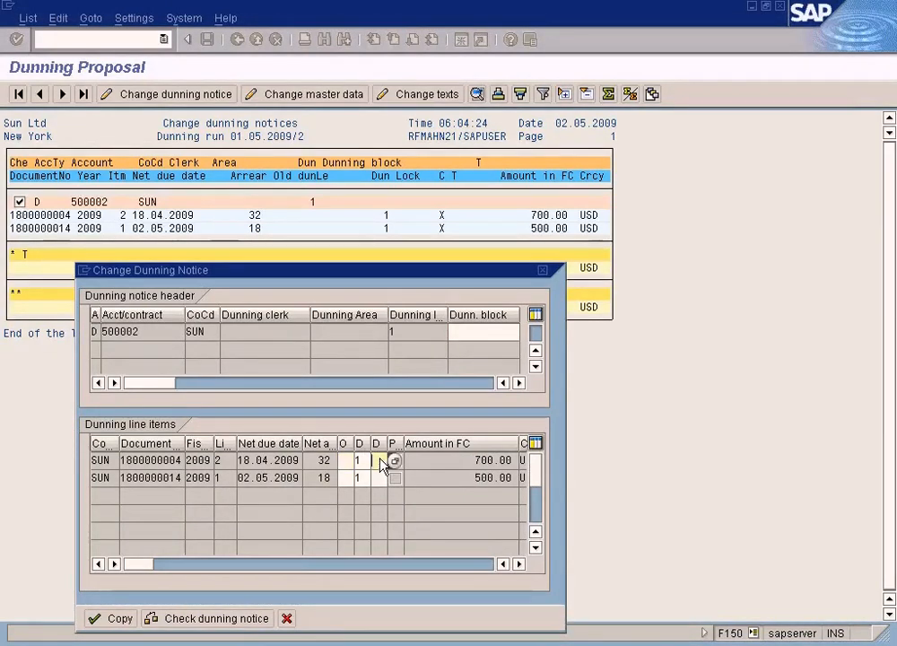
left_click(394, 461)
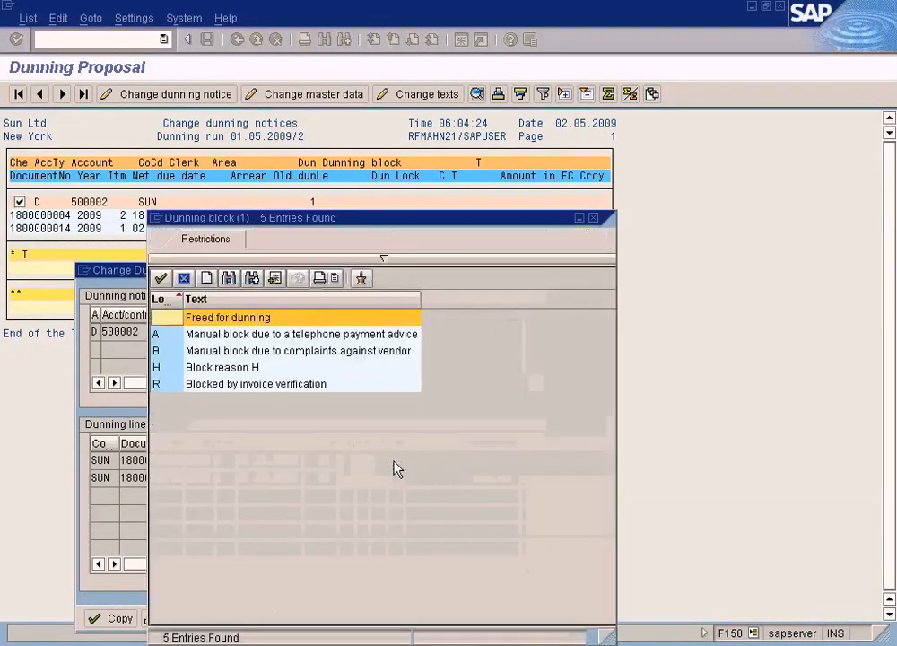
left_click(594, 218)
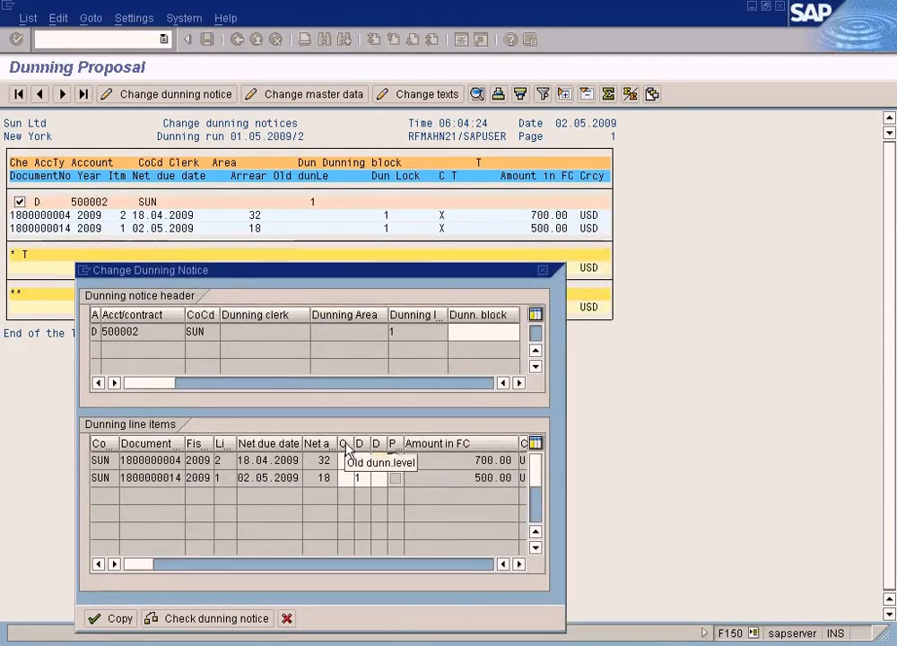
left_click(394, 460)
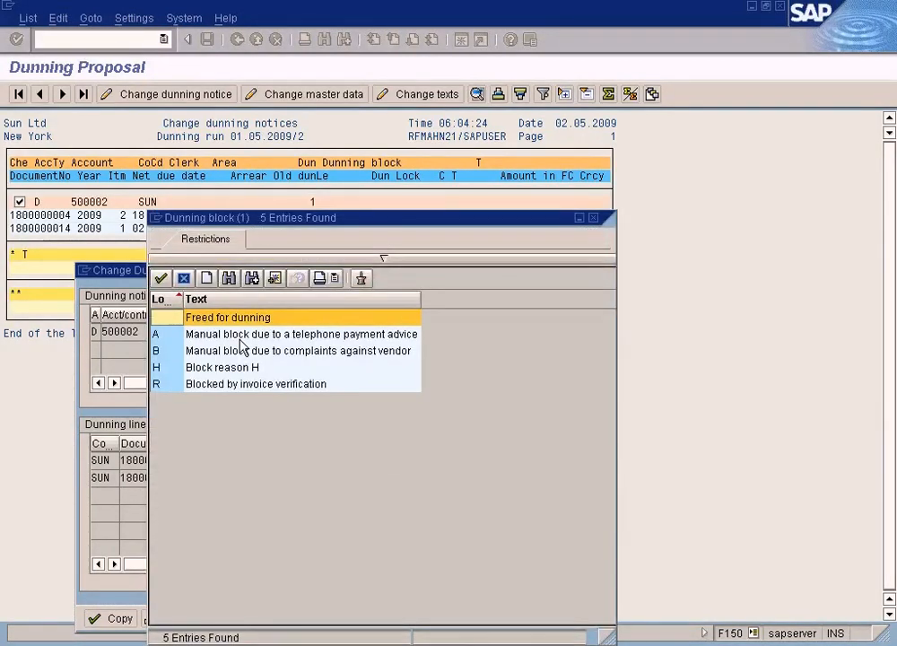
double_click(310, 335)
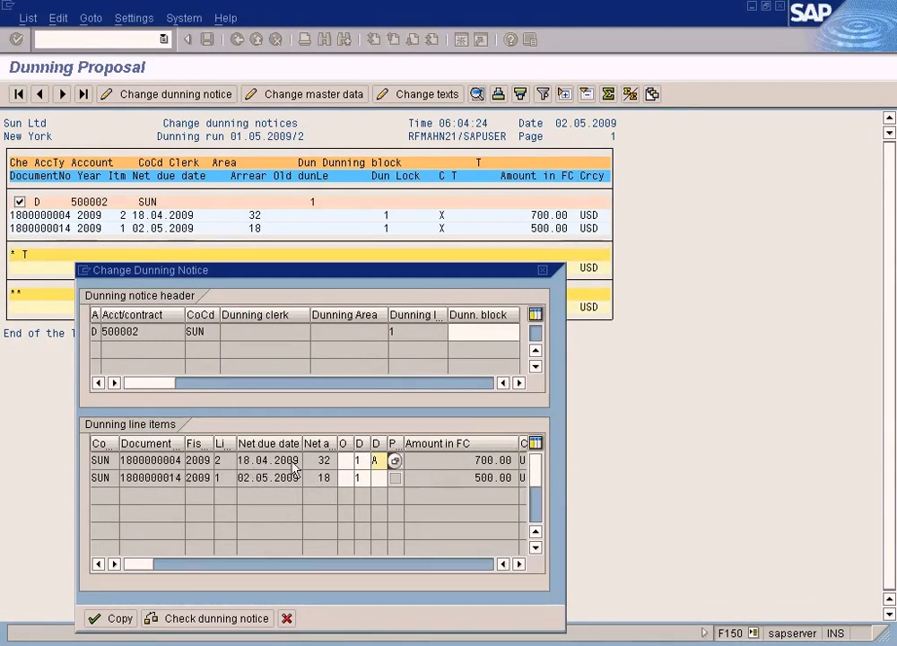
key("Delete")
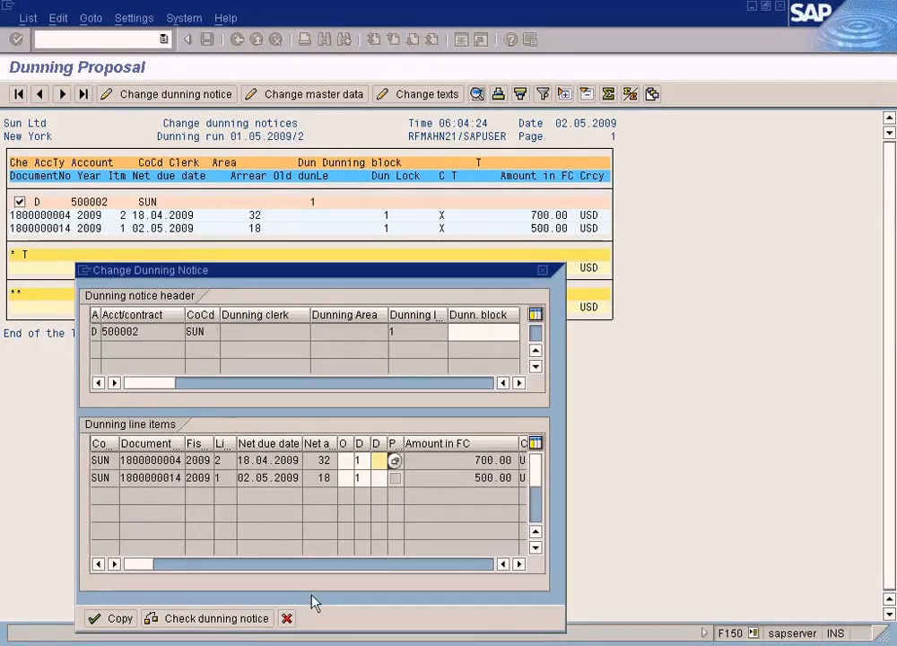
left_click(286, 619)
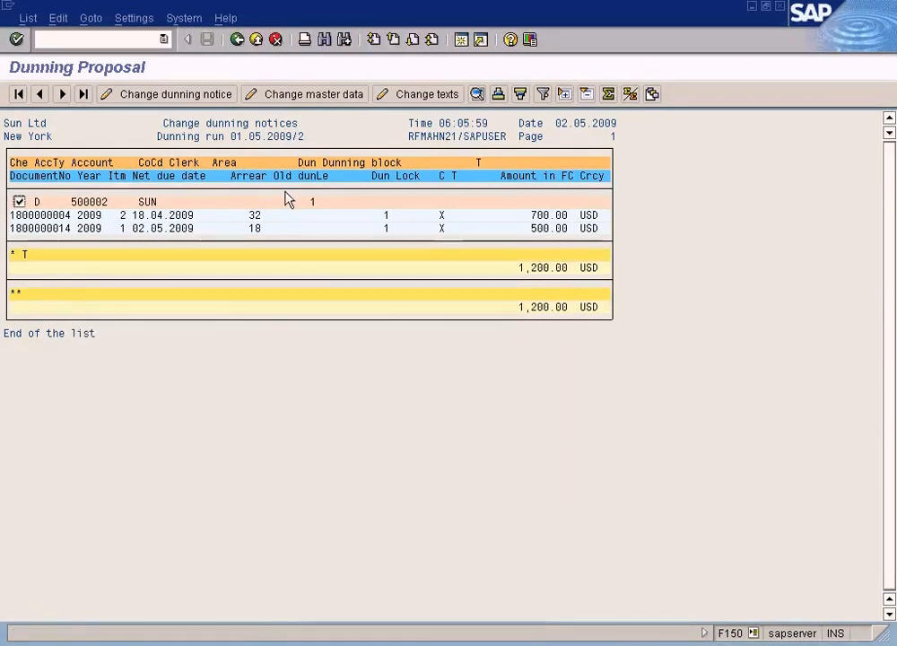
Look at Customer C's dunning master data and the accounting texts from the proposal, and return to the dunning run without changes
left_click(300, 102)
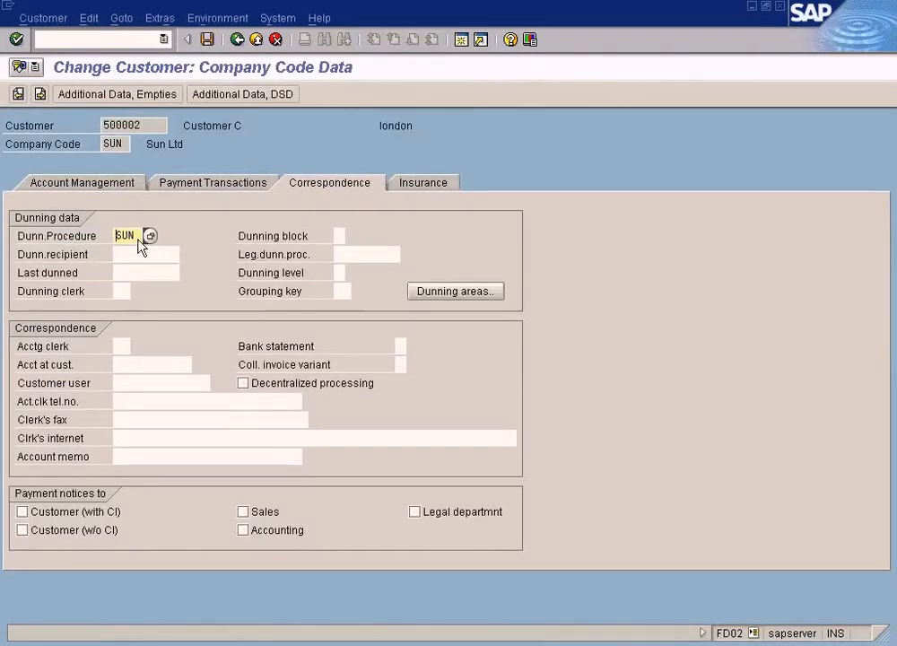
left_click(256, 39)
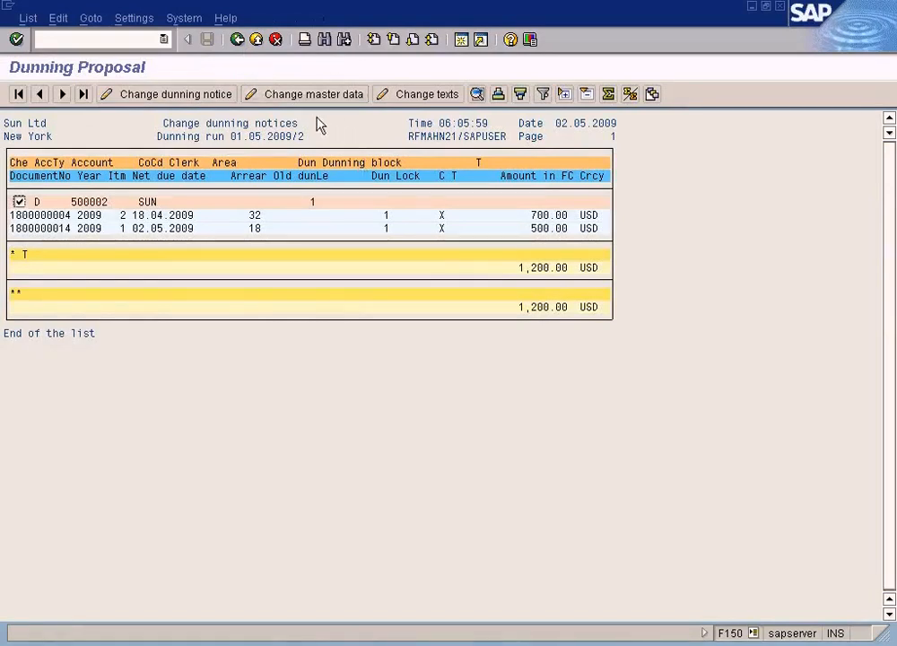
left_click(415, 95)
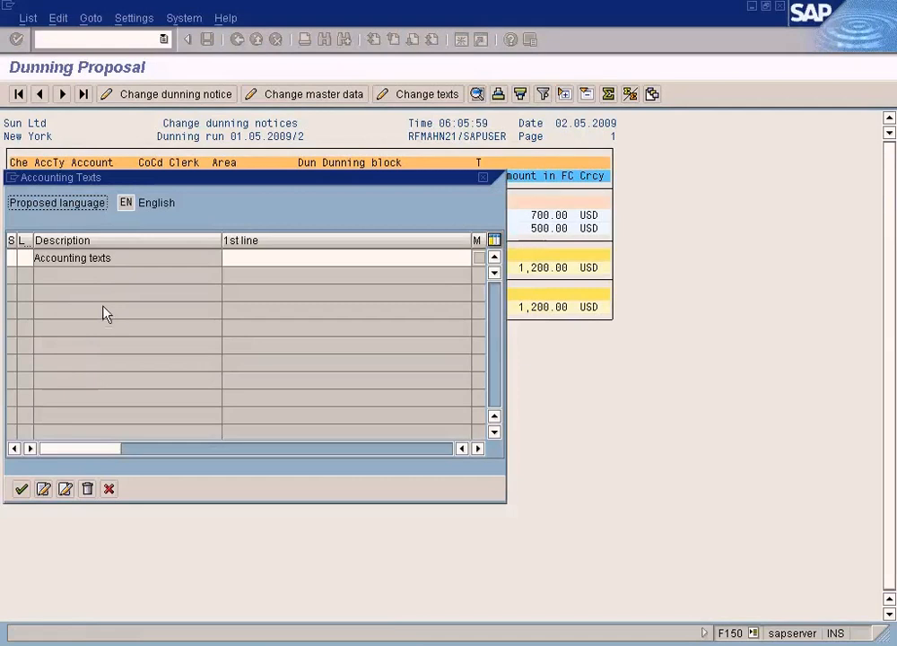
left_click(484, 177)
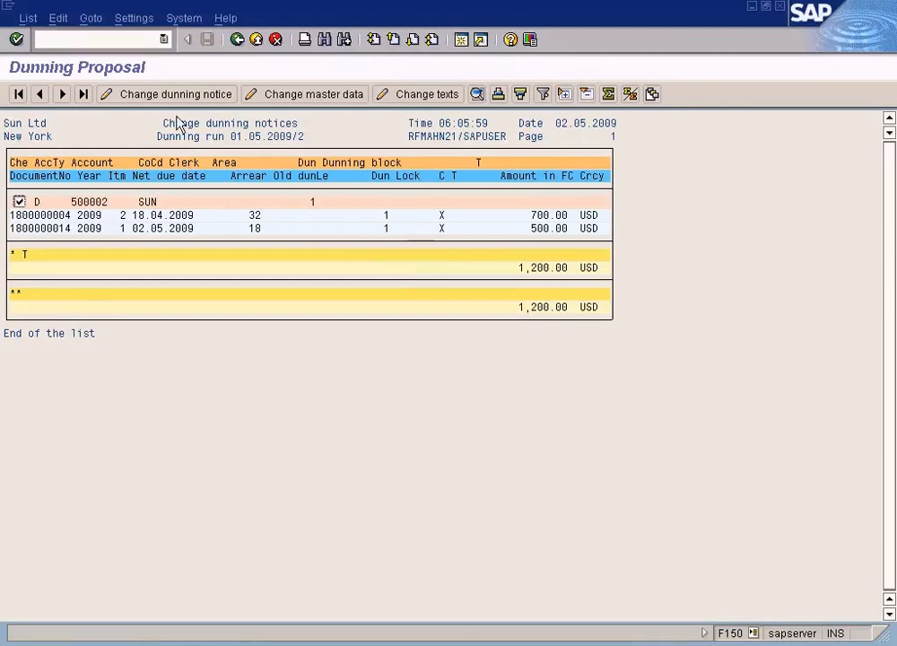
left_click(238, 45)
left_click(237, 45)
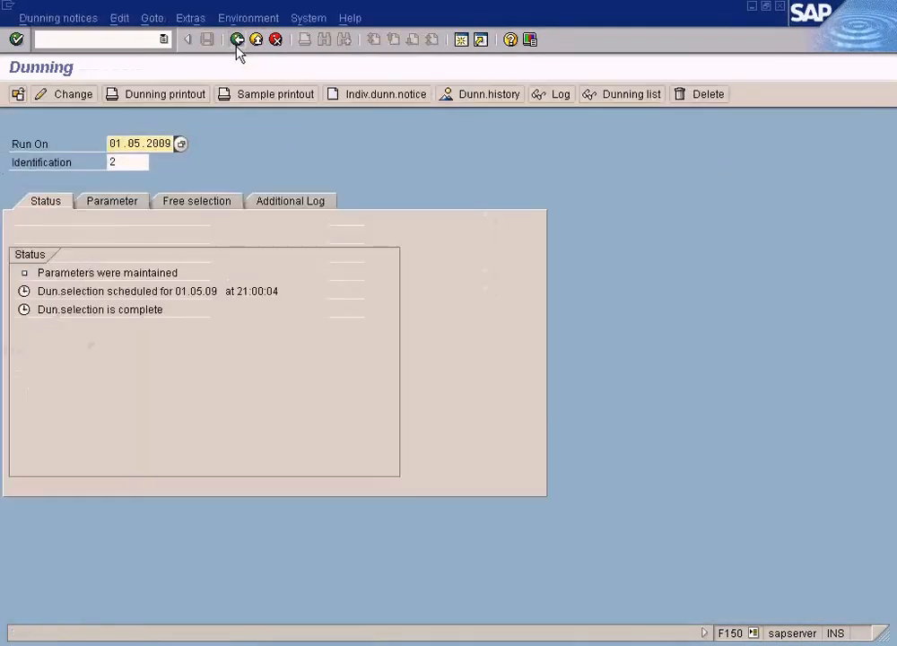
Schedule an immediate sample printout of the dunning run on output device LP01 and refresh the run status
left_click(296, 95)
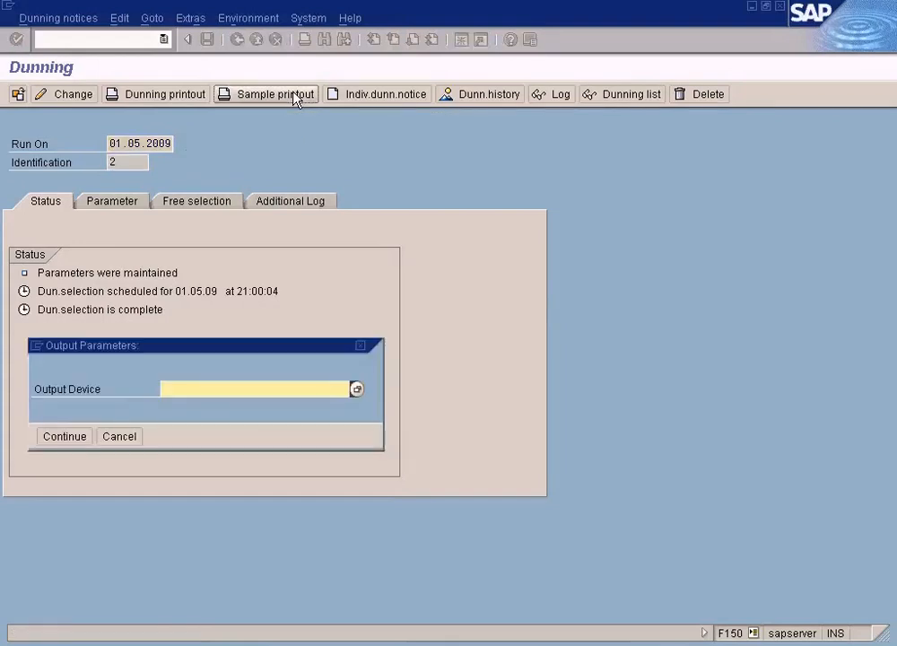
left_click(357, 390)
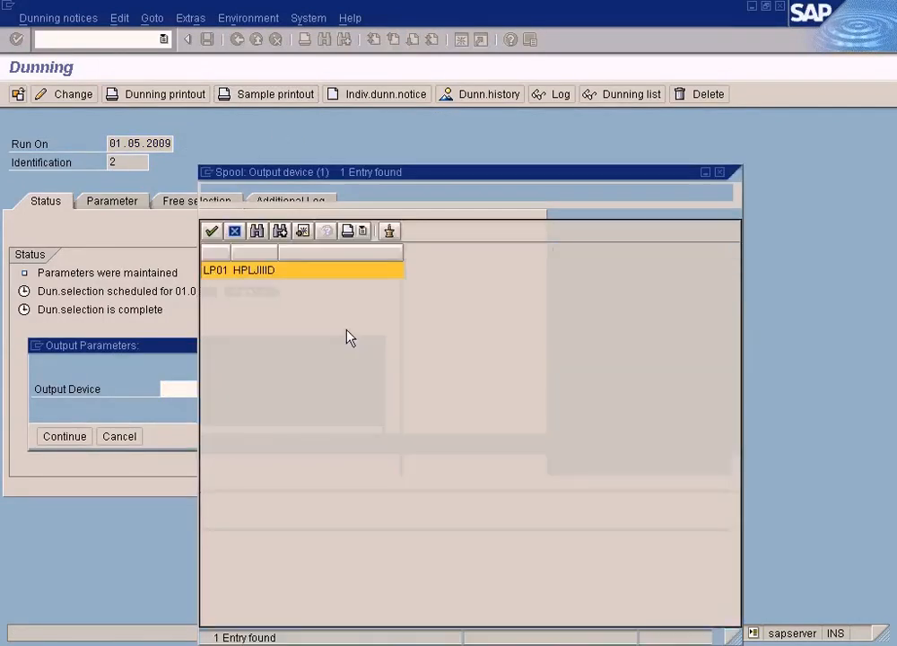
double_click(297, 281)
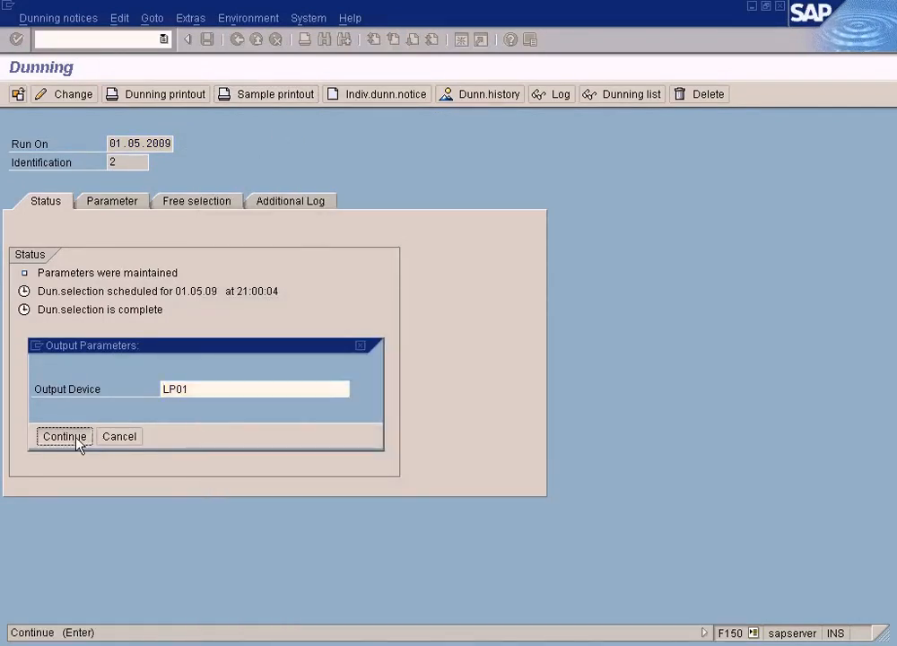
left_click(80, 439)
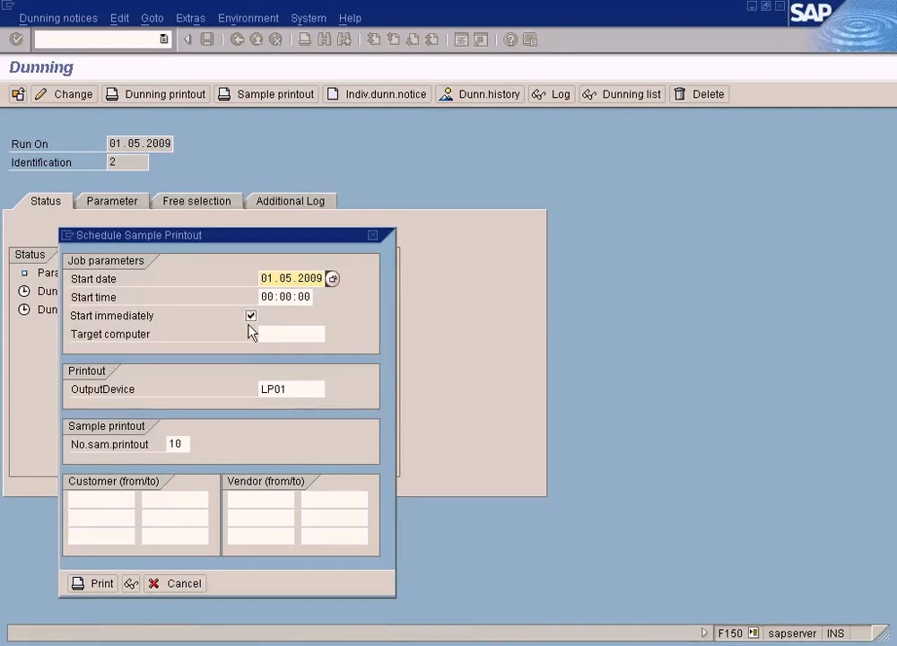
left_click(84, 584)
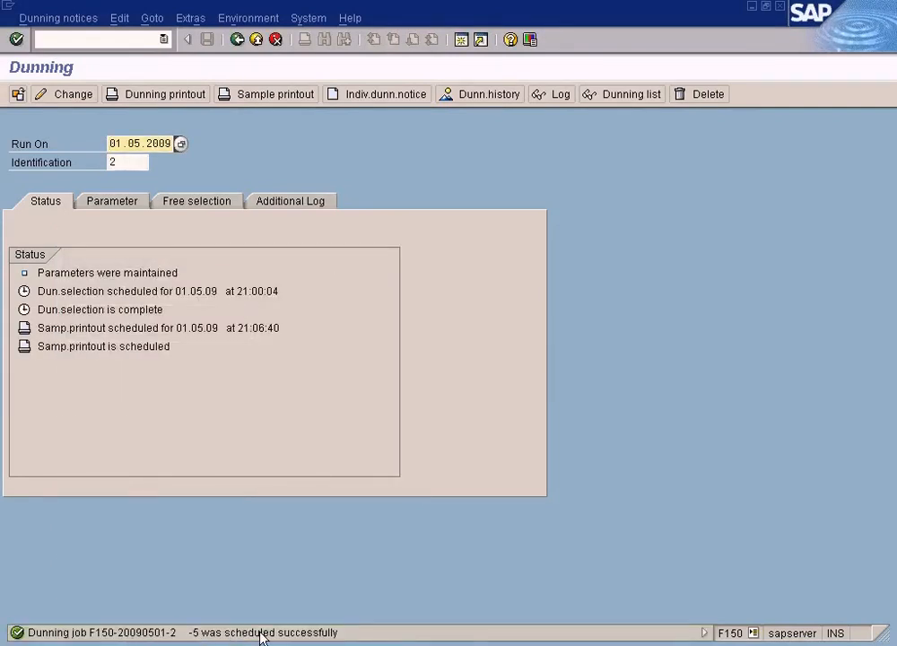
left_click(124, 19)
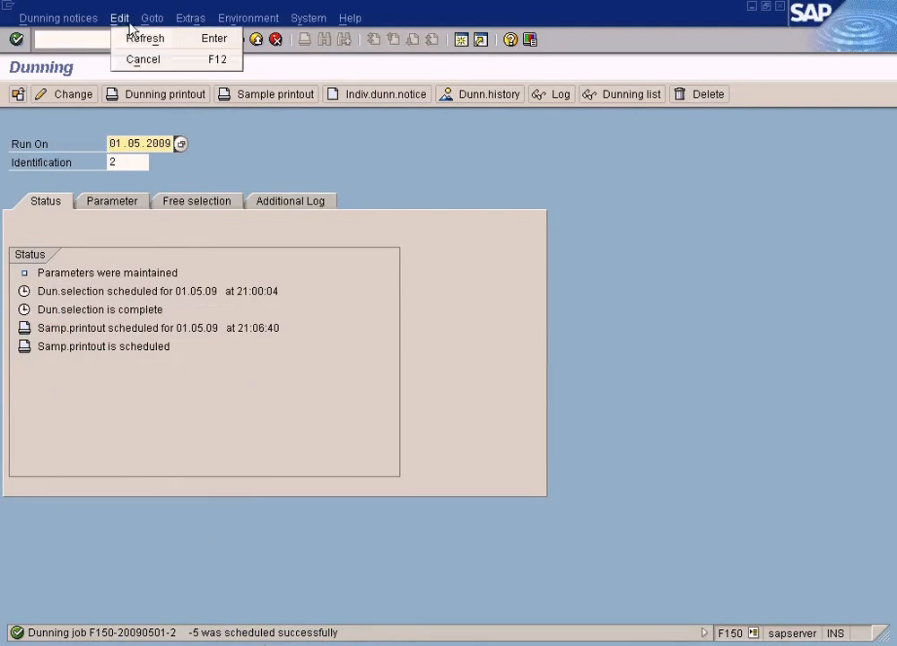
left_click(137, 37)
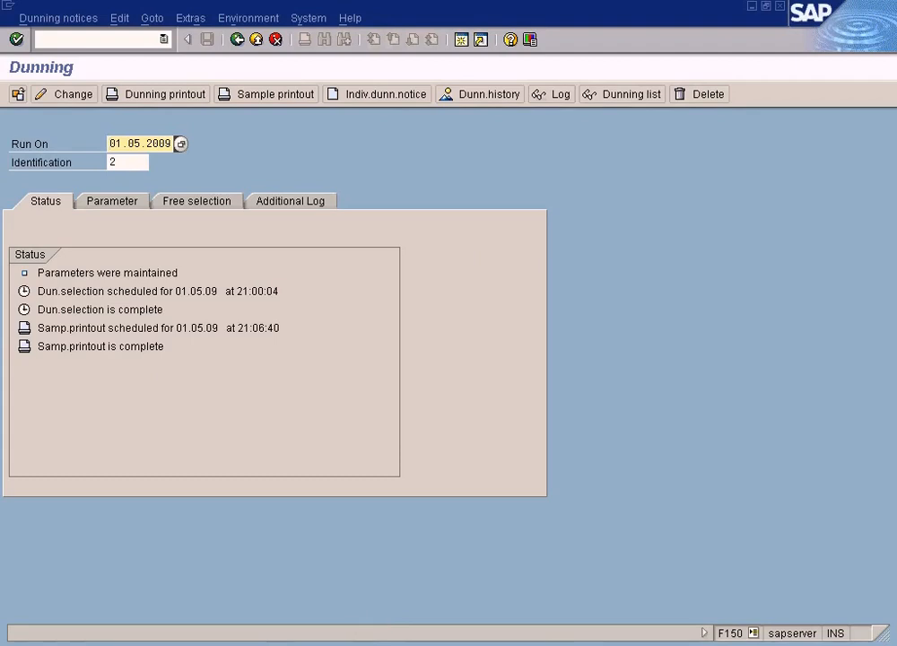
Start transaction SP01 in a new session, list the spool requests and display the contents of the newest one
left_click(328, 645)
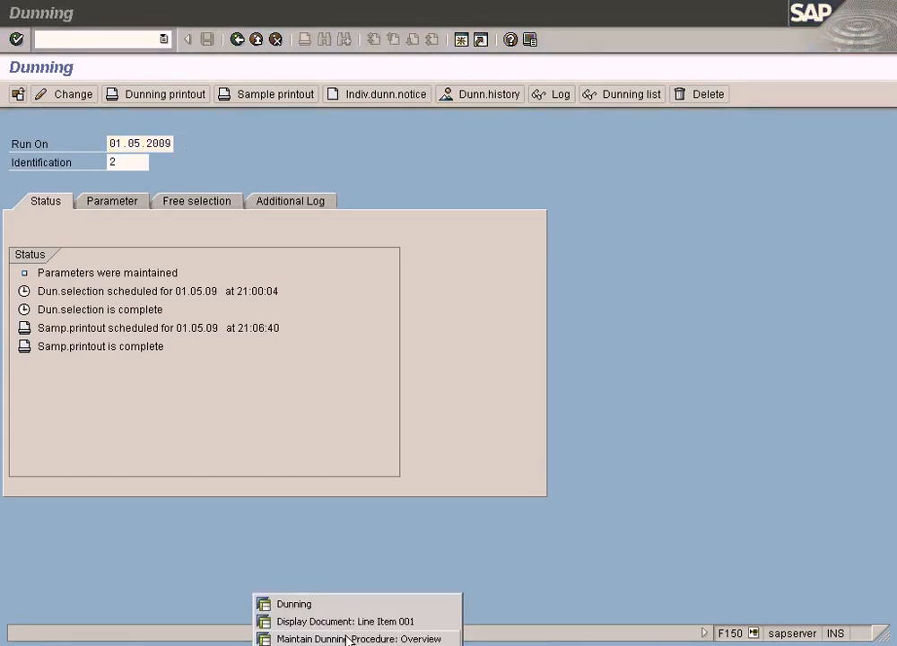
left_click(507, 525)
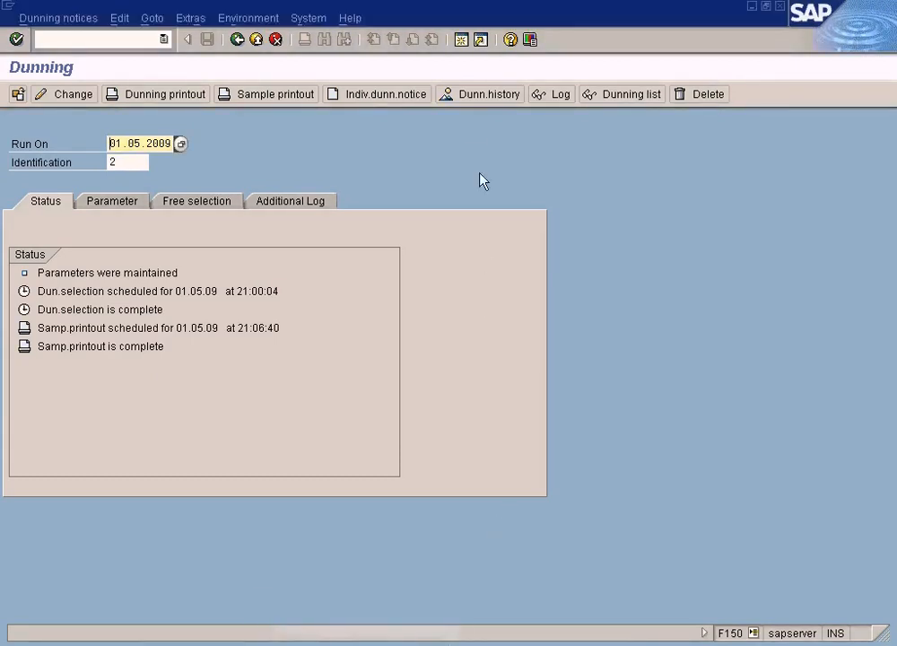
left_click(461, 40)
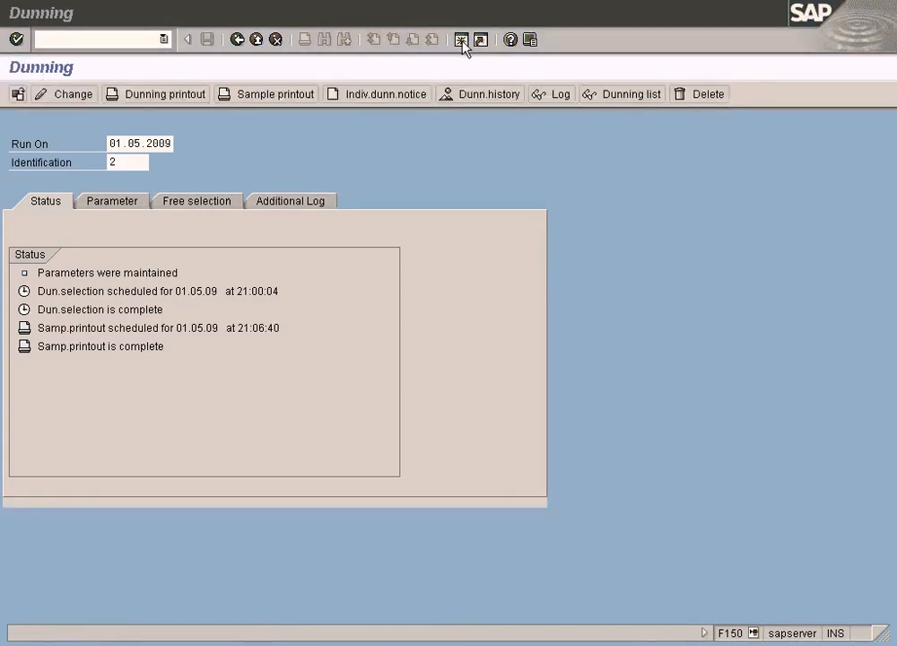
type("sp01")
key("Return")
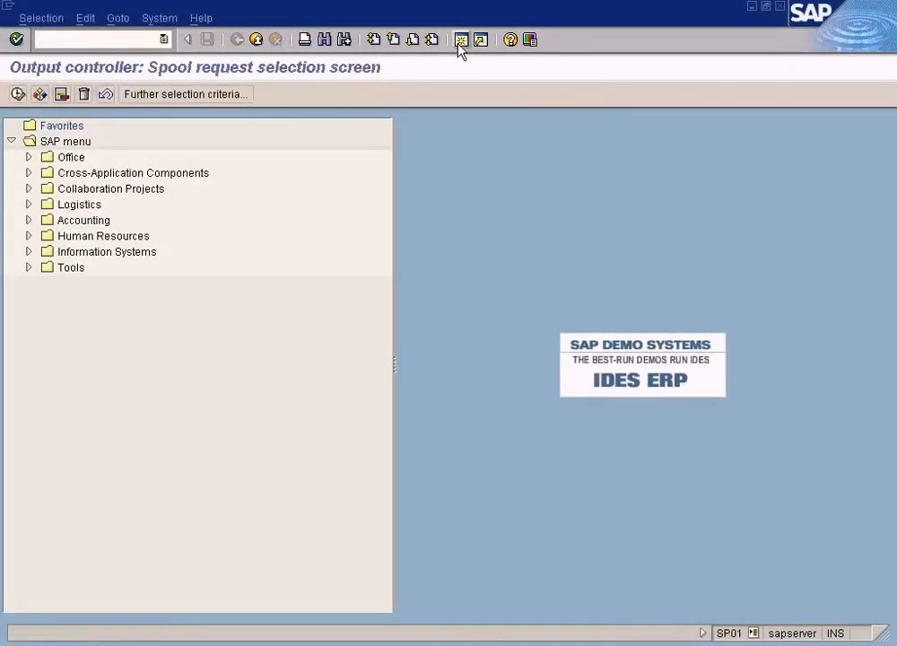
left_click(18, 93)
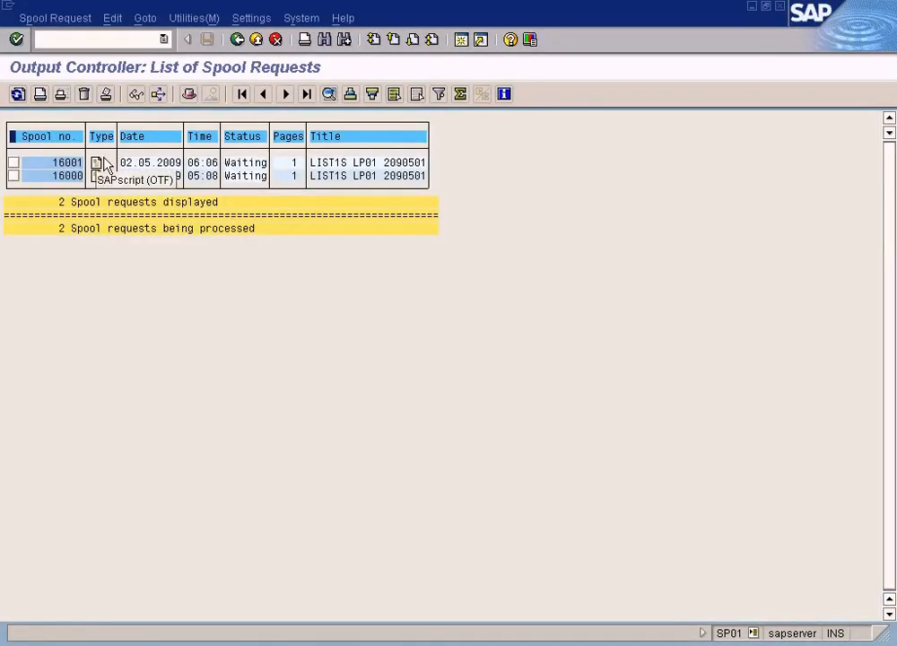
mouse_move(97, 168)
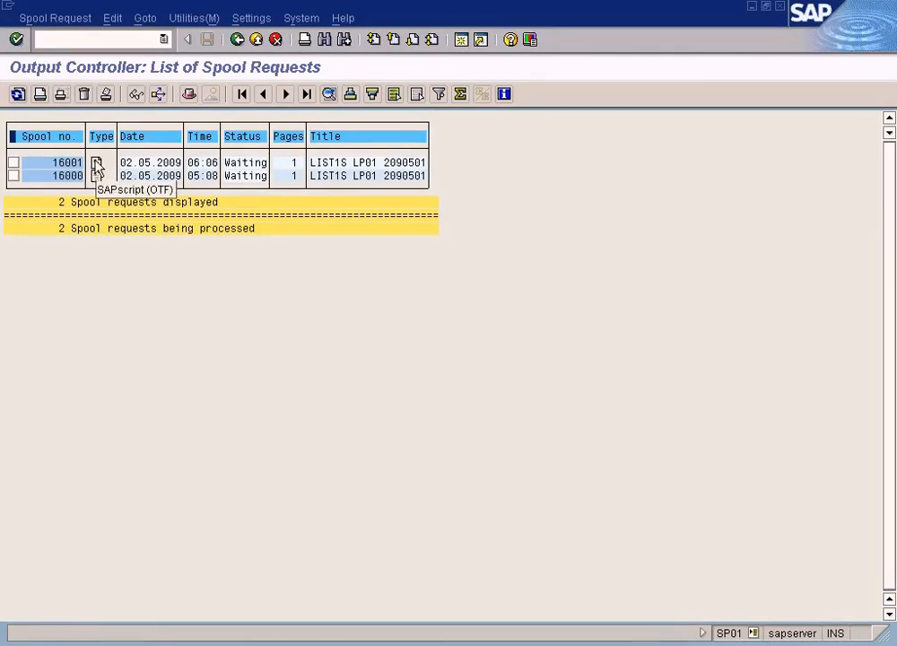
left_click(97, 168)
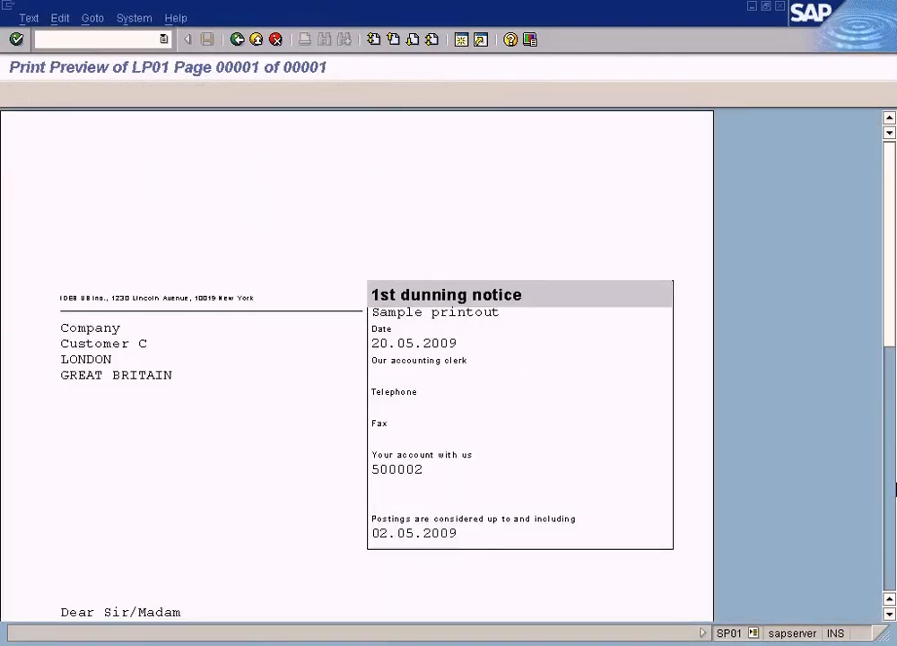
Read through the sample dunning notice's header, letter text, line items and totals, and return to the spool request list
left_click_drag(894, 341, 894, 383)
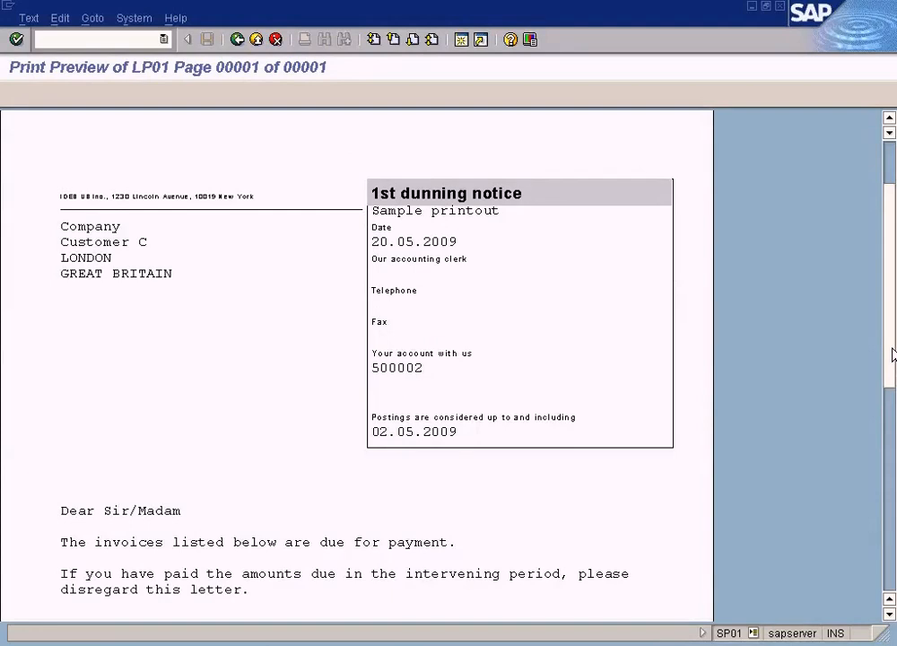
scroll(893, 356, "down", 3)
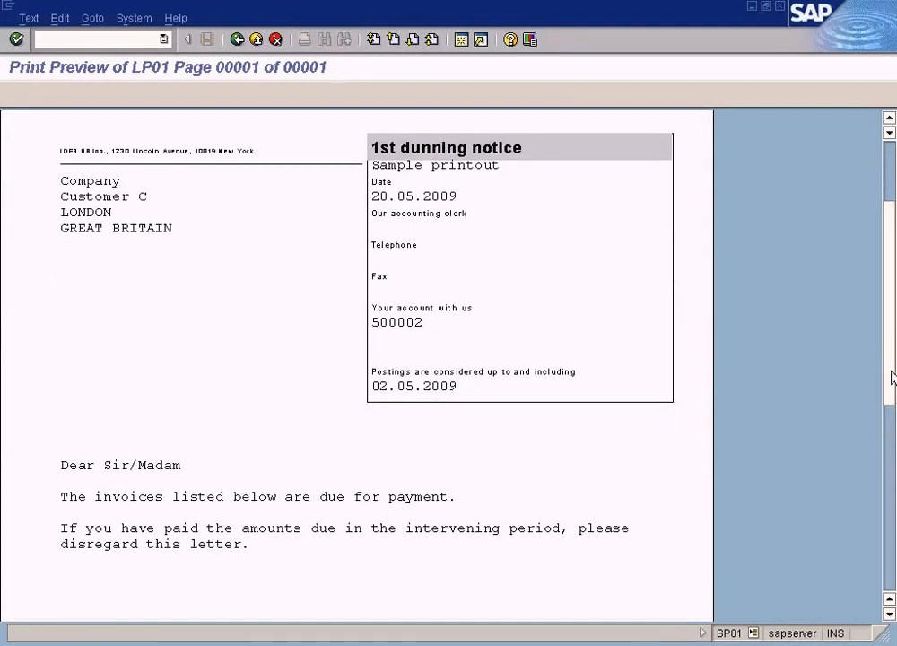
scroll(893, 395, "down", 3)
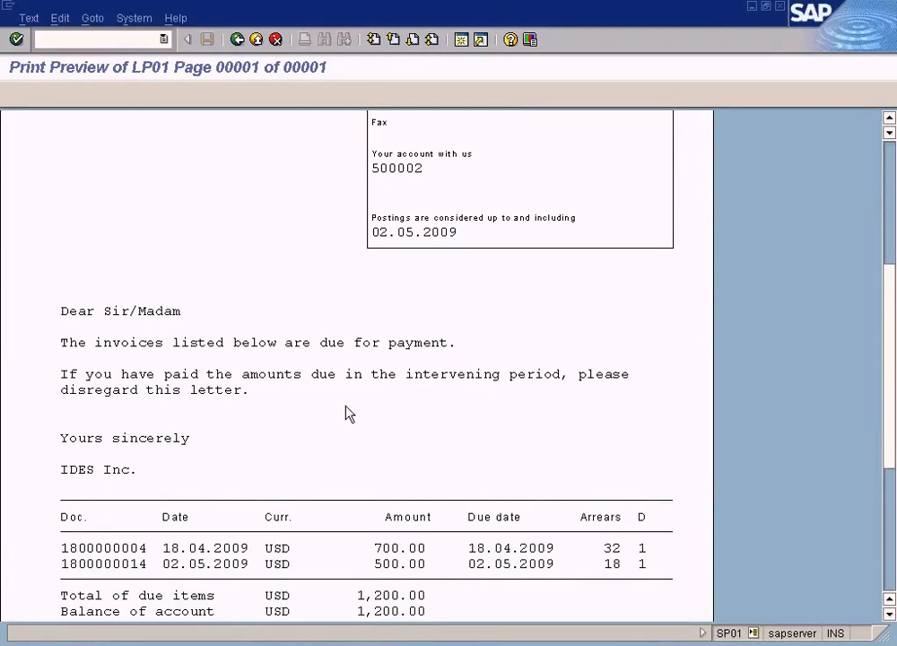
scroll(345, 413, "down", 2)
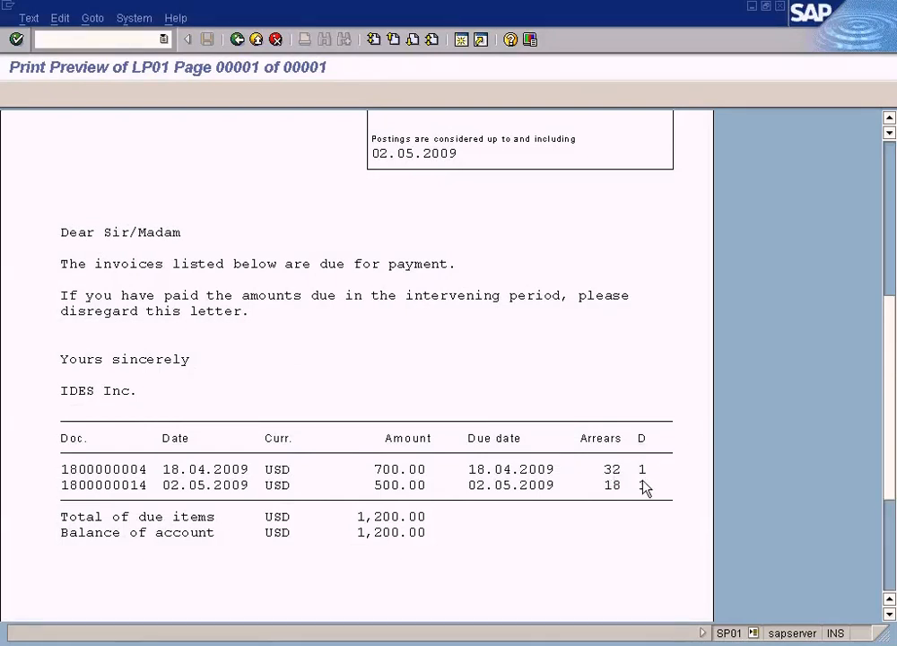
scroll(644, 488, "down", 1)
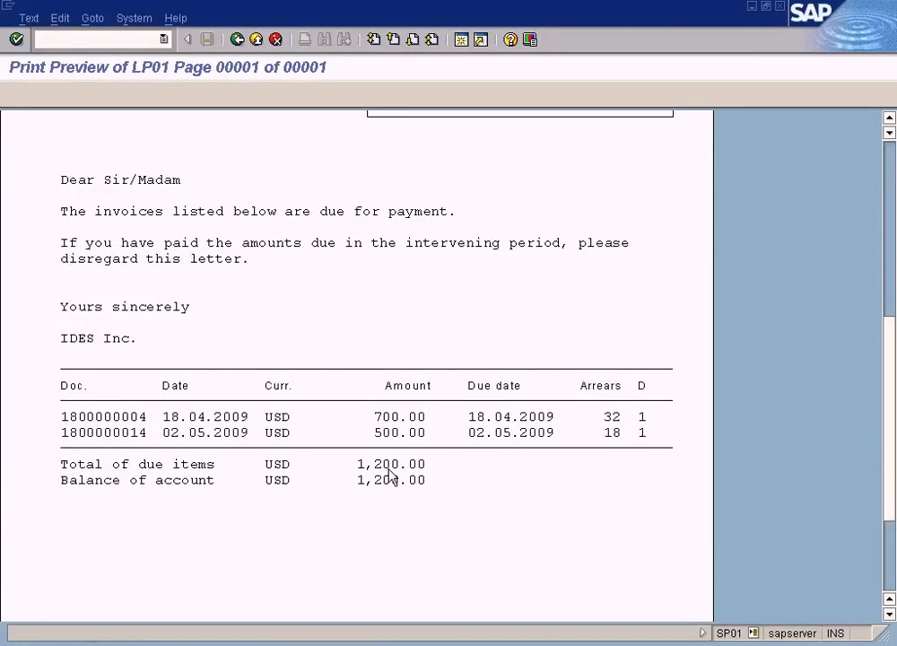
scroll(390, 476, "down", 1)
scroll(391, 462, "down", 2)
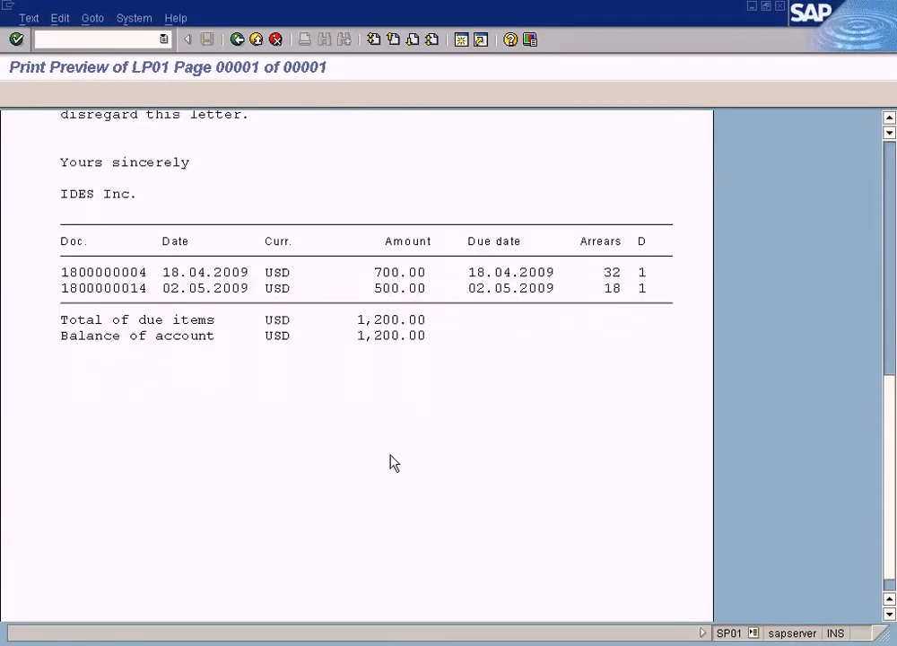
scroll(391, 462, "up", 1)
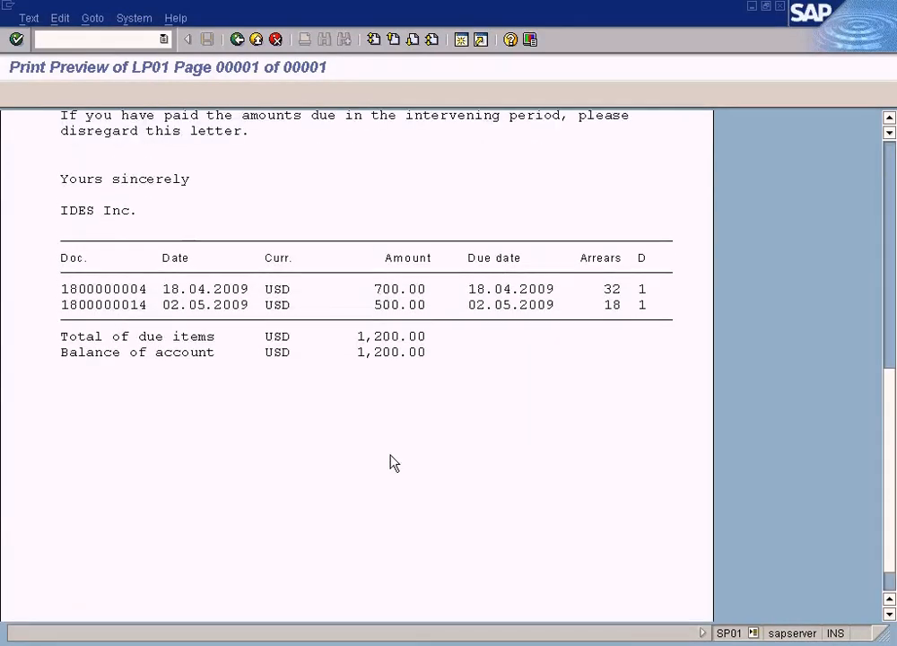
scroll(392, 462, "up", 2)
scroll(392, 462, "up", 1)
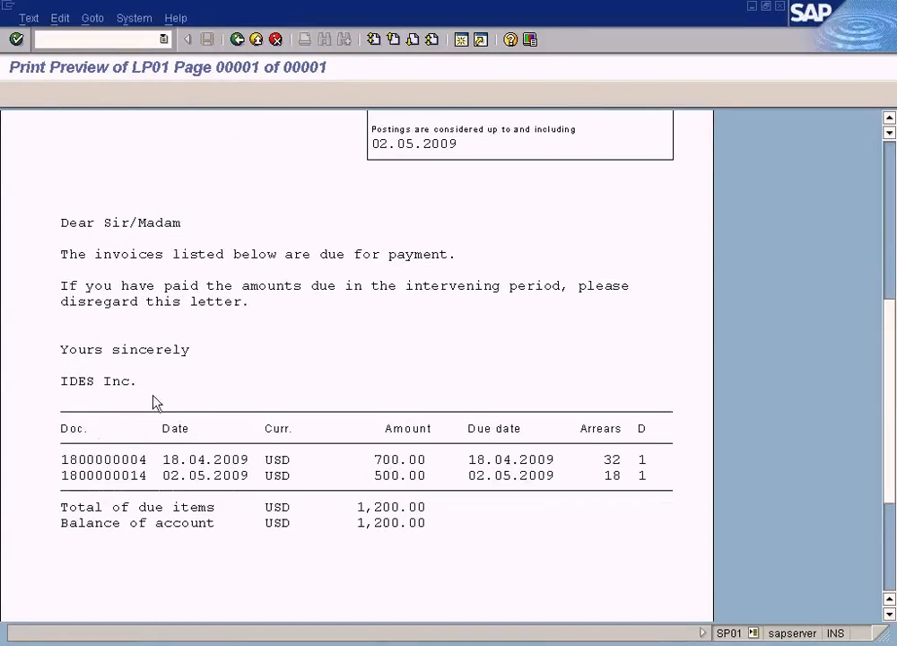
left_click(237, 40)
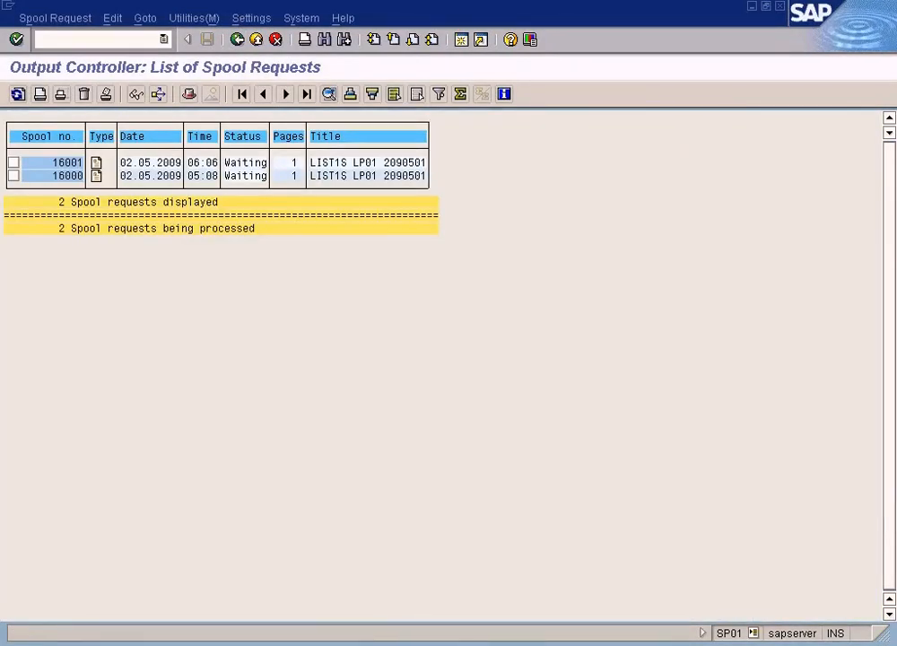
Switch to the dunning procedure session, return to the IMG and open Assign Dunning Forms for normal dunning of procedure 0001 in company code SUN
left_click(342, 642)
left_click(342, 639)
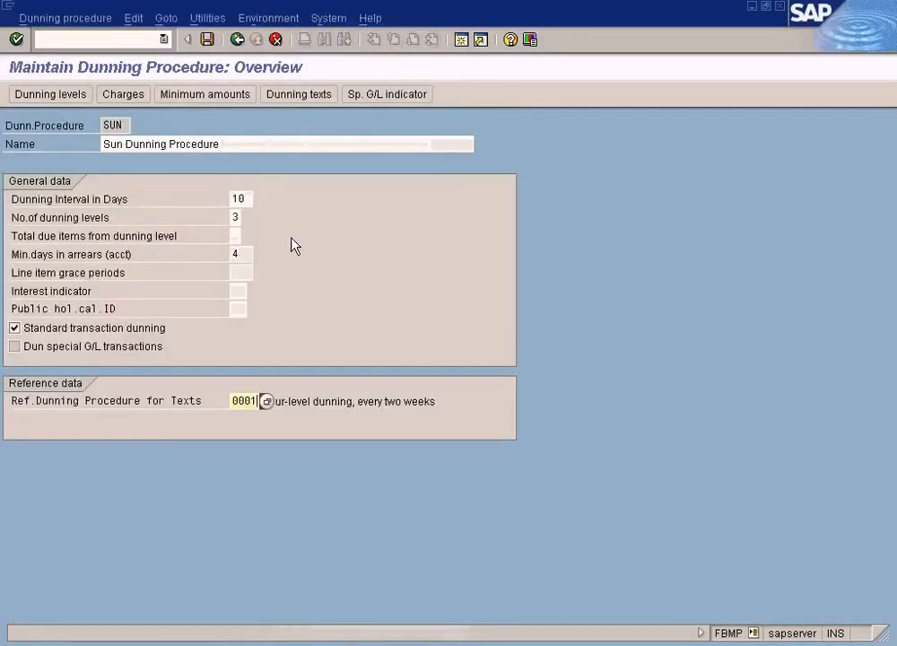
left_click(238, 41)
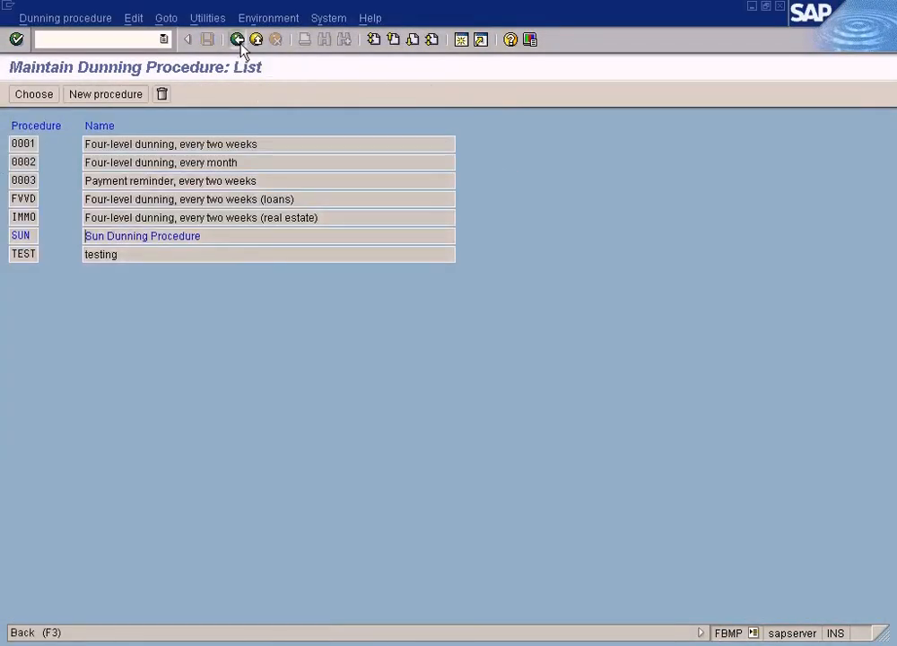
left_click(238, 40)
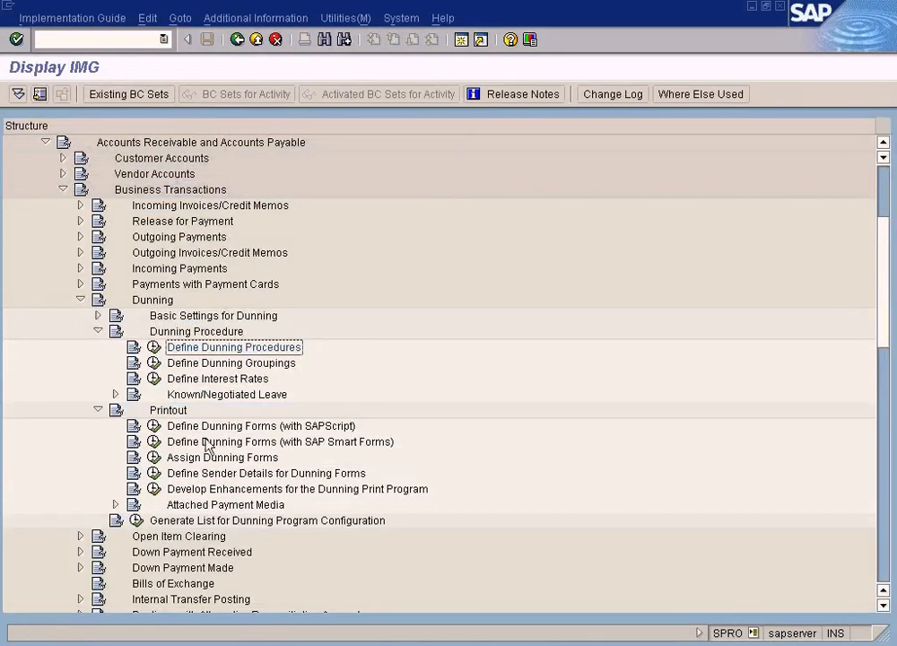
left_click(154, 458)
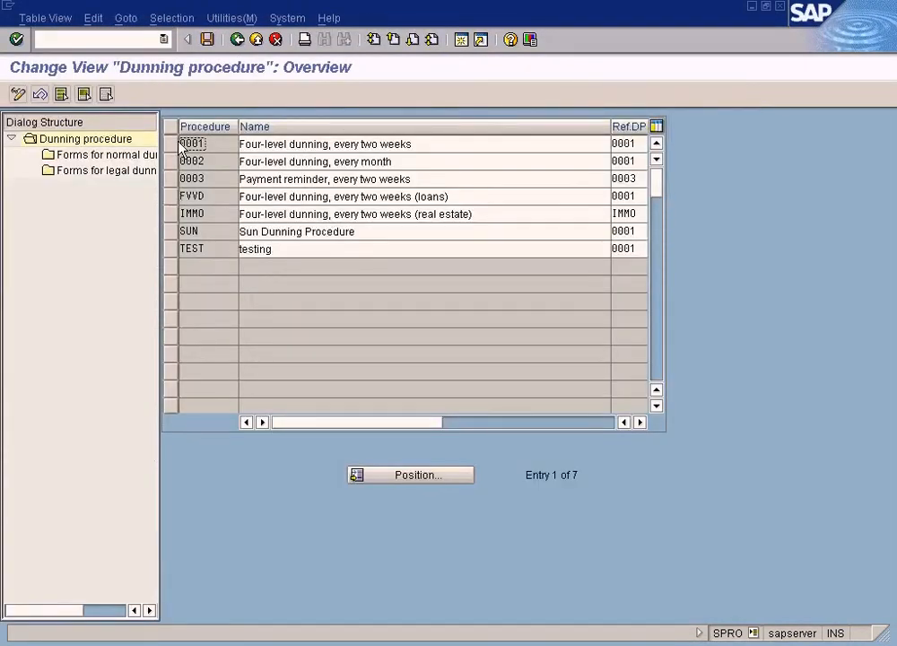
left_click(170, 146)
double_click(112, 155)
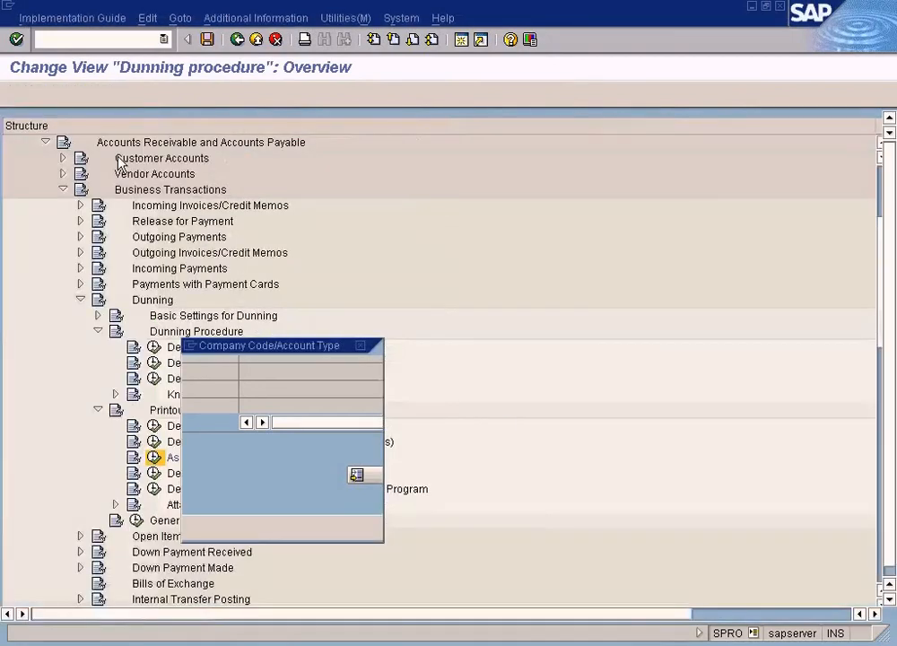
left_click(200, 529)
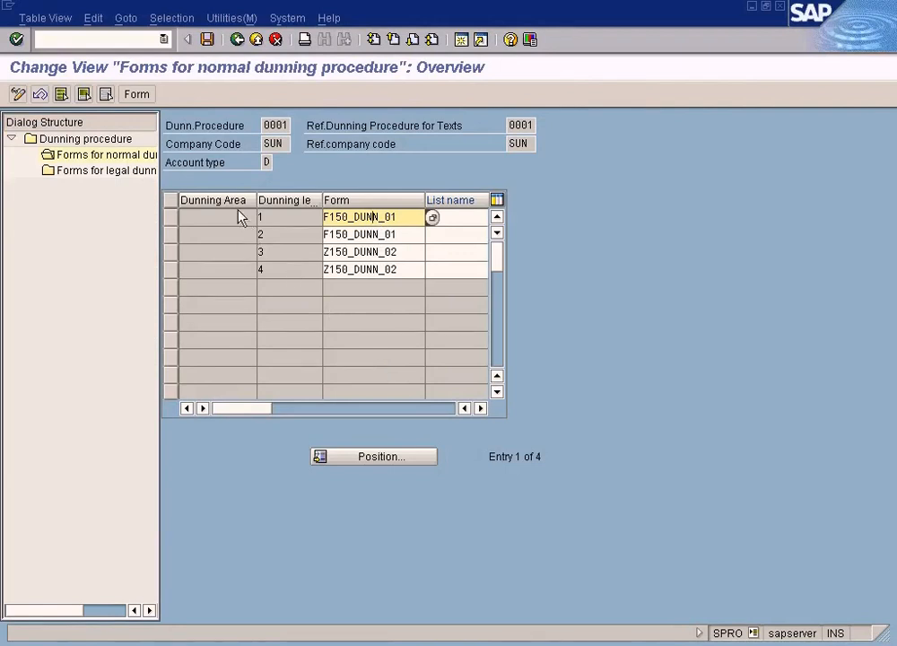
Examine the forms assigned to dunning levels 1 and 2, including the header of the level 1 form F150_DUNN_01
left_click(273, 220)
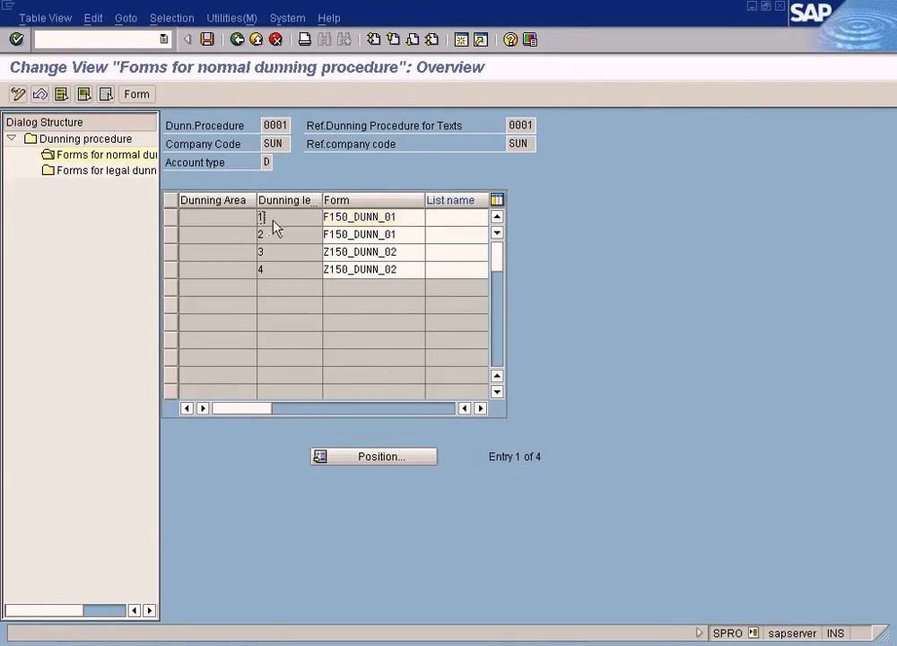
left_click(408, 222)
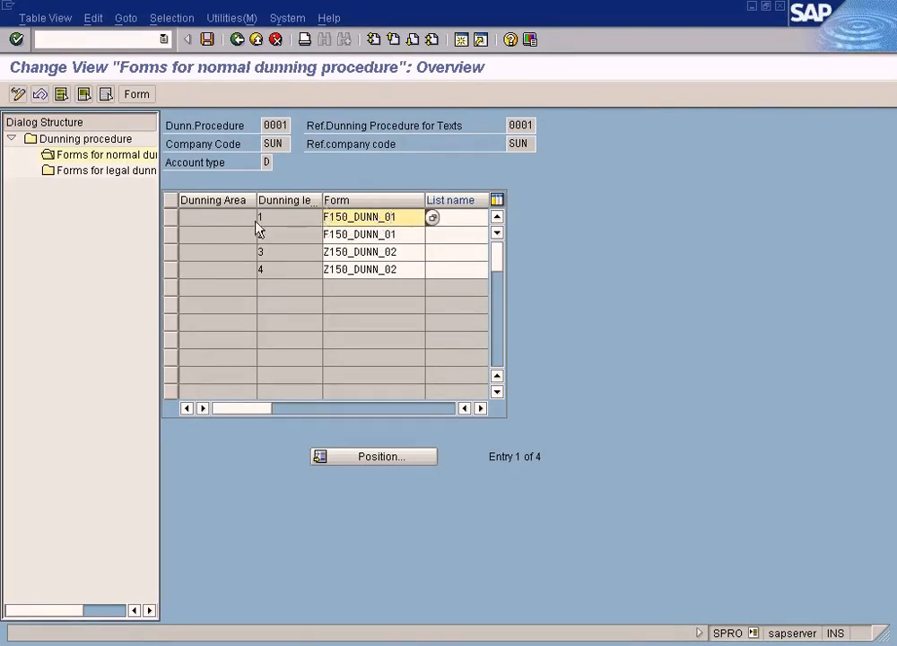
left_click(171, 217)
left_click(138, 95)
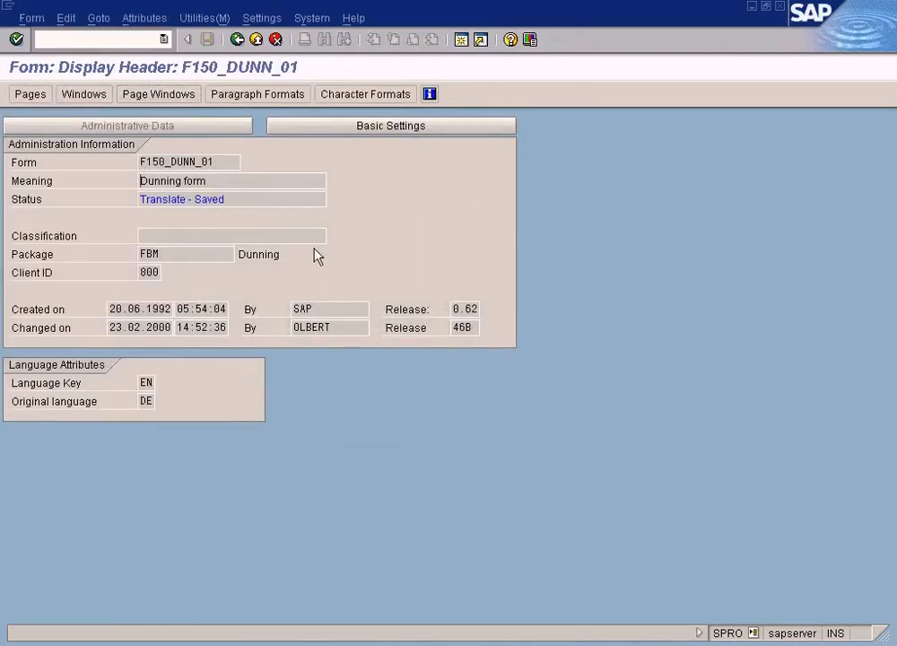
left_click(238, 40)
left_click_drag(415, 219, 300, 210)
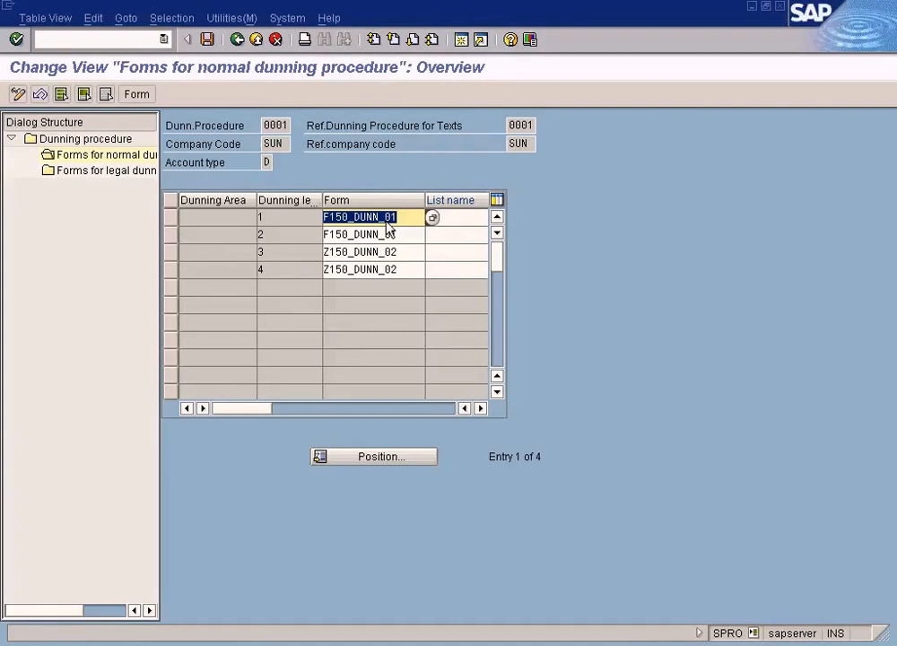
left_click(286, 236)
left_click(355, 234)
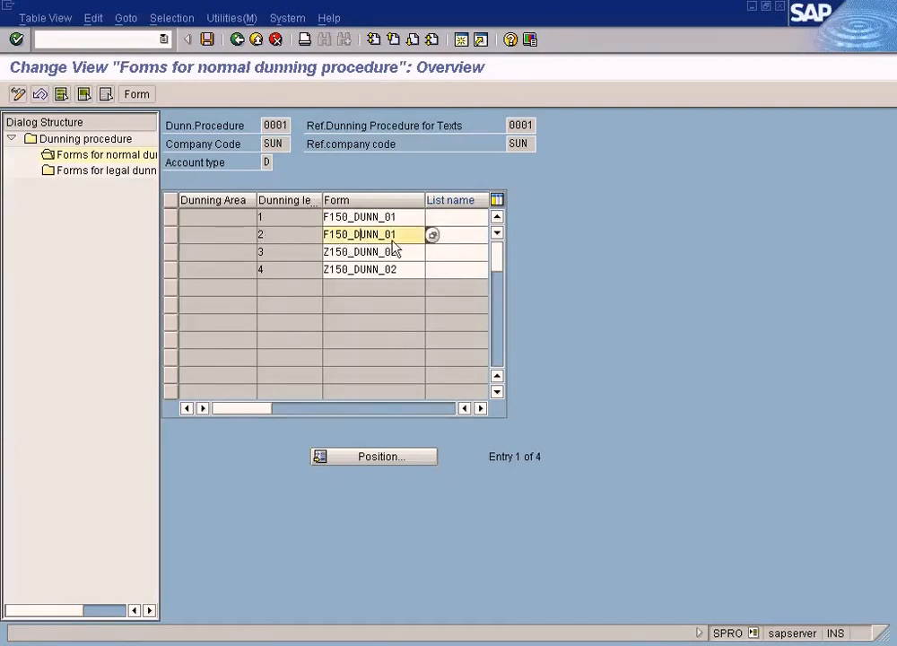
left_click_drag(393, 242, 317, 236)
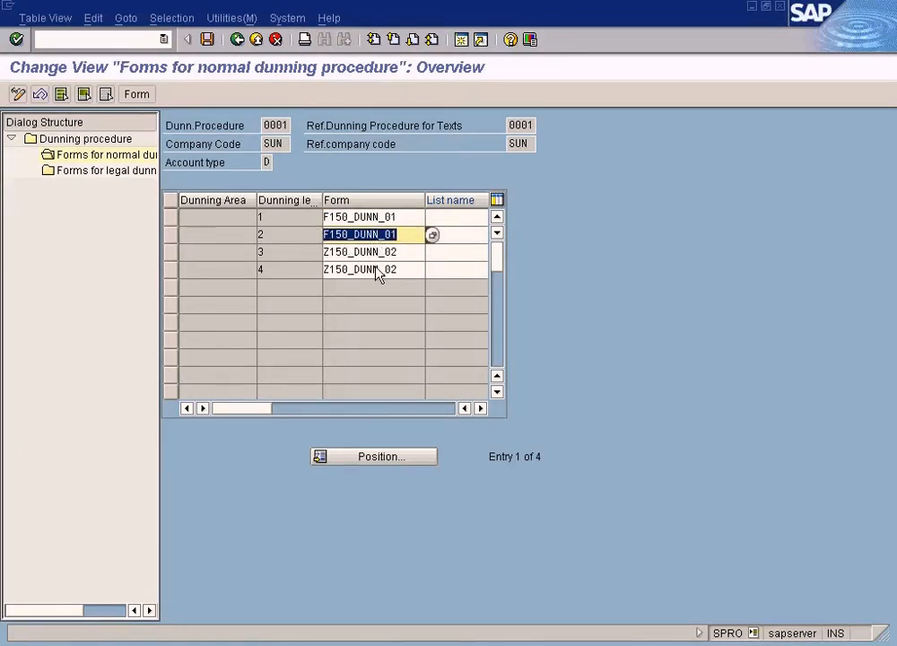
Examine the forms assigned to dunning levels 2 and 3 of procedure 0001 in company code SUN
left_click(381, 235)
key("Up")
left_click(374, 234)
key("Up")
left_click(400, 236)
left_click(253, 252)
left_click_drag(400, 253, 292, 254)
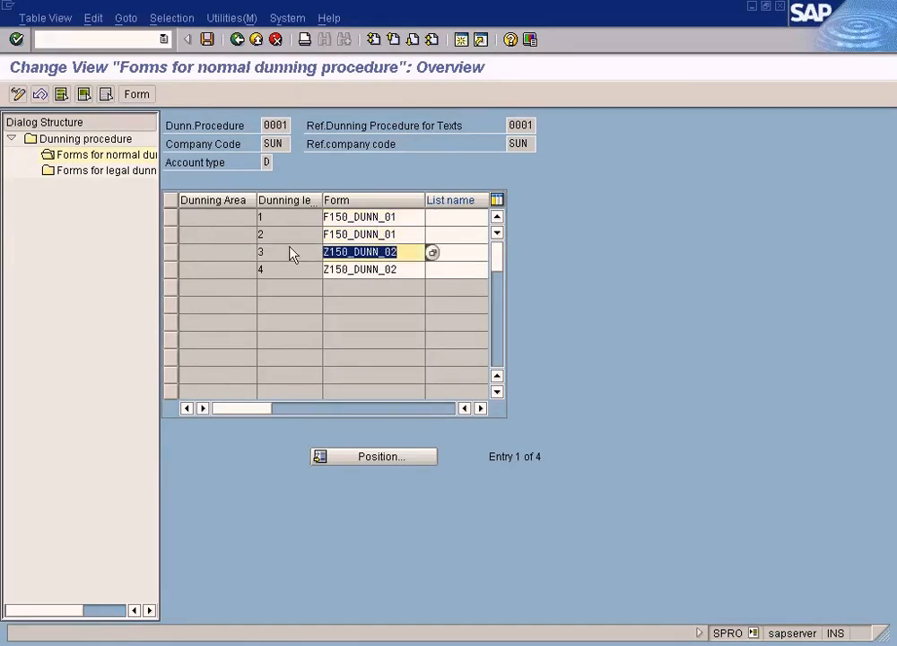
Return to the IMG, open Define Dunning Procedures, check the Sun Dunning Procedure's reference procedure for texts, and go back to the IMG
left_click(237, 40)
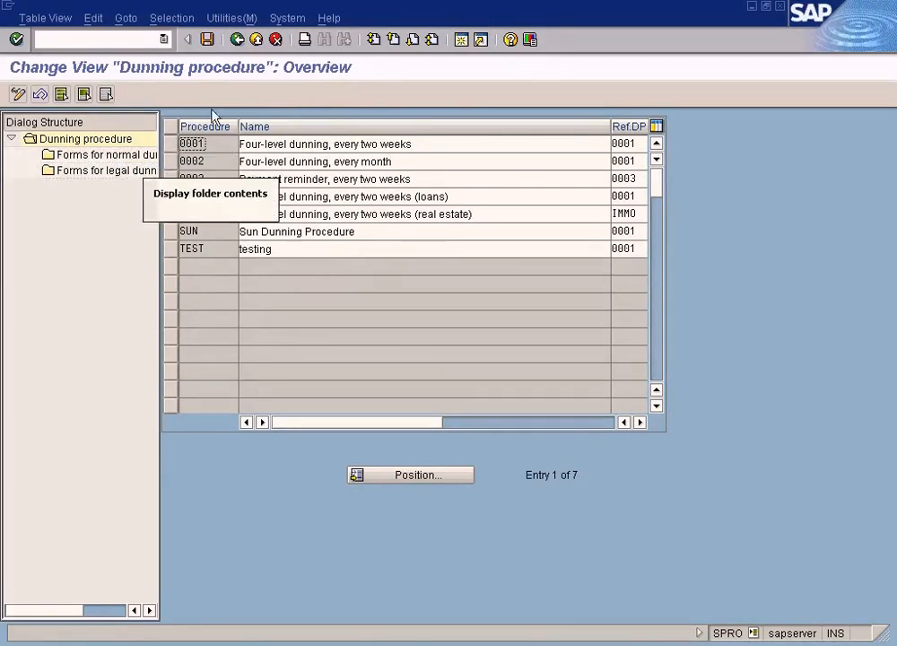
left_click(237, 40)
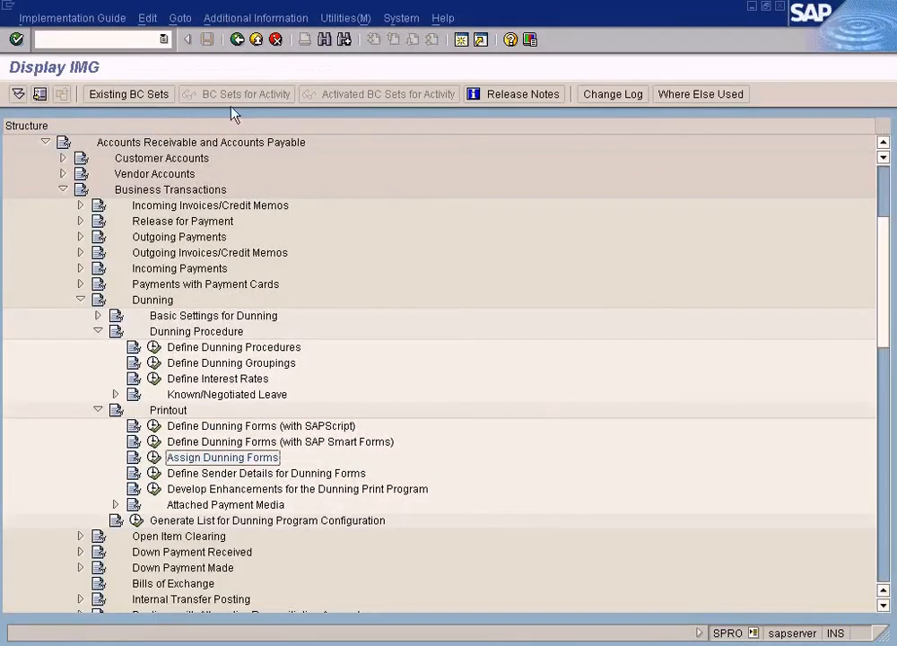
left_click(154, 347)
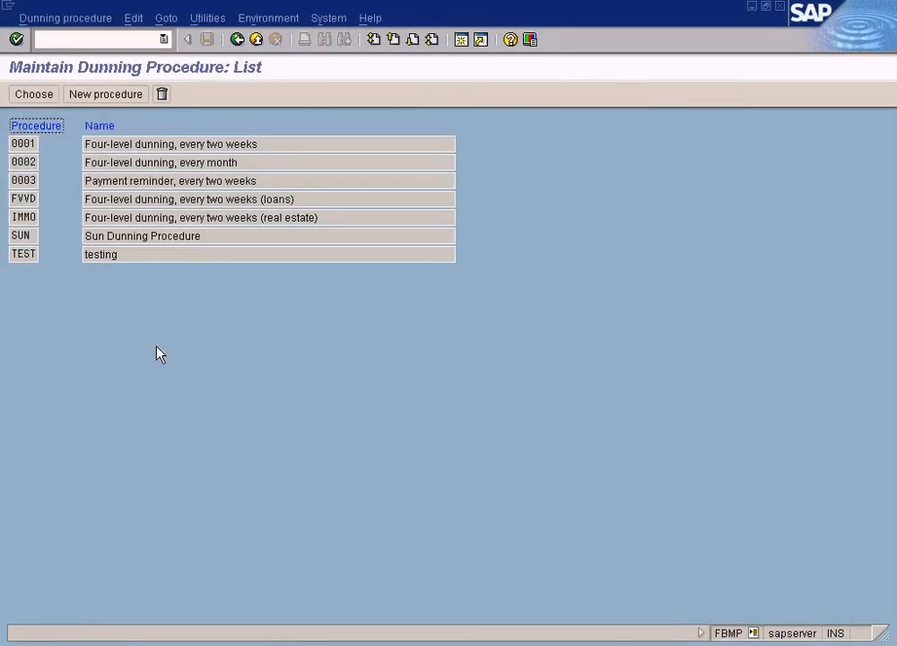
double_click(132, 238)
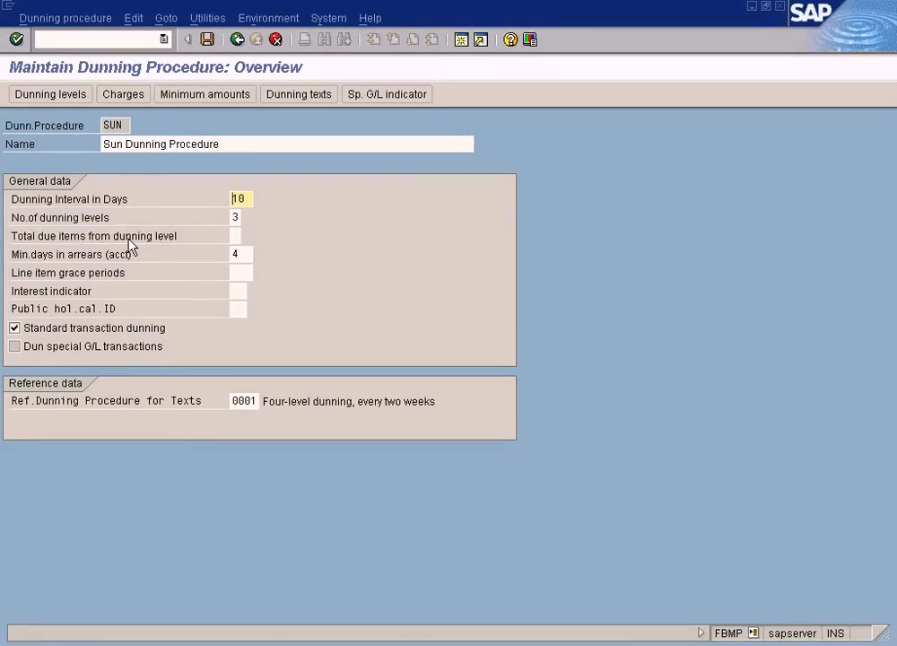
left_click(237, 40)
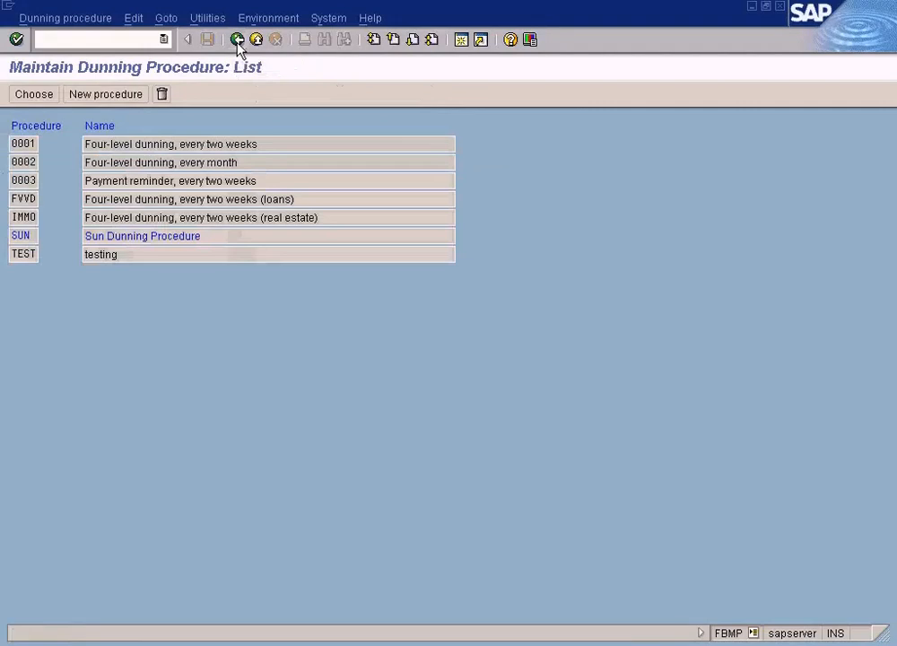
left_click(238, 42)
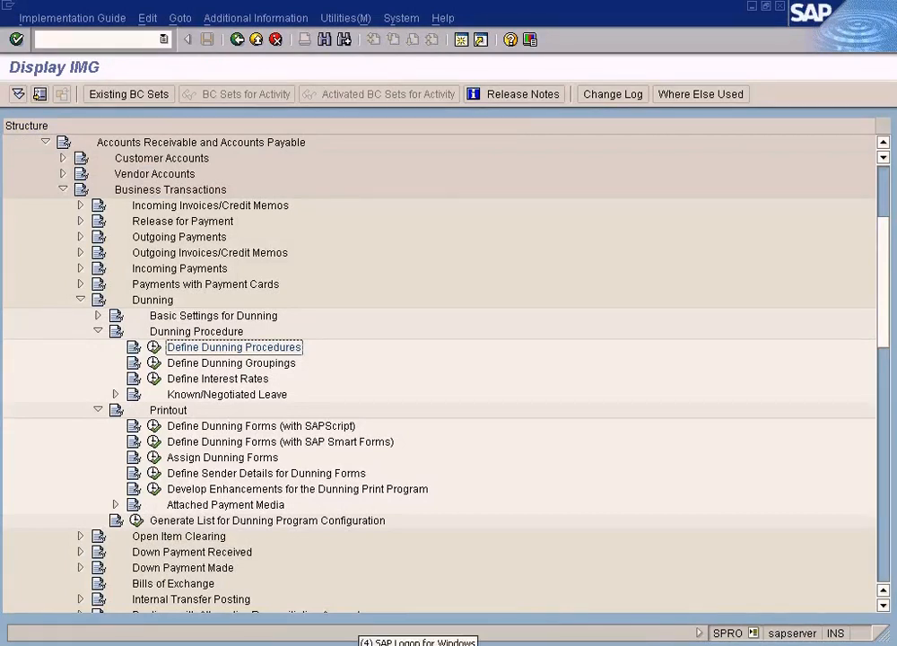
Switch to the Dunning session, schedule the dunning printout of run 2 immediately on output device LP01 and refresh the run status
left_click(364, 643)
left_click(360, 588)
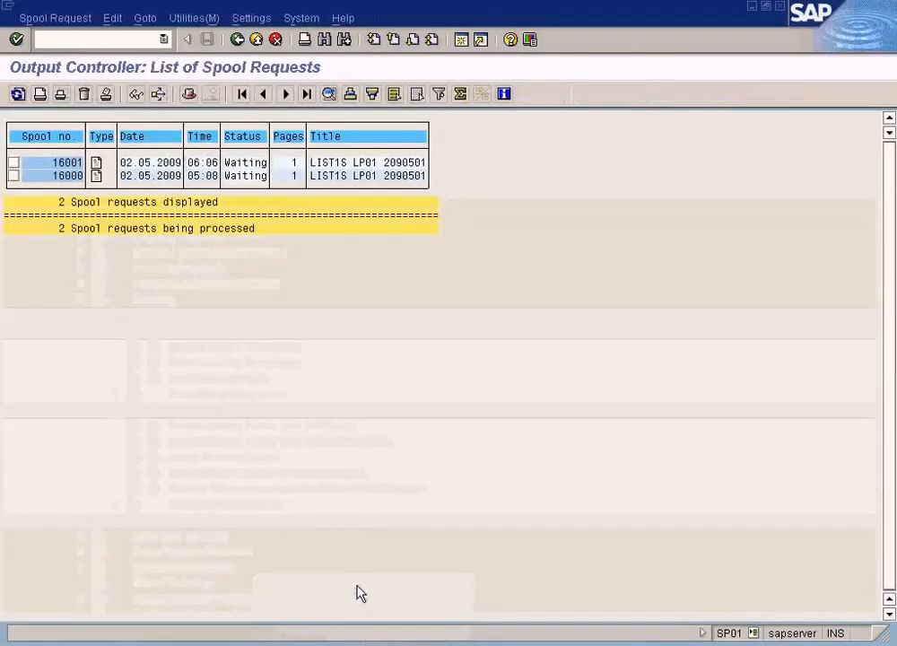
left_click(329, 644)
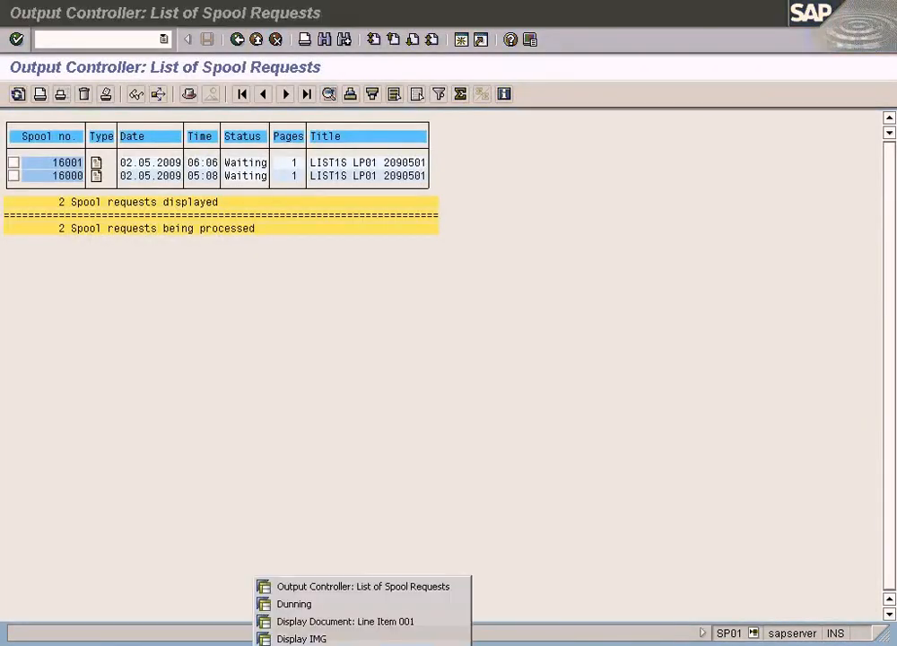
left_click(330, 607)
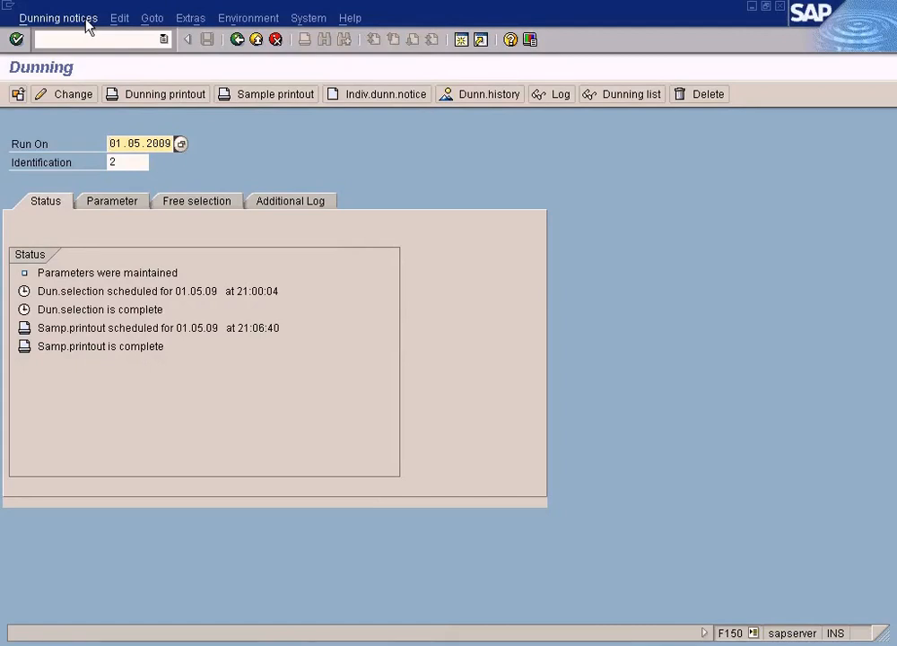
left_click(193, 97)
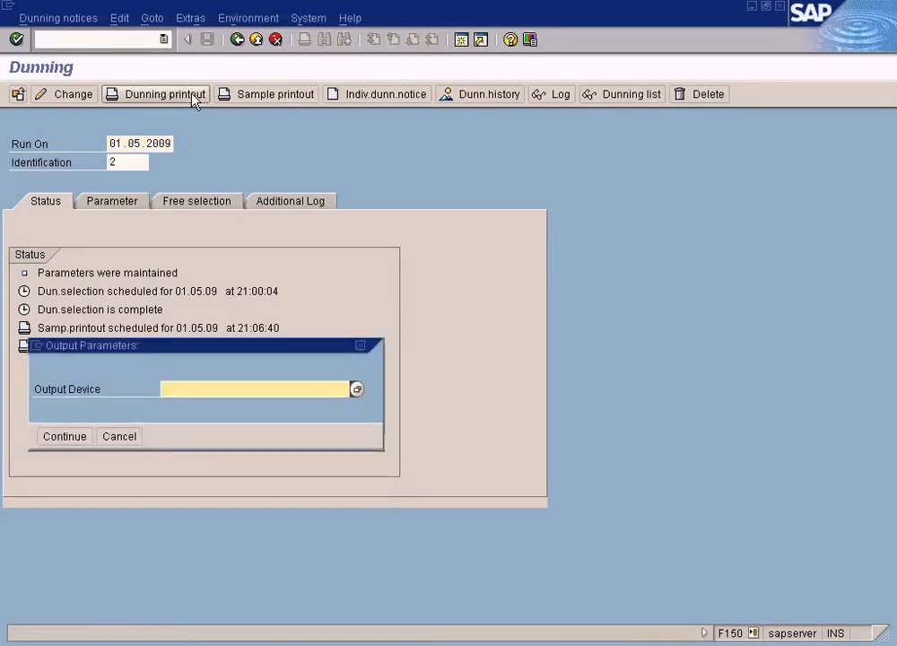
left_click(357, 391)
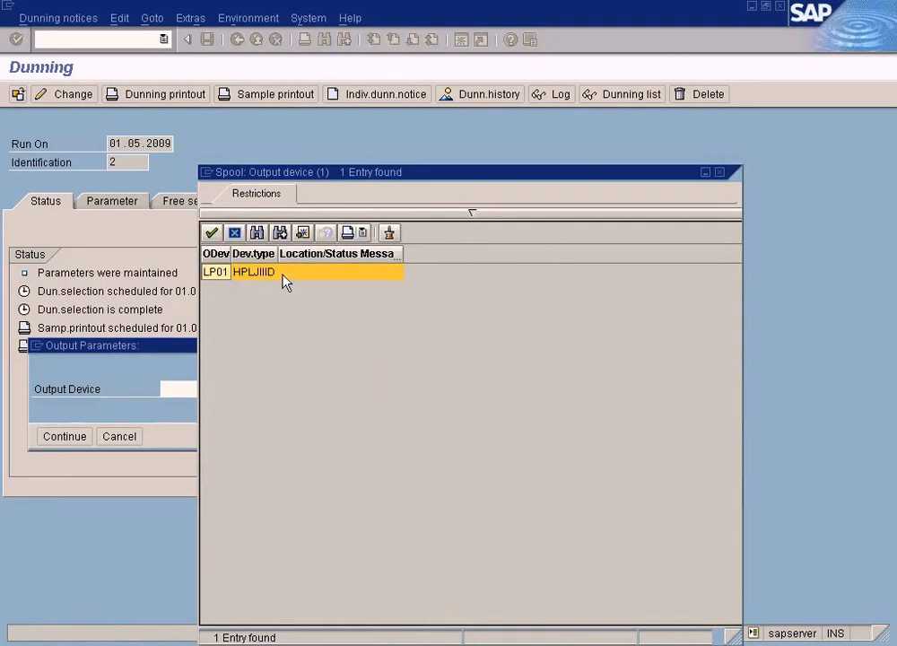
double_click(285, 280)
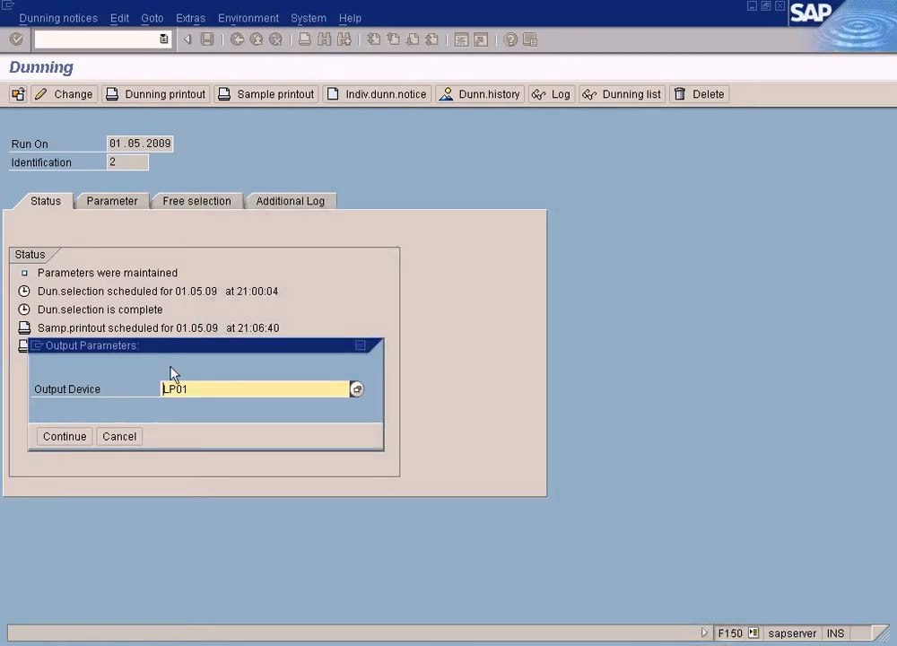
left_click(83, 440)
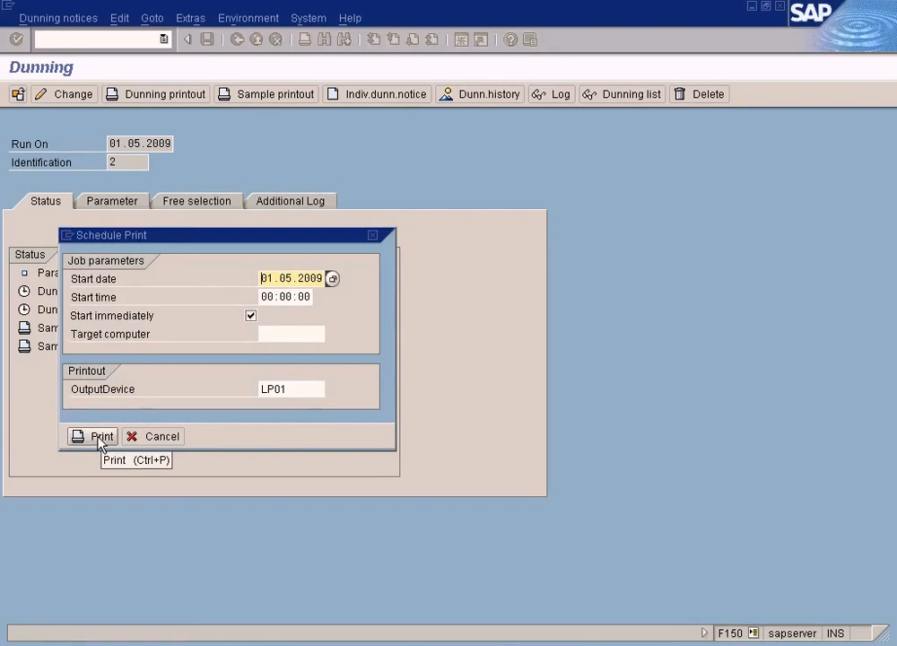
left_click(99, 439)
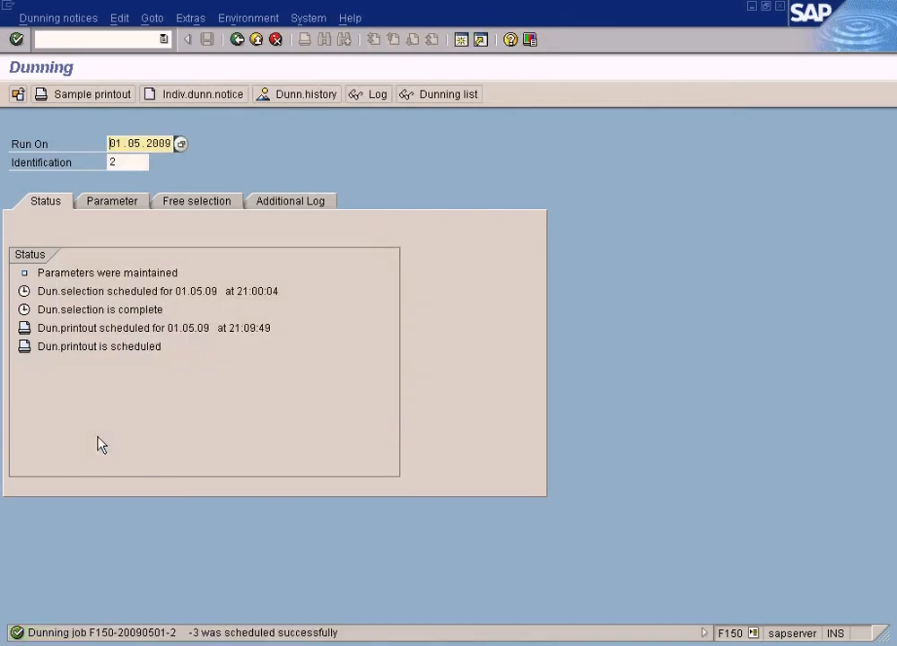
left_click(119, 18)
left_click(136, 40)
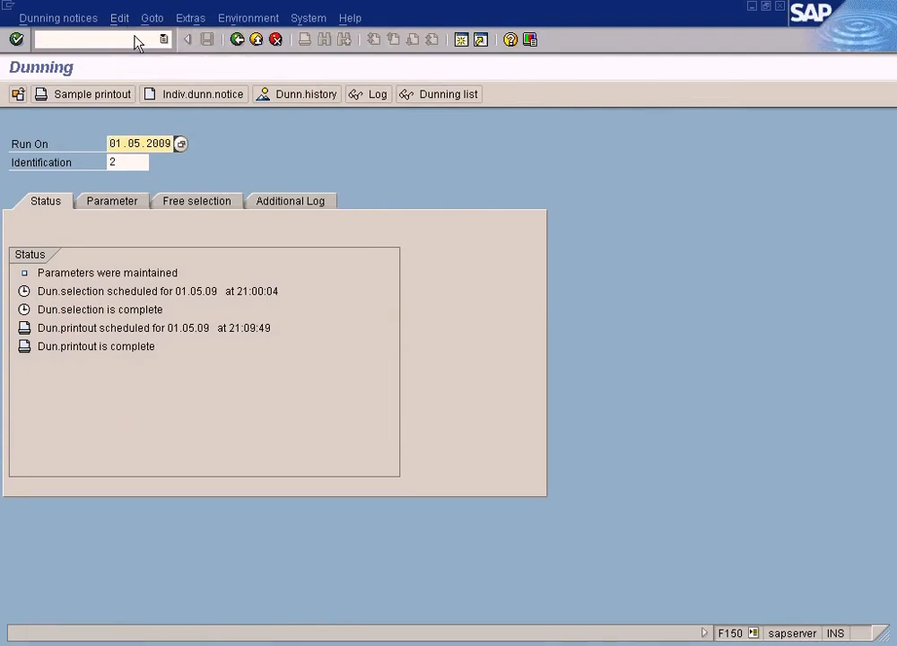
Switch to the spool request session, refresh the list, display the newest request and read through the printed dunning notice
left_click(349, 642)
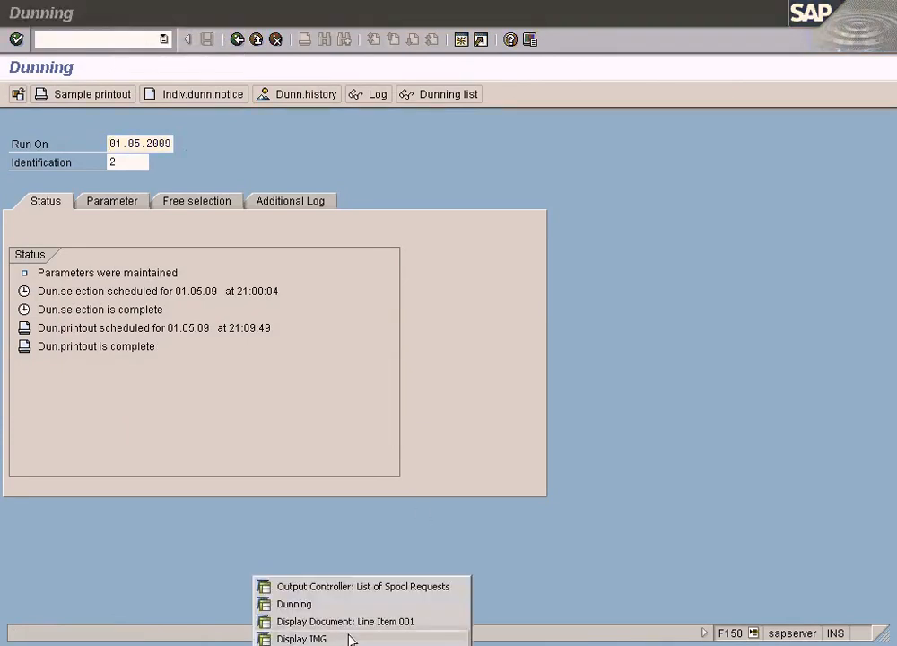
left_click(346, 588)
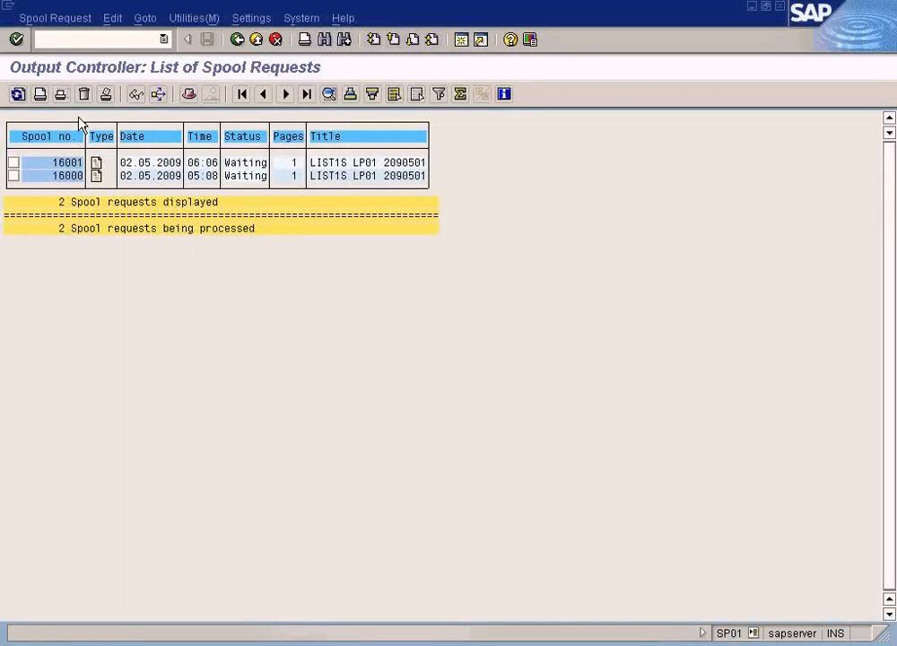
left_click(18, 94)
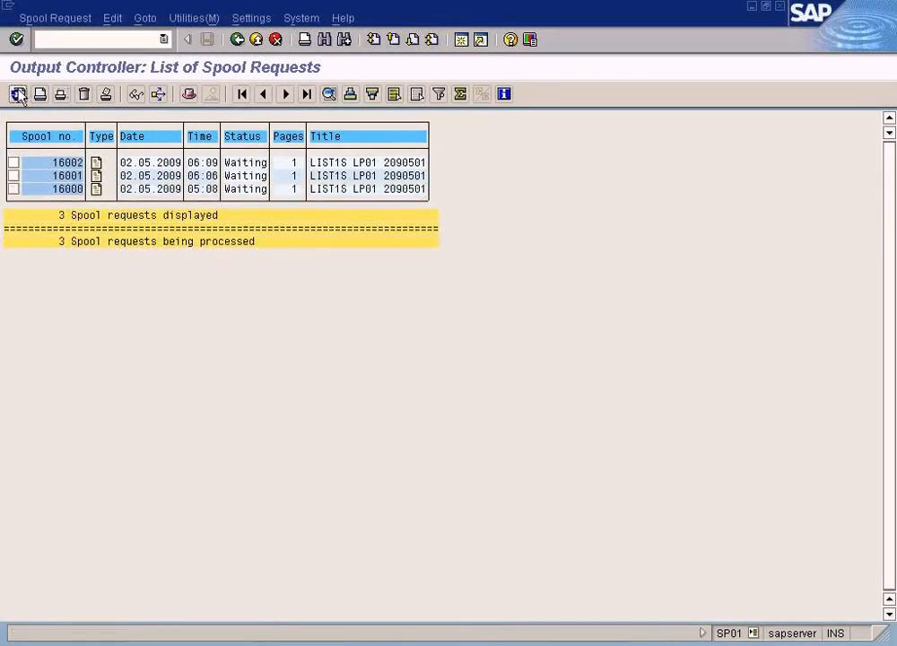
left_click(97, 162)
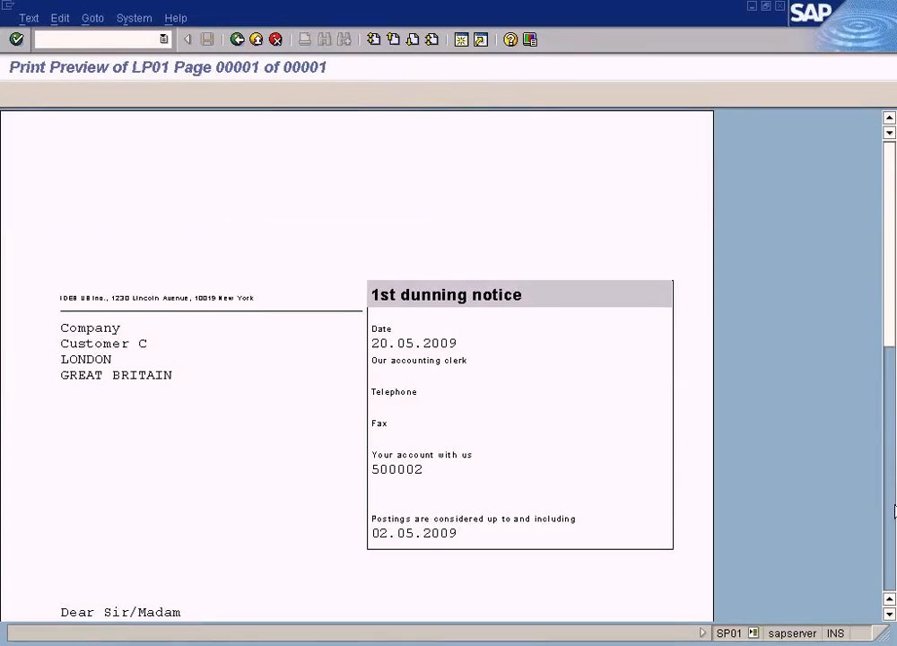
left_click(895, 533)
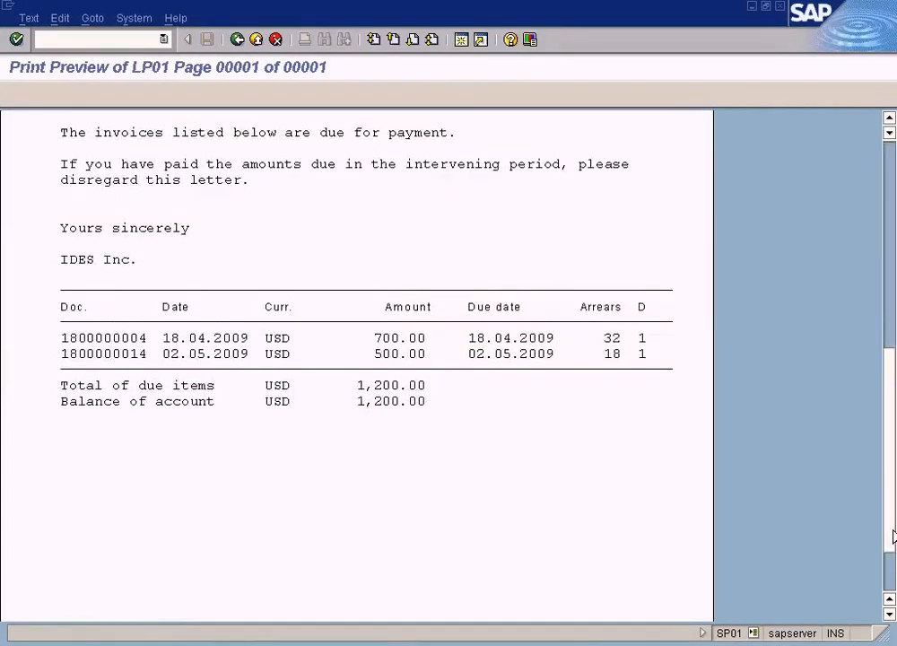
scroll(698, 136, "up", 5)
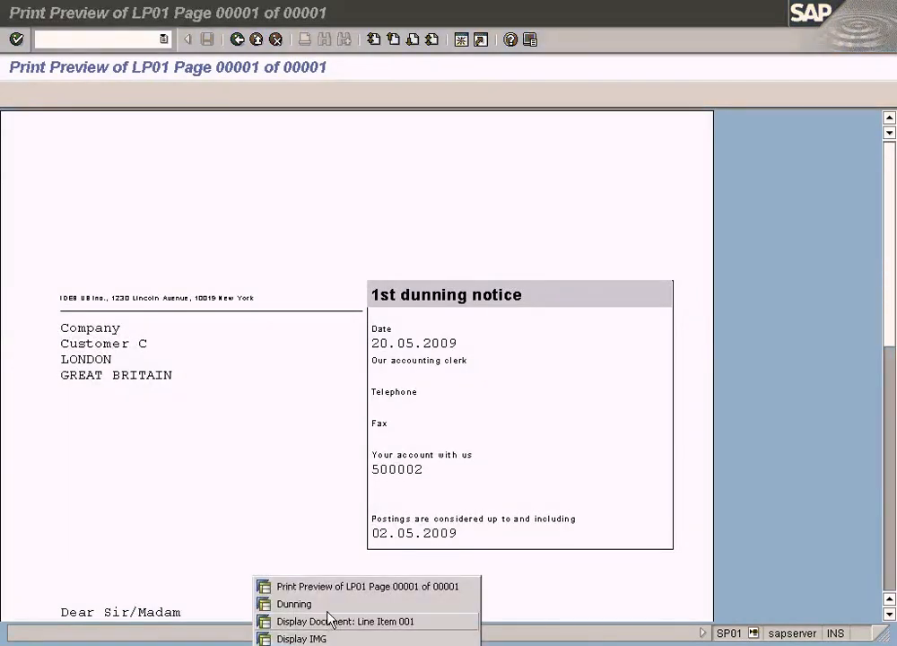
Switch back to the Dunning session and check which deletion options the dunning notices offer after the printout
left_click(331, 609)
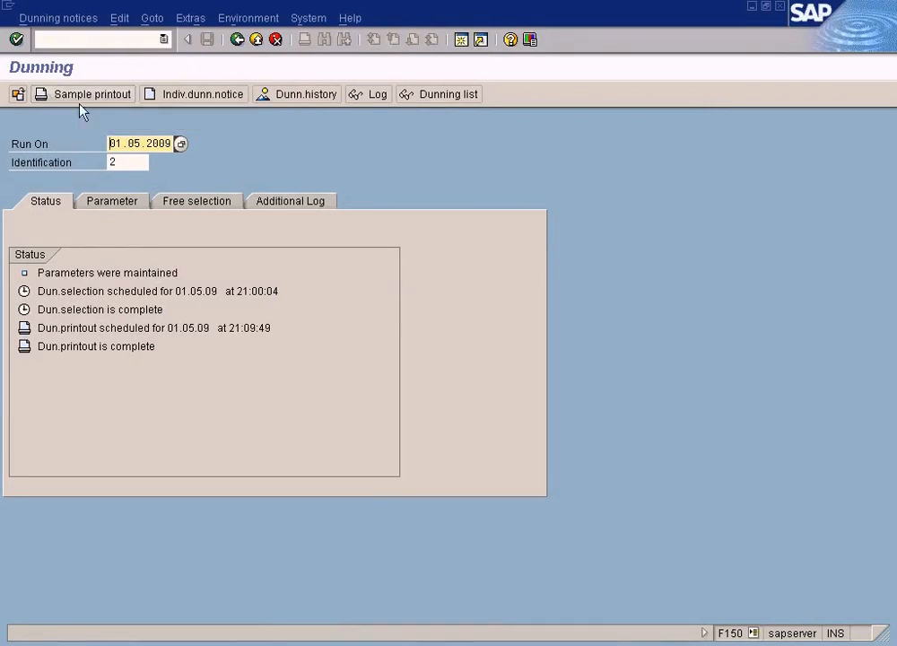
left_click(81, 20)
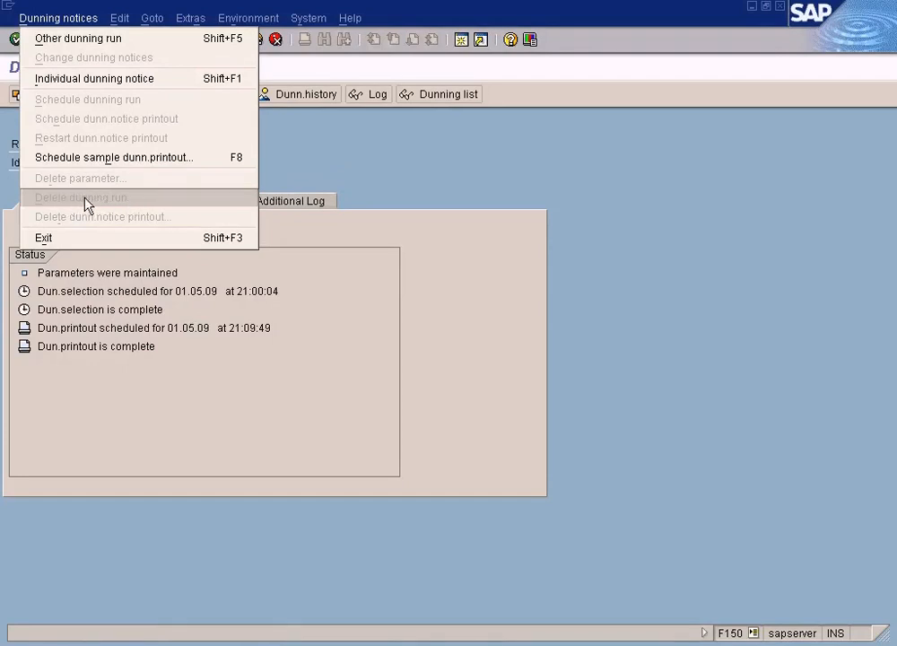
left_click(314, 174)
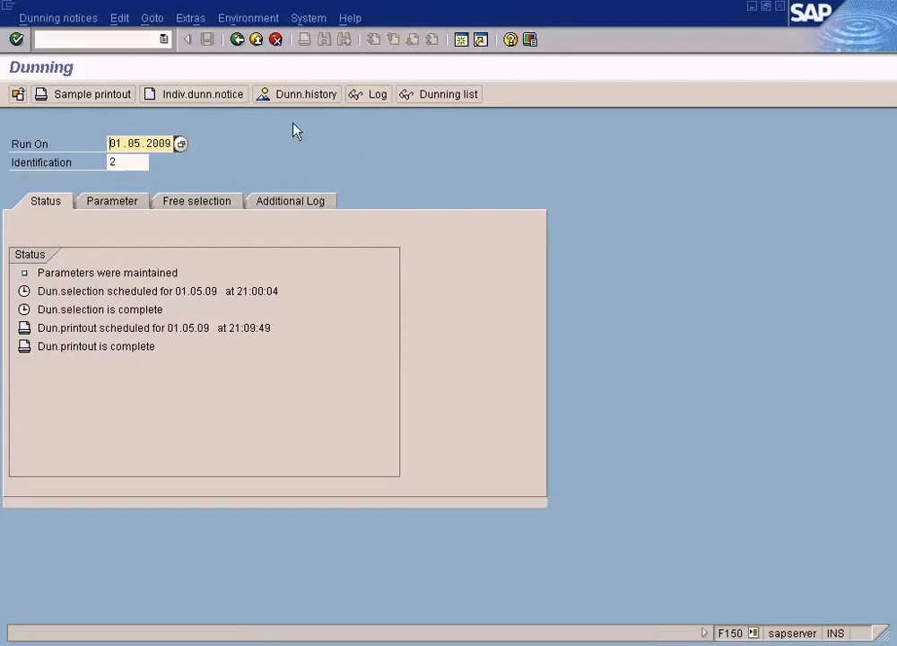
Start transaction FD03 and display Customer C's correspondence data in company code SUN
key("F3")
type("fd03")
key("Return")
key("Return")
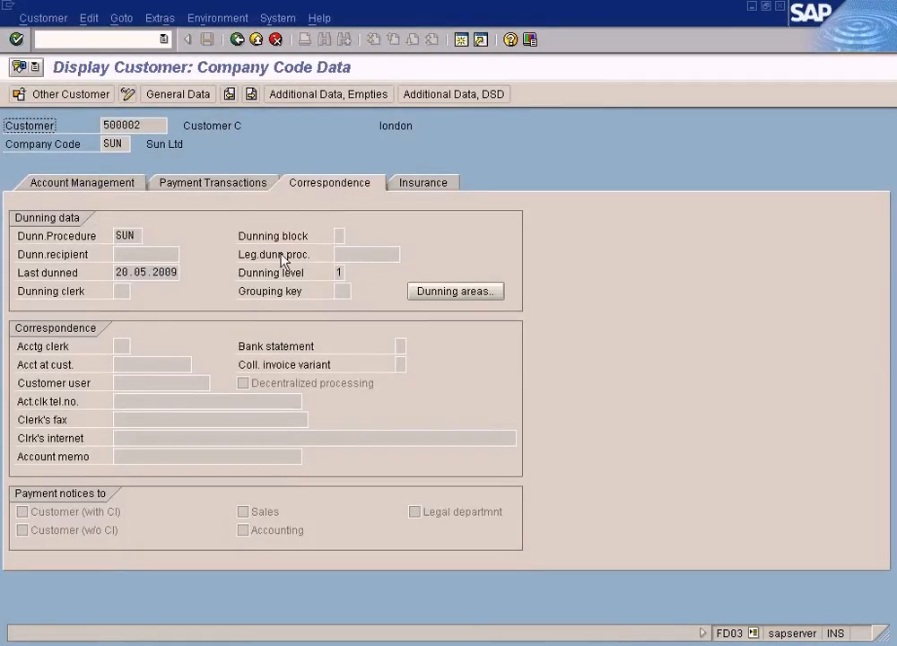
Examine the dunning procedure, last dunned date and dunning level in Customer C's dunning data
left_click(178, 275)
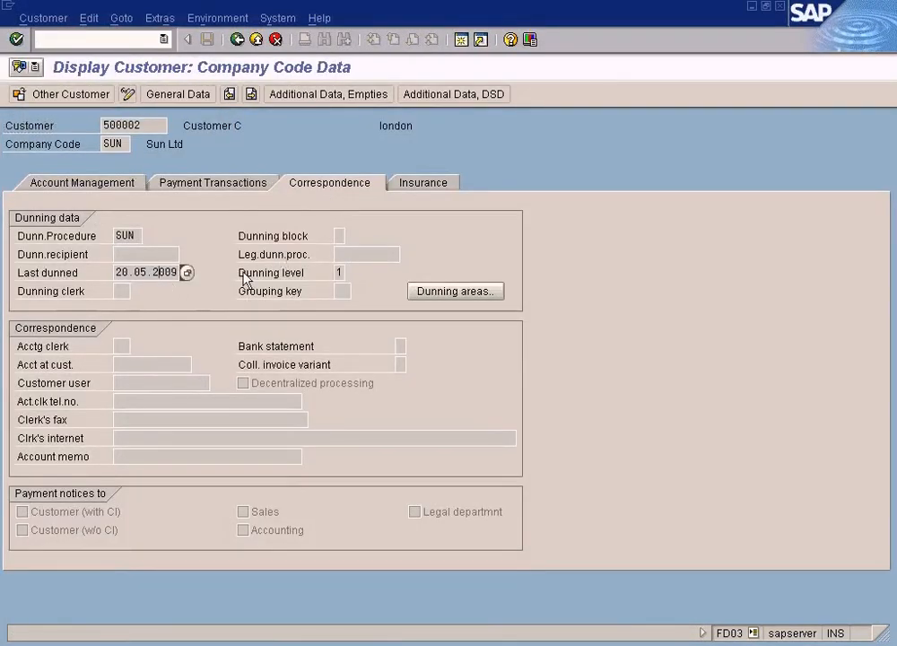
double_click(340, 273)
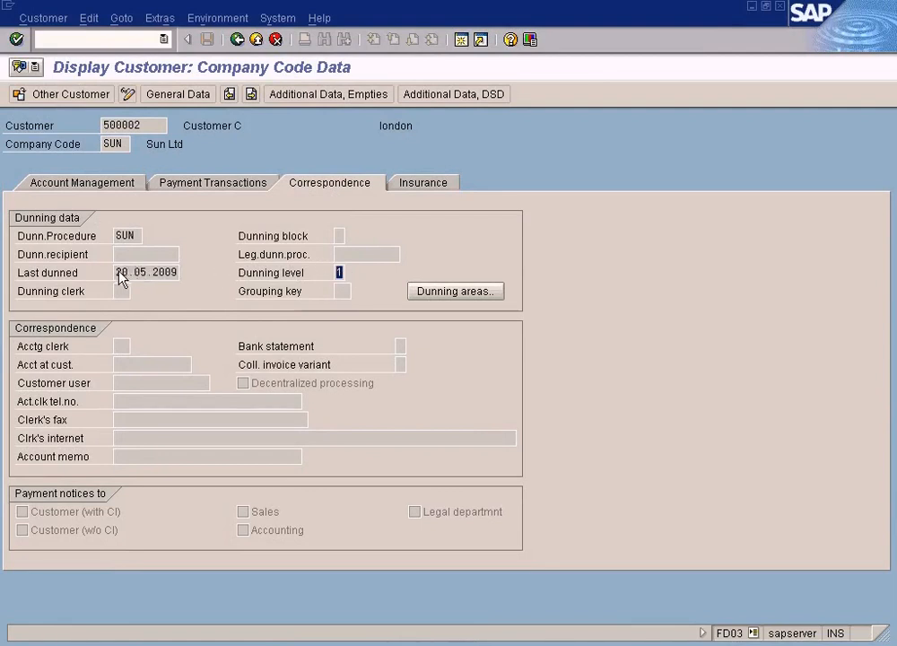
left_click_drag(118, 275, 204, 277)
left_click(131, 236)
left_click(172, 277)
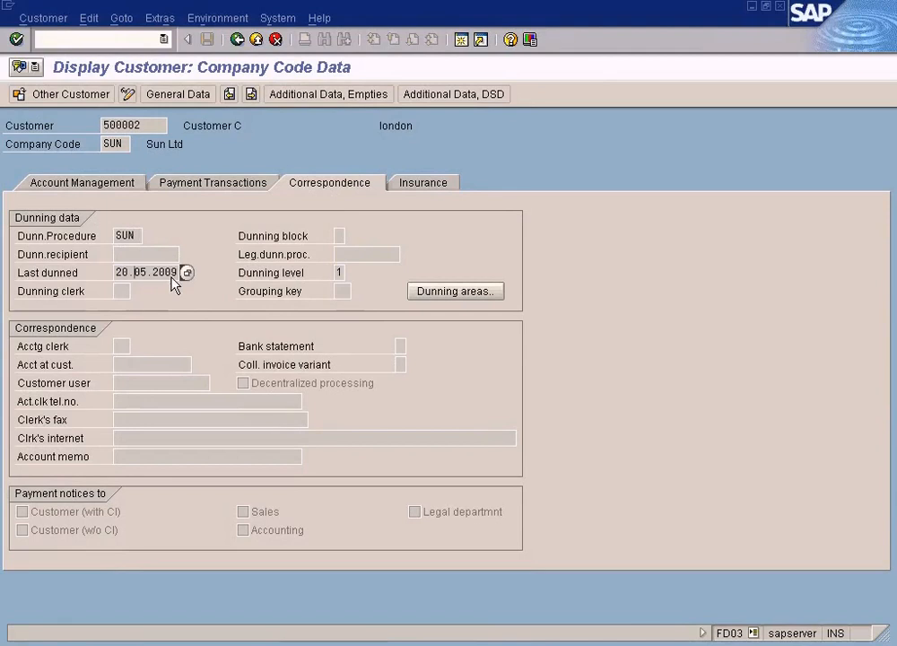
left_click(120, 275)
left_click_drag(120, 276, 184, 275)
left_click_drag(339, 278, 356, 281)
left_click(165, 275)
double_click(145, 280)
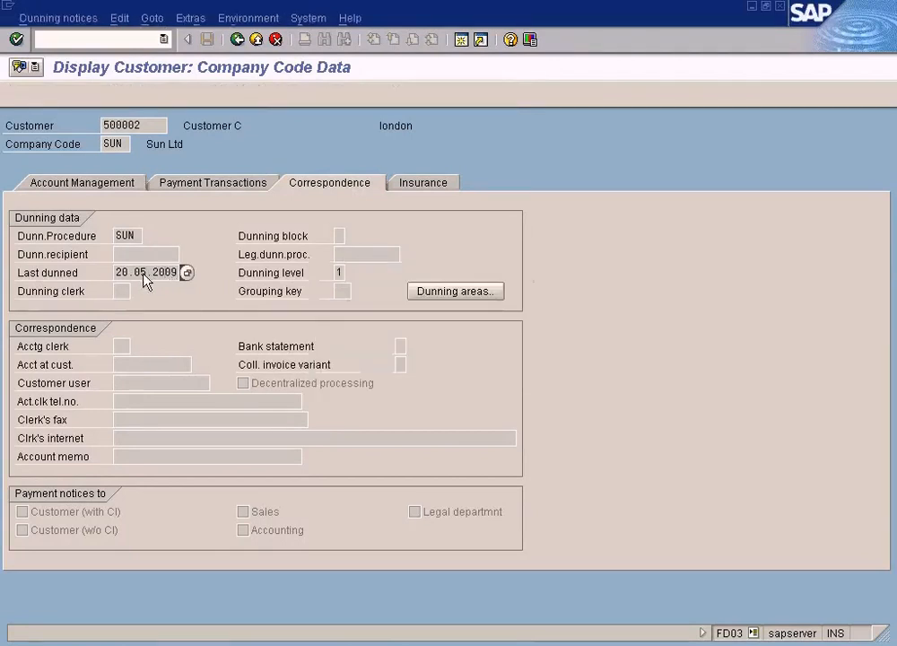
Compare the dunning date in the run's parameters with Customer C's last dunned date, and return to the run status
left_click(131, 203)
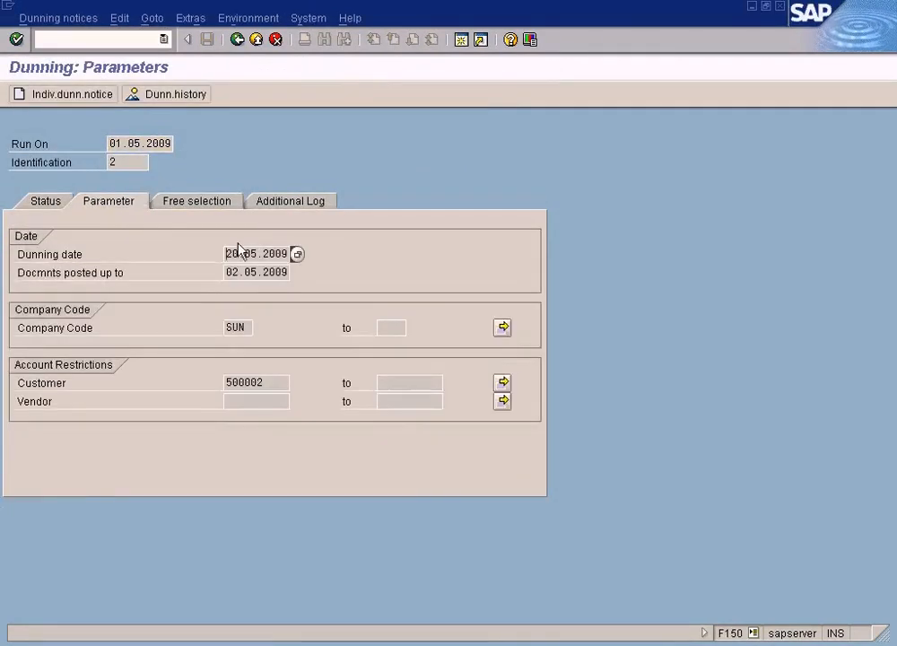
left_click_drag(225, 257, 332, 263)
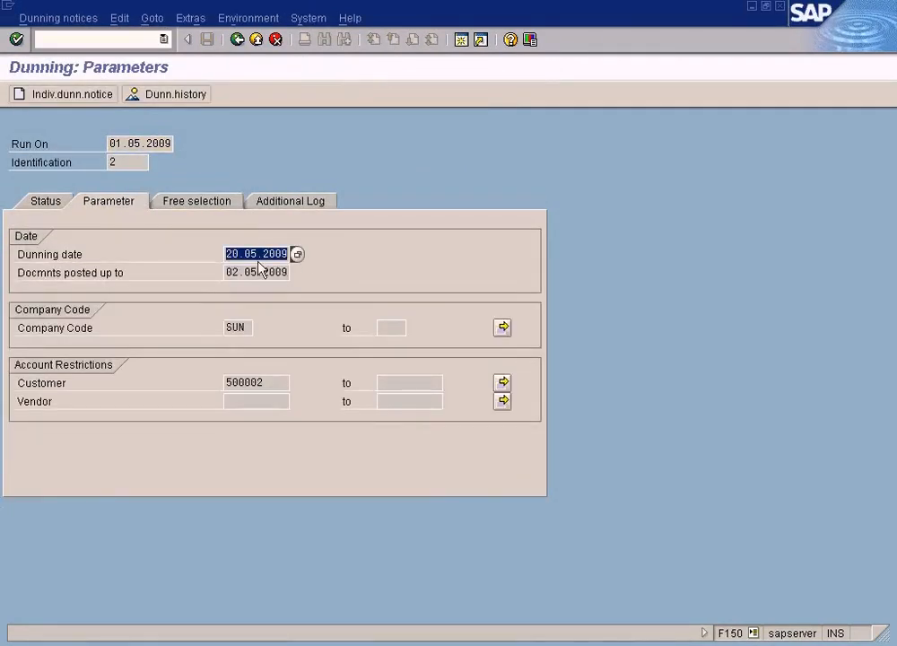
key("F3")
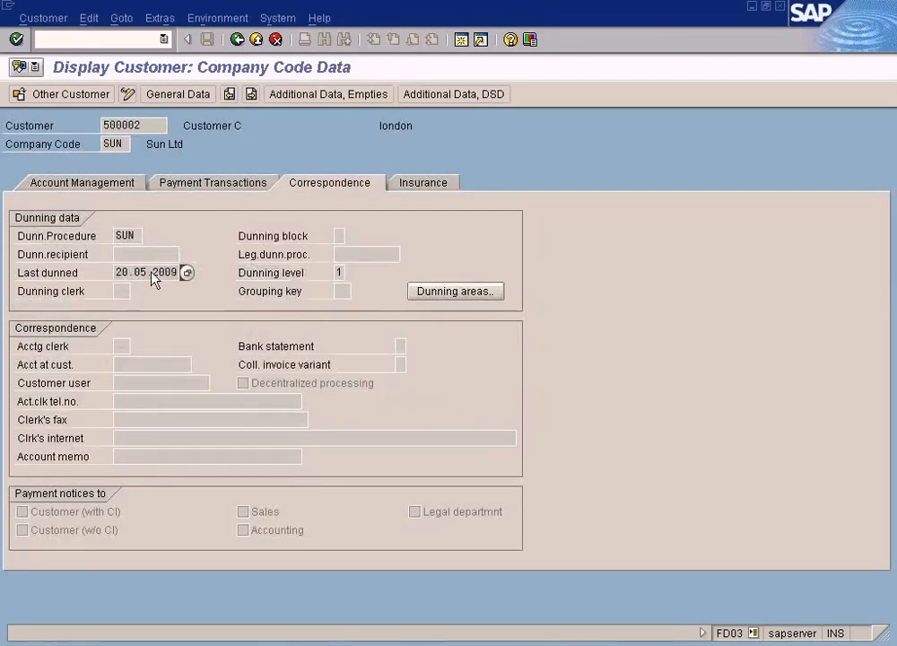
key("F3")
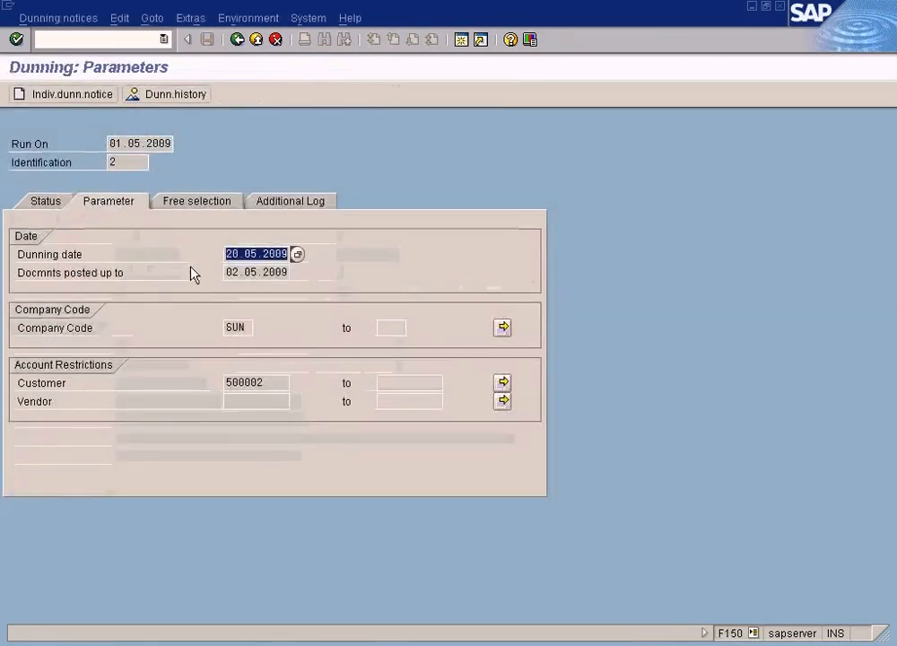
left_click(63, 208)
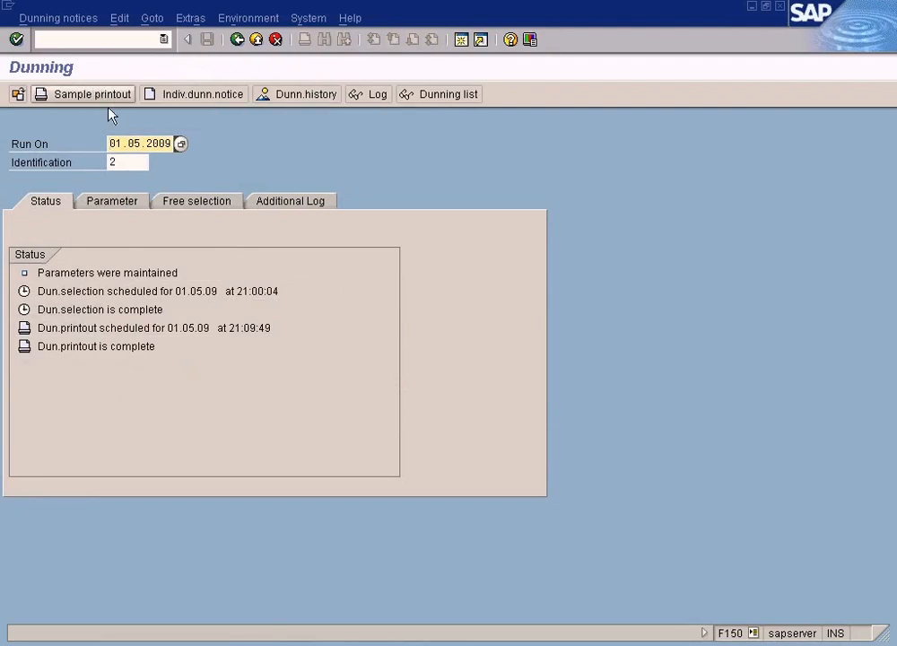
Recheck the last dunned date and dunning level in Customer C's correspondence data, and return to the dunning run status
key("F3")
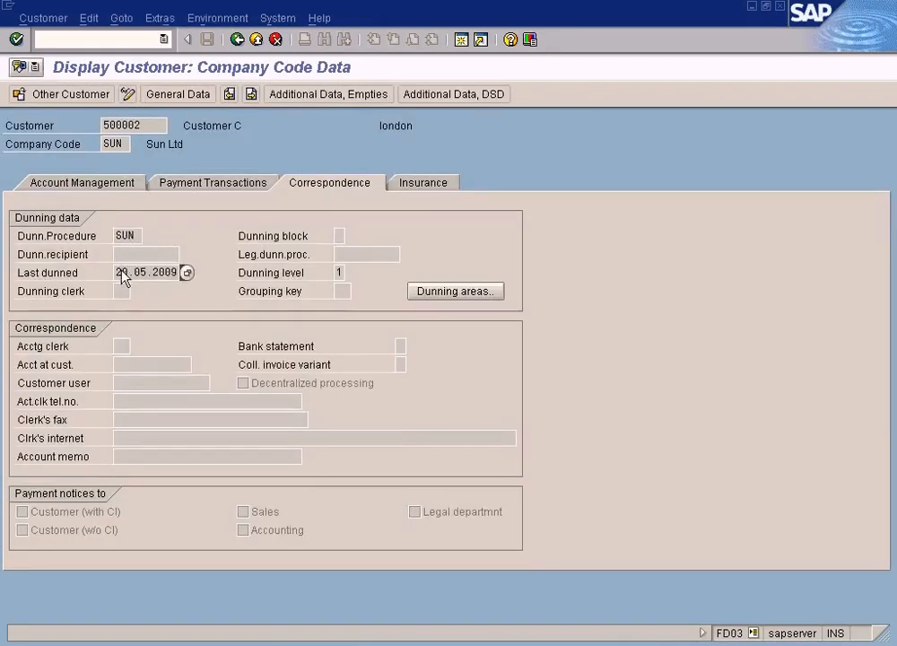
left_click_drag(119, 274, 176, 274)
double_click(341, 274)
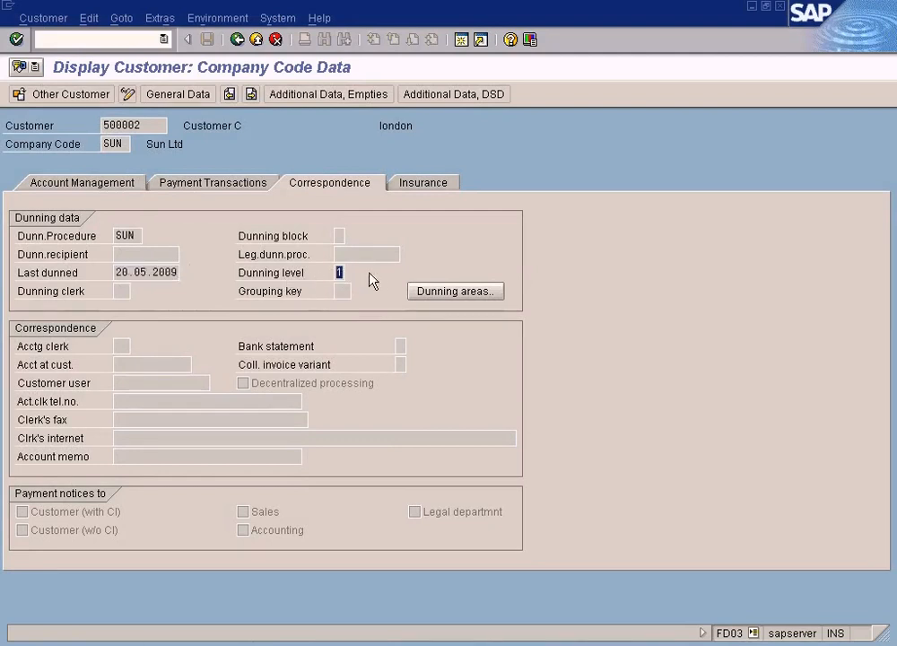
key("F3")
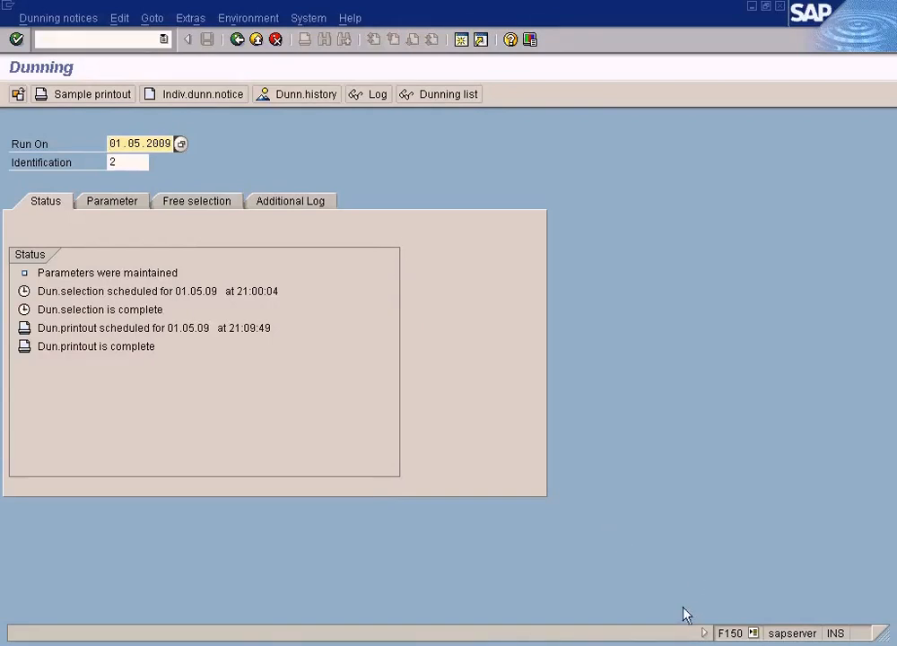
key("alt+Tab")
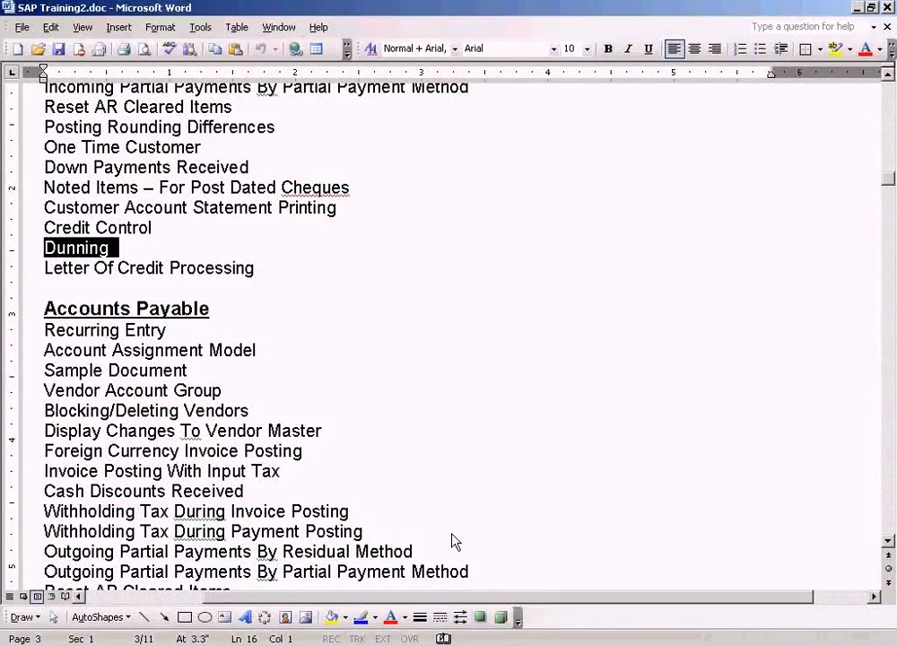
left_click(647, 640)
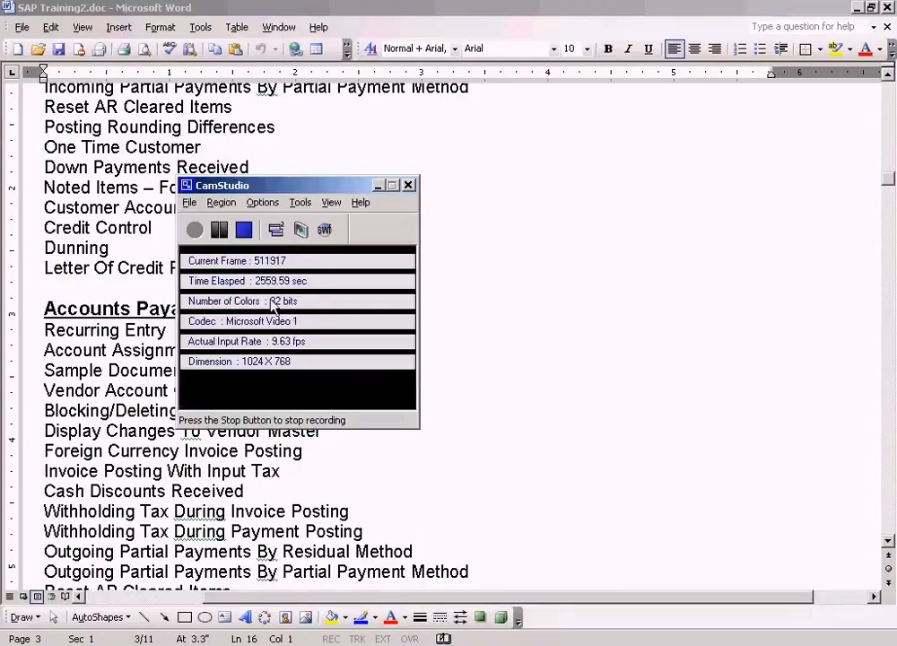
left_click(244, 230)
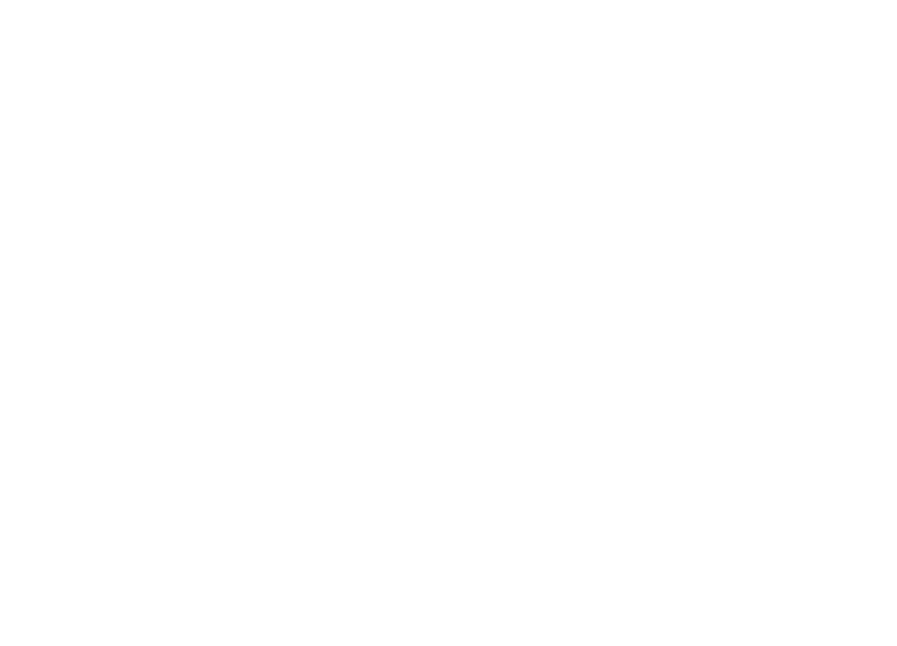